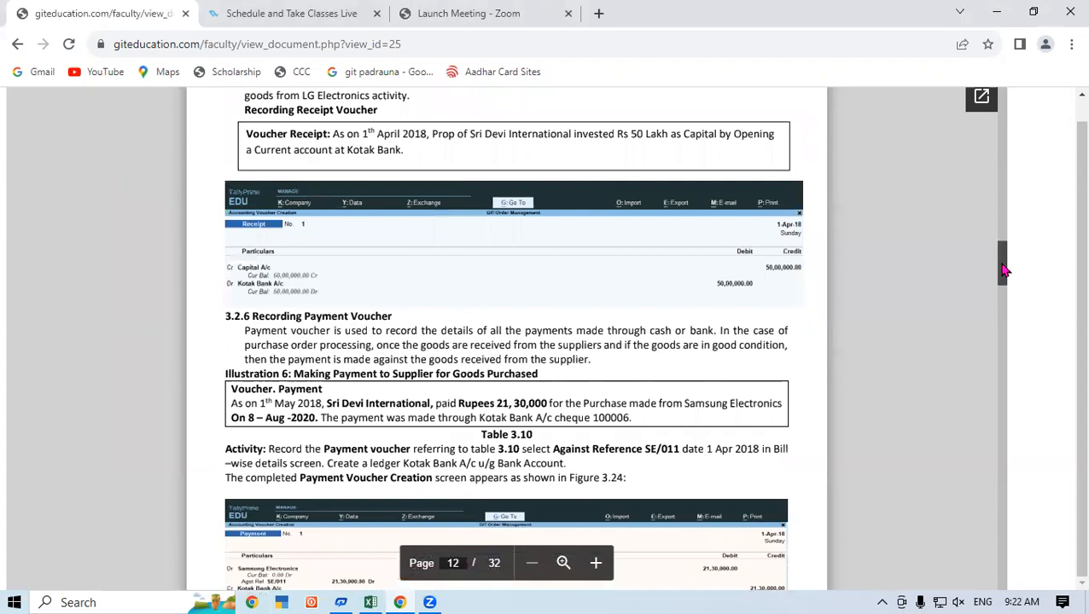
Step: Put the browser away and close the Excel workbook Book1 without saving its changes
left_click_drag(1004, 271, 1004, 253)
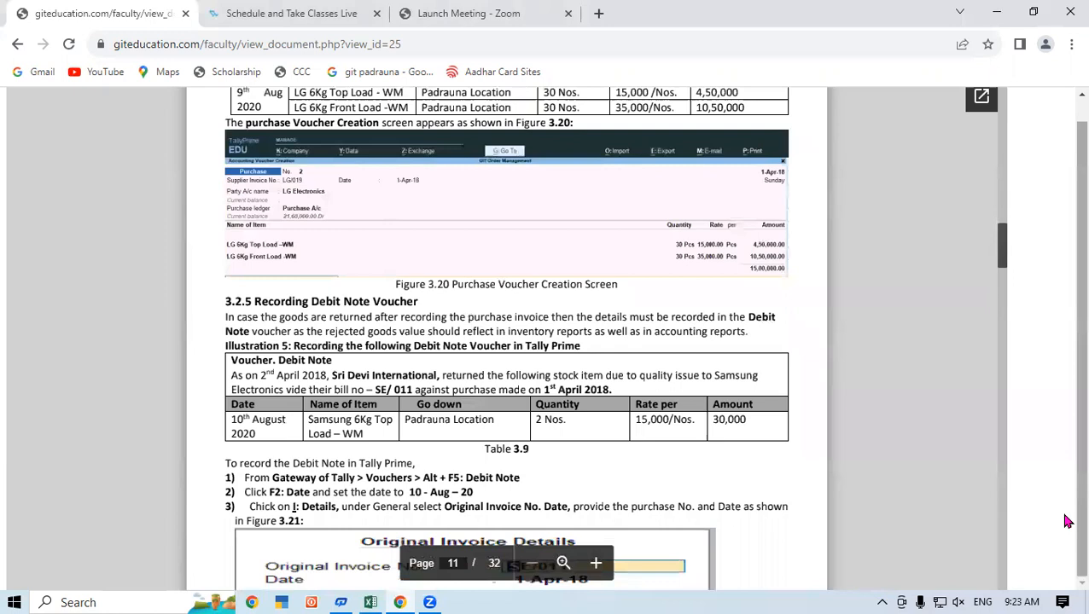
left_click(983, 14)
left_click(1075, 9)
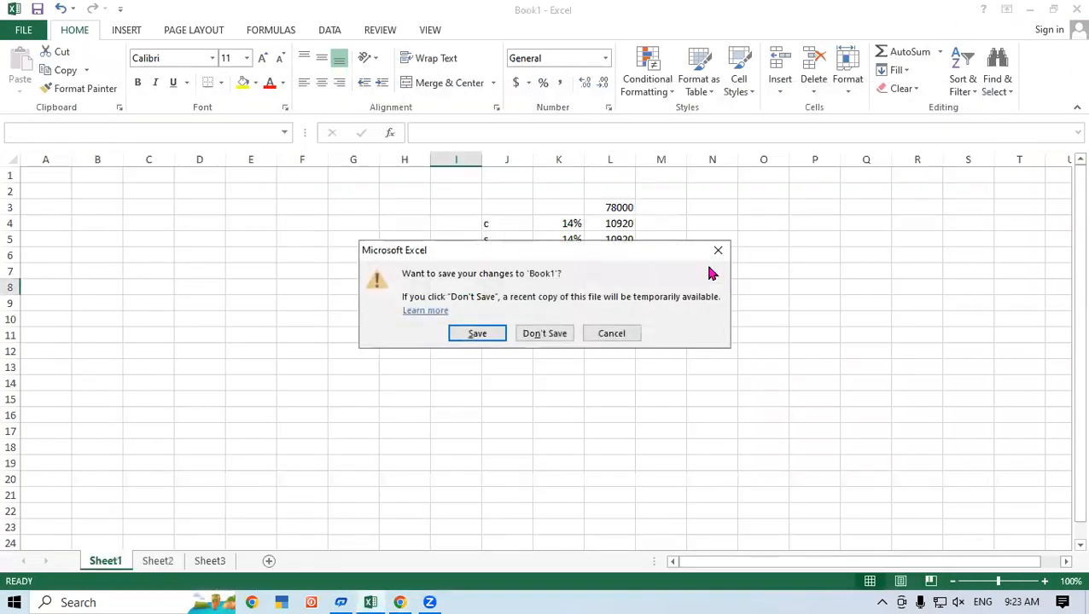
left_click(556, 338)
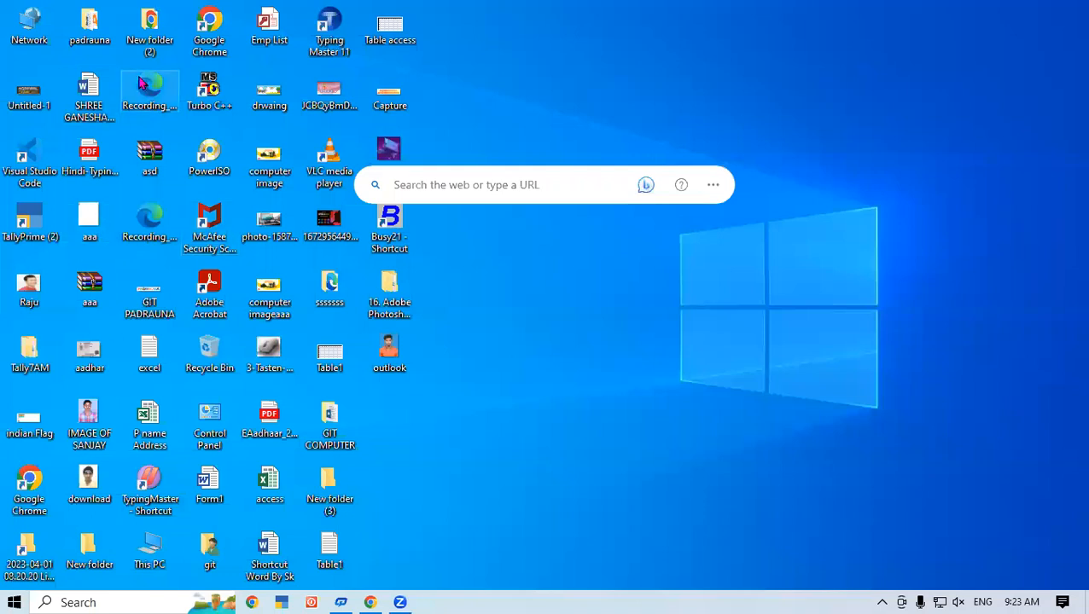
Step: Launch TallyPrime from the desktop and continue in Educational Mode
double_click(12, 232)
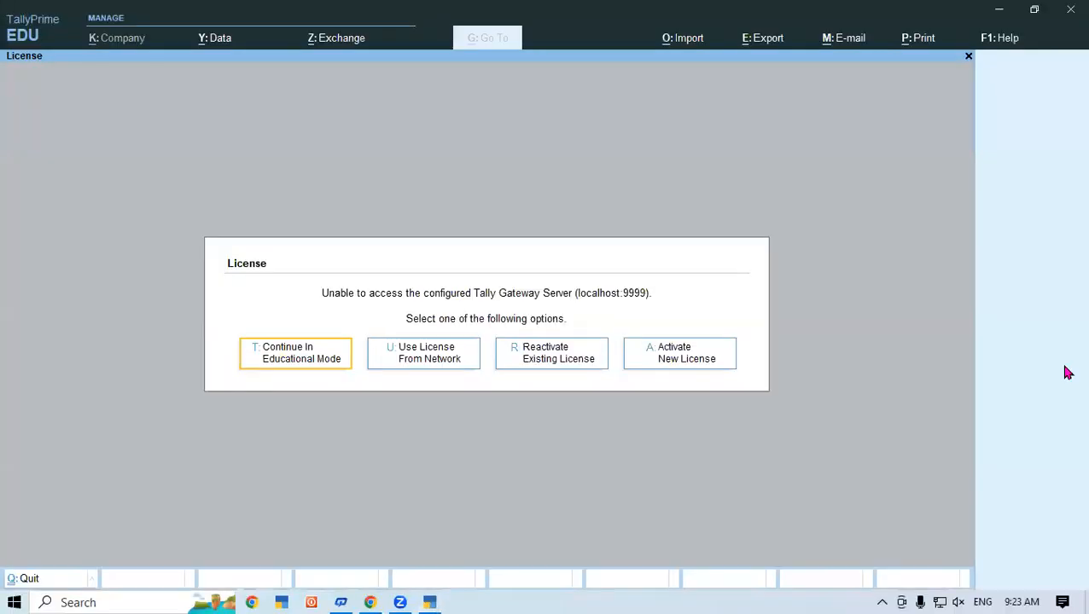
key("Return")
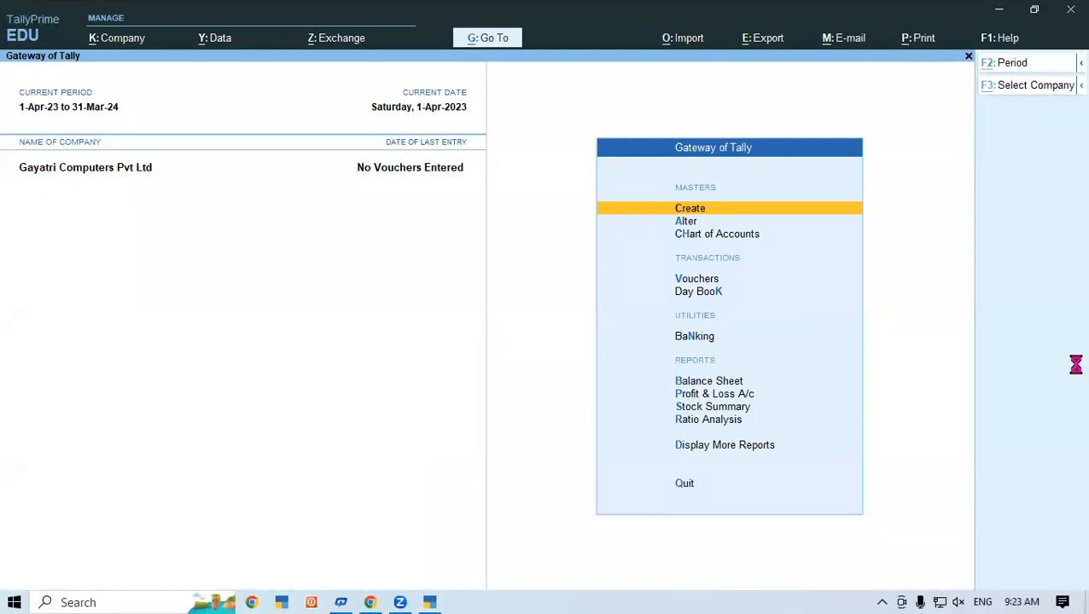
Step: Start selecting another company and browse to the contents of the D:\ drive
key("F3")
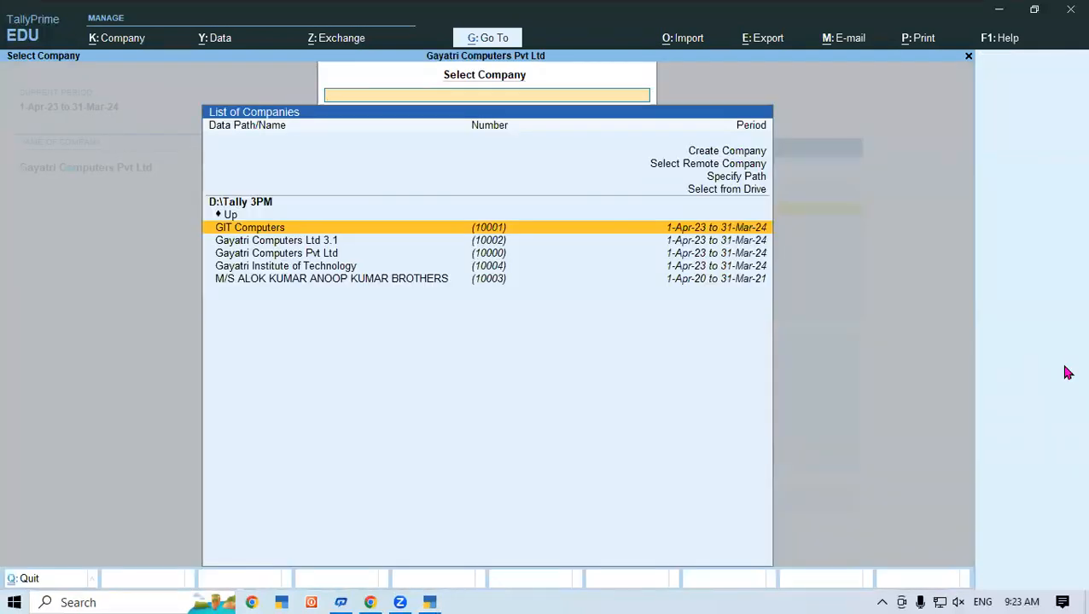
key("Up")
key("Up")
key("Return")
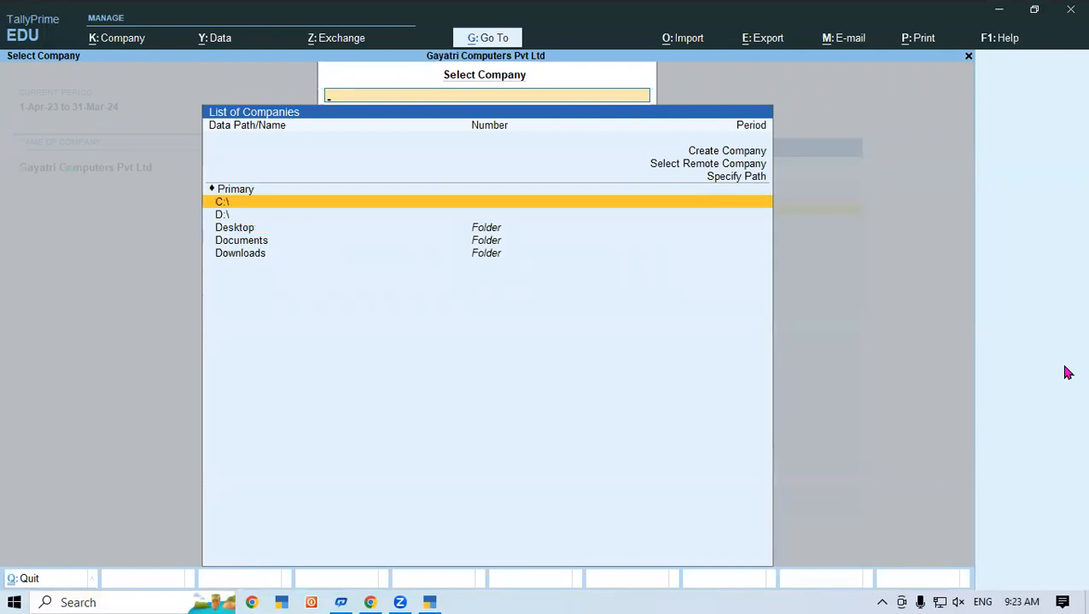
key("Down")
key("Return")
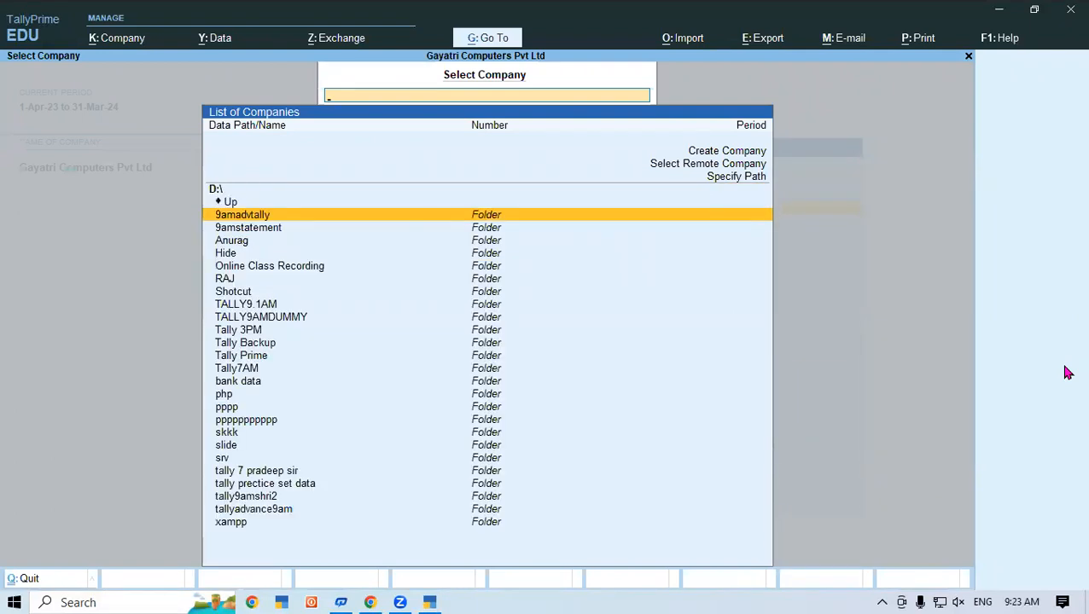
Step: Load the company Shri Devi International from the tally9amshri2 folder on the D:\ drive
key("Down")
key("Down")
key("Down")
key("Down")
key("Down")
key("Down")
key("Down")
key("Down")
key("Down")
key("Down")
key("Down")
key("Down")
key("Down")
key("Down")
key("Down")
key("Down")
key("Down")
key("Down")
key("Down")
key("Down")
key("Down")
key("Down")
key("Down")
key("Down")
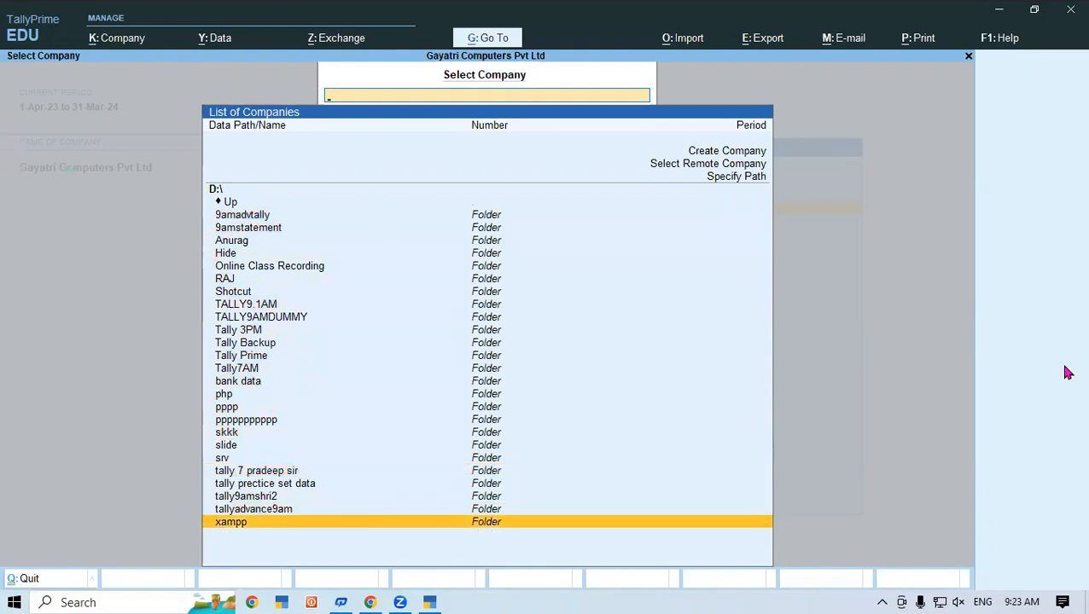
key("Up")
key("Up")
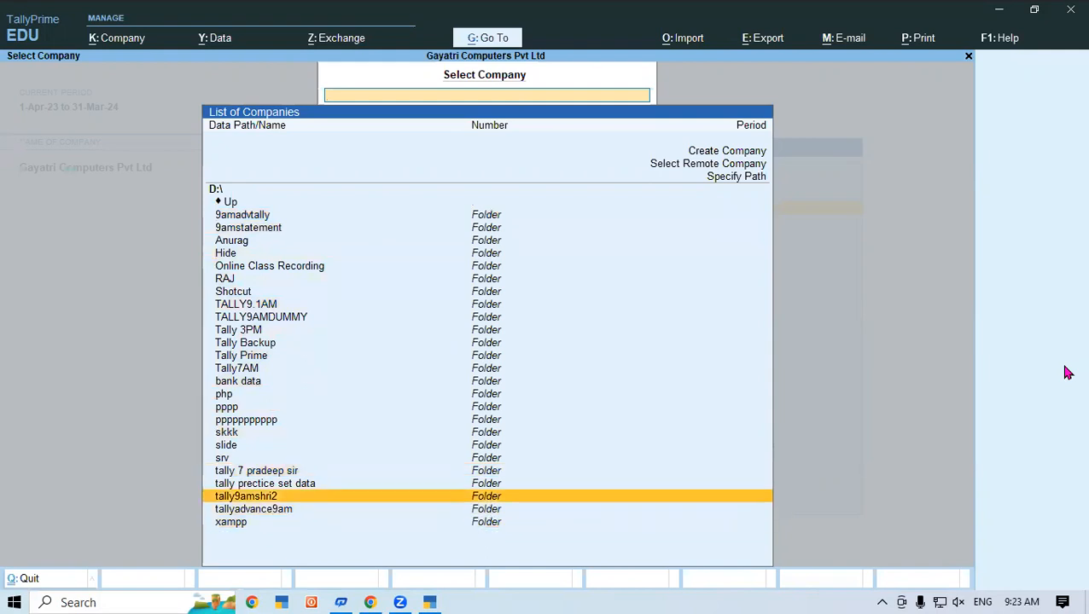
key("Up")
key("Up")
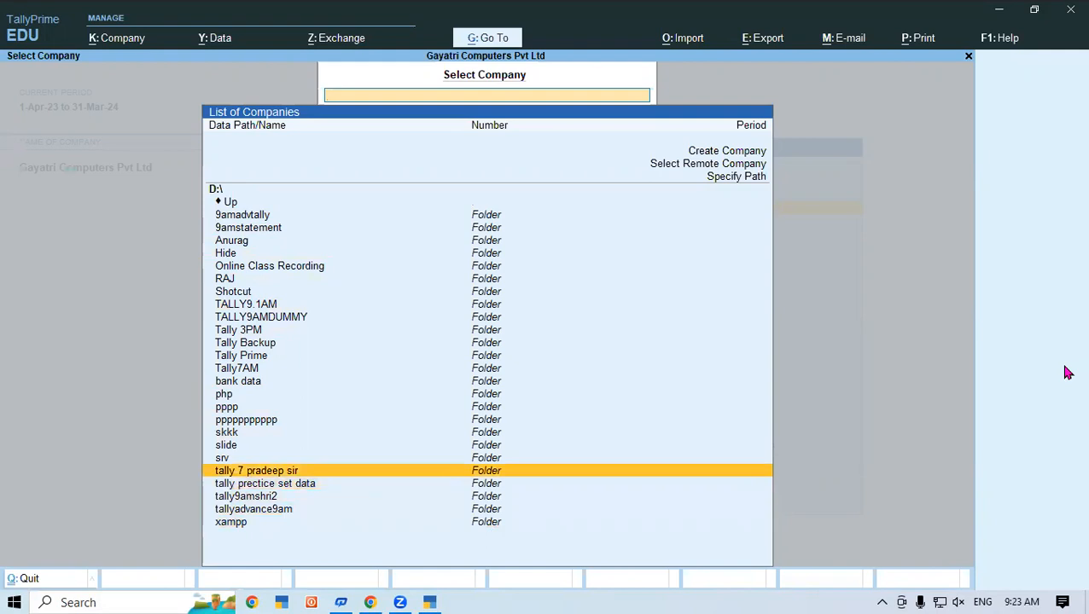
key("Down")
key("Down")
key("Return")
key("Return")
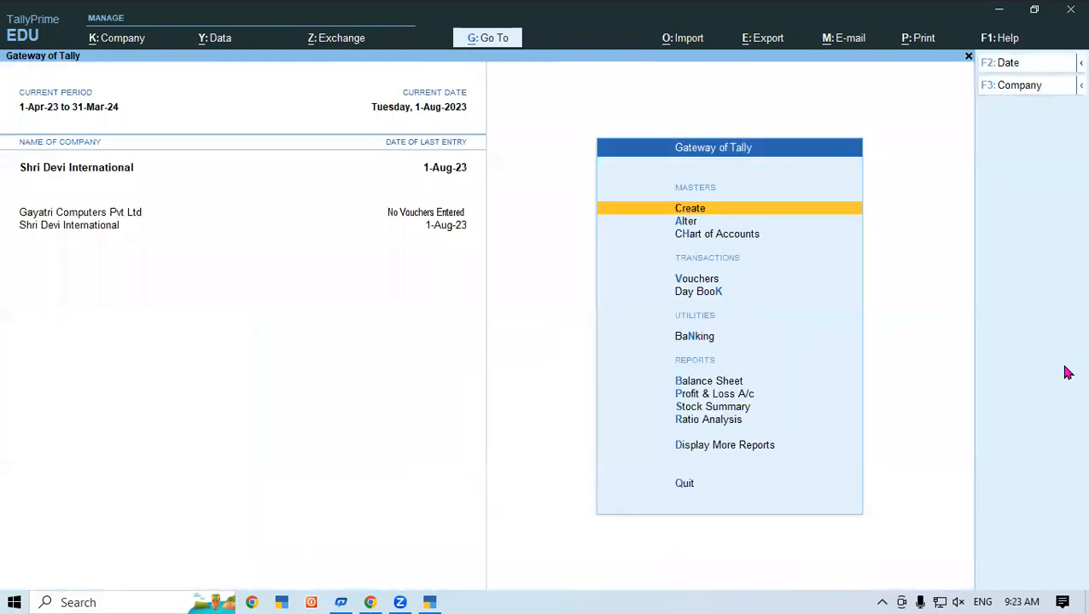
Step: Review the Day Book entries and the Samsung Electronic purchase voucher, leaving the voucher unaltered
key("k")
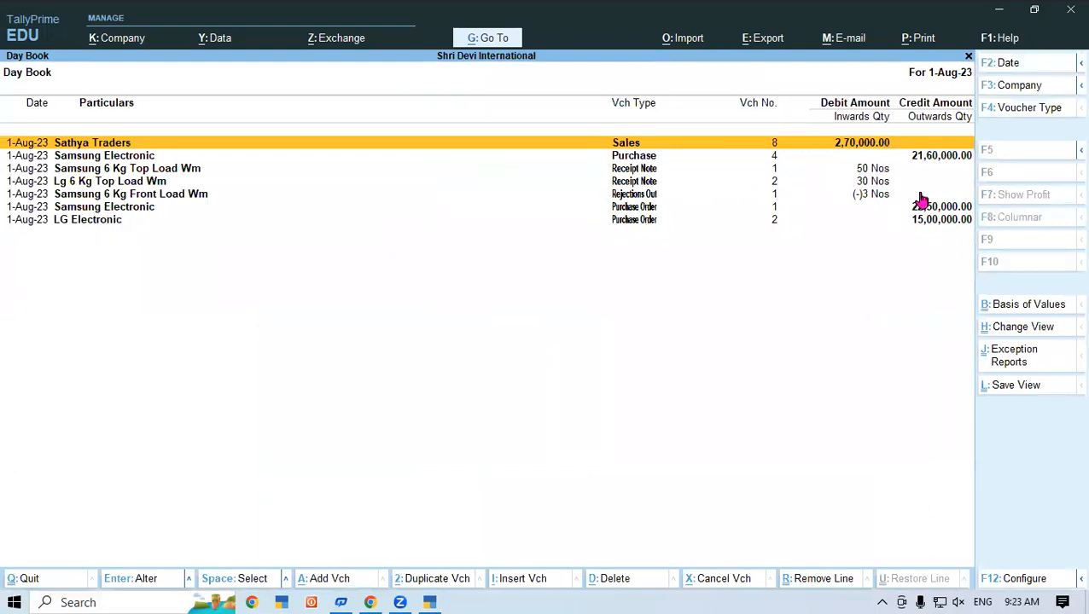
left_click(922, 224)
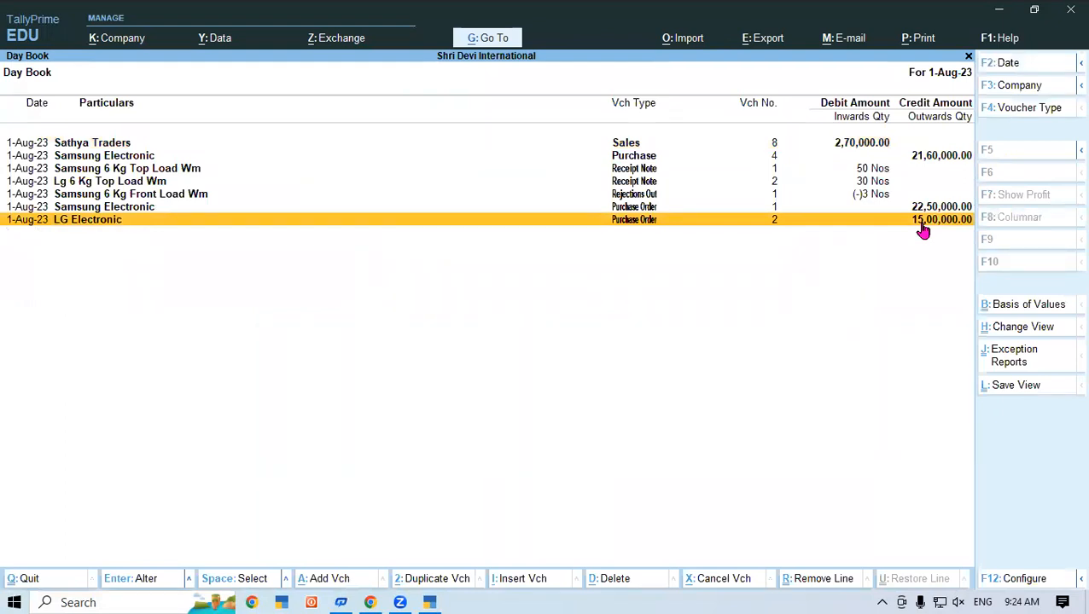
left_click(649, 207)
left_click(648, 196)
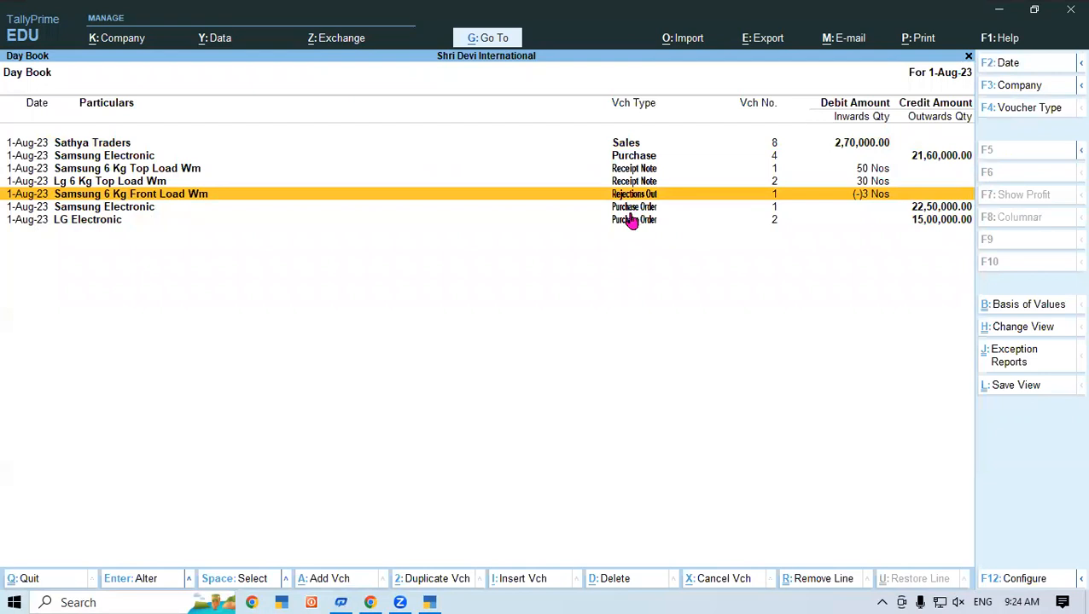
left_click(635, 159)
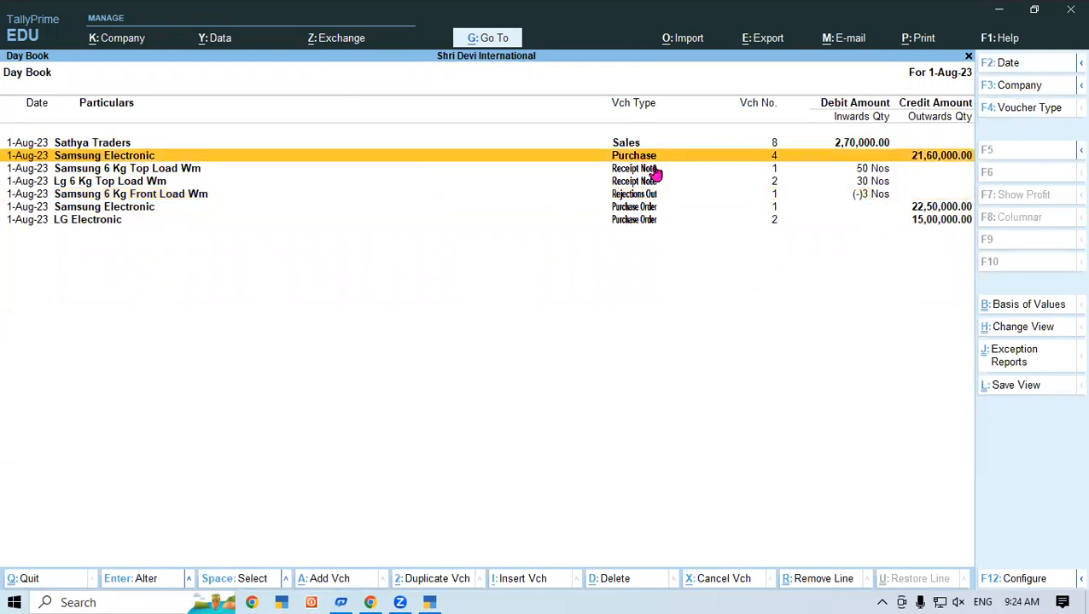
key("Return")
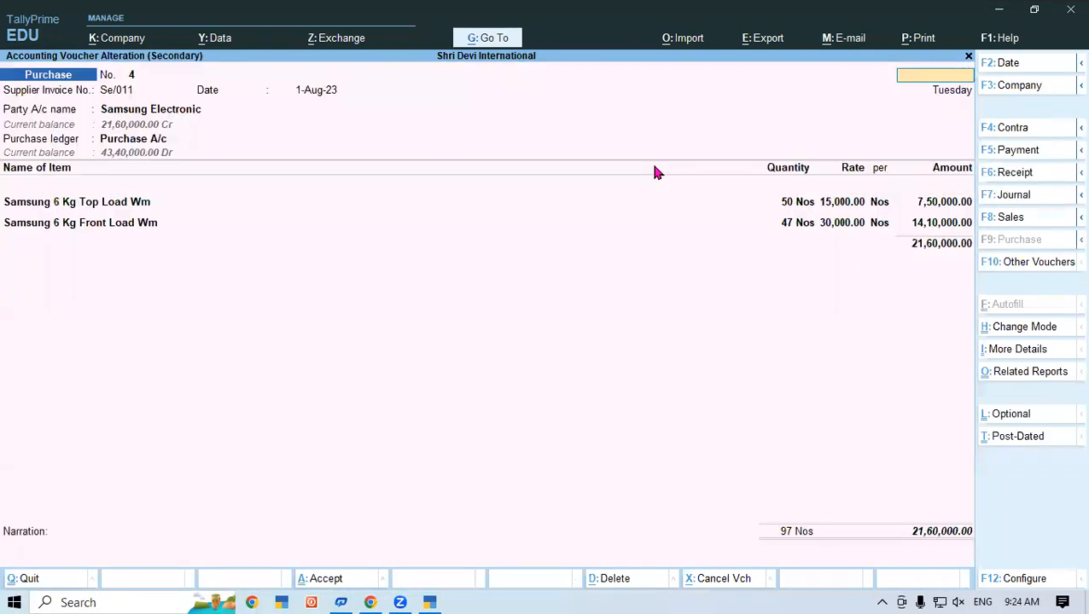
key("Escape")
key("y")
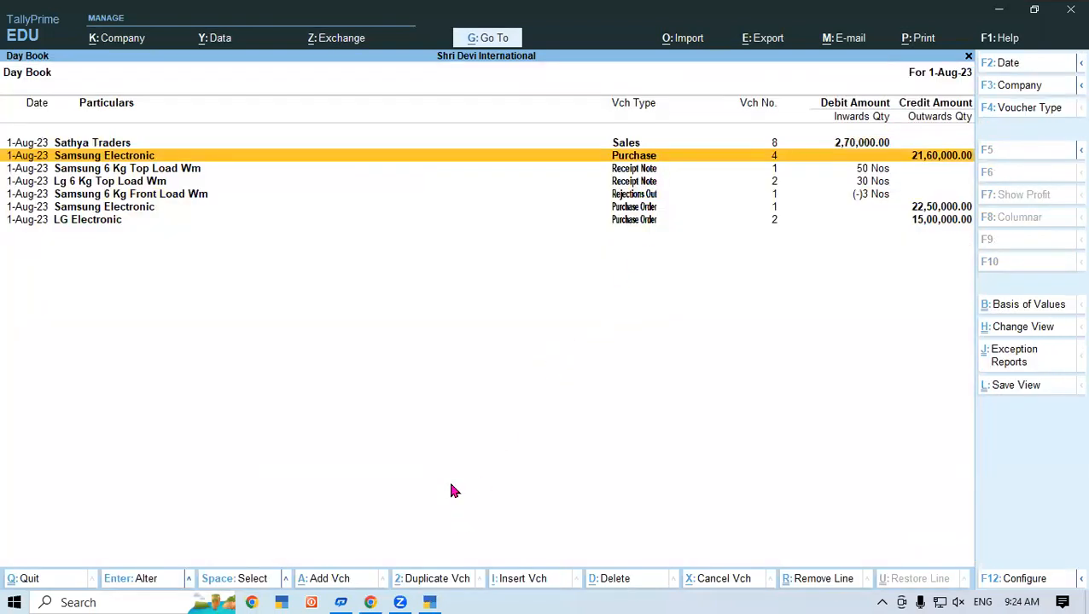
Step: Switch to Chrome and examine the Activity 2 purchase transaction against supplier invoice LG/019 in the course document
left_click(370, 601)
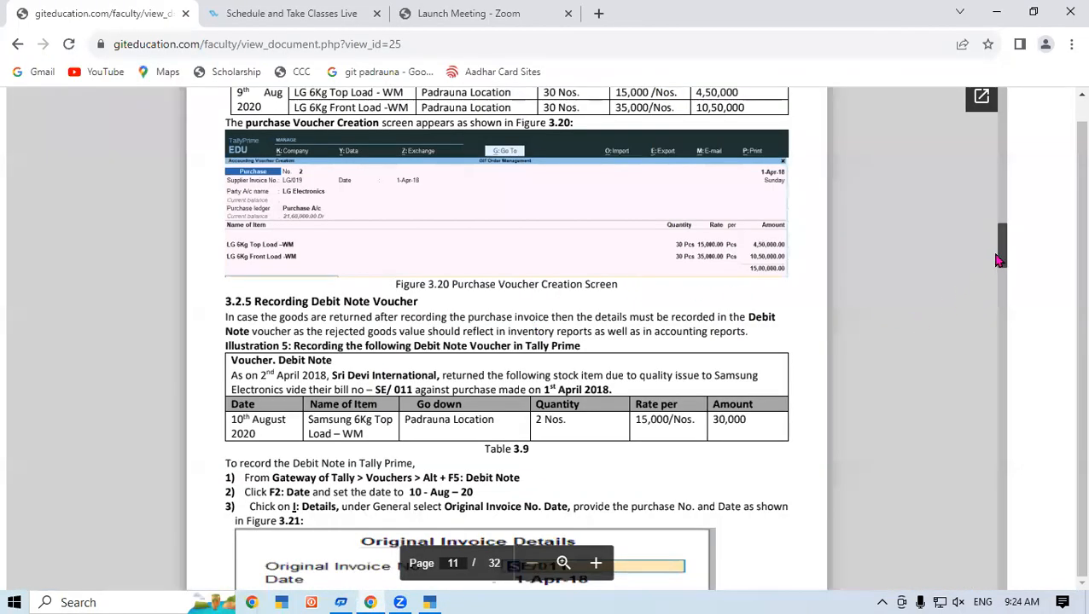
left_click_drag(1003, 262, 1003, 250)
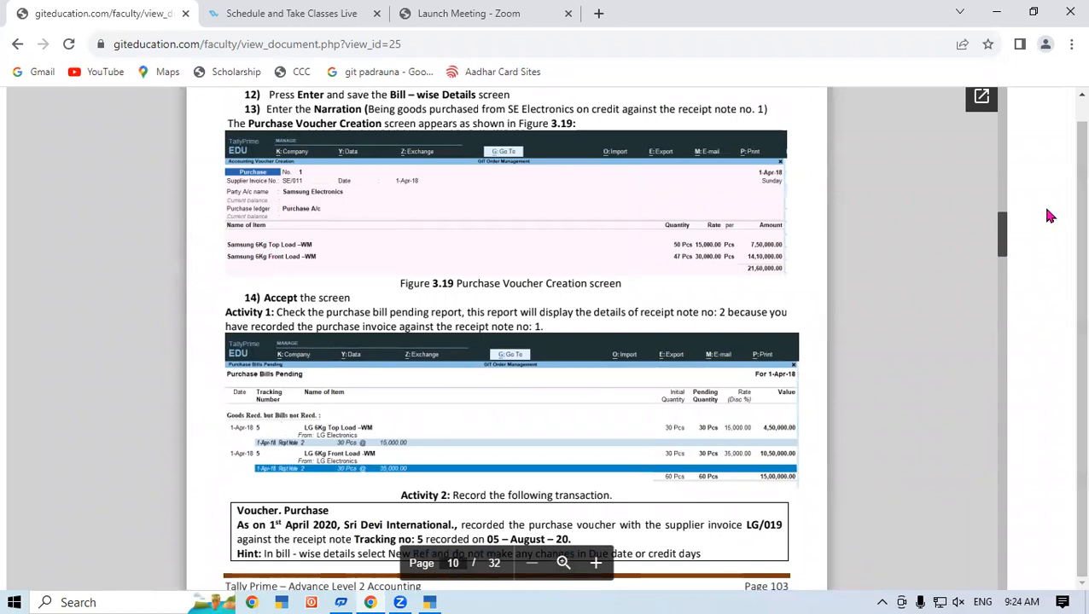
scroll(1005, 239, "down", 3)
scroll(1005, 240, "down", 2)
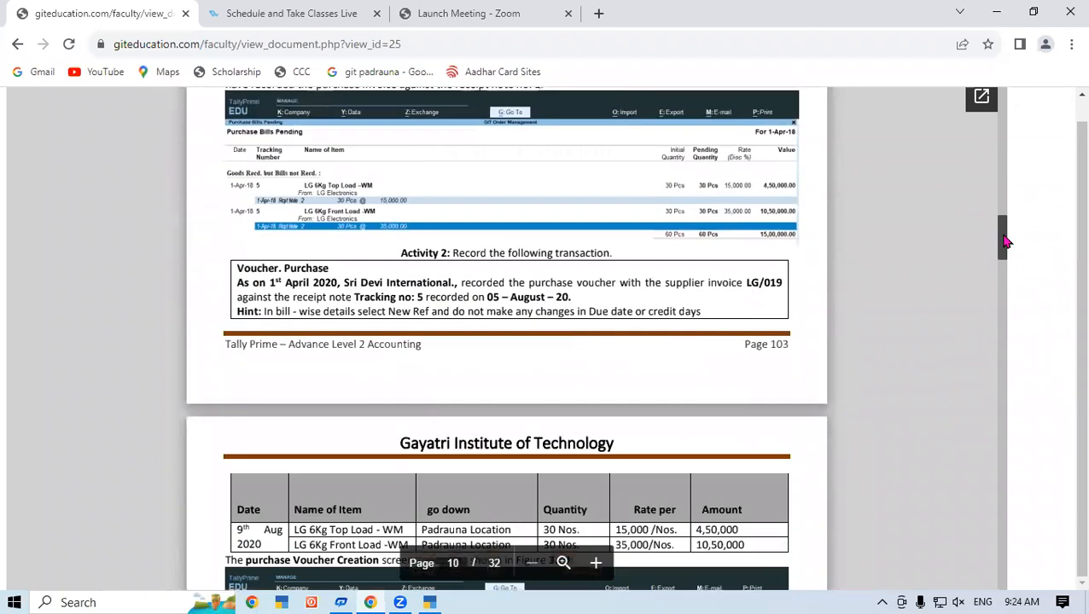
scroll(1005, 239, "down", 2)
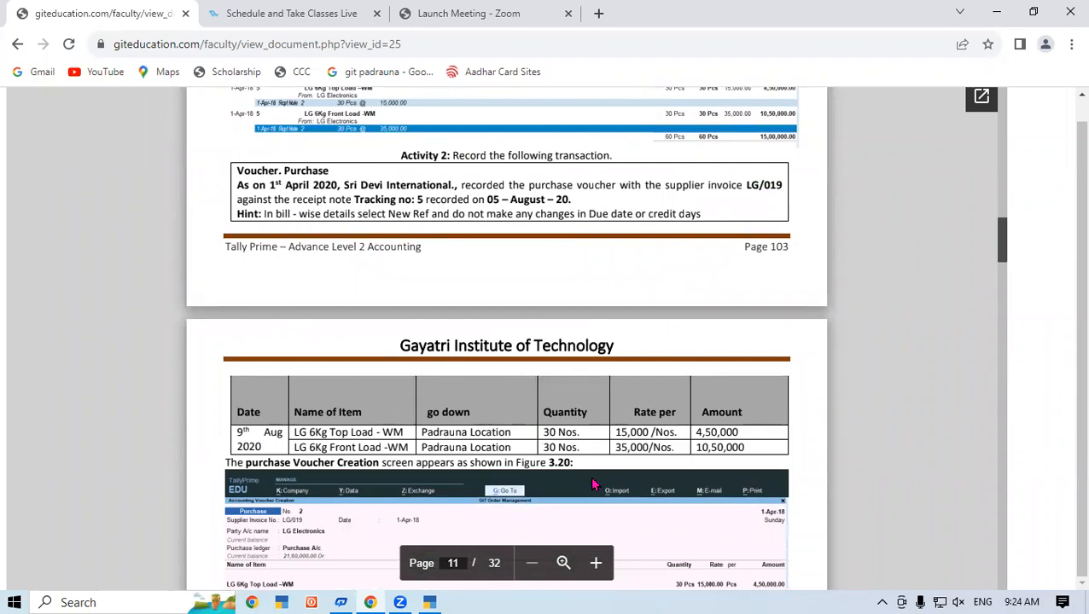
Step: Return to TallyPrime, start a new purchase voucher and enter supplier invoice number LG/019
left_click(437, 595)
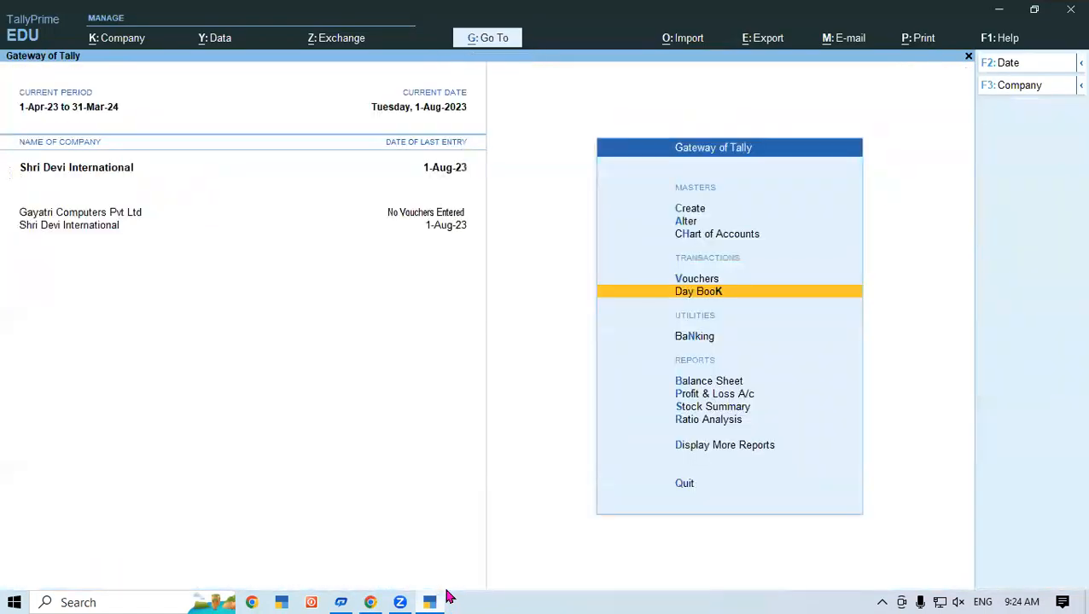
key("v")
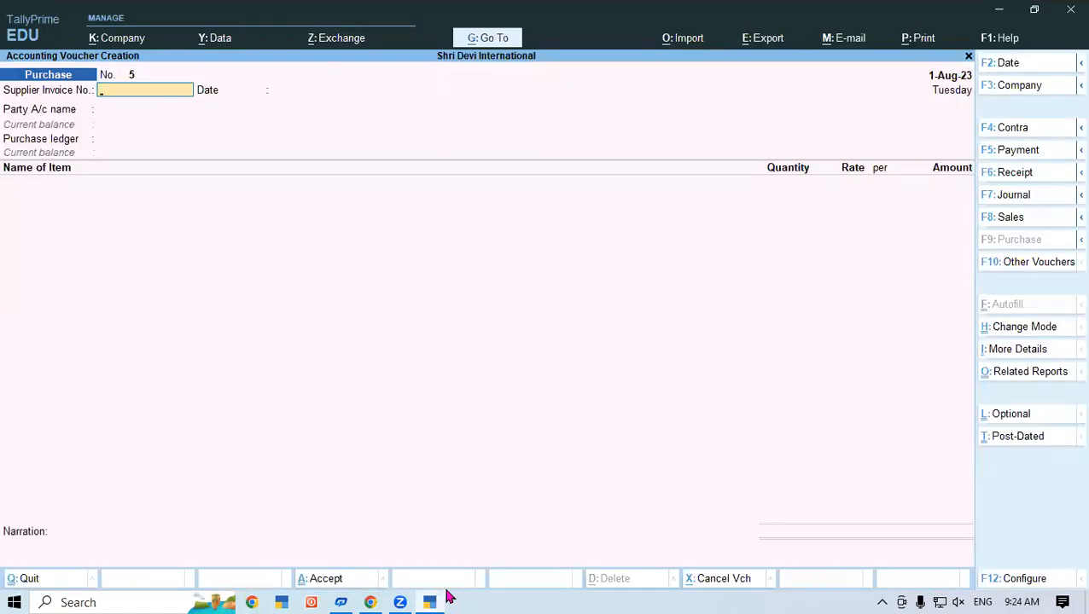
left_click(432, 598)
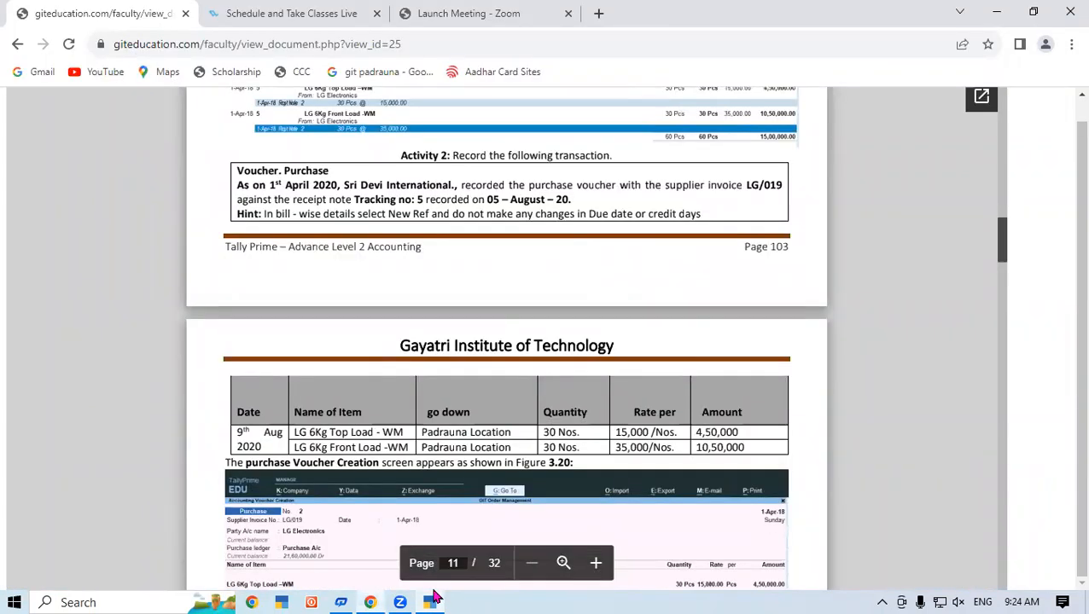
left_click(432, 598)
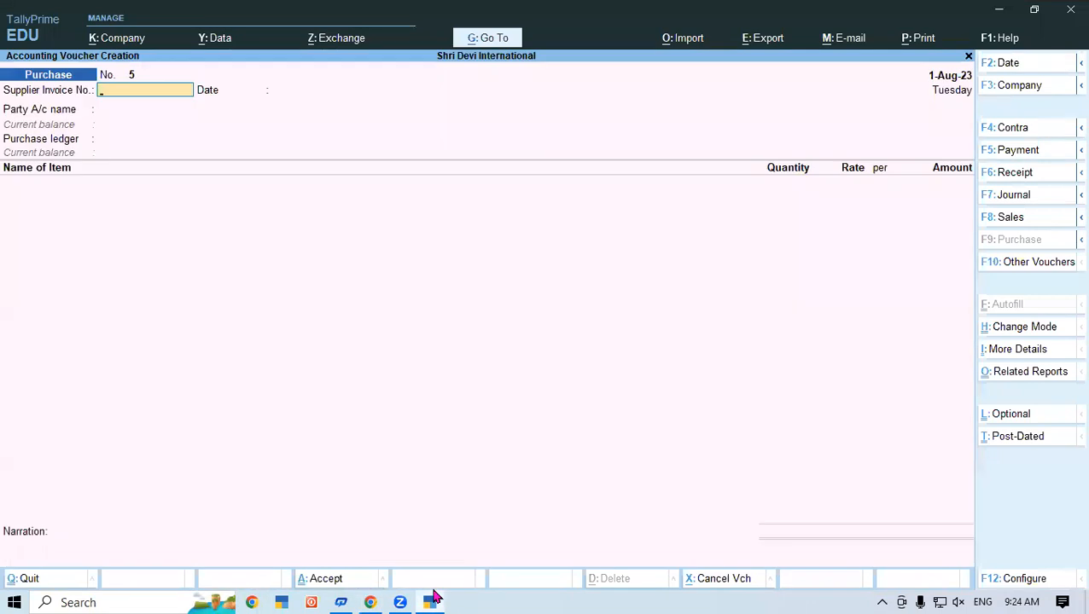
type("G/019")
key("Return")
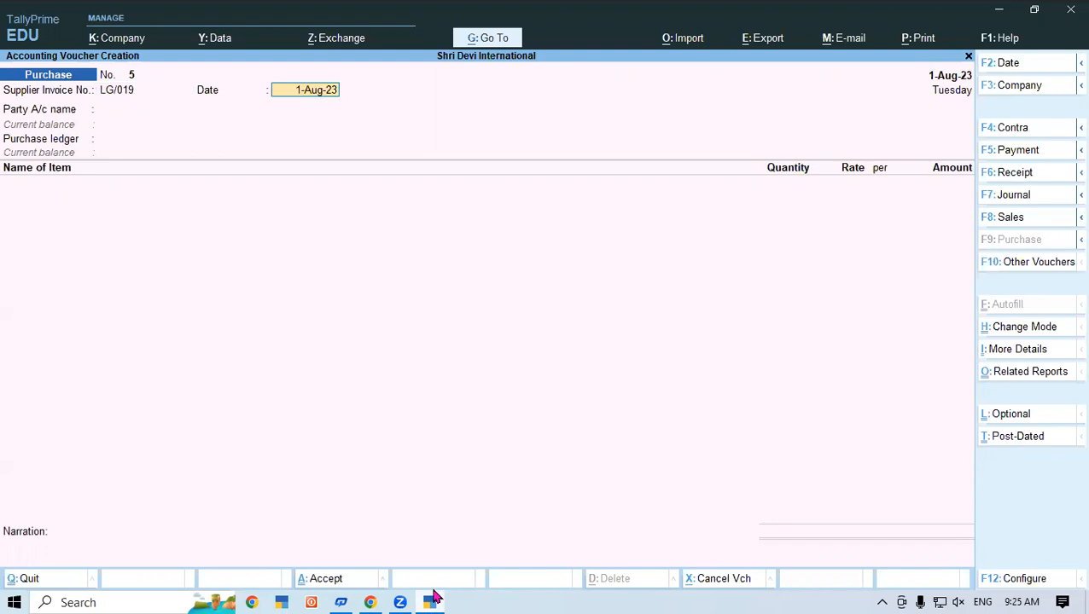
Step: Accept 1-Aug-23 as the supplier invoice date and choose LG Electronic as the party account
left_click(433, 595)
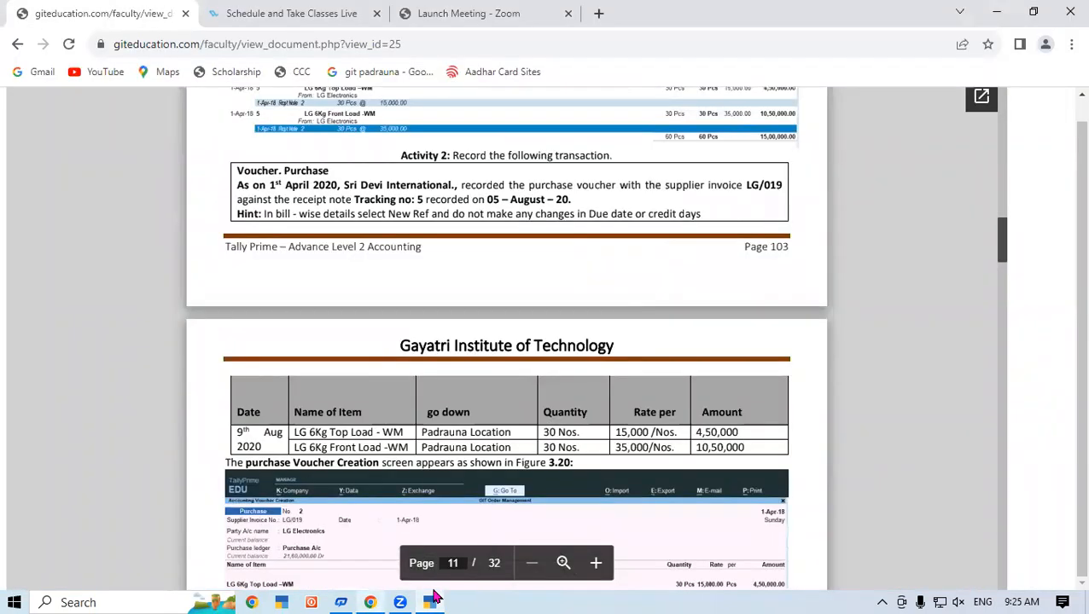
left_click(432, 595)
key("Return")
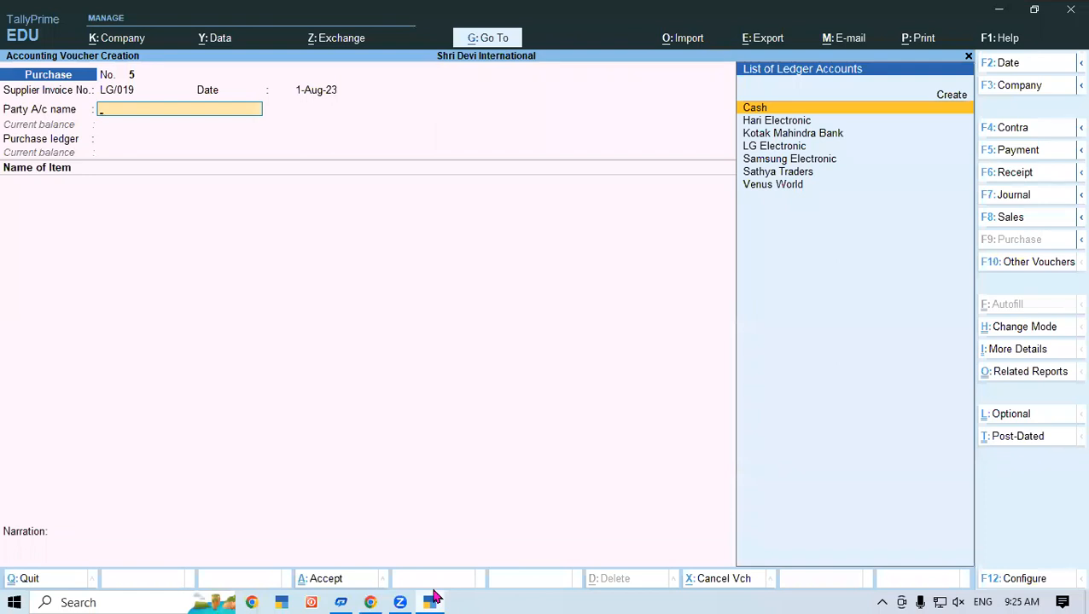
key("Down")
key("Down")
key("Down")
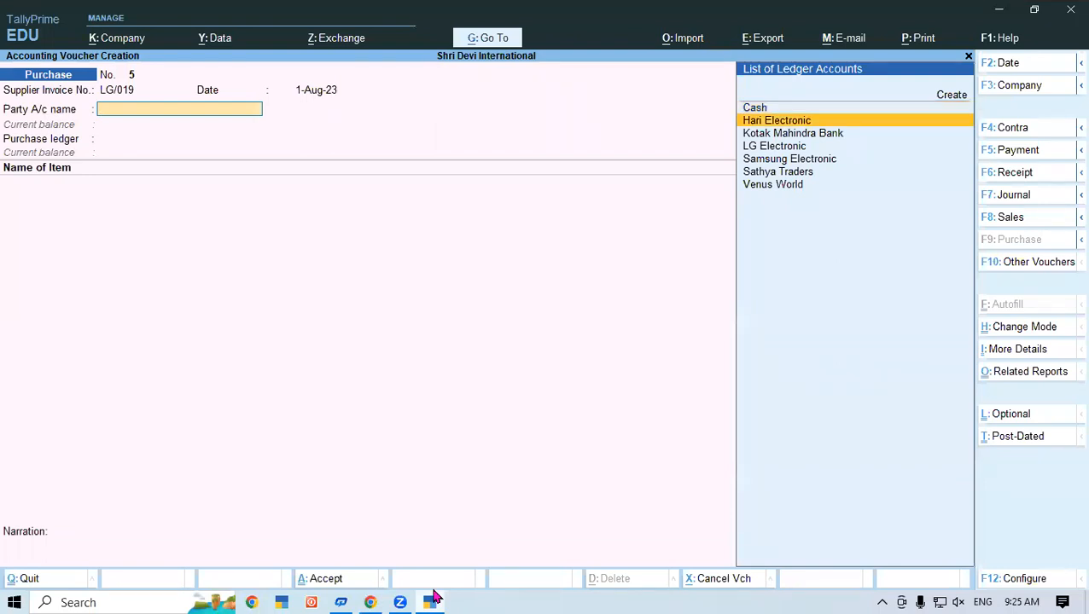
key("Return")
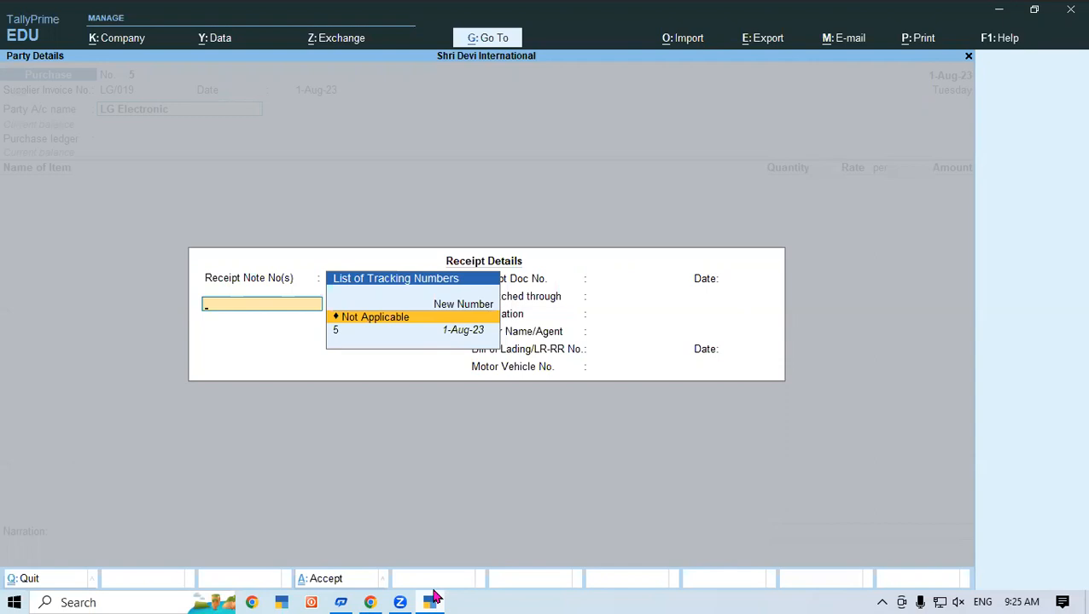
Step: Link the purchase to receipt note tracking number 5 and accept the receipt details with the remaining fields blank
key("Down")
key("Return")
key("Return")
key("Return")
key("Return")
key("Return")
key("Return")
key("Return")
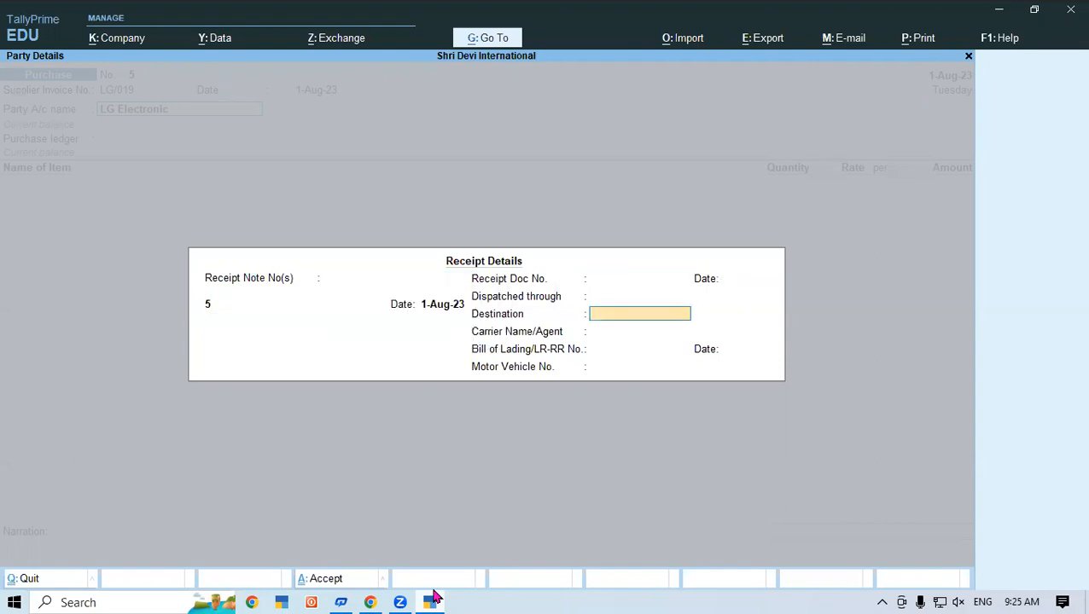
key("Return")
key("Return")
key("Return")
key("Return")
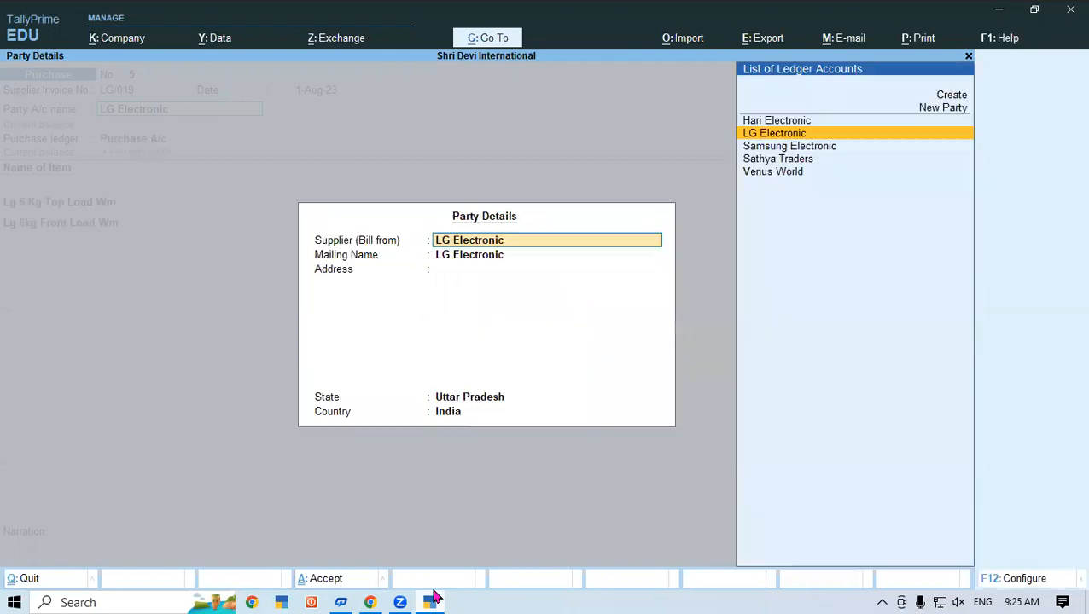
Step: Accept the party details for LG Electronic with Uttar Pradesh as the state and India as the country
key("Return")
key("Return")
key("Return")
key("Return")
key("Return")
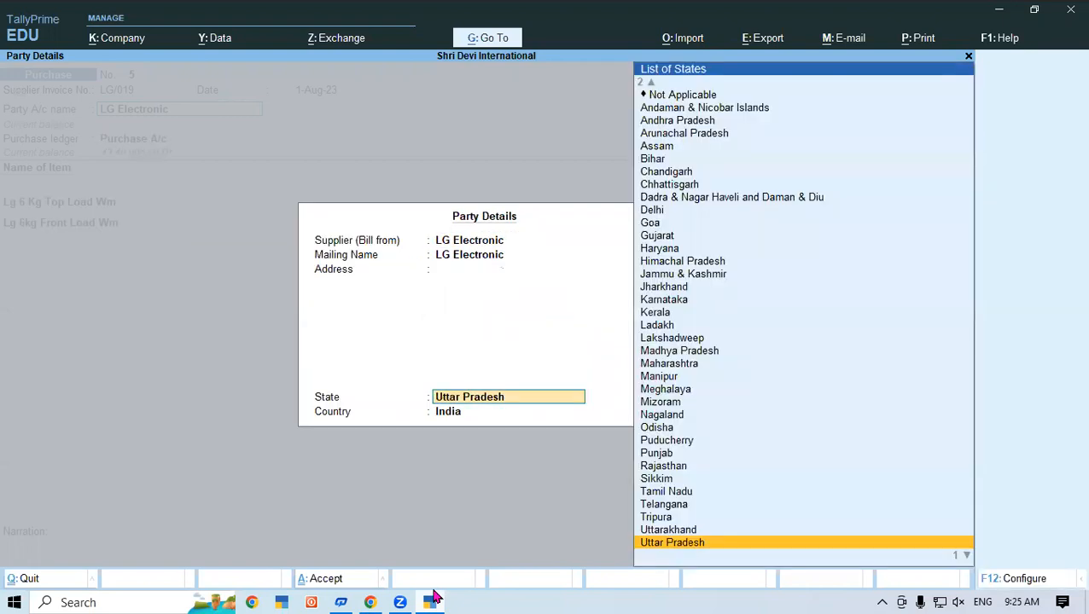
key("Return")
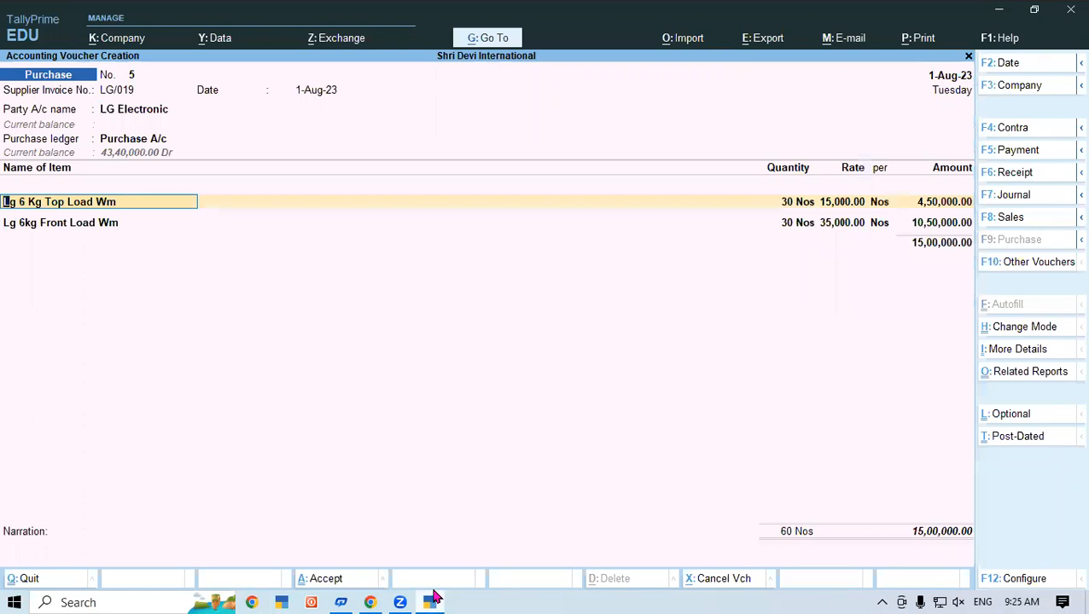
Step: Check the LG item quantities, rates and amounts in the course document's purchase voucher example, and return to TallyPrime
left_click(431, 602)
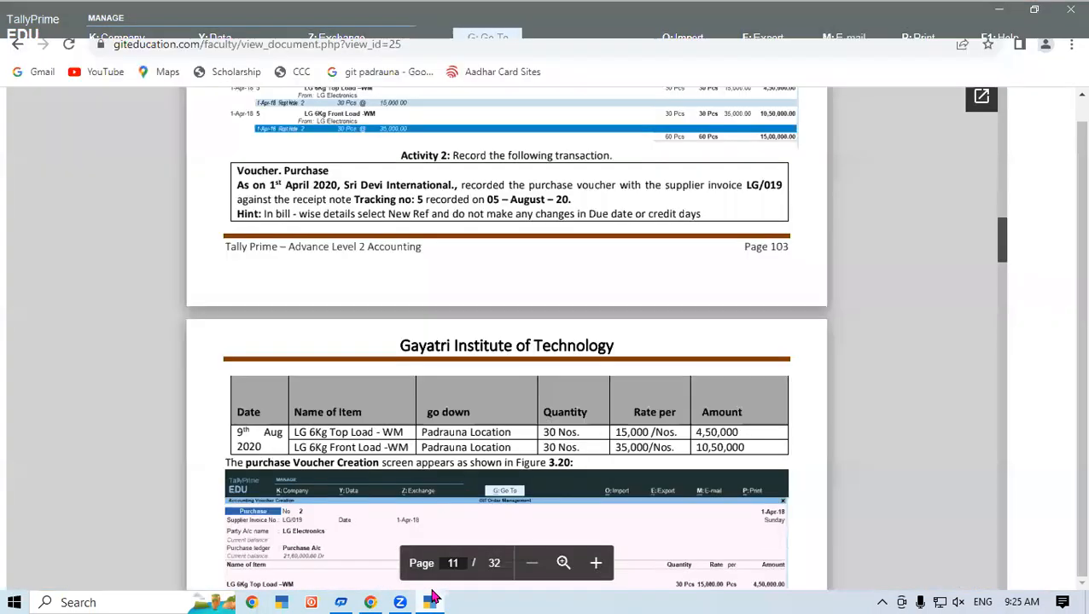
left_click_drag(1003, 237, 1006, 242)
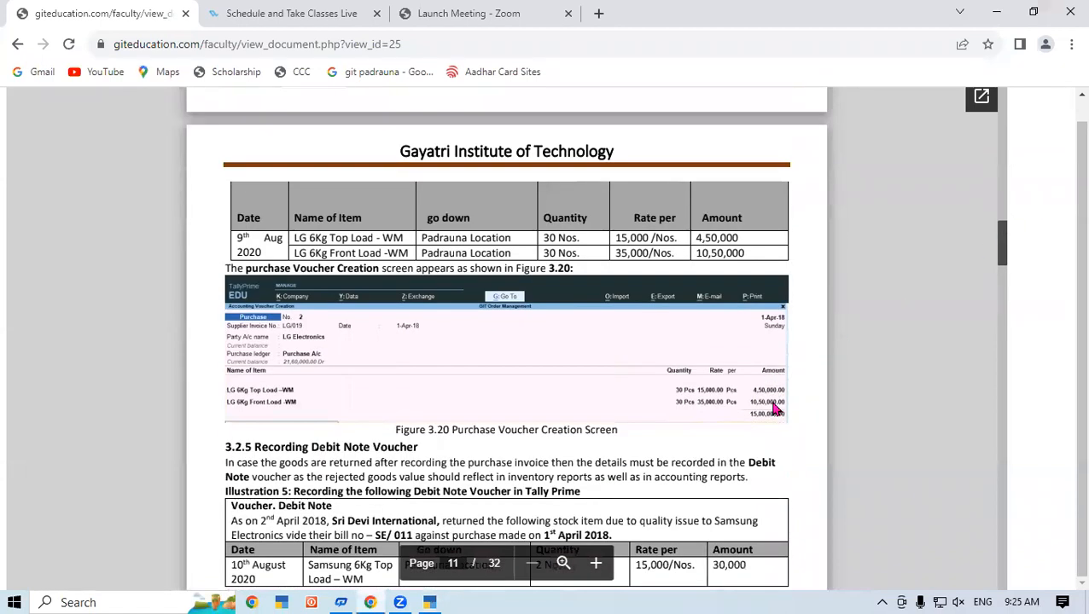
left_click(431, 601)
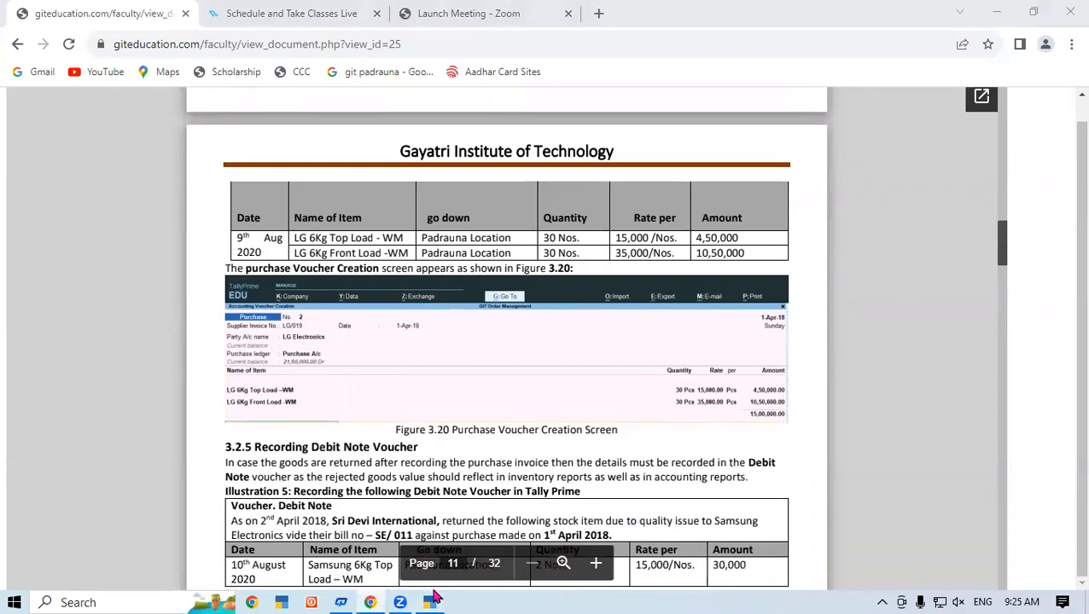
Step: Accept the Lg 6 Kg Top Load Wm allocation with tracking number 5, Karnataka location, 30 Nos and a rate of 15,000
key("Return")
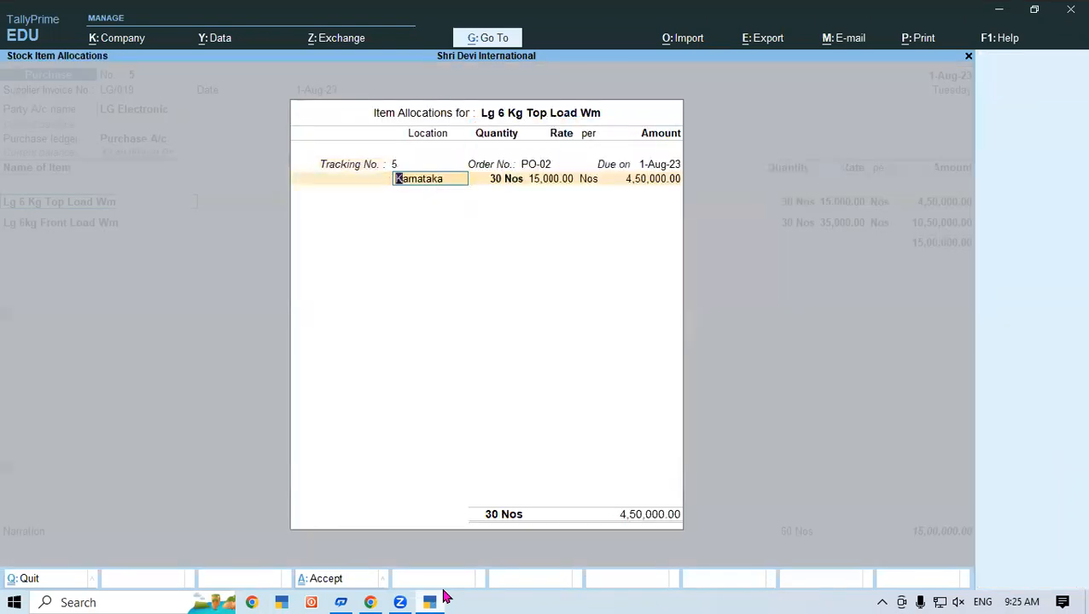
key("Return")
key("Return")
key("Return")
key("Return")
key("Return")
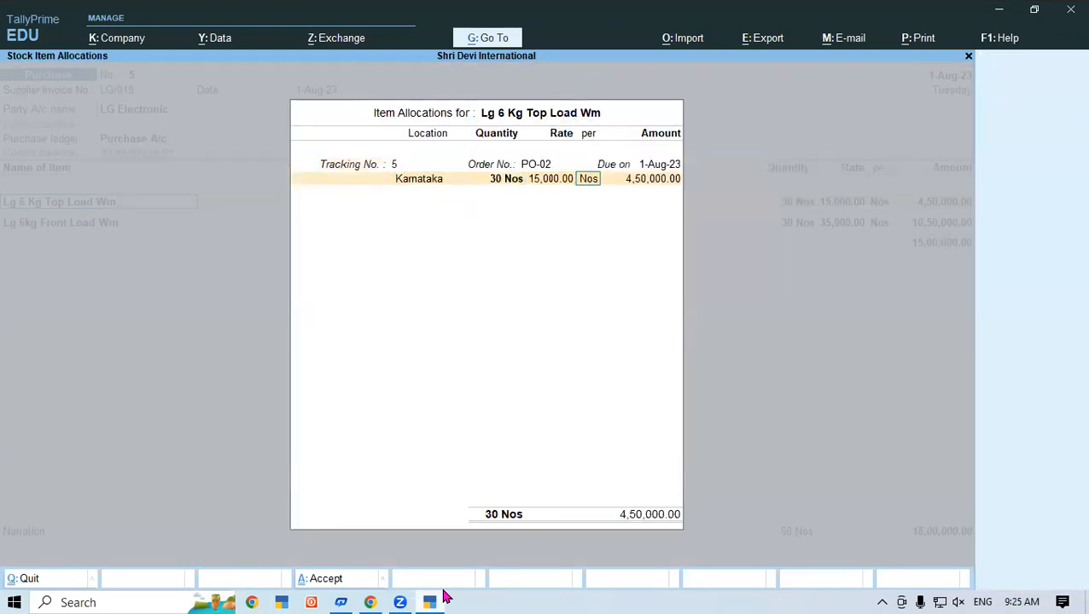
key("Return")
key("Return")
key("Return")
key("Return")
key("Return")
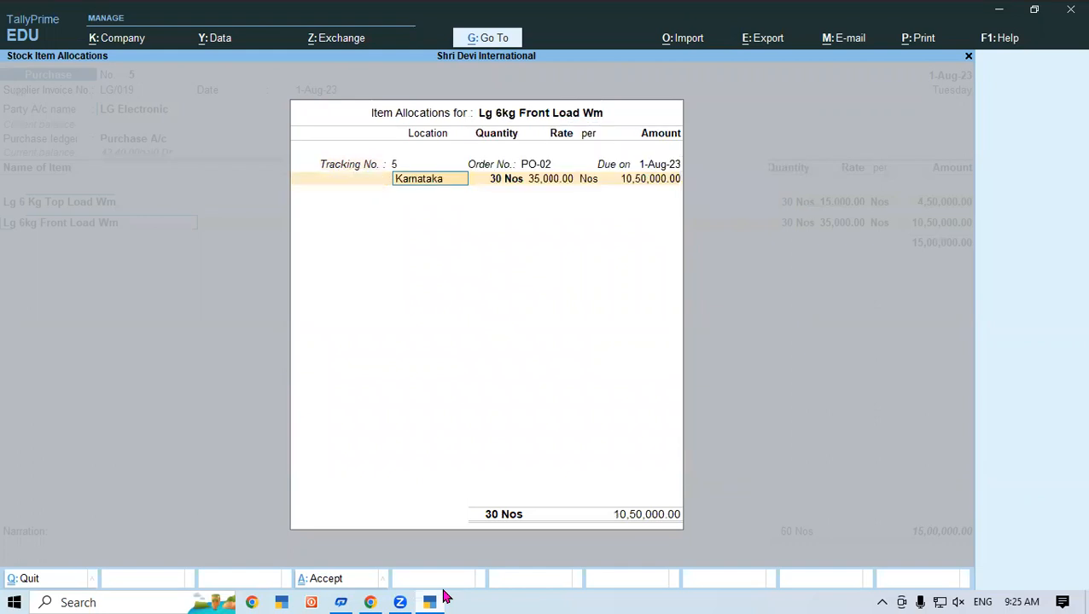
Step: Accept the Lg 6kg Front Load Wm allocation at the Karnataka location with 30 Nos and a rate of 35,000
key("Return")
key("Return")
key("Return")
key("Return")
key("Return")
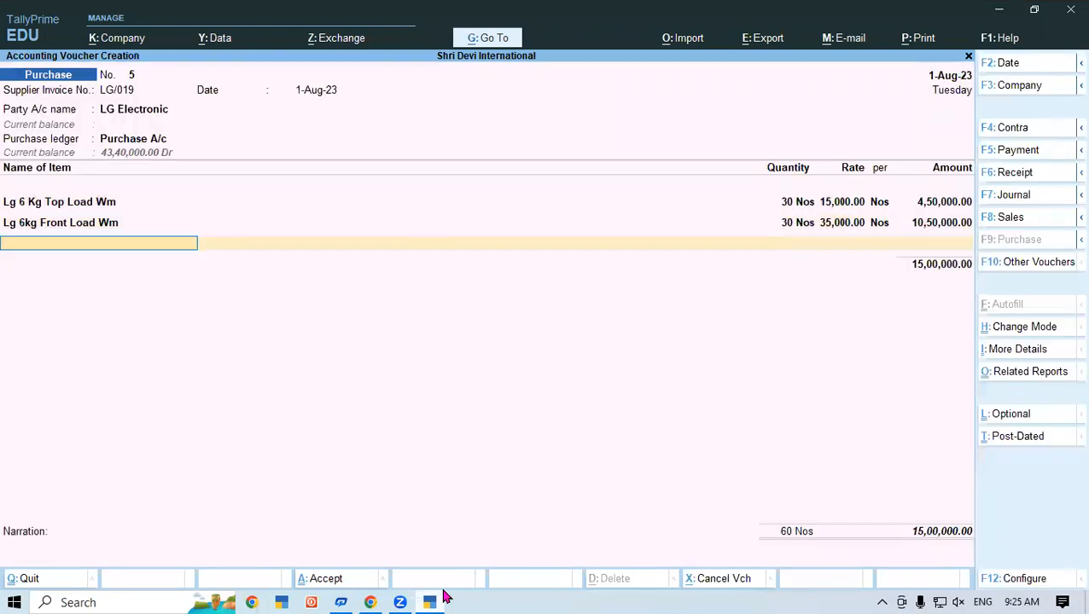
Step: End the item list, leave the narration blank and save the LG Electronic purchase voucher
key("Return")
key("Return")
key("Return")
key("Return")
key("Return")
key("Return")
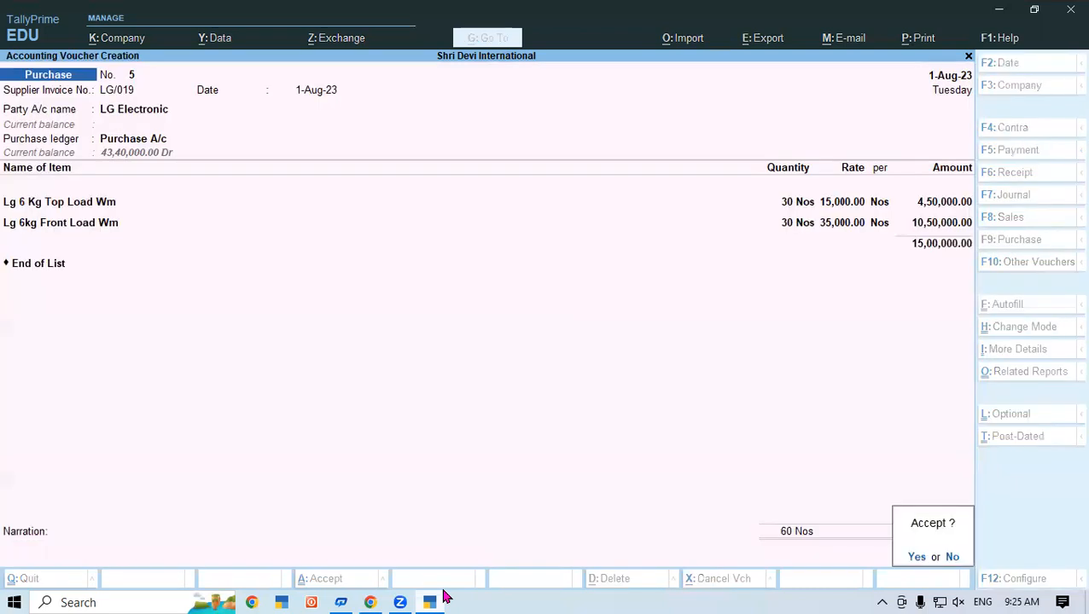
key("Return")
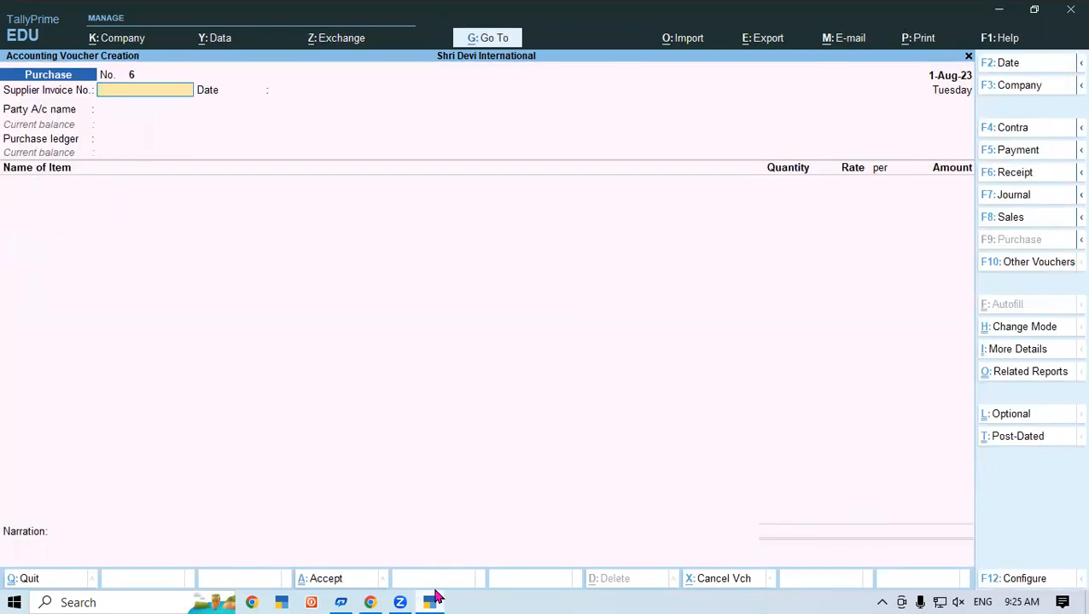
Step: Read the debit note illustration and its recording instructions in section 3.2.5 of the course document
left_click(431, 600)
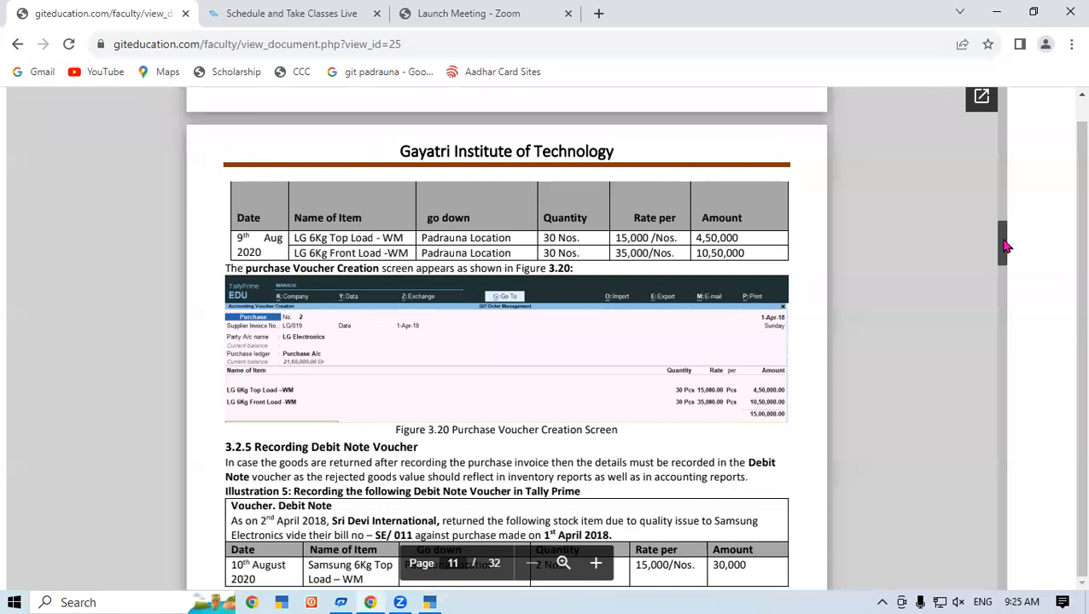
scroll(1005, 247, "down", 1)
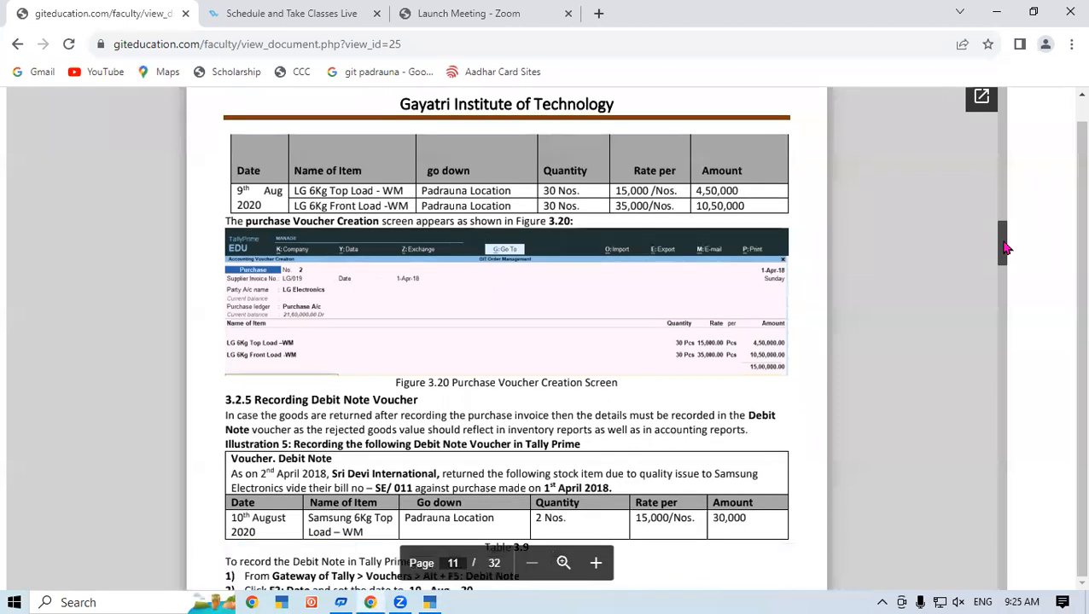
scroll(1005, 247, "down", 5)
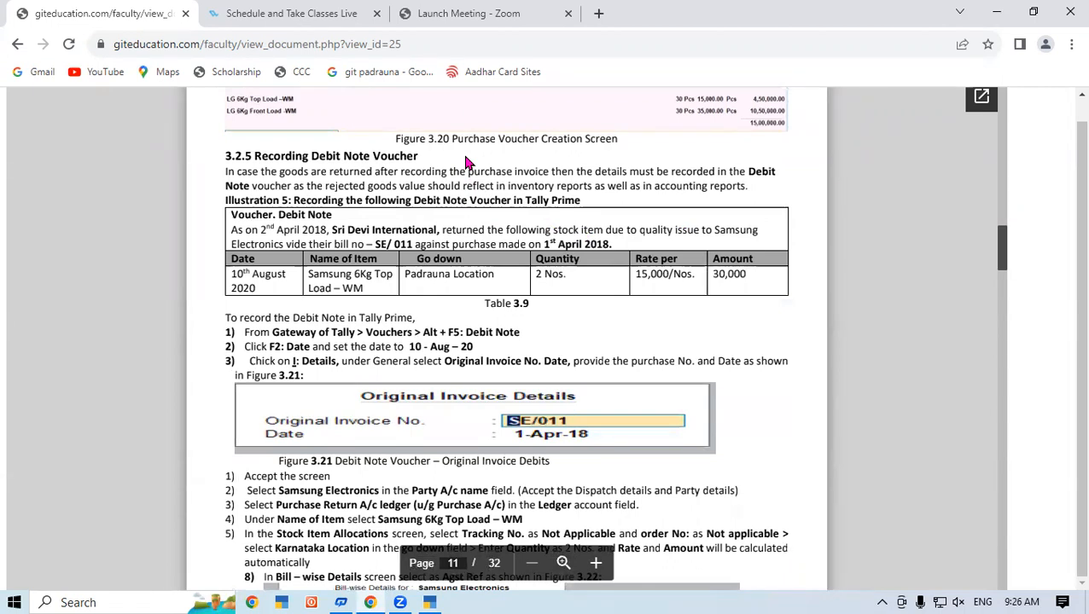
Step: Return to TallyPrime, start a debit note voucher and choose Samsung Electronic as the party account
left_click(429, 600)
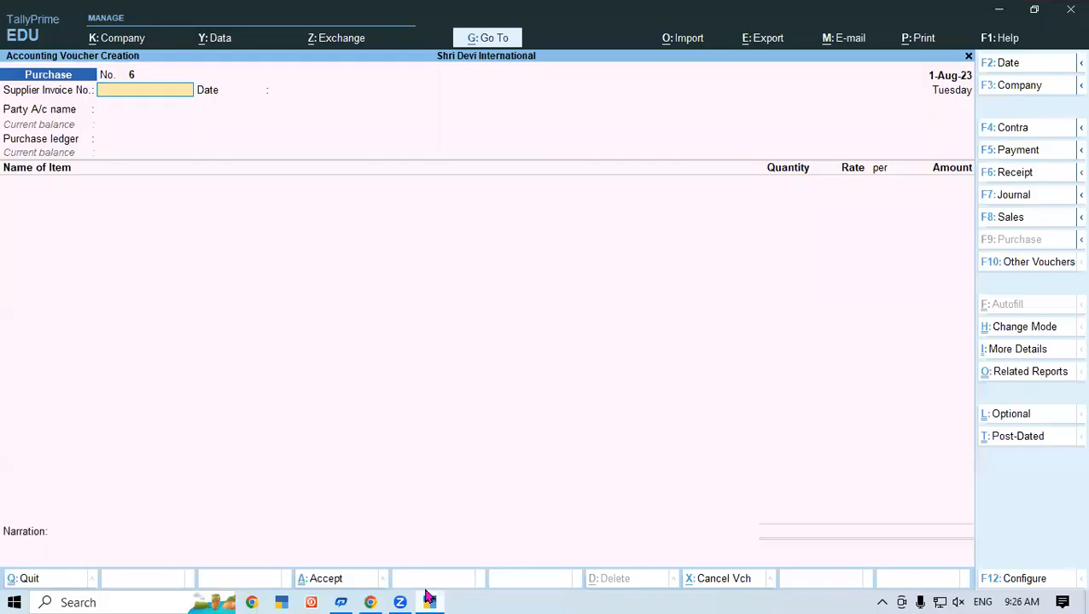
key("alt")
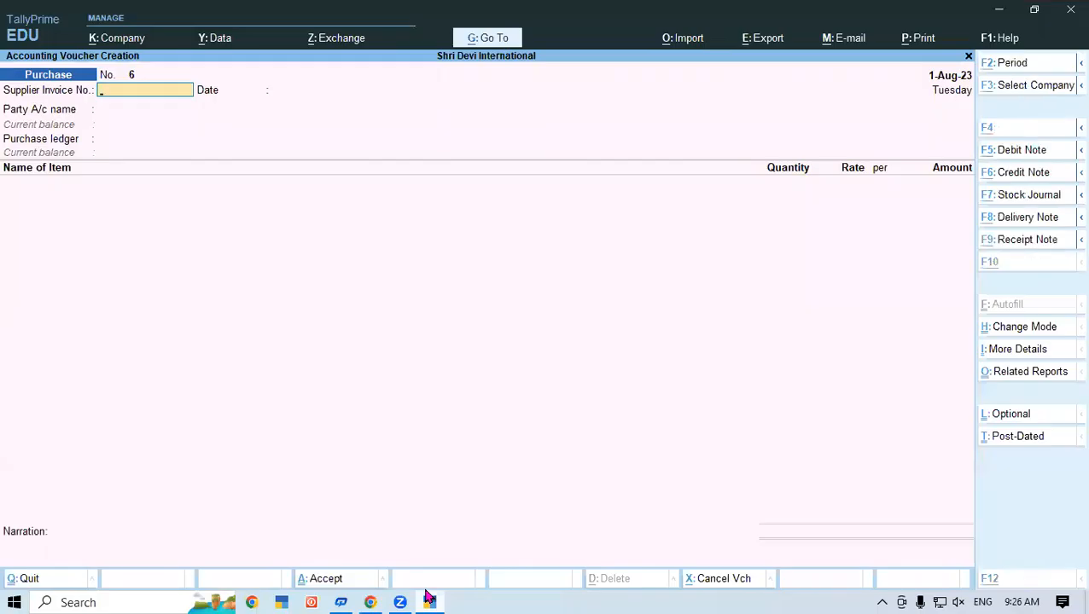
key("alt+F5")
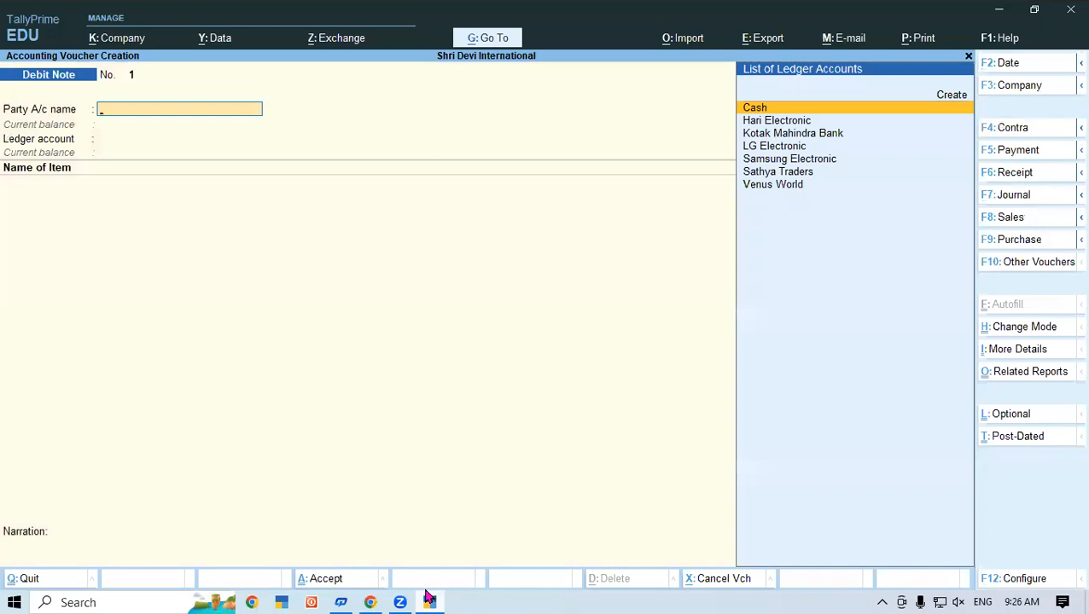
type("Sa")
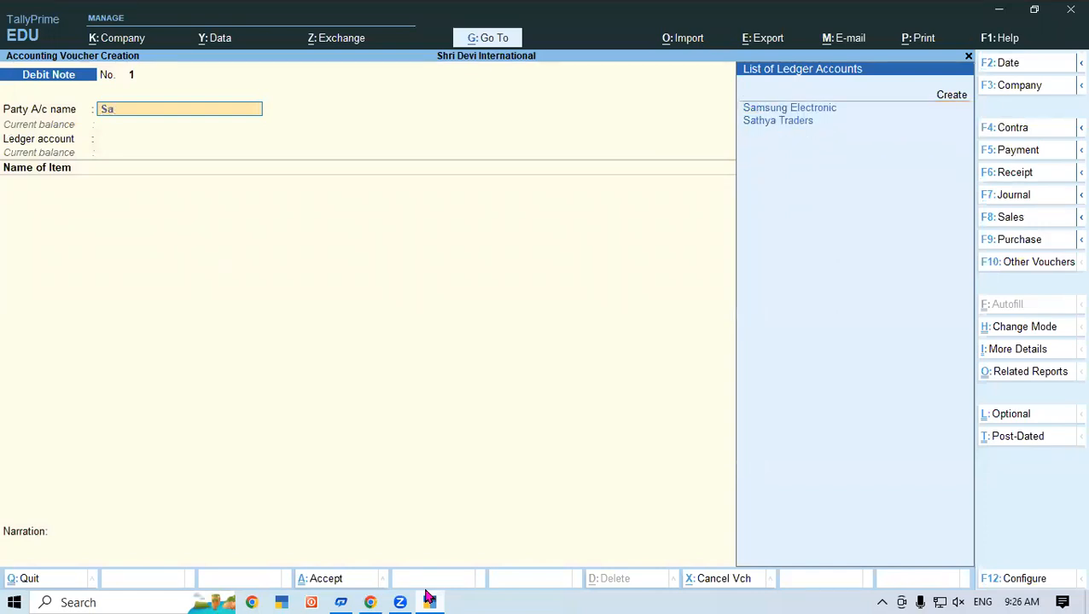
key("Return")
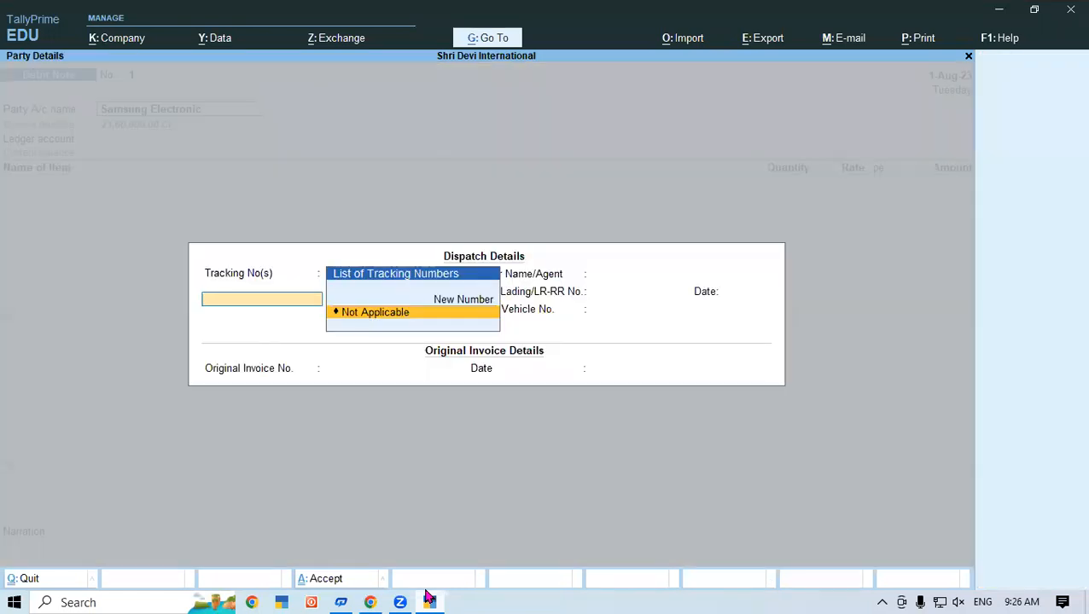
Step: Set the dispatch tracking number to Not Applicable and enter Se/011 as the original invoice number, checking it against the course document
key("Return")
key("Return")
key("Return")
key("Return")
key("Return")
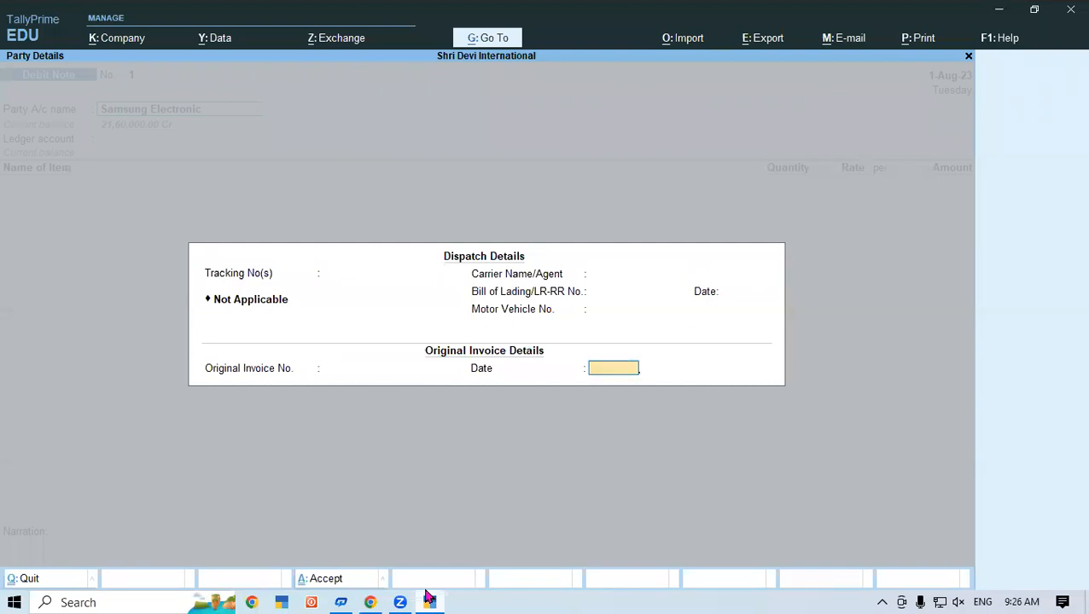
key("BackSpace")
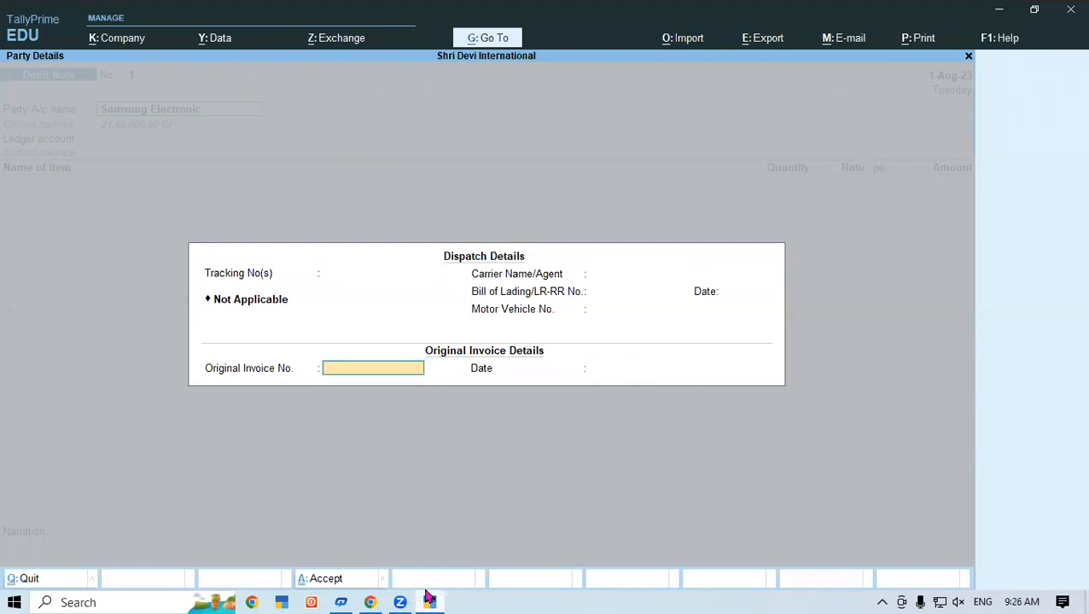
left_click(429, 600)
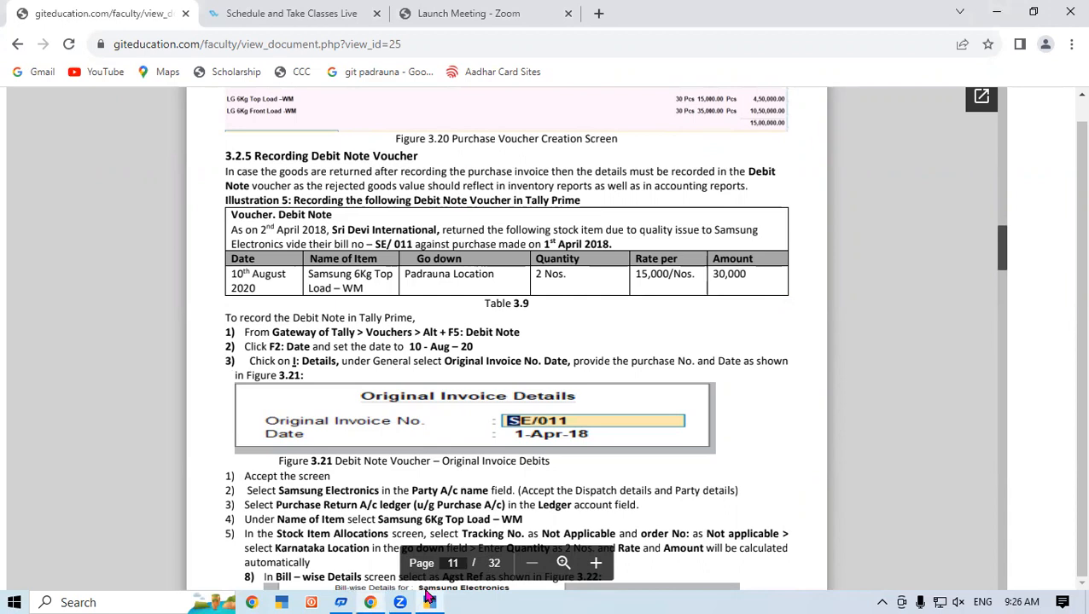
left_click(430, 600)
type("Se")
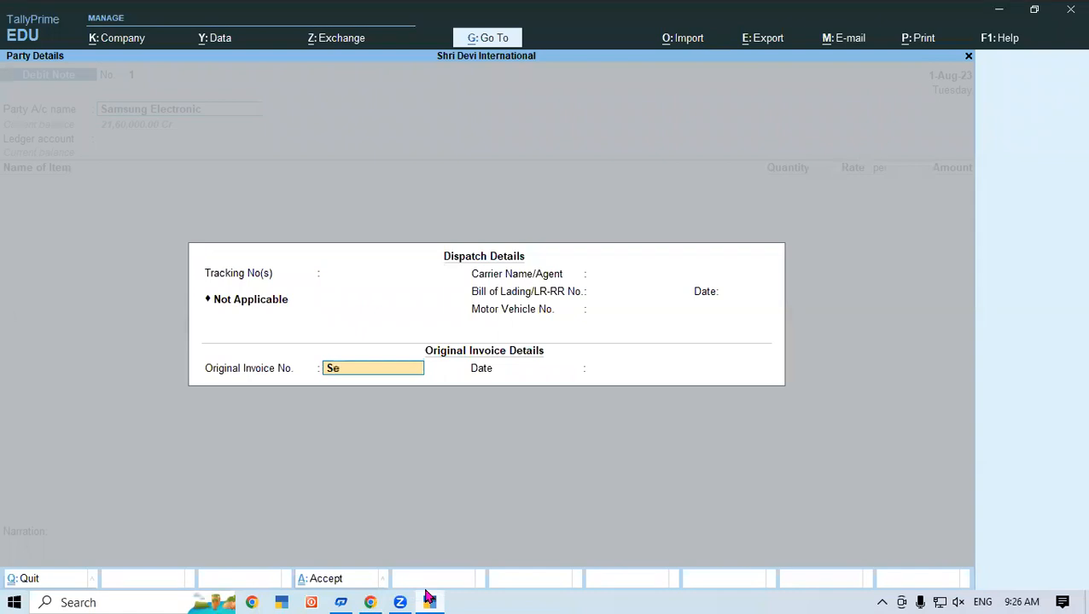
type("/011")
key("Return")
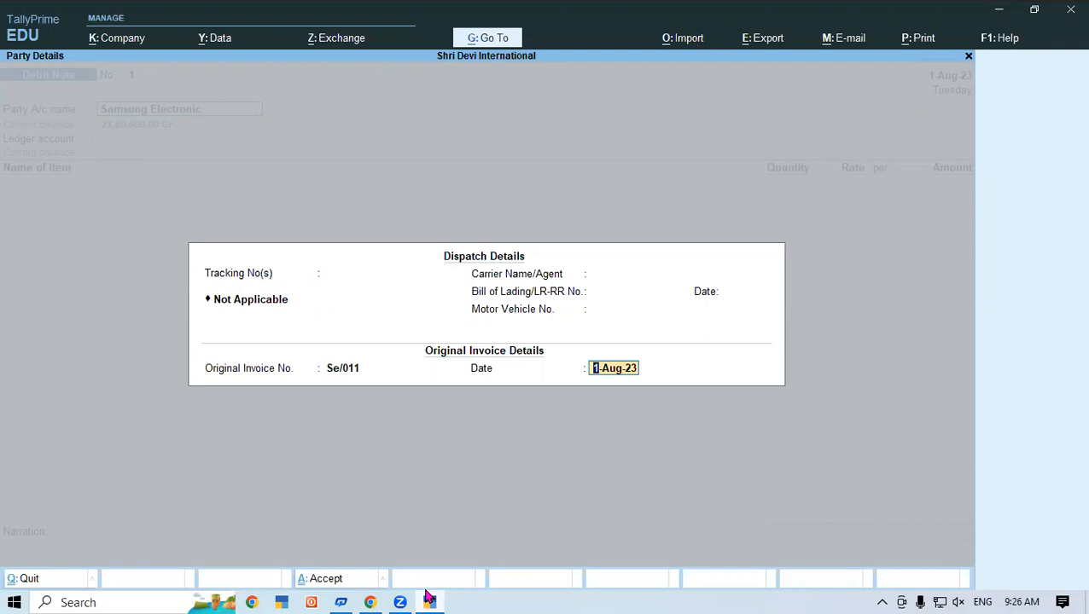
Step: Accept 1-Aug-23 as the original invoice date and accept the party details for Samsung Electronic
key("Return")
key("Return")
key("Return")
key("Return")
key("Return")
key("Return")
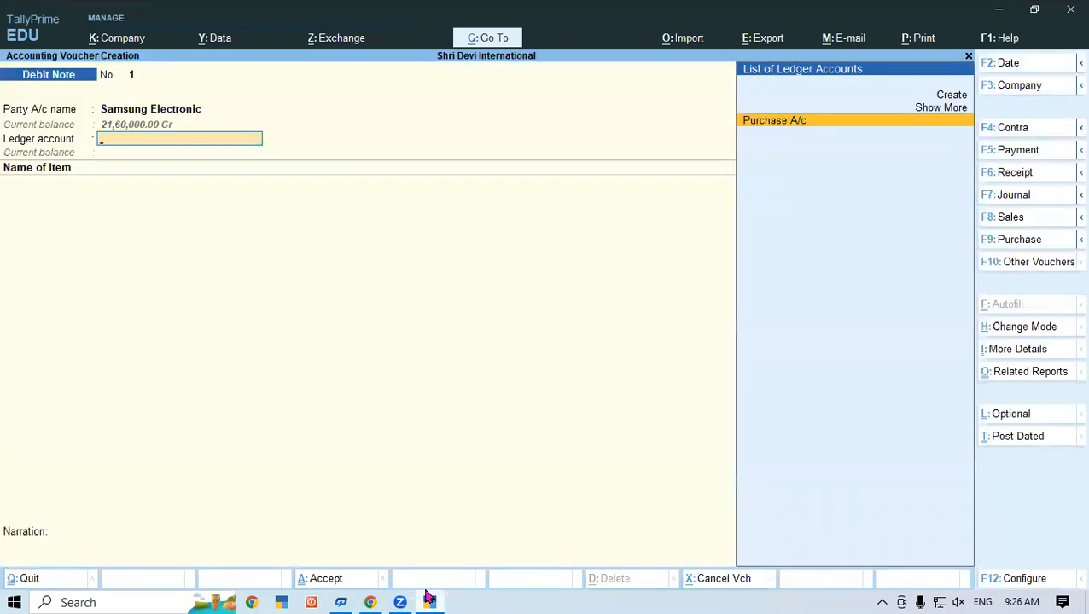
Step: Create a Purchase Return ledger under Purchase Accounts and use it as the debit note's ledger account
key("alt+c")
type("Purc")
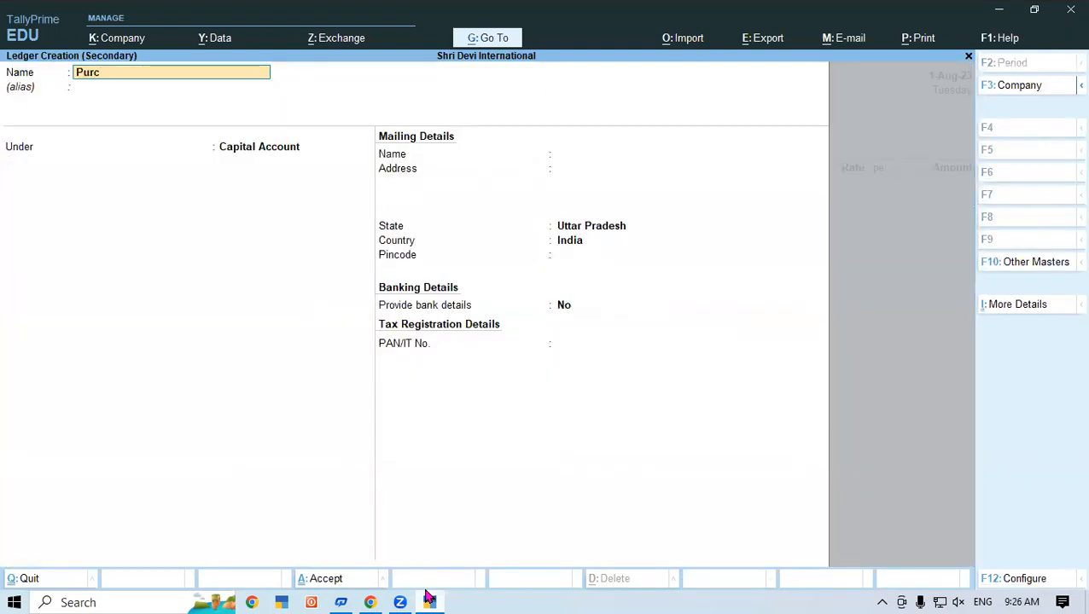
type("hase Re")
type("turn")
key("Return")
key("Return")
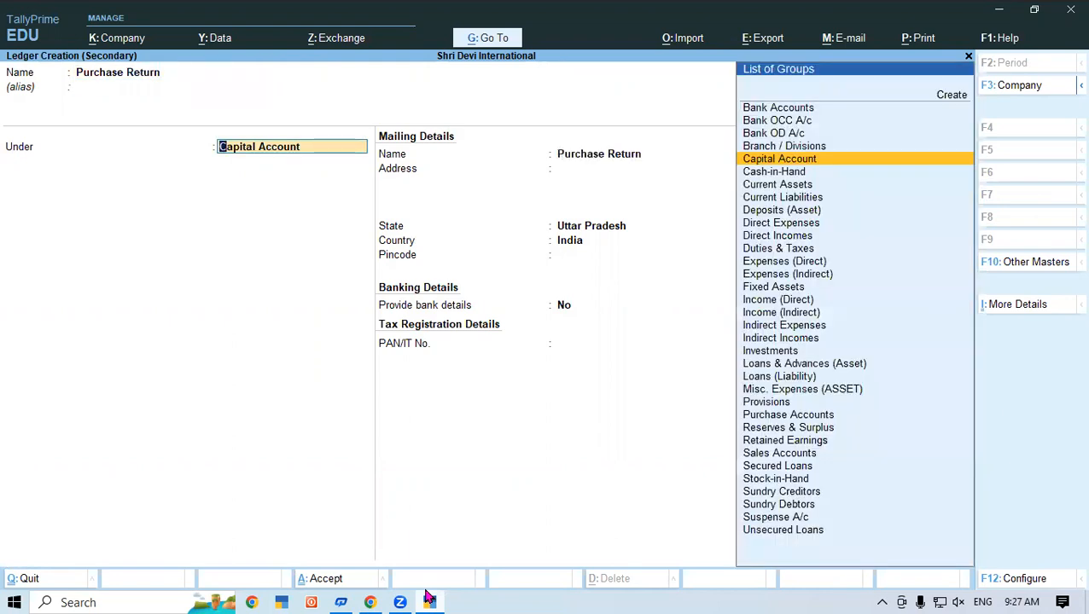
type("Pu")
key("Return")
key("Return")
key("Return")
key("Return")
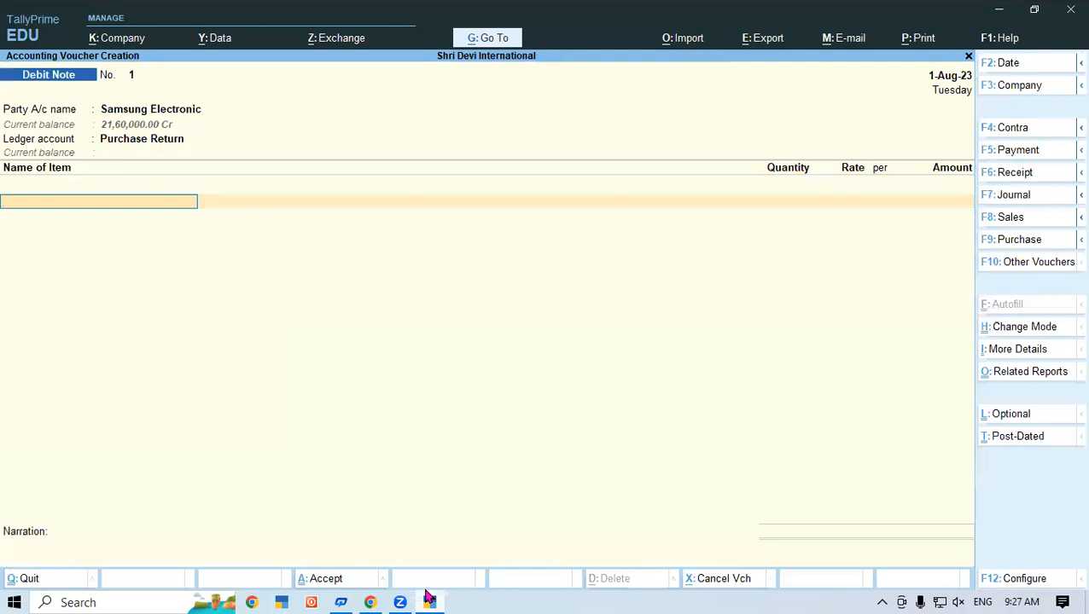
Step: Check the returned item in the course document and choose Samsung 6 Kg Top Load Wm as the debit note's stock item
left_click(430, 601)
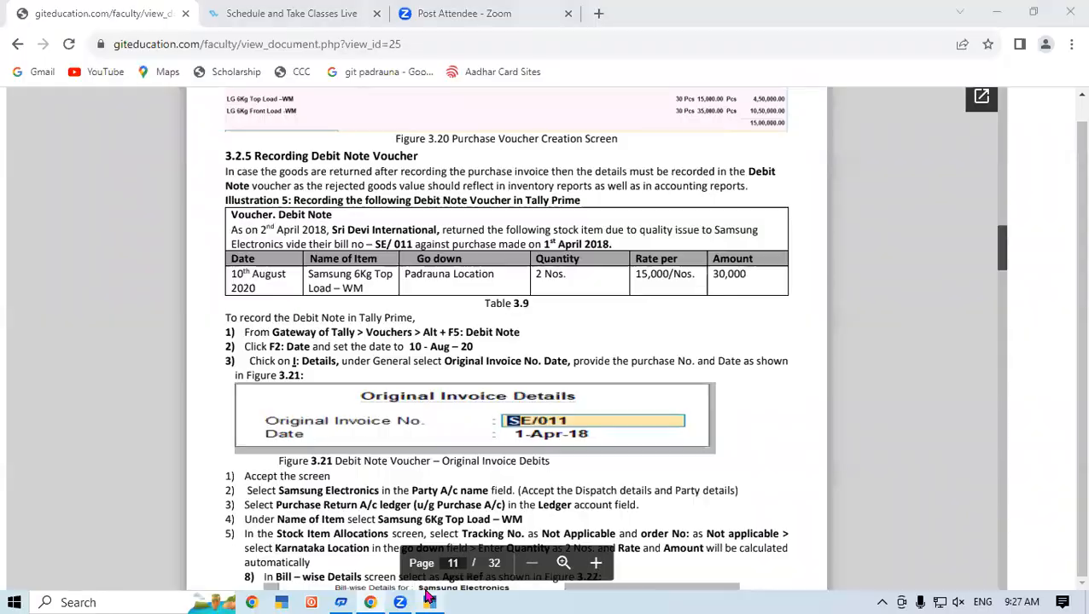
left_click(429, 601)
type("Sa")
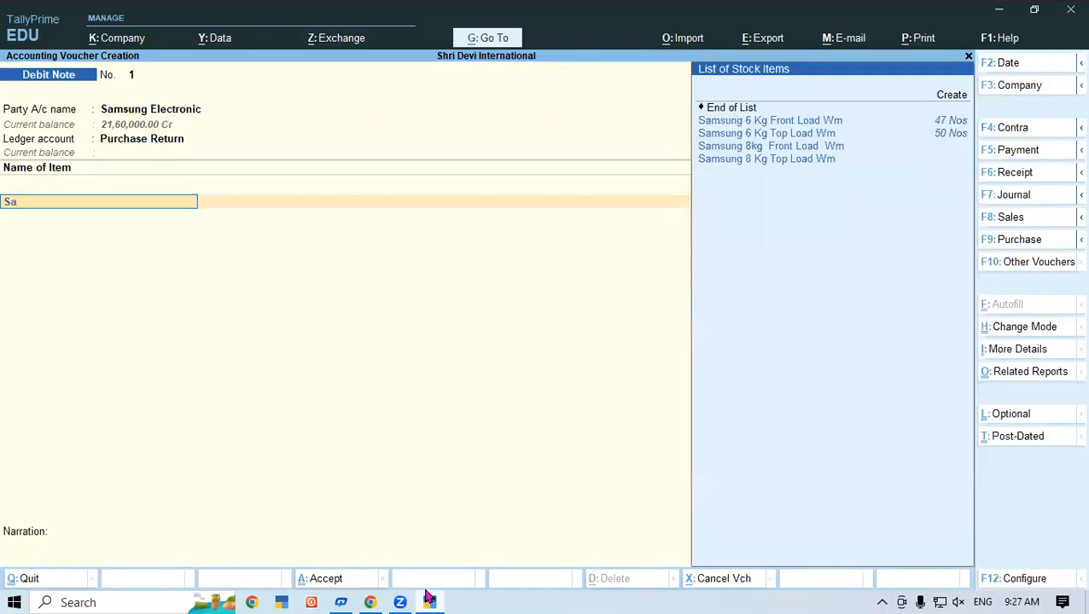
key("Down")
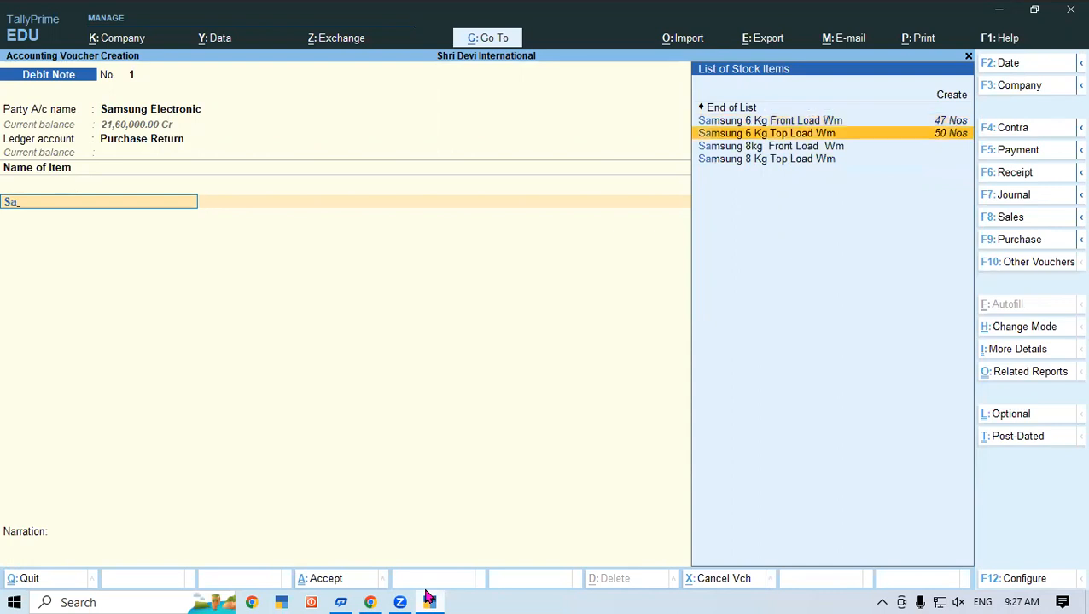
key("Return")
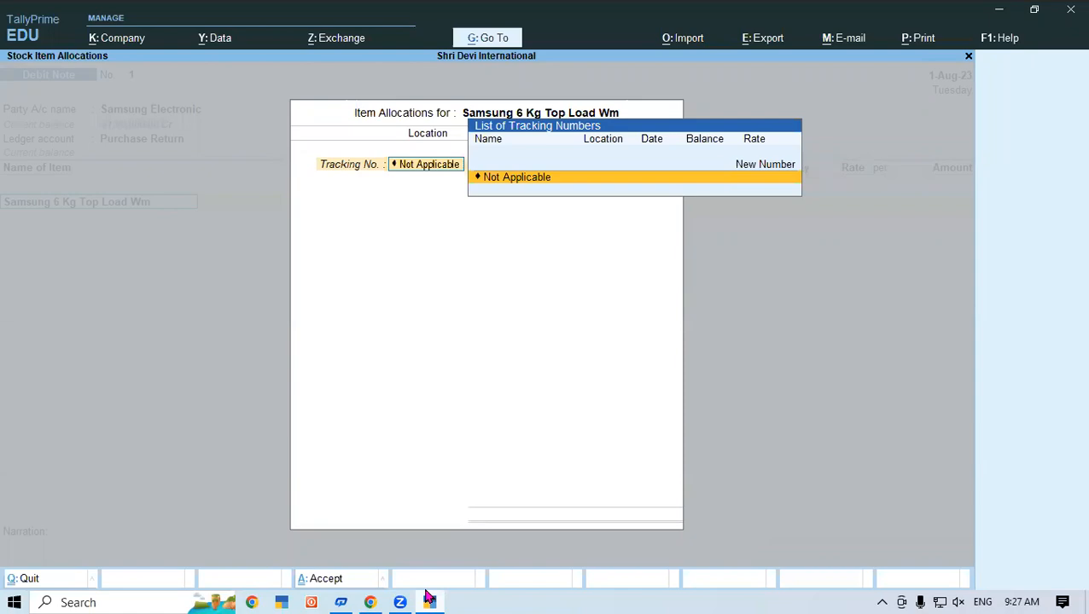
left_click(429, 600)
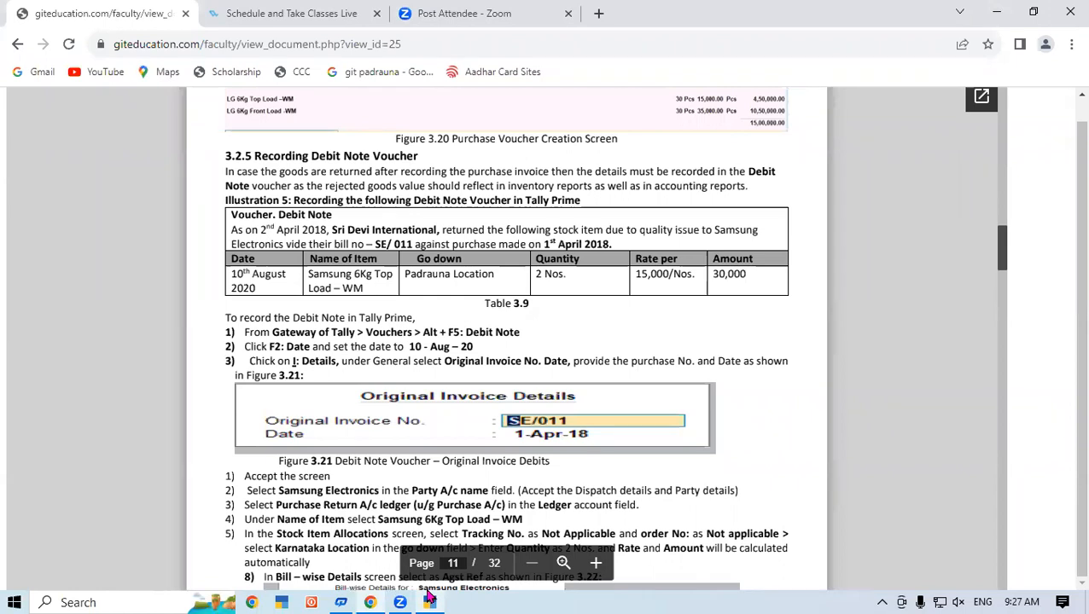
left_click(429, 600)
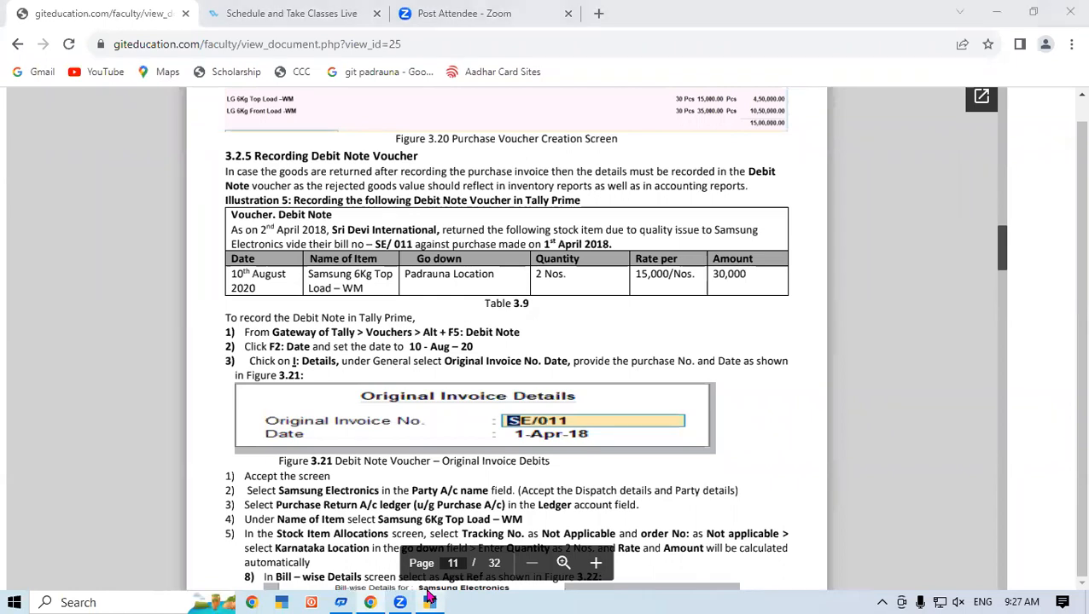
key("Return")
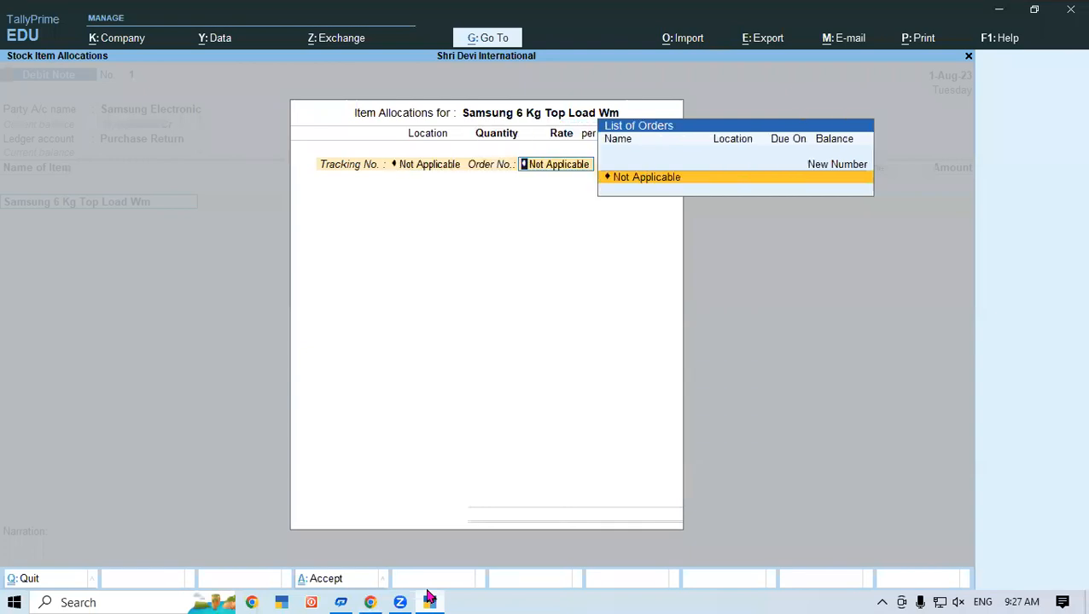
key("BackSpace")
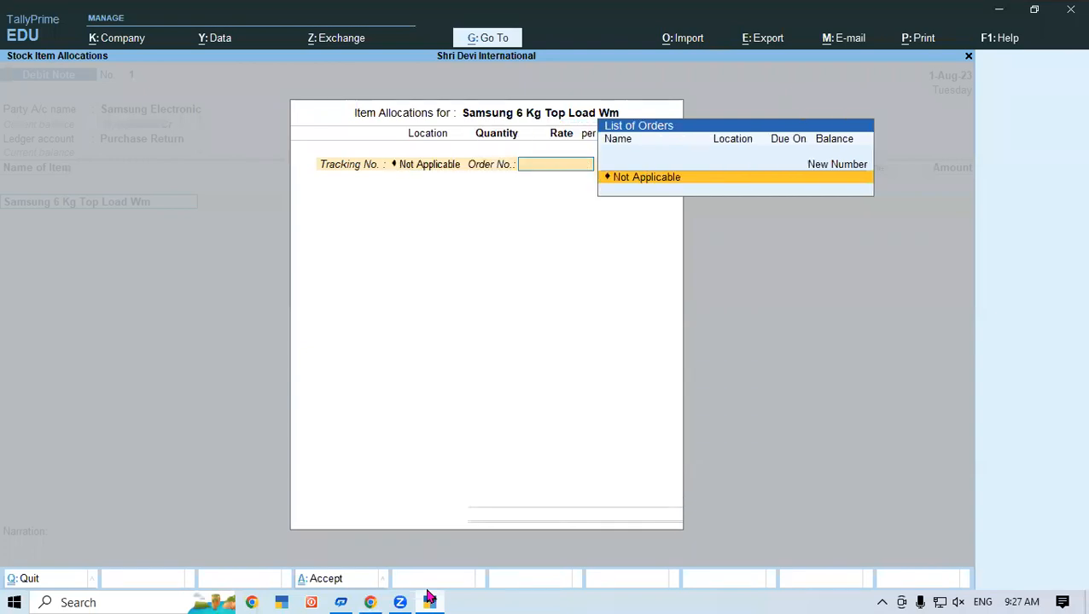
key("Escape")
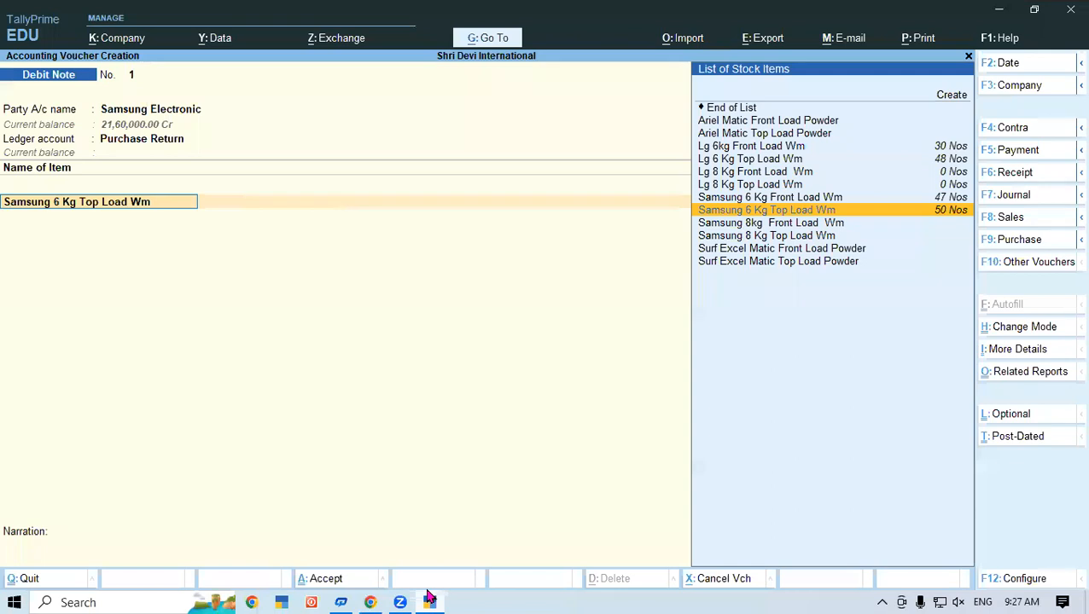
key("Return")
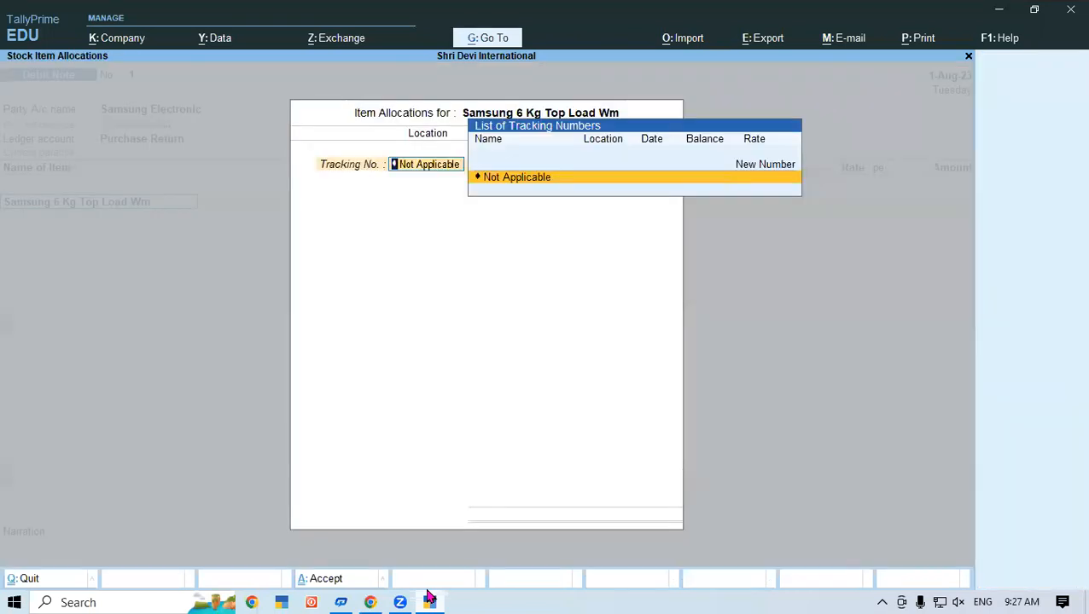
key("BackSpace")
key("Escape")
key("Return")
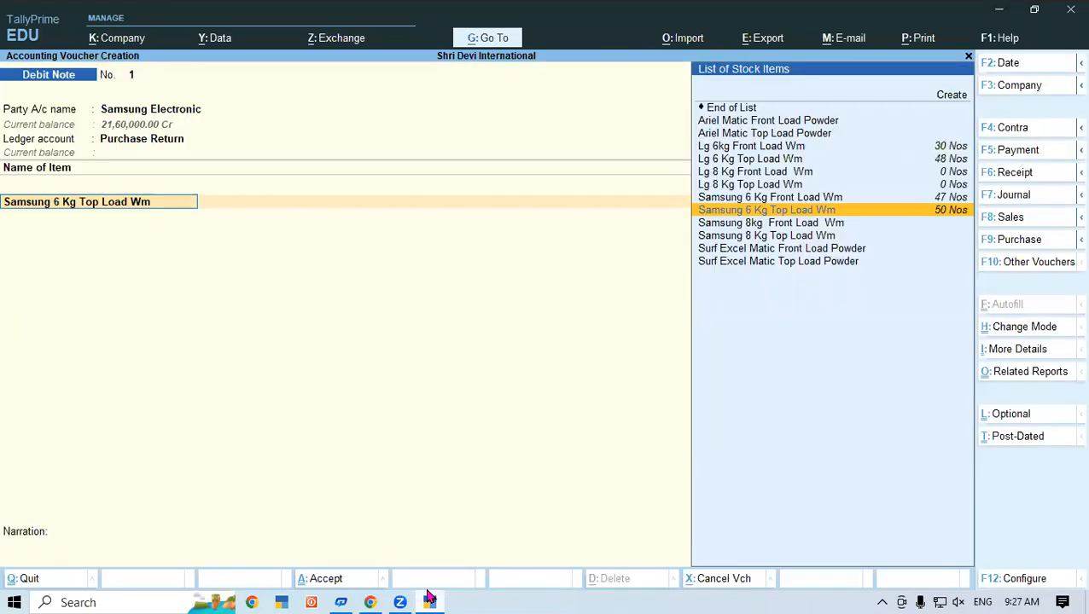
Step: Review the debit note's dispatch details, original invoice details, party details and ledger account for Samsung Electronic
left_click(143, 117)
key("Return")
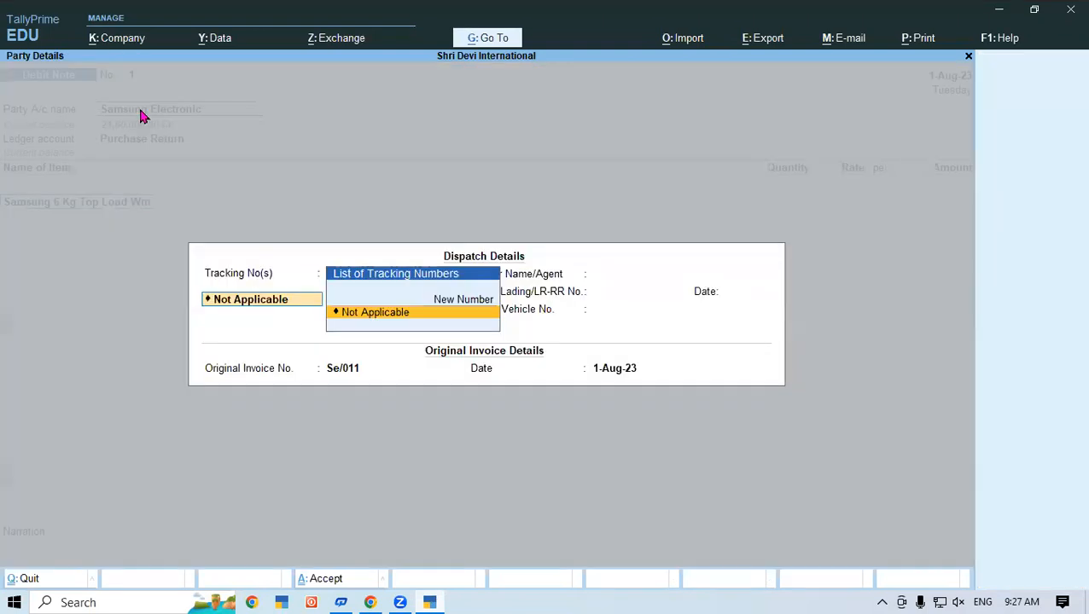
key("Return")
key("Return")
key("Return")
key("Return")
key("Return")
key("Return")
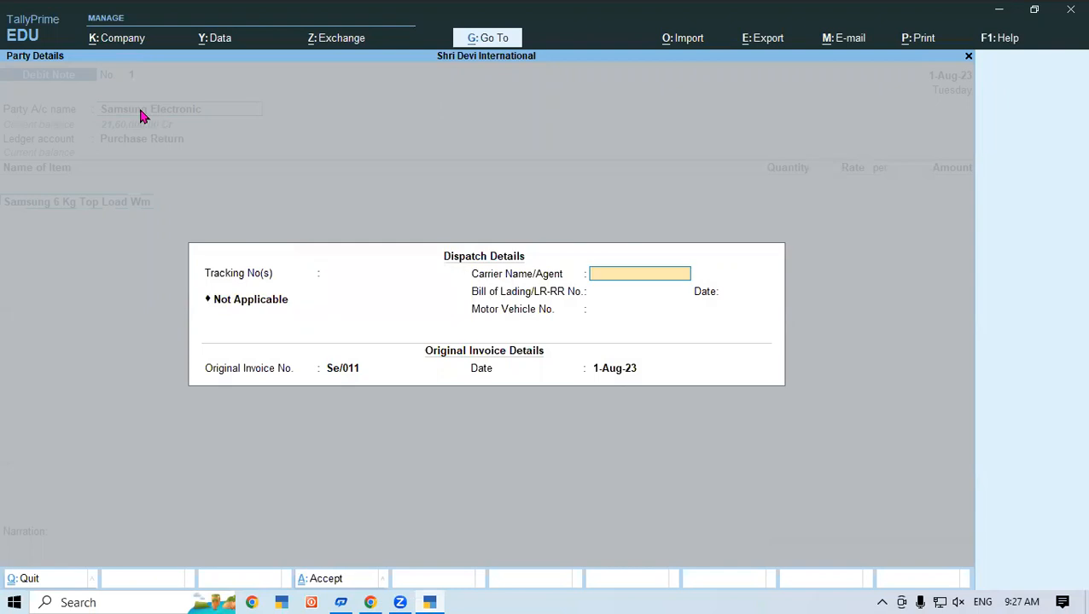
key("Return")
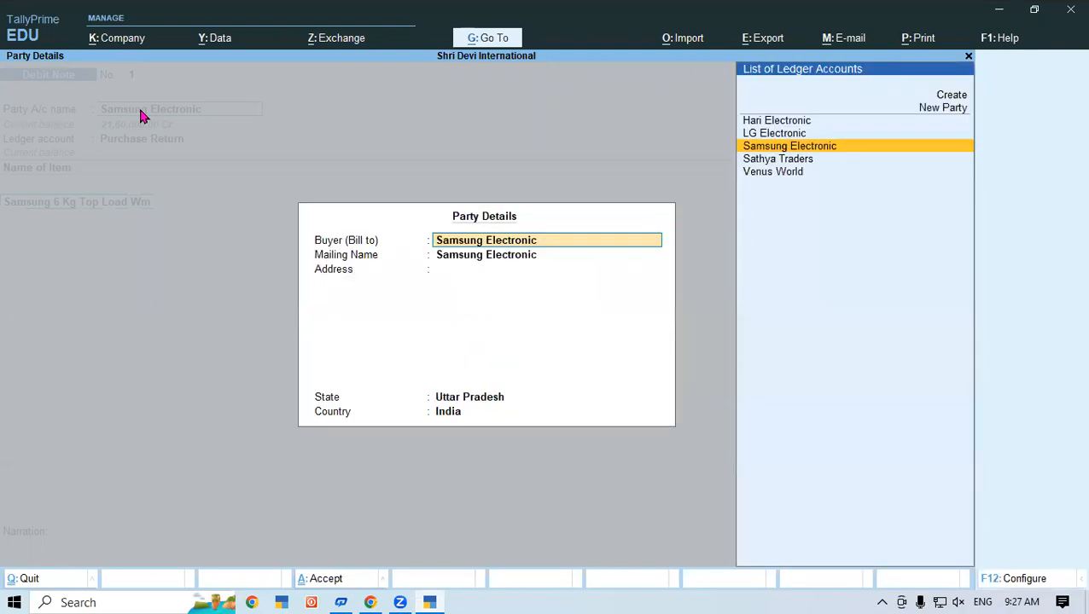
key("Return")
key("Return")
key("Return")
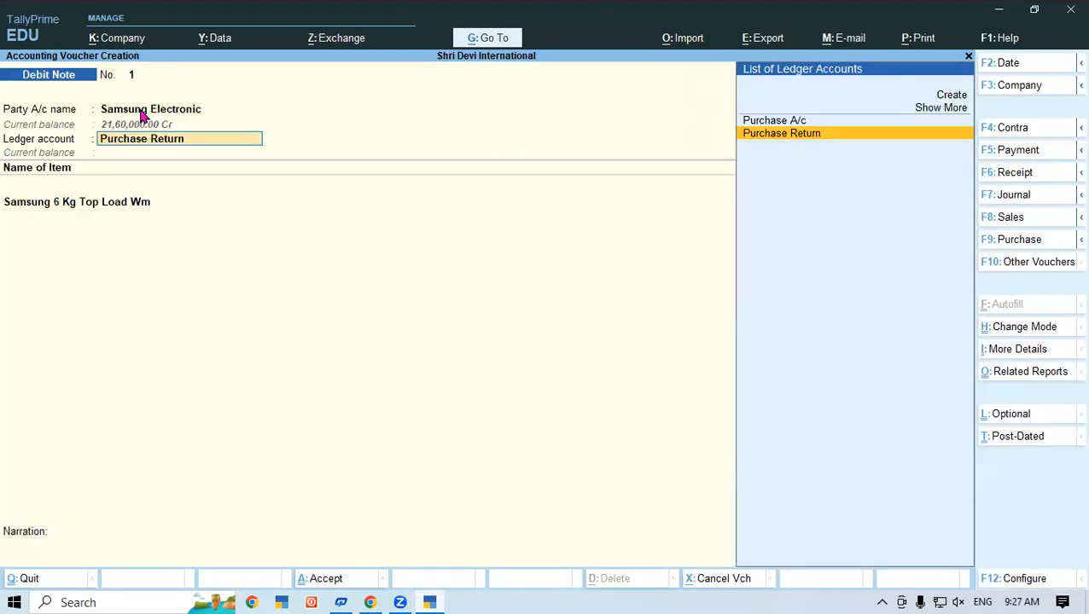
key("Return")
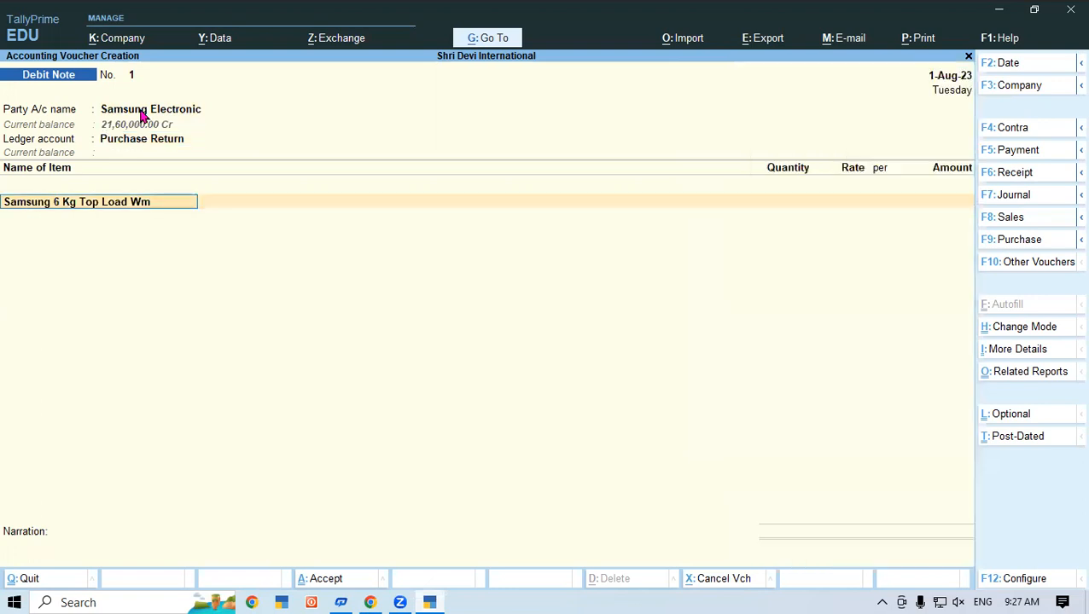
Step: Set the tracking number and order number to Not Applicable for Samsung 6 Kg Top Load Wm, checking the allocation instructions in the course document
key("Return")
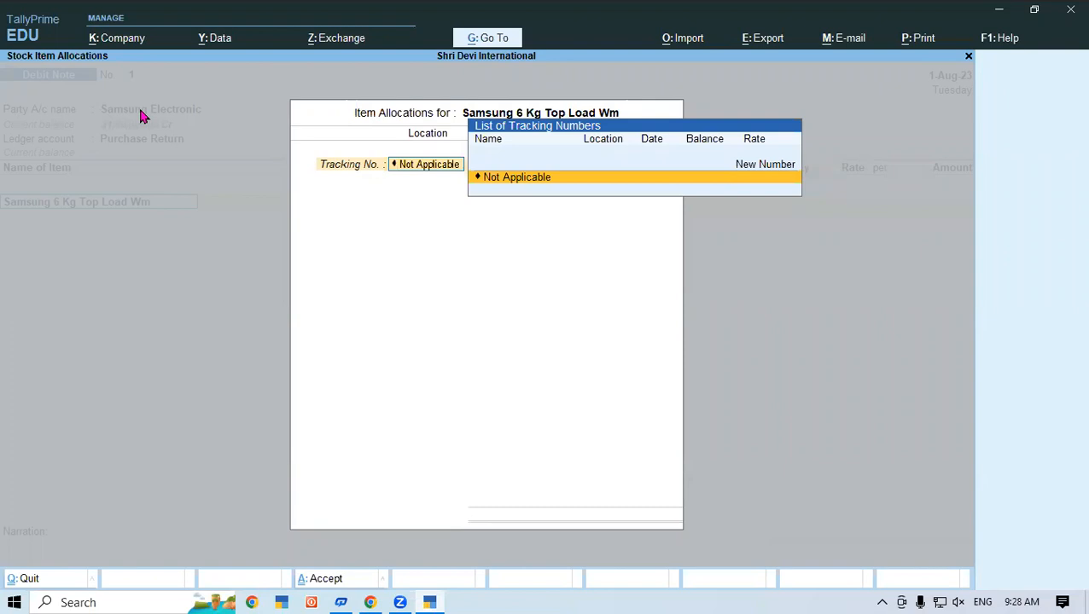
left_click(429, 602)
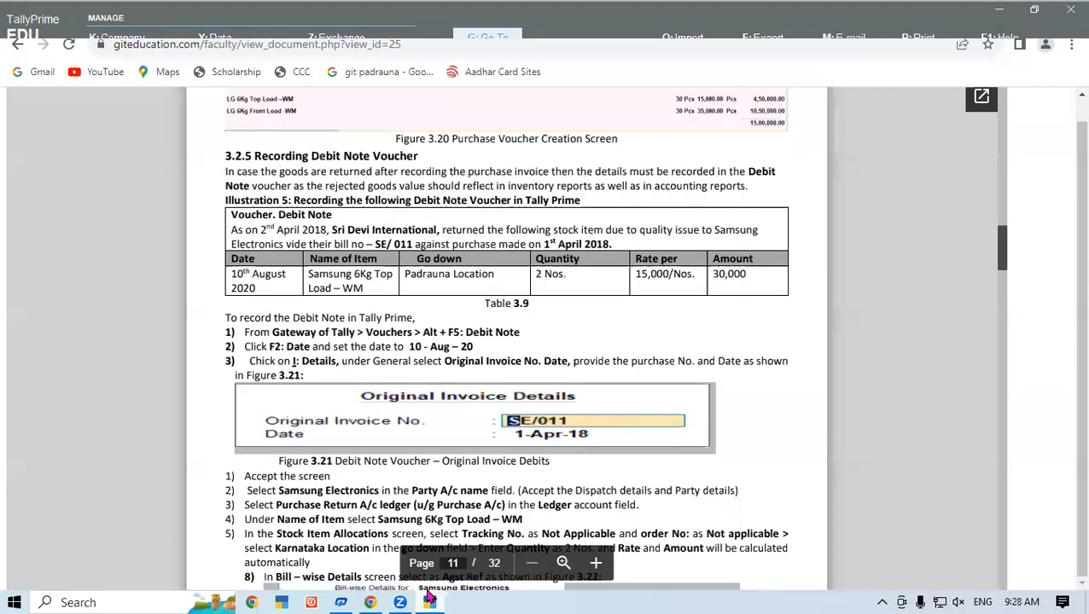
key("alt+Tab")
left_click(439, 170)
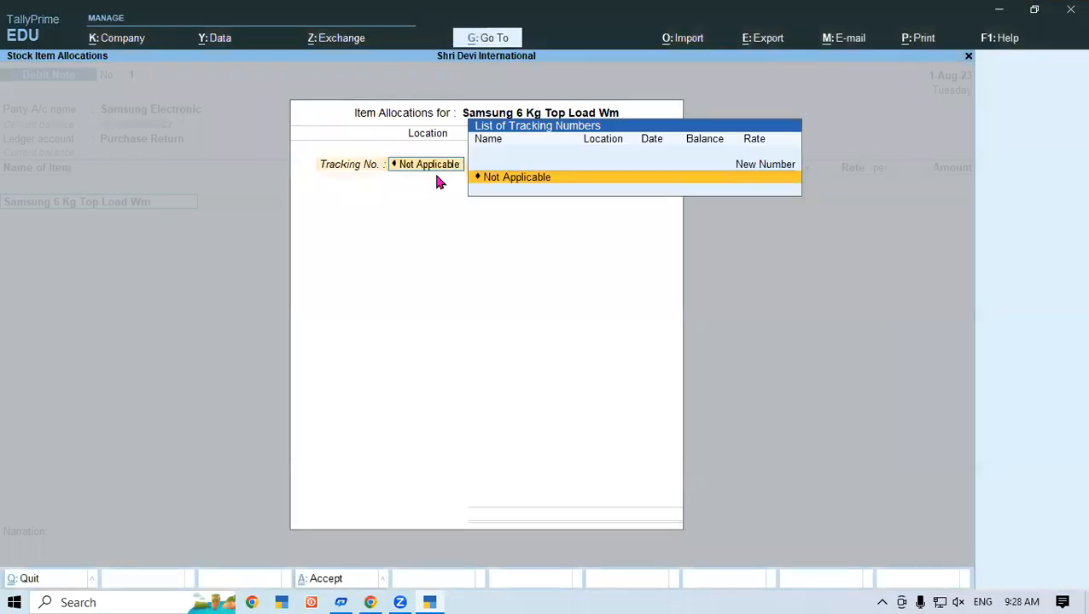
key("Return")
key("Return")
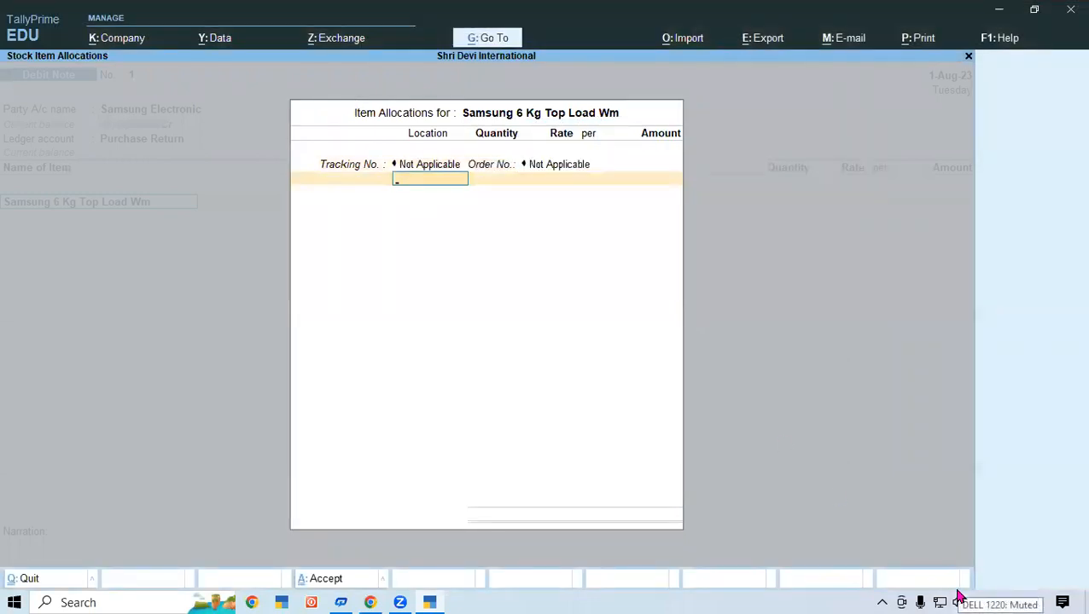
Step: Choose Karnataka as the location in the item allocation for Samsung 6 Kg Top Load Wm
type("P")
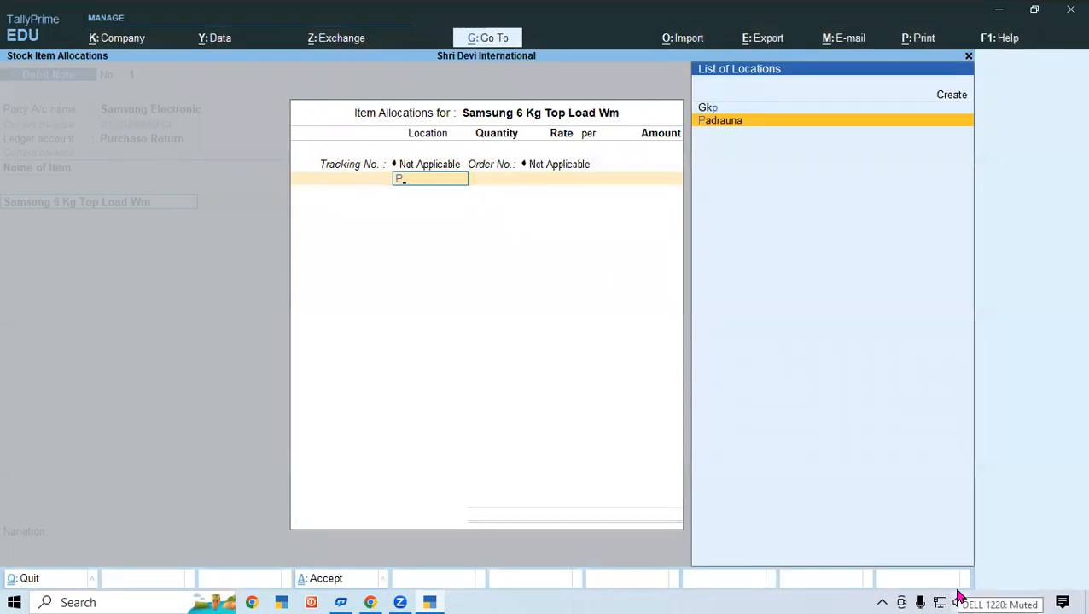
key("Return")
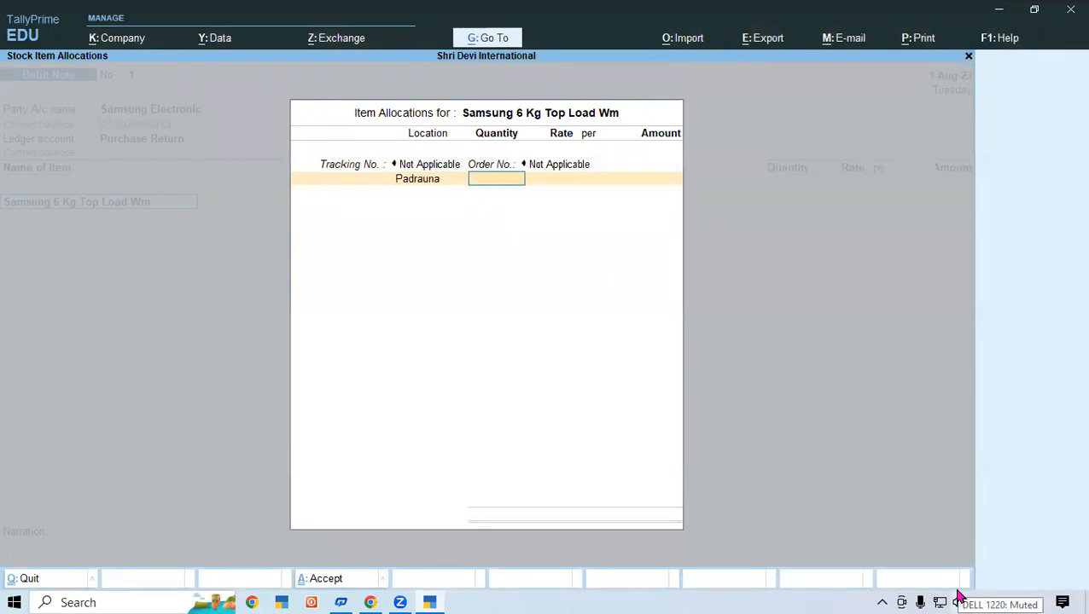
key("BackSpace")
key("Up")
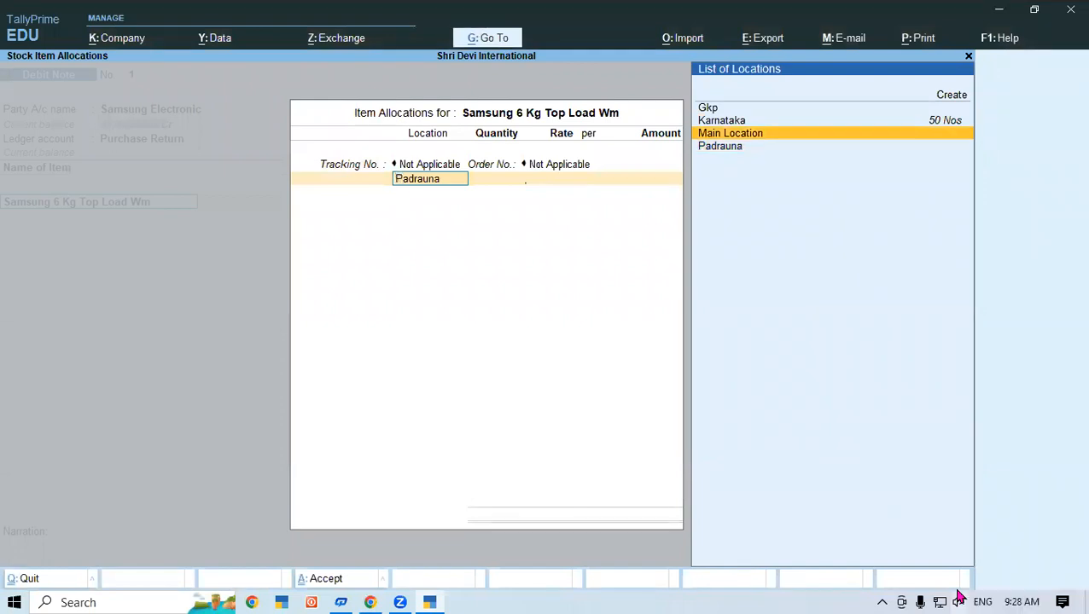
key("Up")
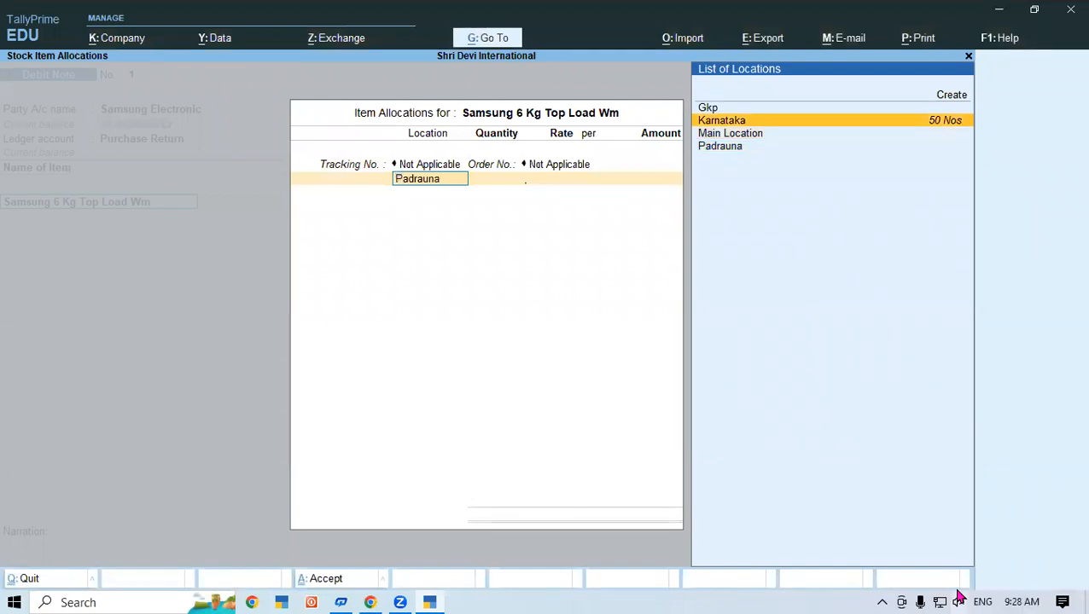
key("Return")
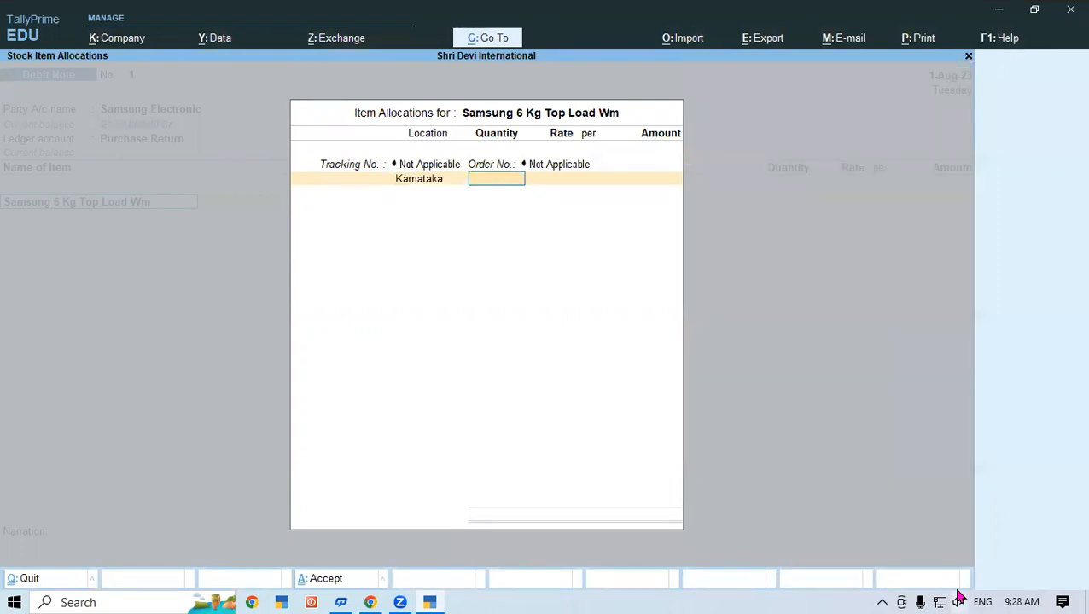
Step: Enter a returned quantity of 2 Nos at the rate of 15,000 per Nos and accept the item's allocation and amount
type("2")
key("Return")
key("Return")
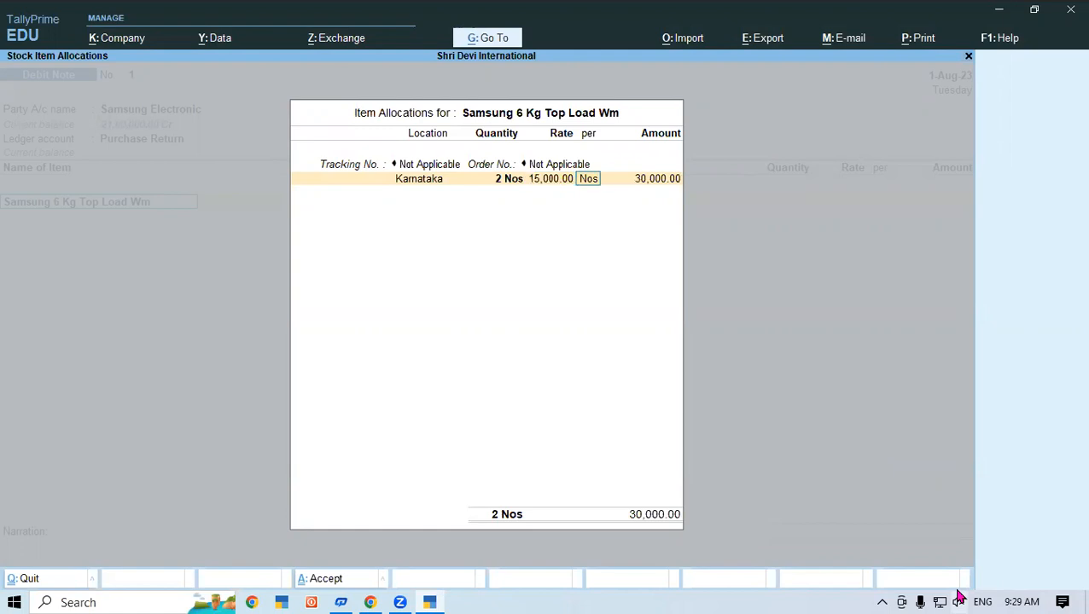
key("Return")
key("Return")
key("Return")
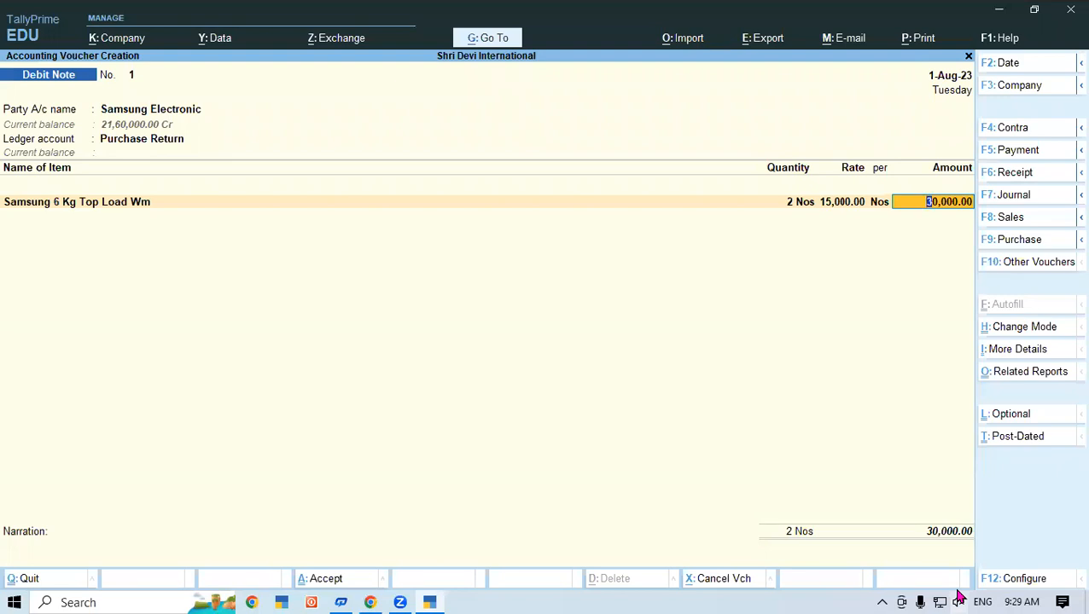
key("Return")
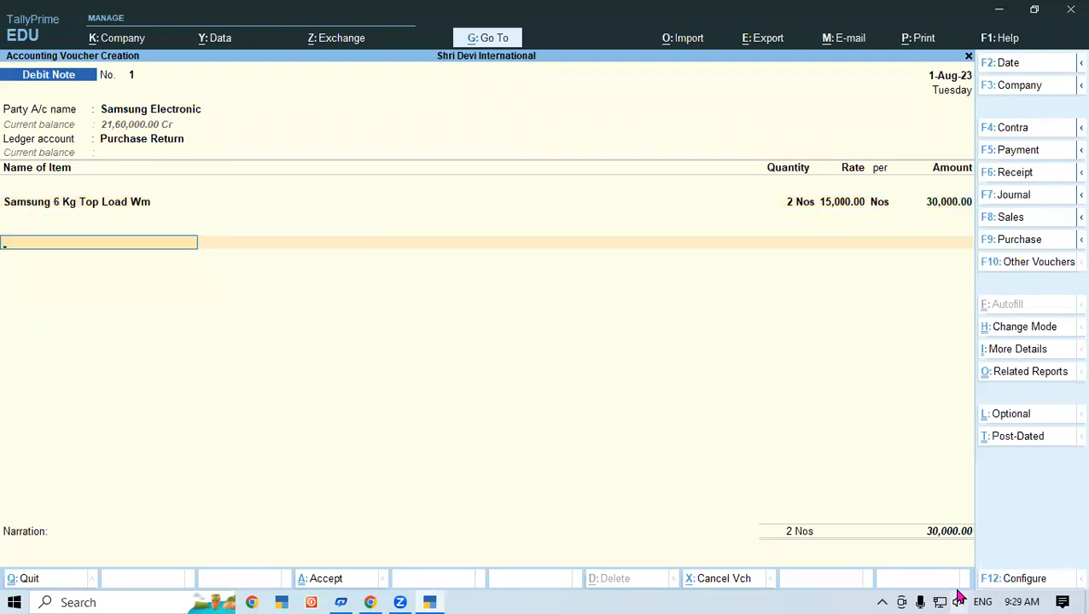
Step: End the item list, allocate the amount as Agst Ref to pending bill Se/011, and save the debit note without a narration
key("Return")
key("Return")
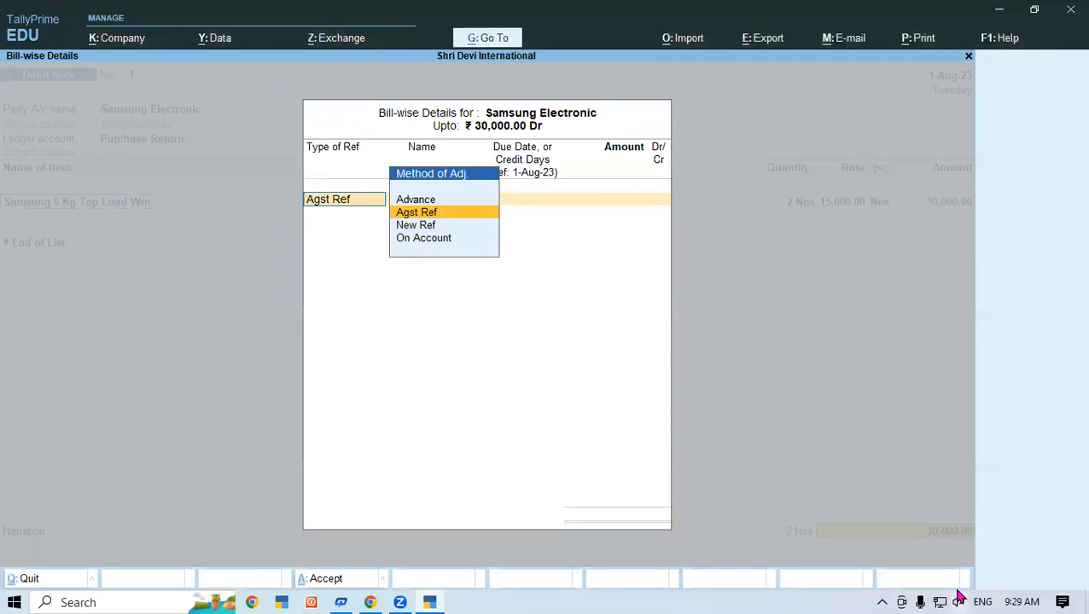
key("Return")
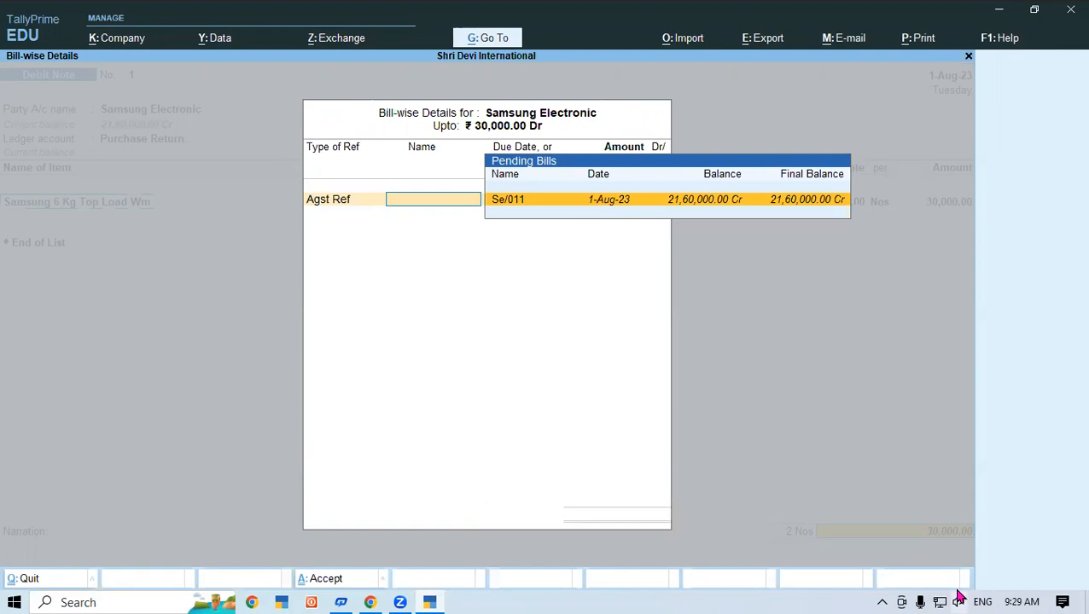
key("Return")
key("Return")
key("Return")
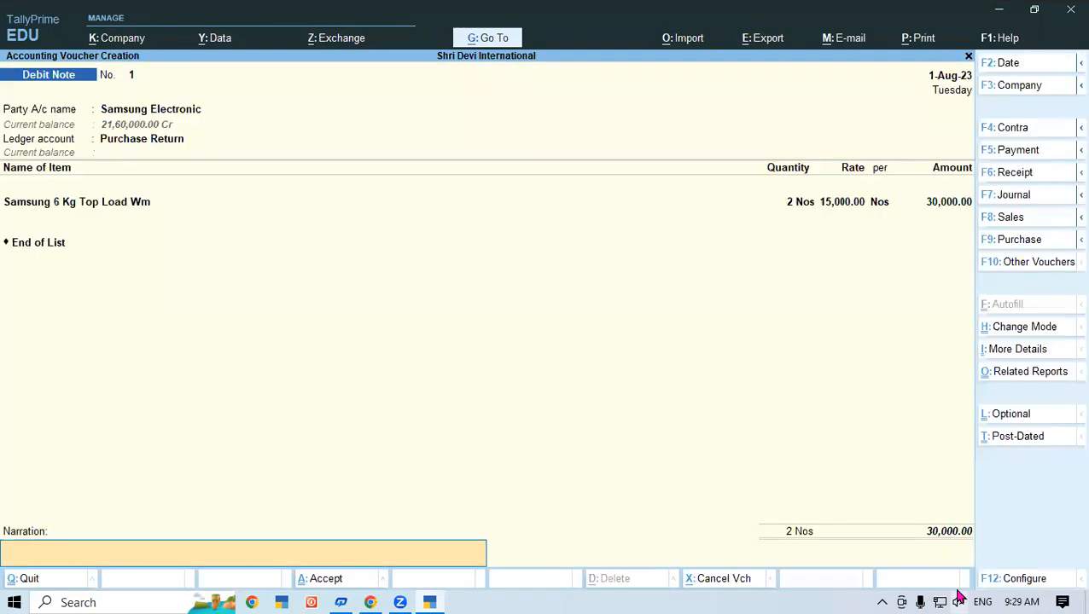
key("Return")
key("Return")
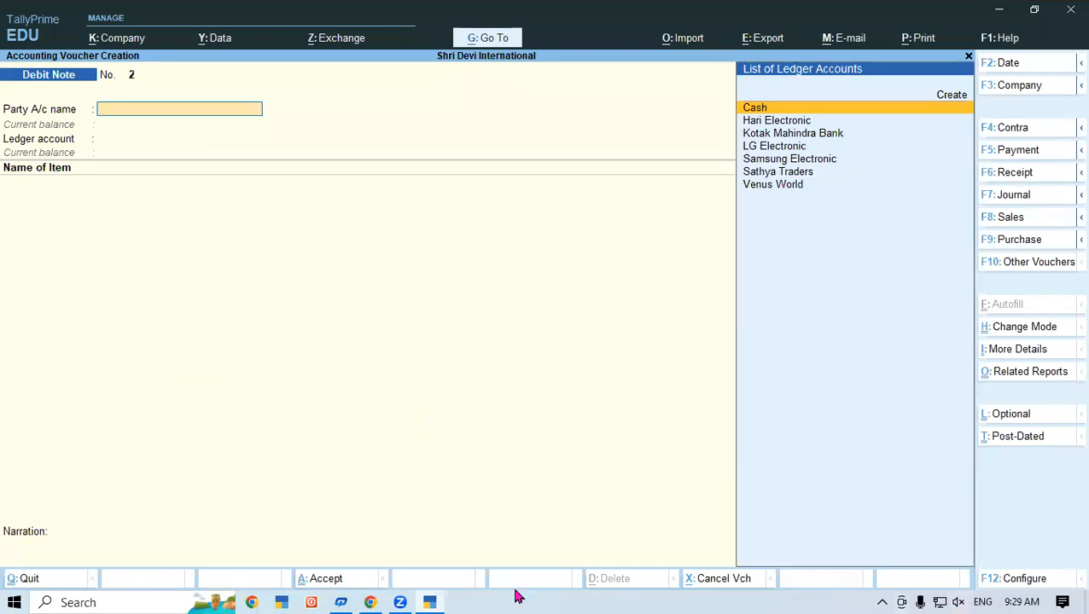
Step: Read the receipt voucher exercise in the course document, and start a Receipt voucher in TallyPrime
left_click(431, 599)
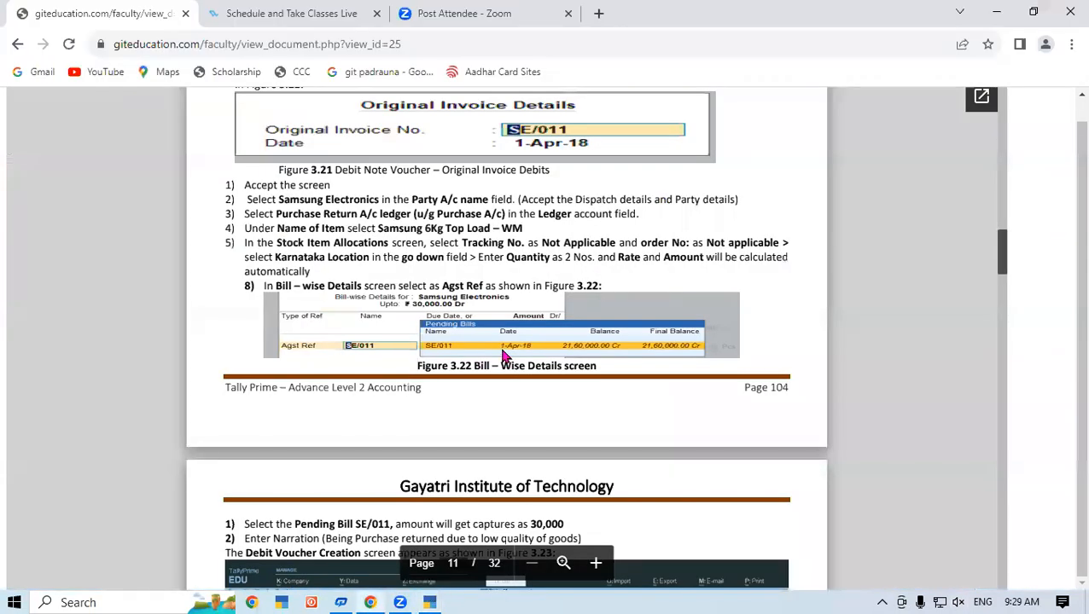
scroll(504, 354, "down", 5)
scroll(504, 357, "down", 2)
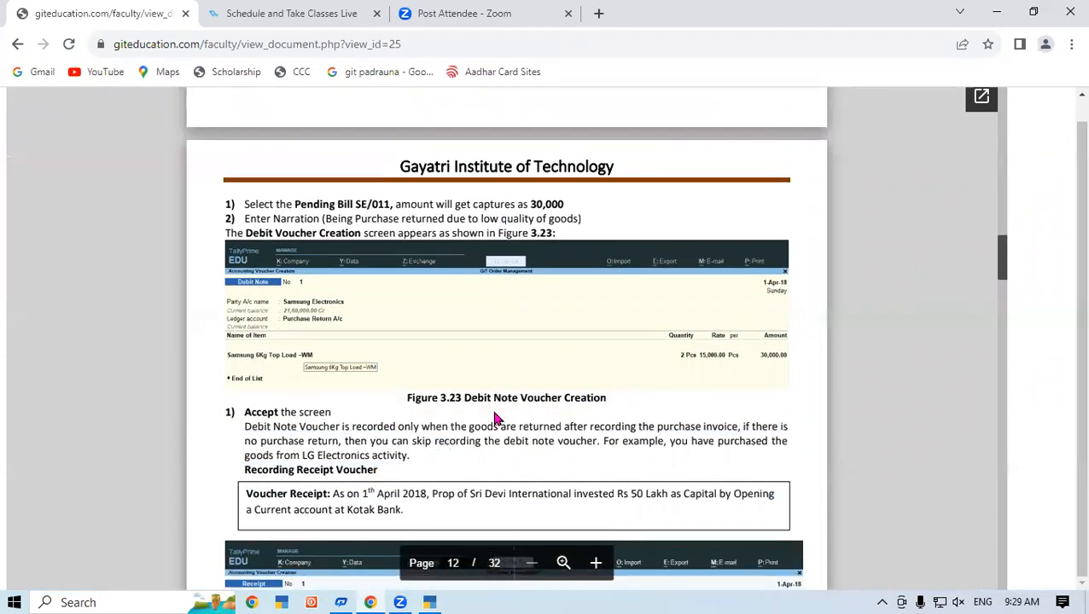
scroll(495, 414, "down", 2)
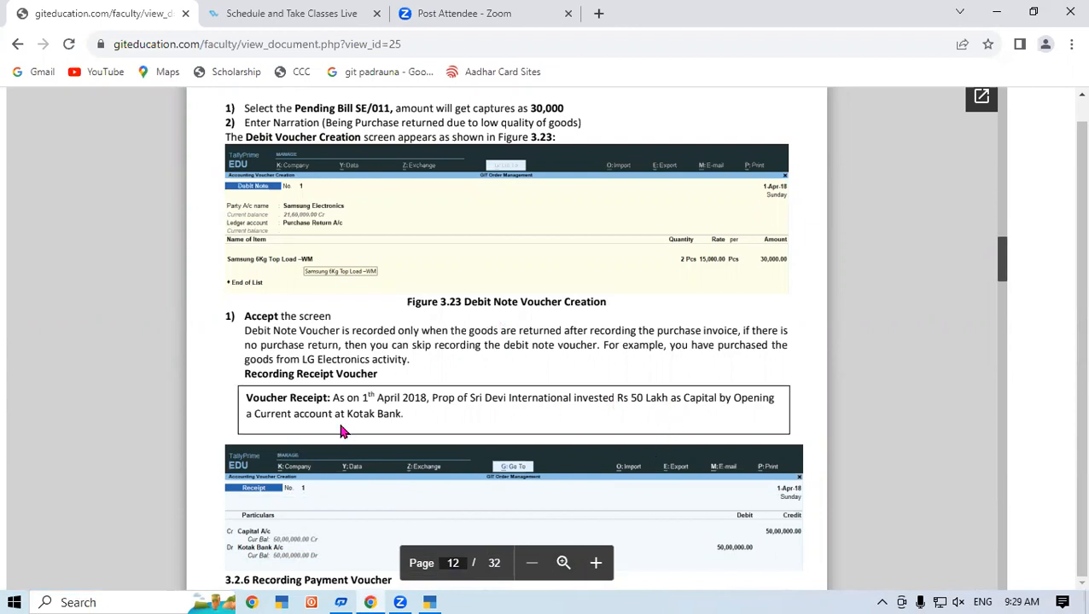
left_click(433, 599)
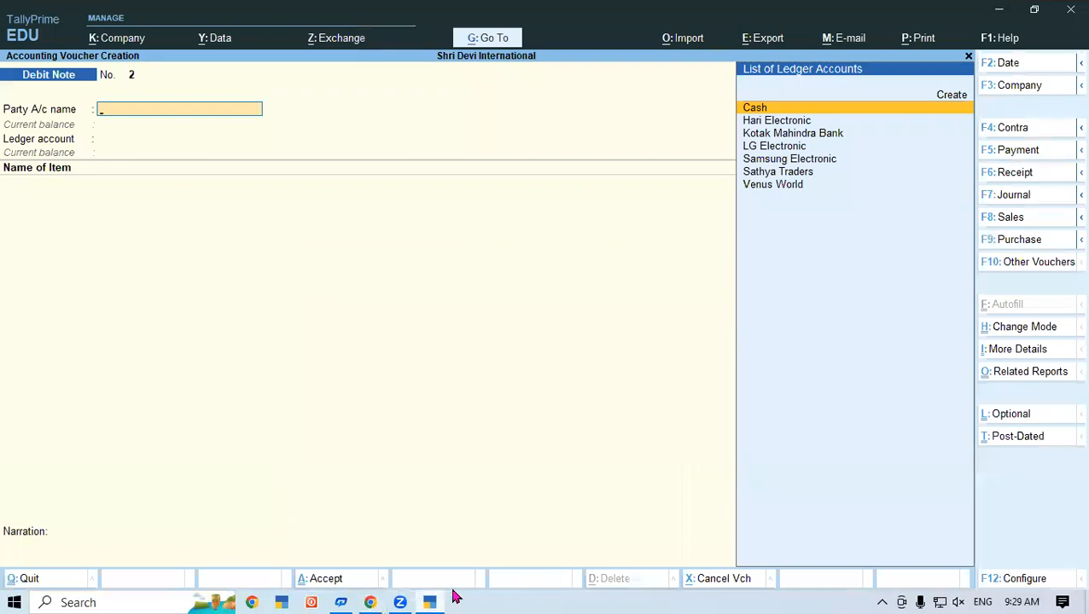
key("F6")
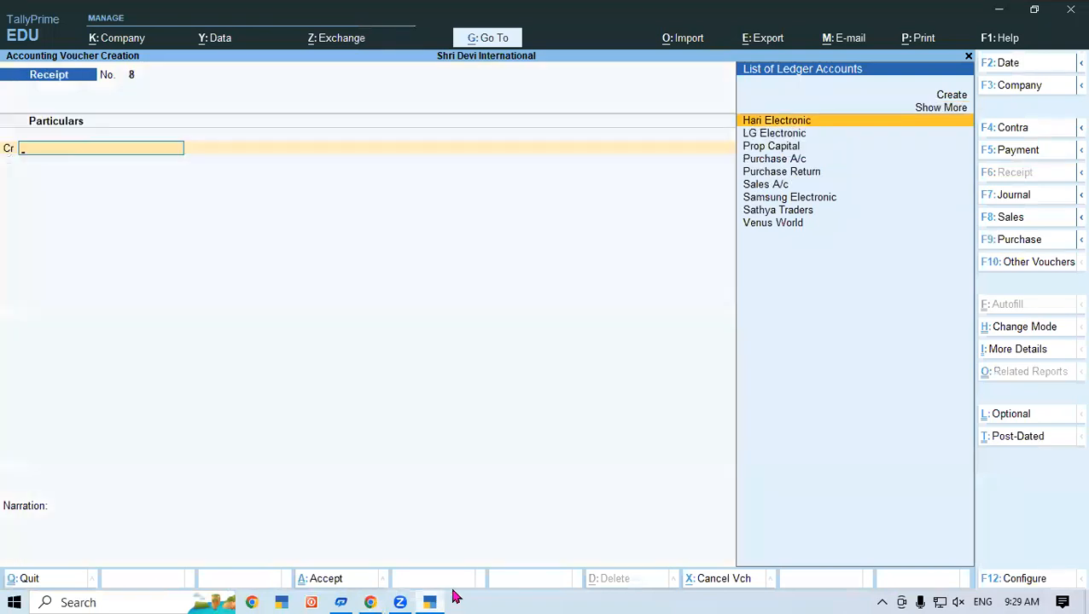
Step: Credit the Prop Capital ledger with 50,00,000 in the receipt voucher
type("Ca")
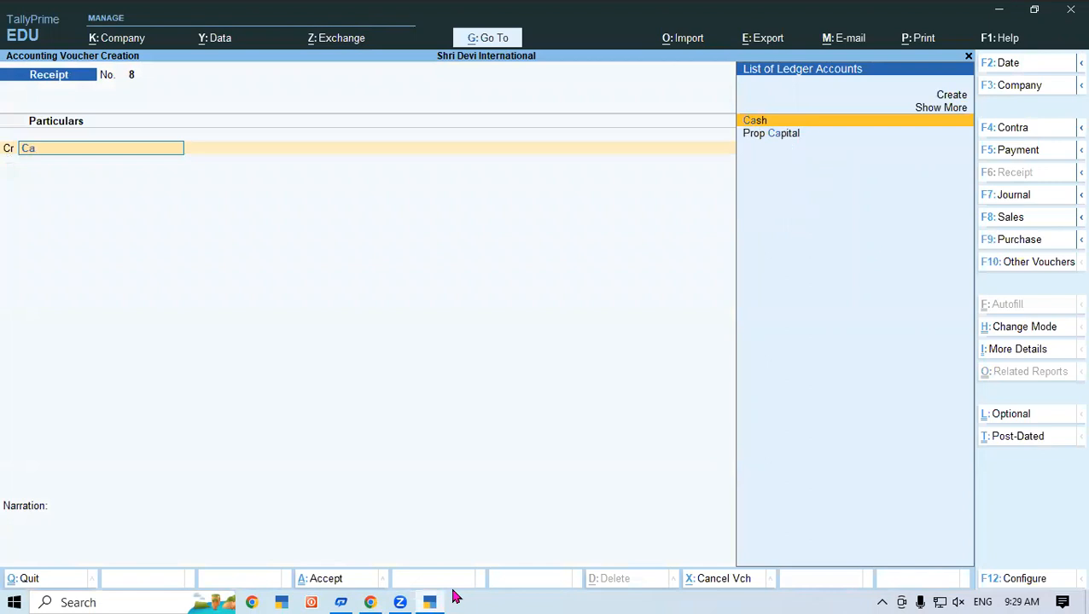
key("Down")
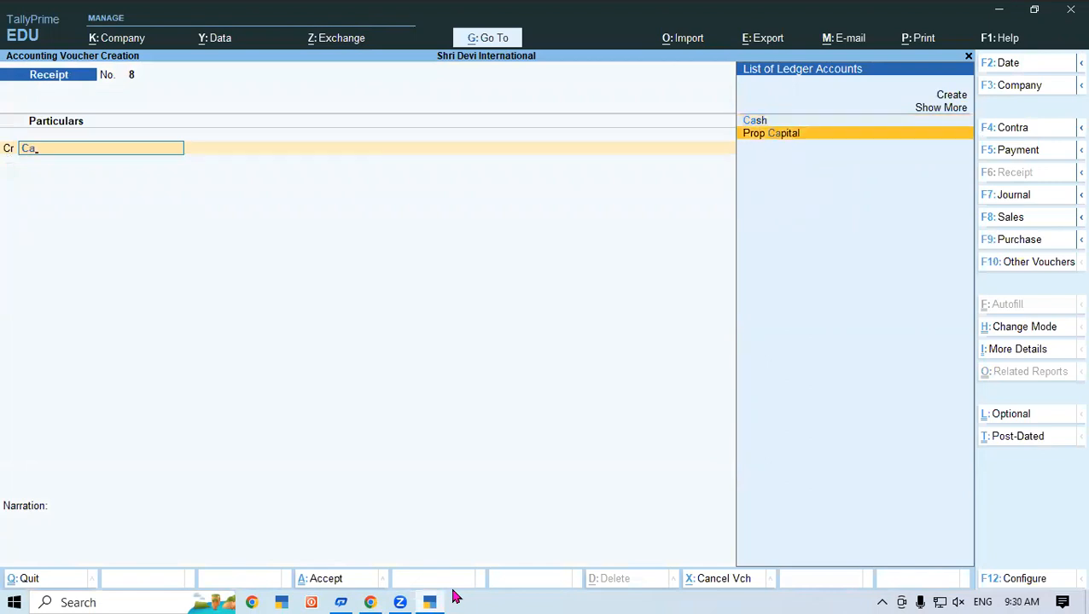
key("Return")
type("50000")
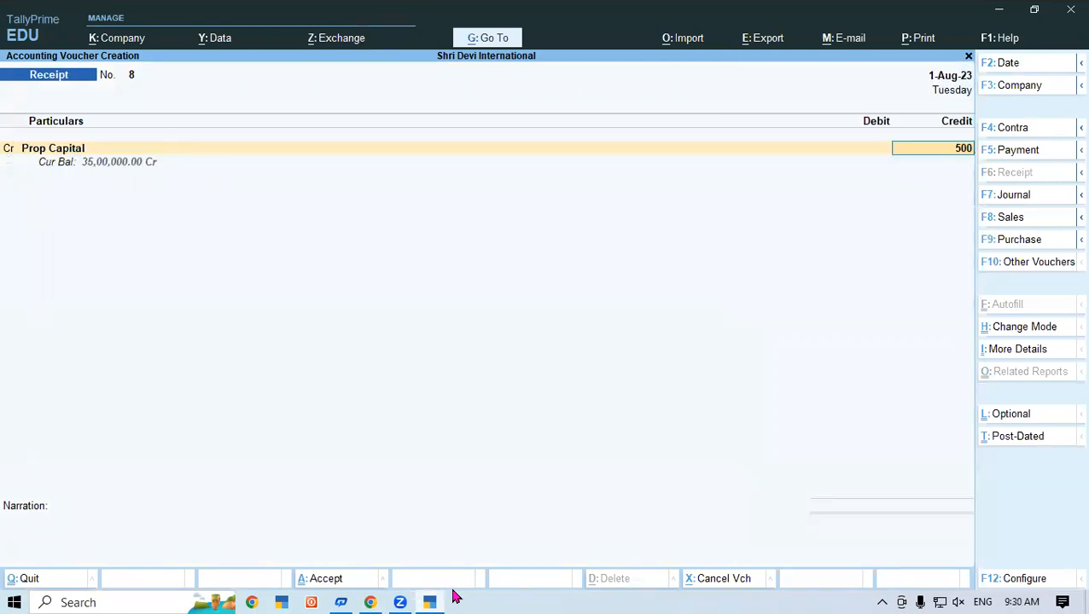
type("00")
key("Return")
Step: Debit Kotak Mahindra Bank with 50,00,000, accept the Cheque/DD bank allocation dated 1-Aug-23, and save the receipt voucher
key("Return")
key("Return")
key("Return")
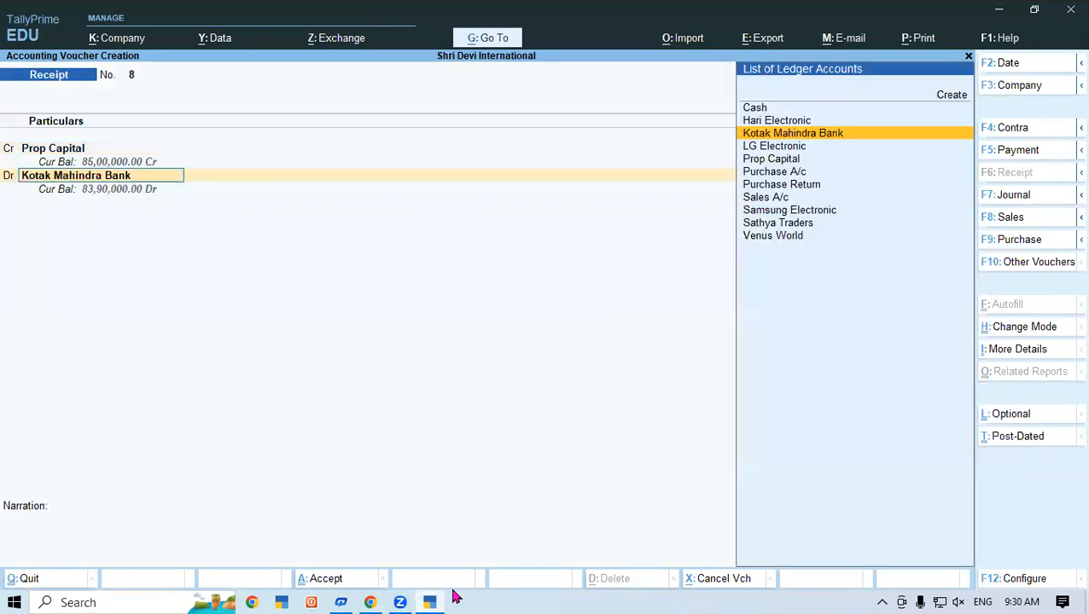
key("Return")
key("Return")
key("Return")
key("Return")
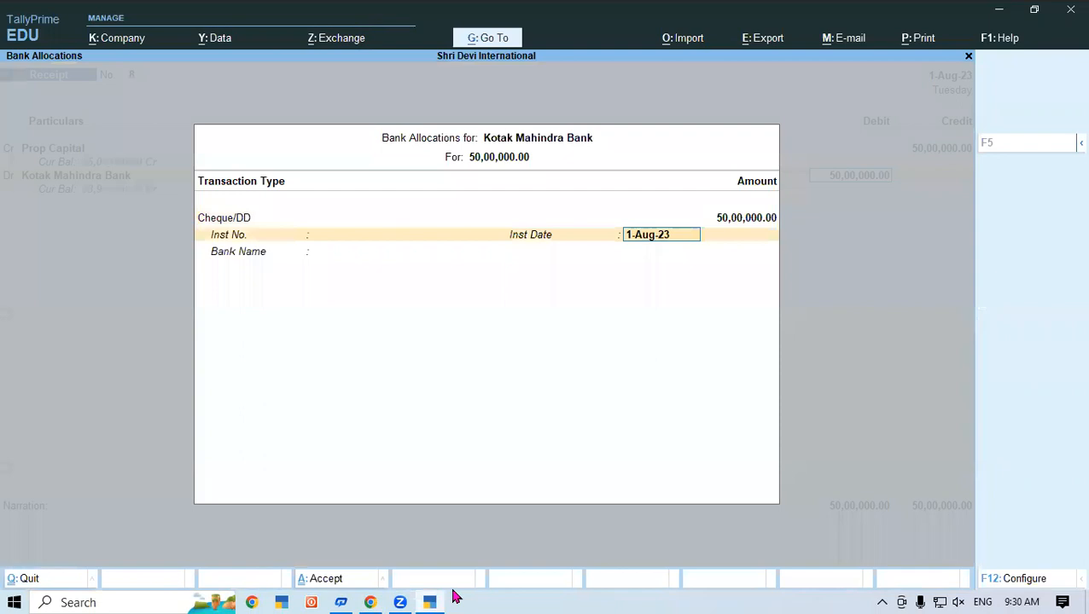
key("Return")
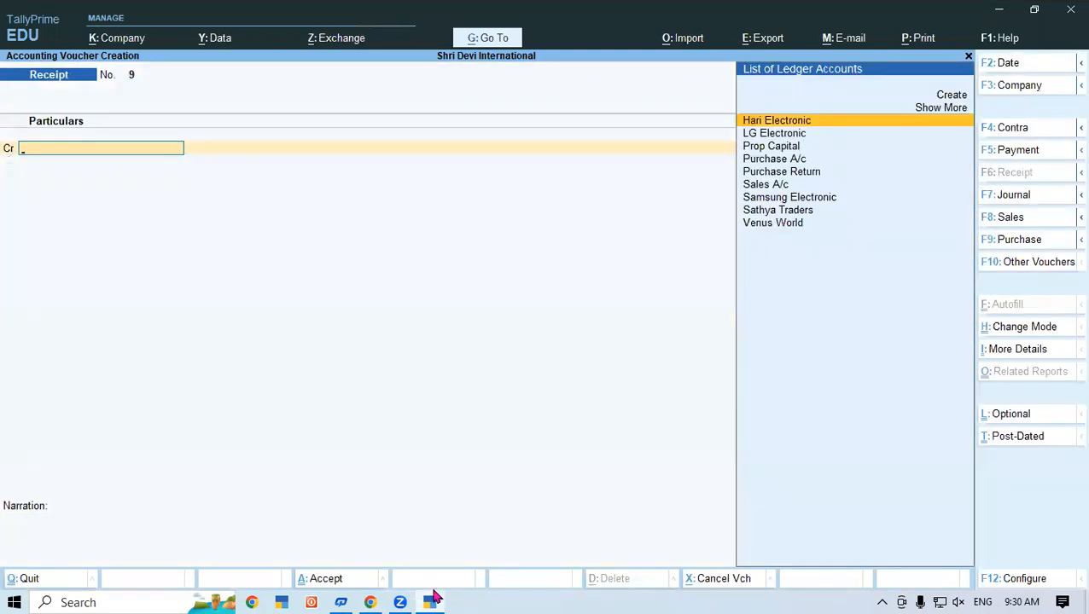
Step: Read the Samsung Electronics payment exercise in the course document, and start a Payment voucher in TallyPrime
key("alt+Tab")
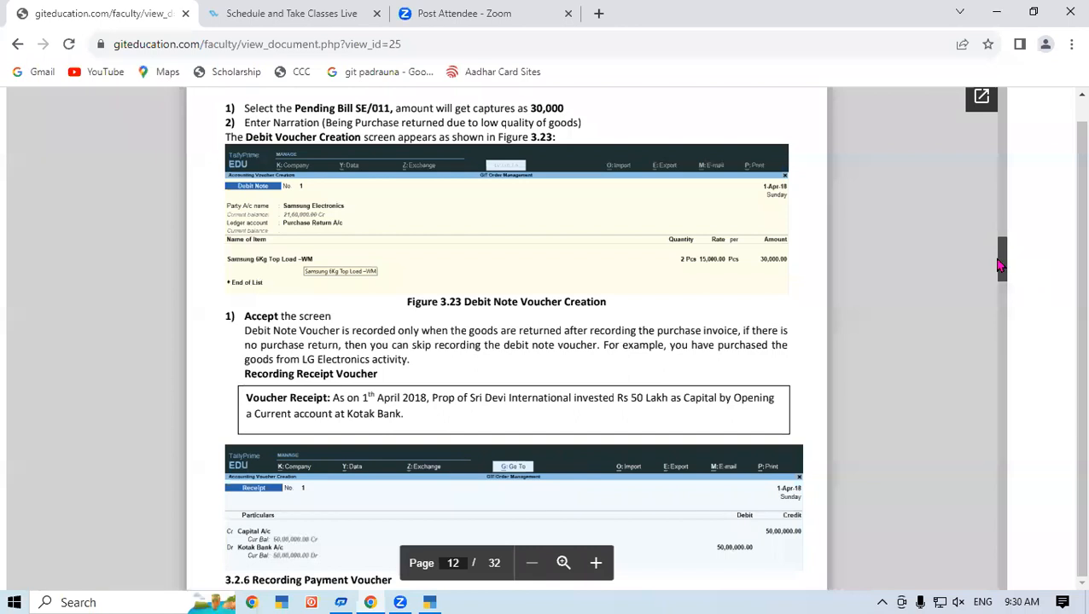
scroll(1002, 263, "down", 5)
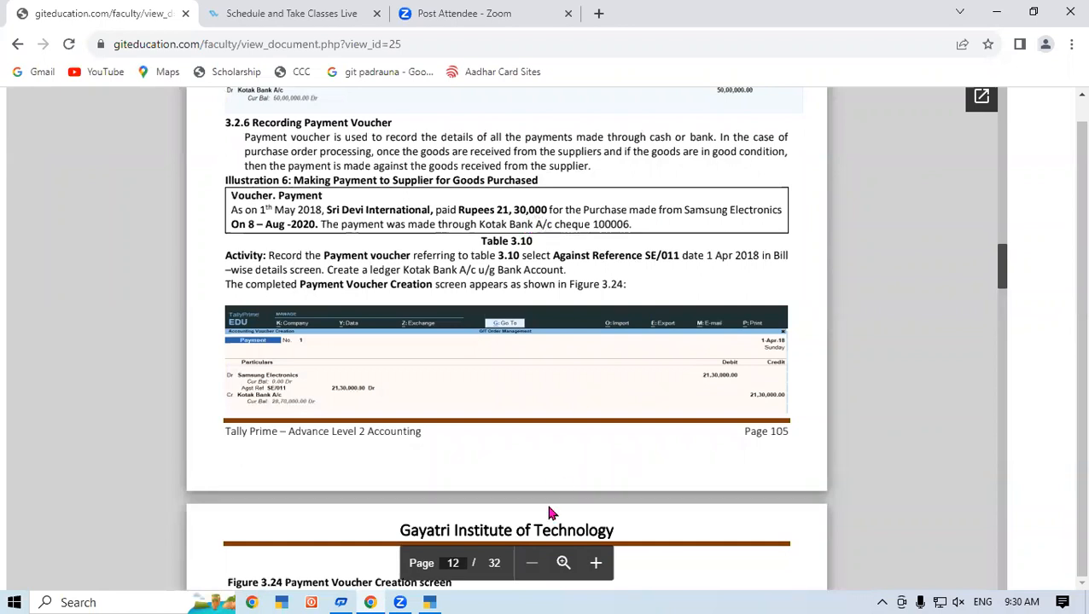
mouse_move(434, 598)
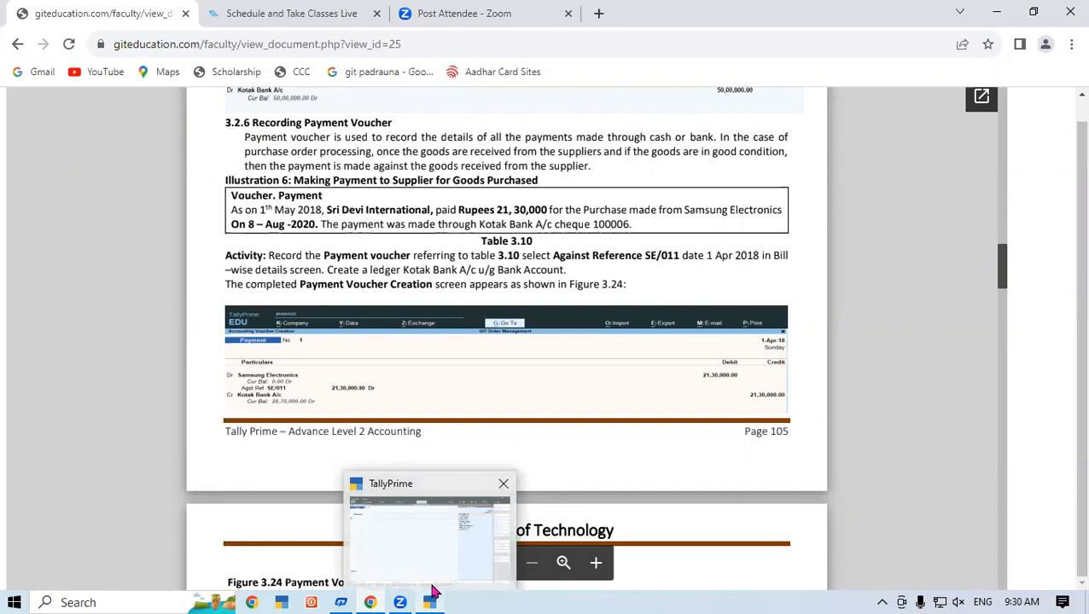
left_click(433, 592)
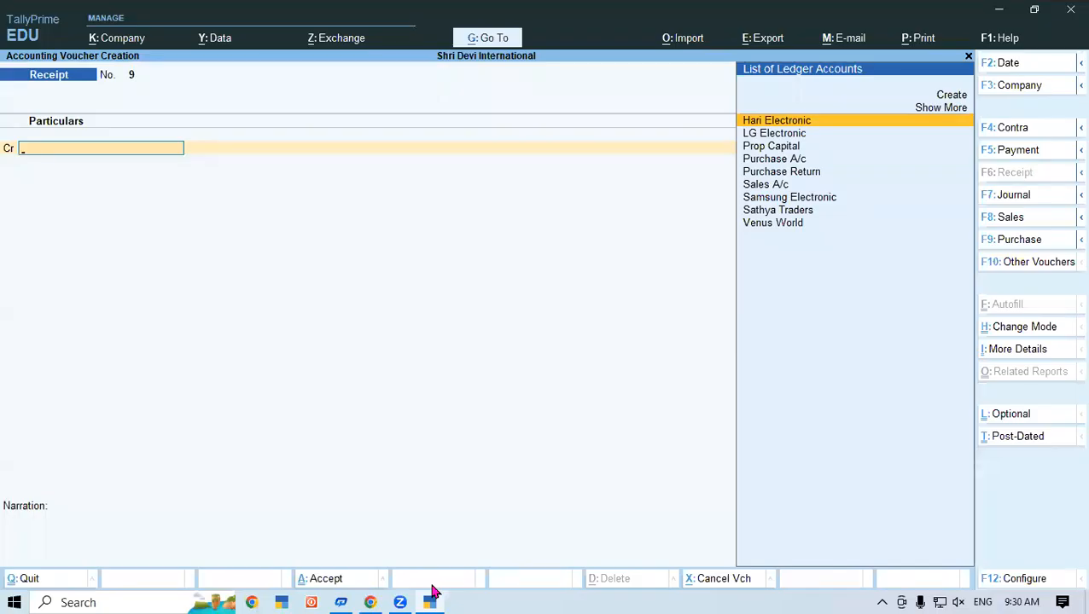
key("F5")
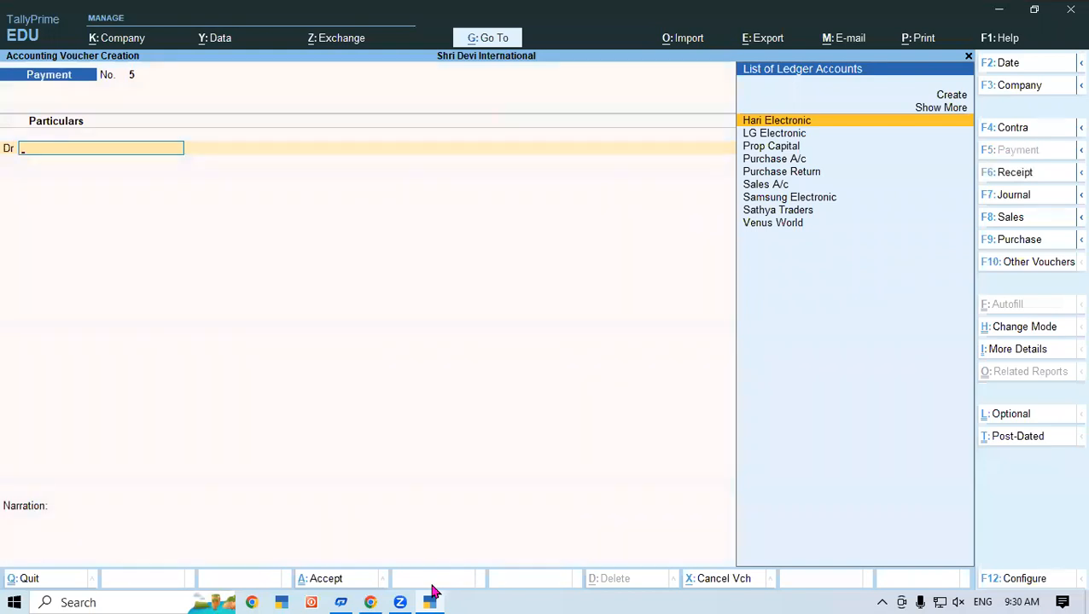
Step: Debit Samsung Electronic with 21,30,000, allocated as Agst Ref to pending bill Se/011
type("Sa")
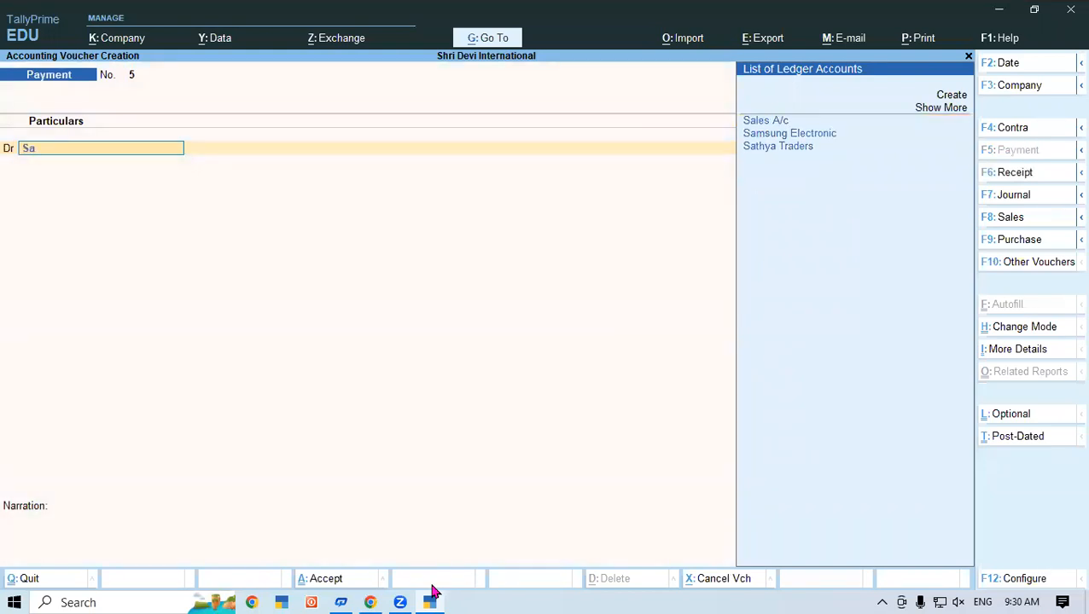
key("Down")
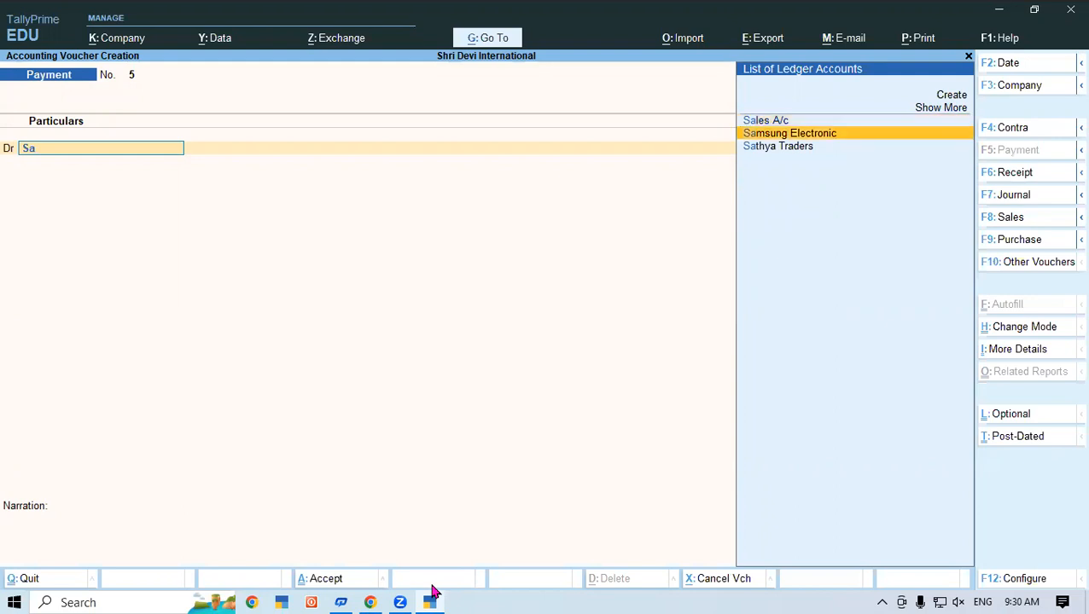
key("Return")
key("Return")
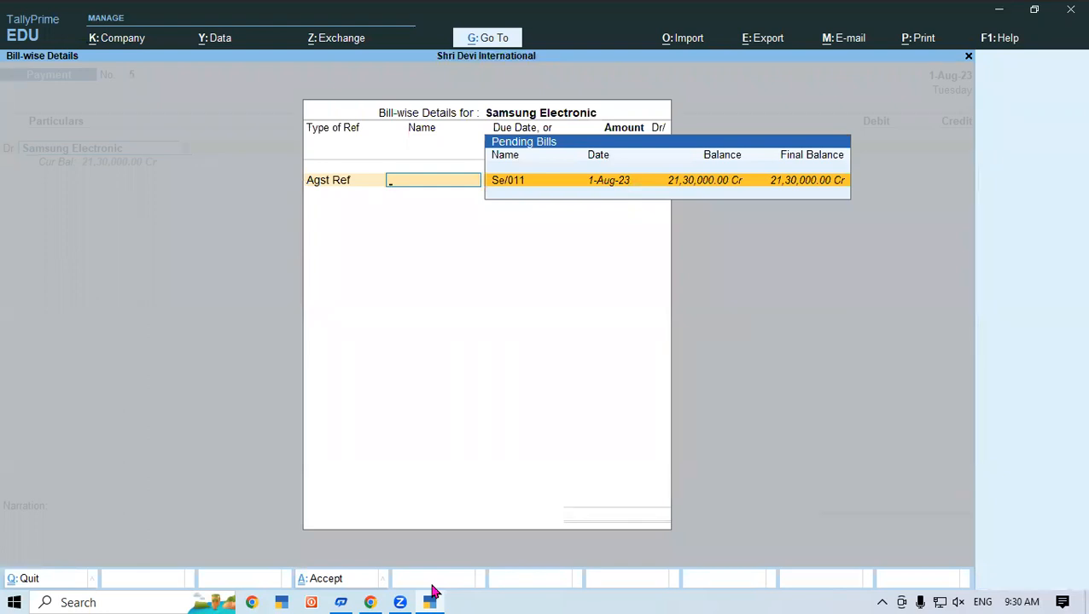
key("Return")
key("Return")
key("Return")
key("Return")
key("Return")
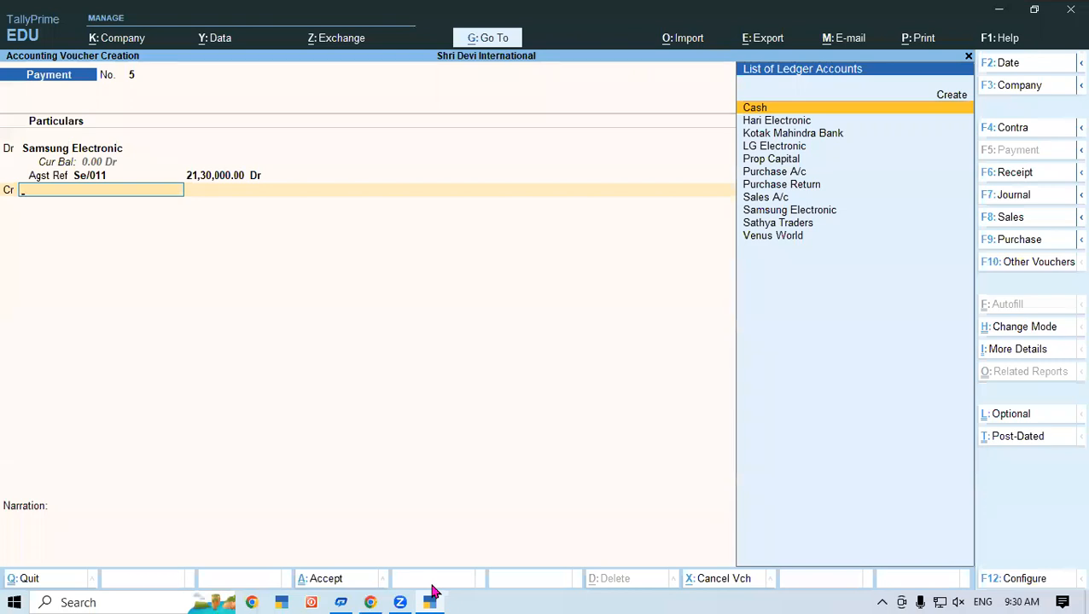
Step: Credit Kotak Mahindra Bank with 21,30,000 and set its bank allocation to Cheque with the cheque range Not Applicable
type("Ko")
key("Return")
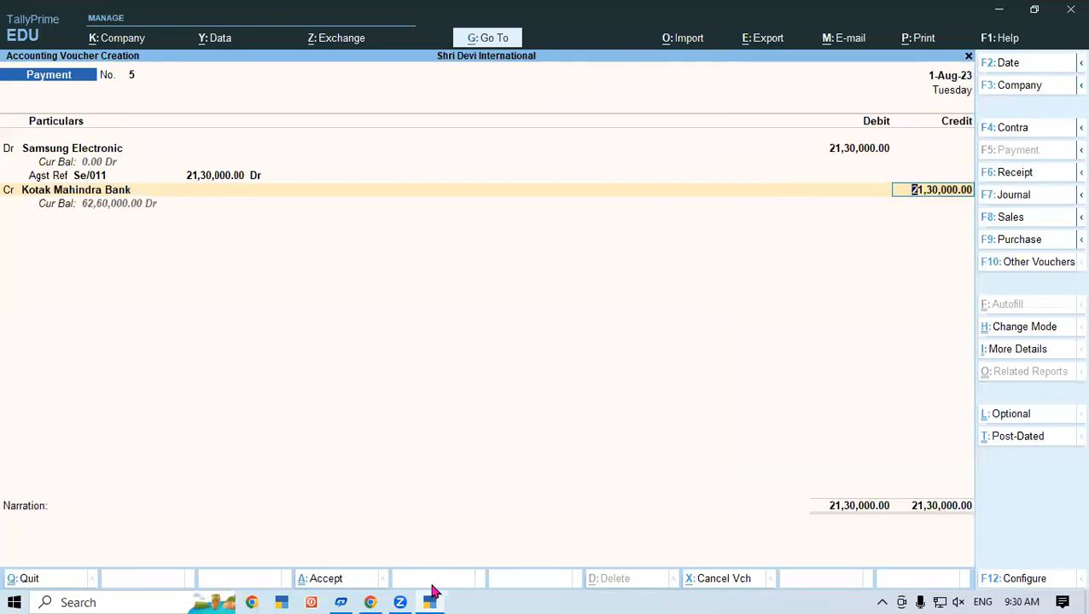
key("Return")
key("Return")
key("Return")
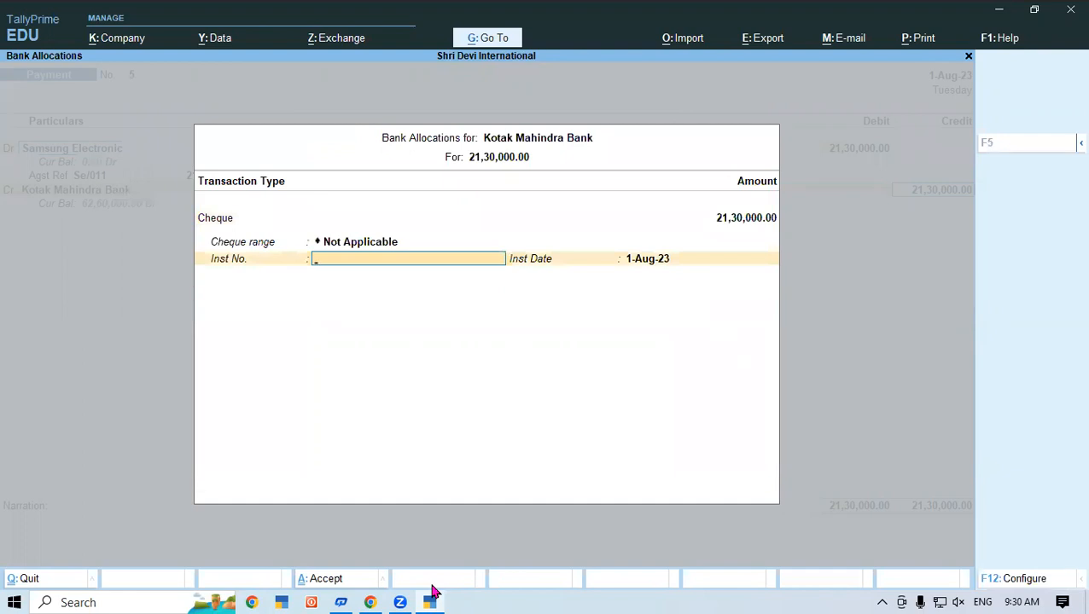
Step: Enter instrument number 100006 dated 1-Aug-23, and save the Samsung payment voucher without a narration
type("1444444444444444444")
key("BackSpace")
key("BackSpace")
key("BackSpace")
key("BackSpace")
key("BackSpace")
key("BackSpace")
key("BackSpace")
key("BackSpace")
key("BackSpace")
key("BackSpace")
key("BackSpace")
key("BackSpace")
key("BackSpace")
key("BackSpace")
key("BackSpace")
key("BackSpace")
key("BackSpace")
key("BackSpace")
type("00006")
key("Return")
key("Return")
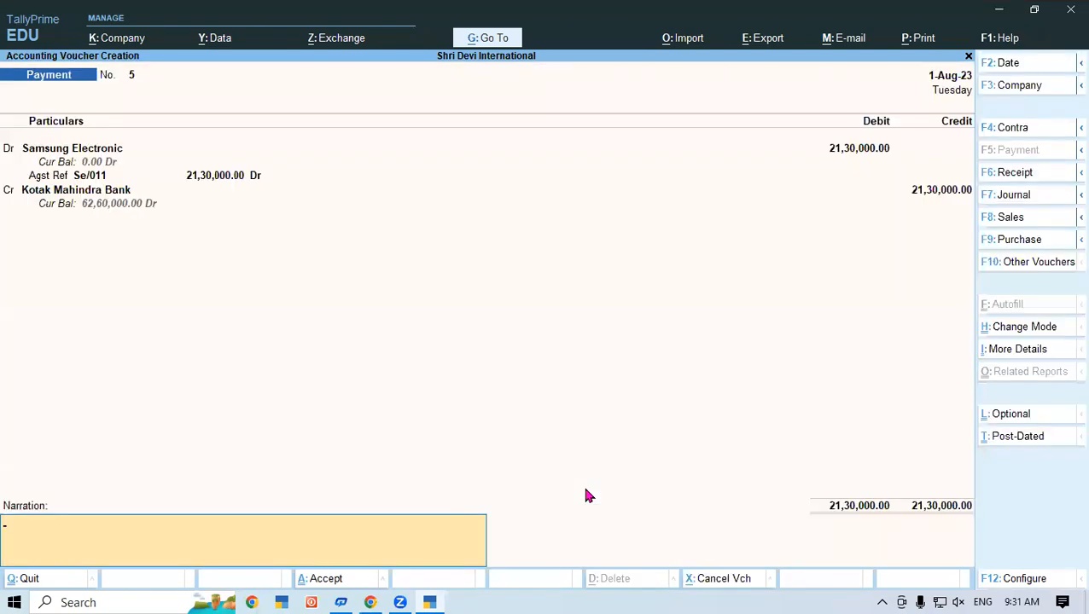
key("Return")
key("Return")
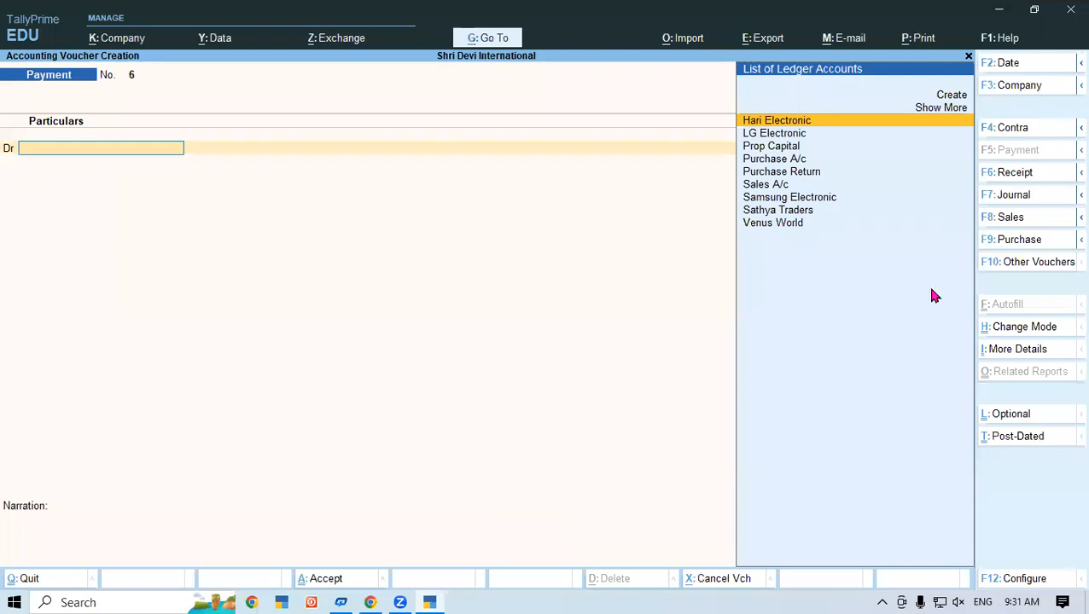
Step: Read the LG Electronics payment exercise in the course document and return to TallyPrime
key("alt+Tab")
scroll(1004, 274, "down", 2)
scroll(1004, 275, "down", 3)
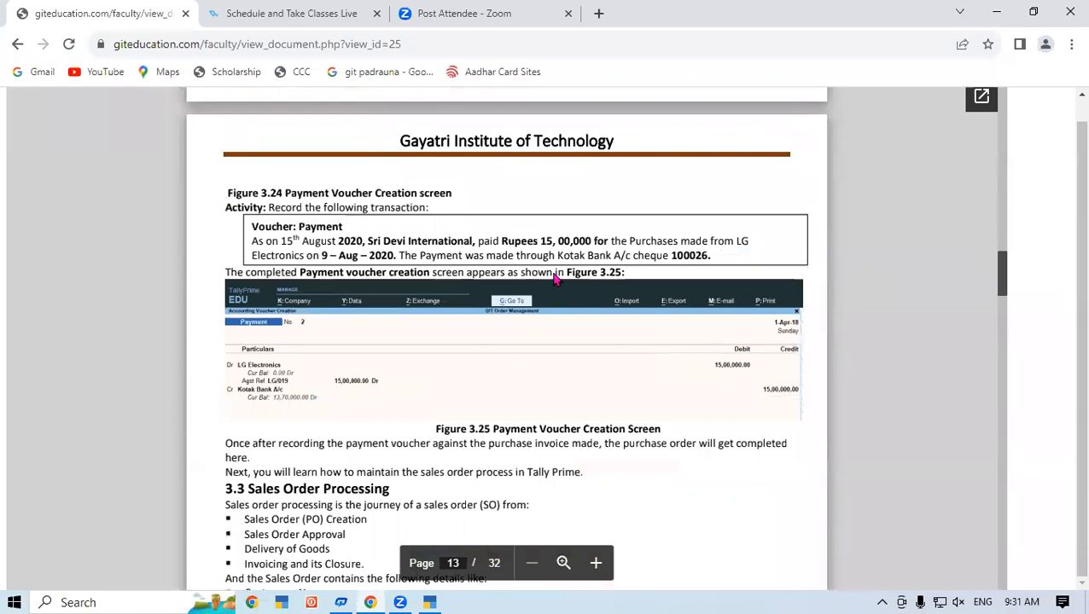
left_click(428, 599)
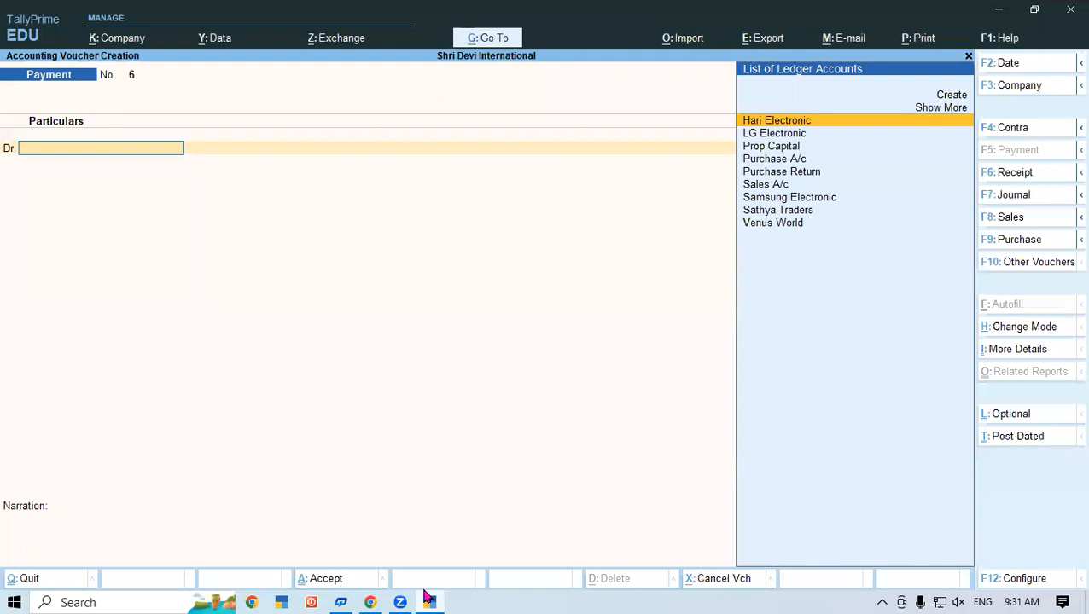
Step: Debit LG Electronic with 15,00,000 in the new payment voucher, allocated as Agst Ref to pending bill LG/019
type("Lg")
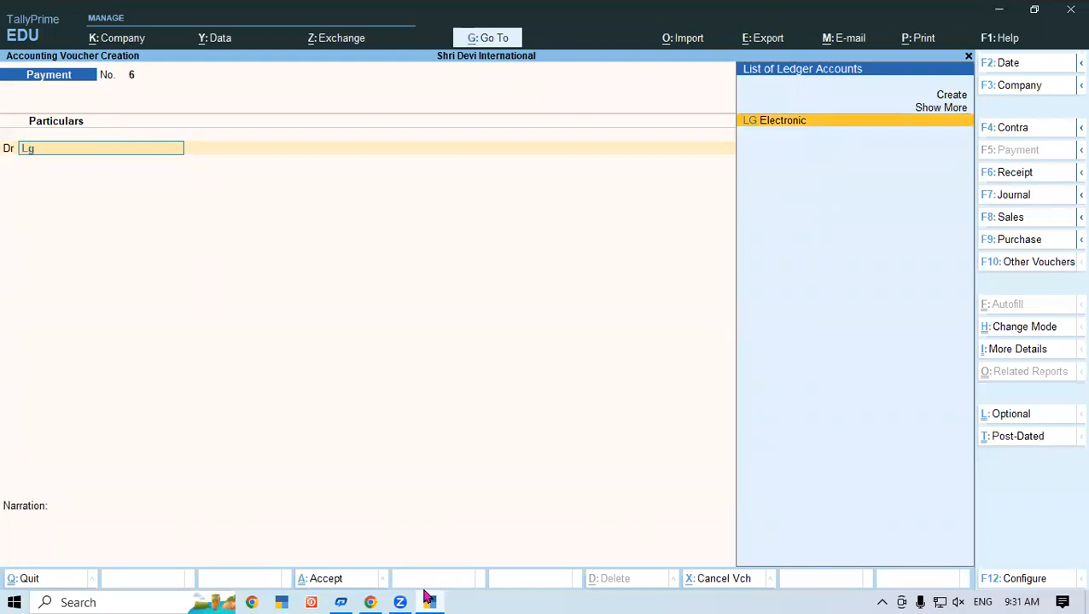
key("Return")
key("Return")
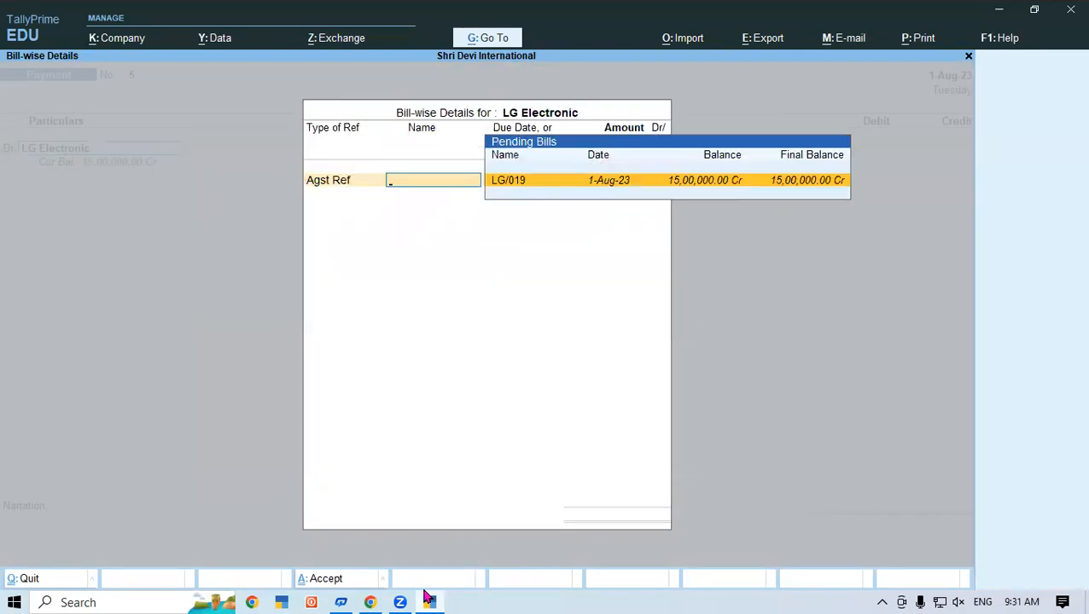
key("Return")
key("Return")
key("Return")
key("Return")
key("Return")
Step: Credit Kotak Mahindra Bank with 15,00,000 through cheque 100026 dated 1-Aug-23, and save the payment voucher without a narration
key("Return")
key("Return")
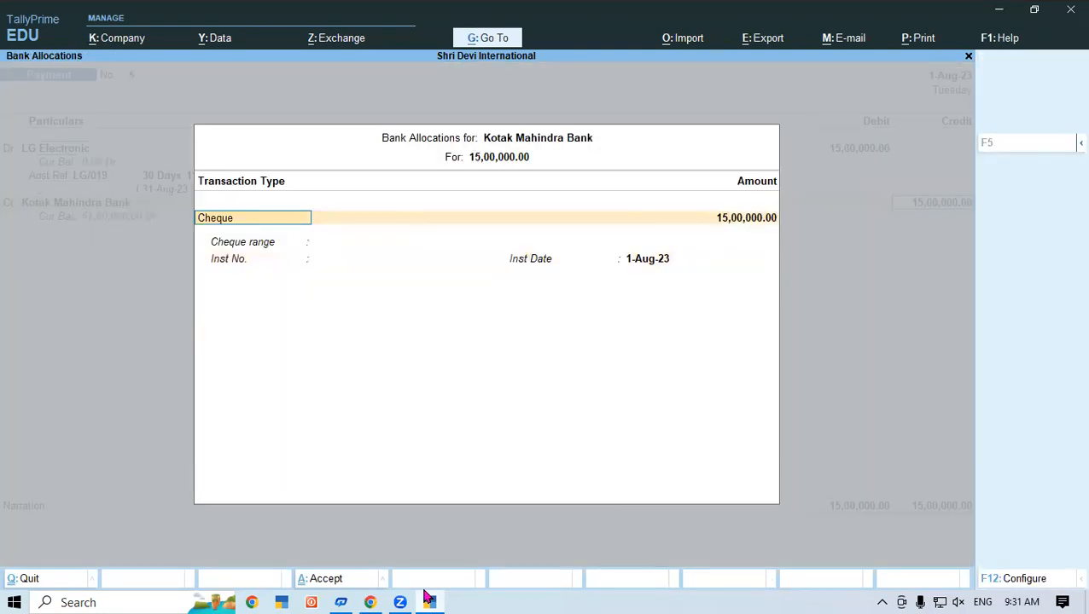
key("Return")
left_click(428, 600)
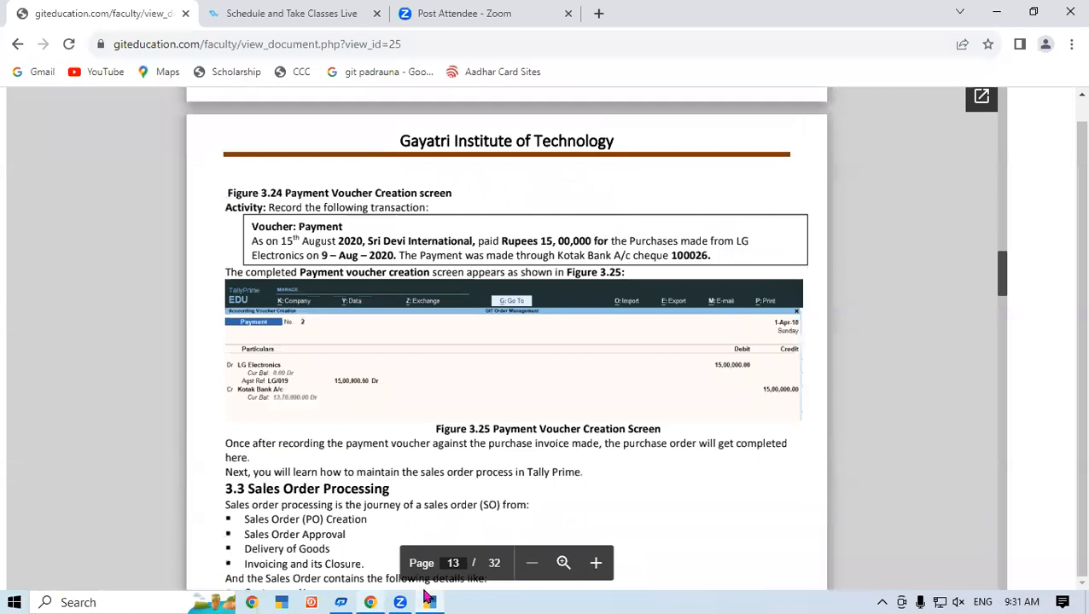
left_click(428, 600)
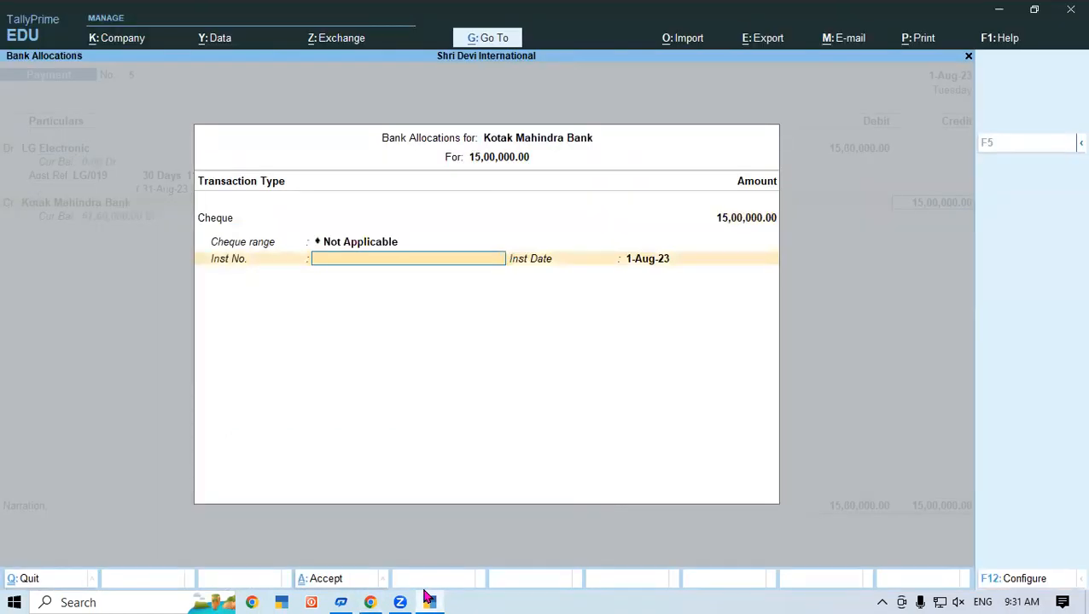
type("100026")
key("Return")
key("Return")
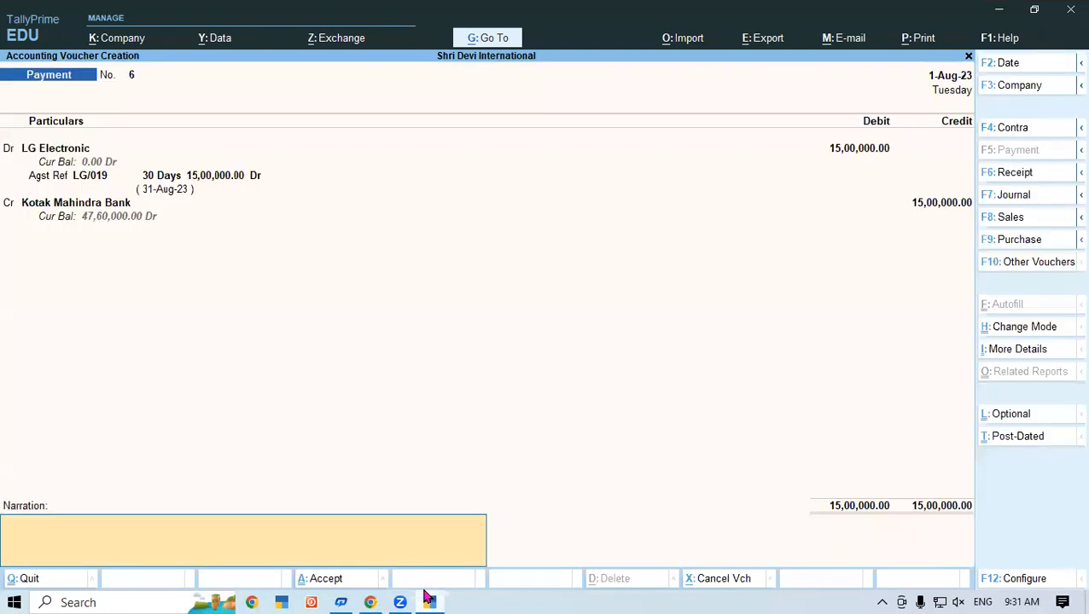
key("Return")
key("Return")
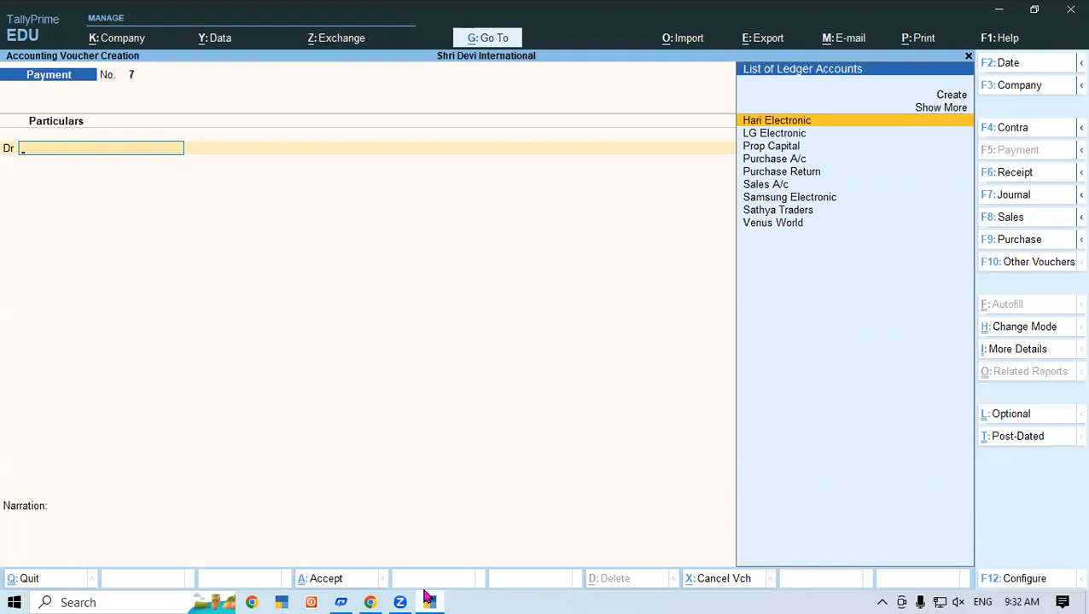
Step: Show the inactive voucher types and activate the Rejections In inventory voucher
key("F12")
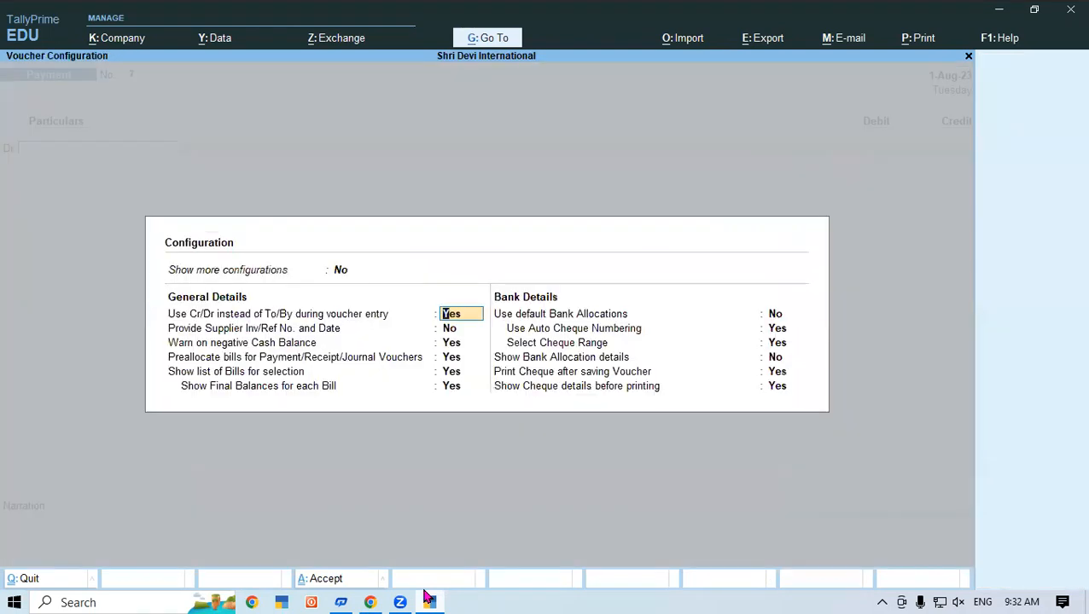
key("Escape")
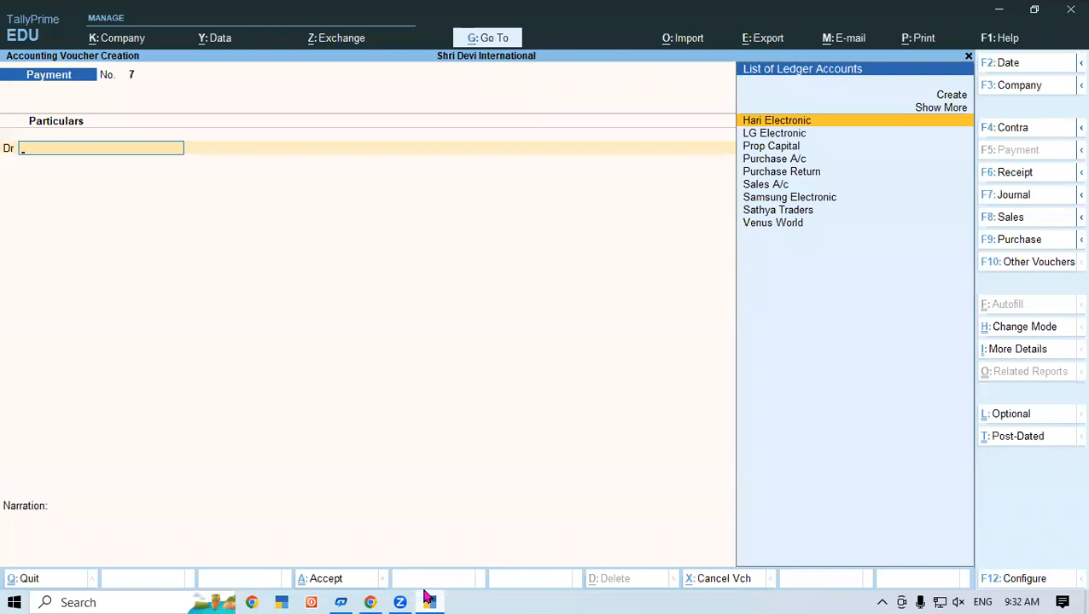
key("F10")
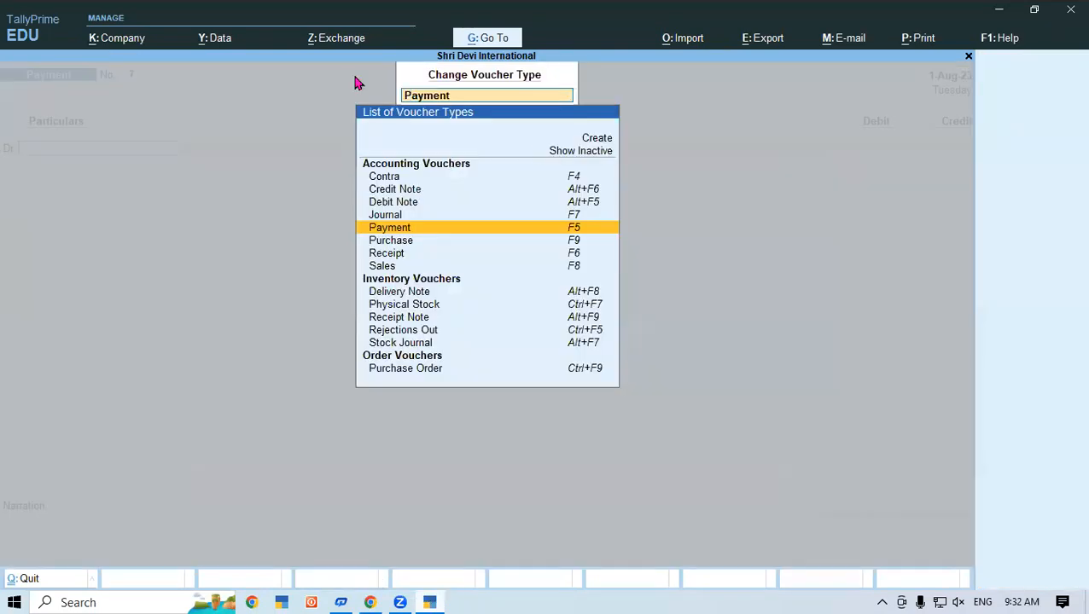
key("Return")
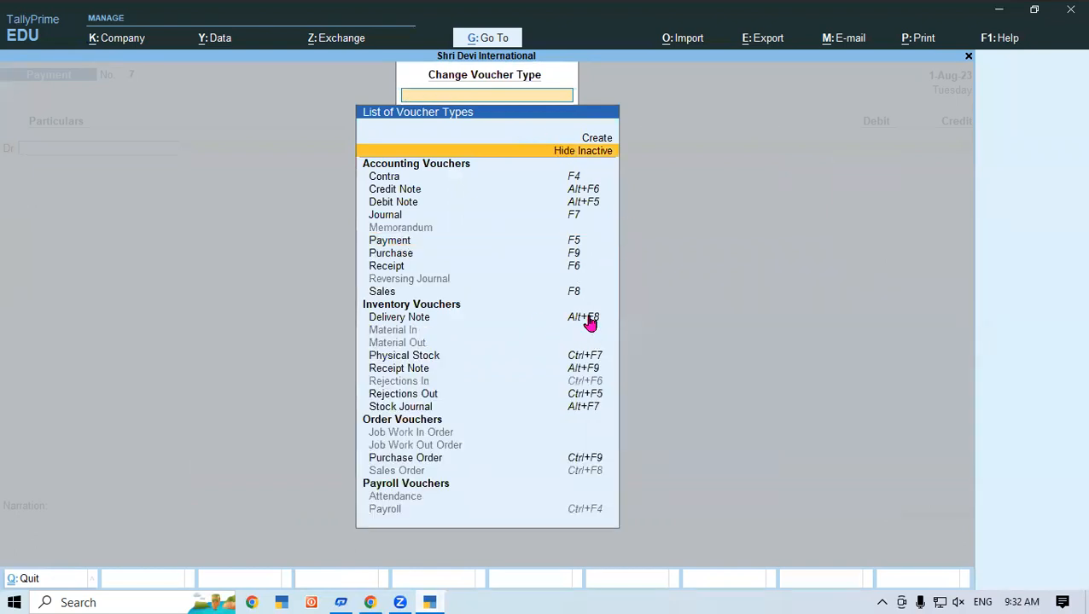
left_click(421, 382)
key("y")
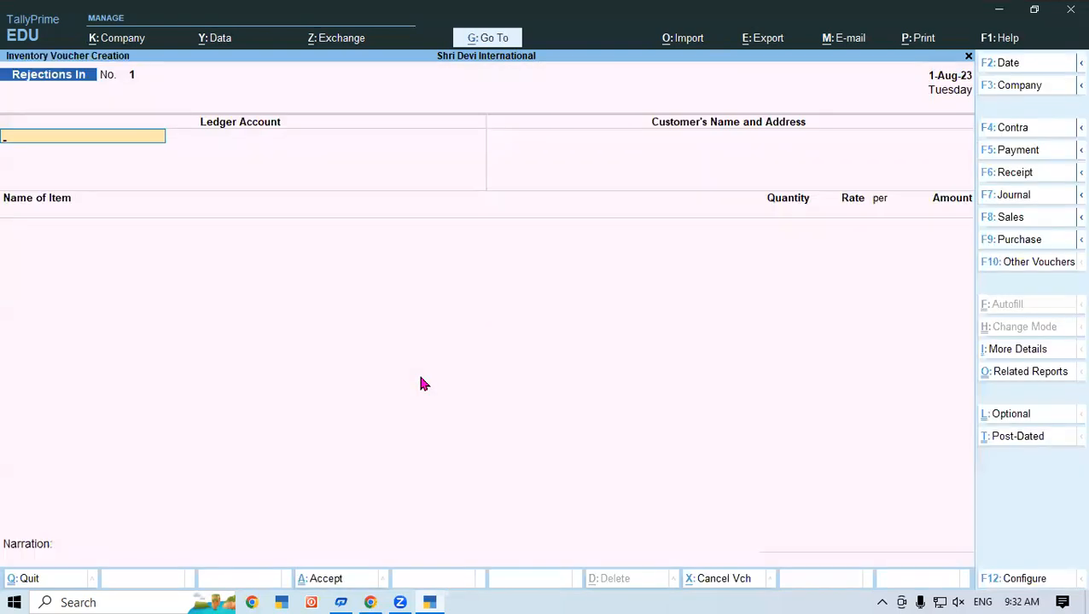
Step: Leave and reopen voucher entry, show the inactive voucher types, and activate the Sales Order voucher
key("Escape")
key("y")
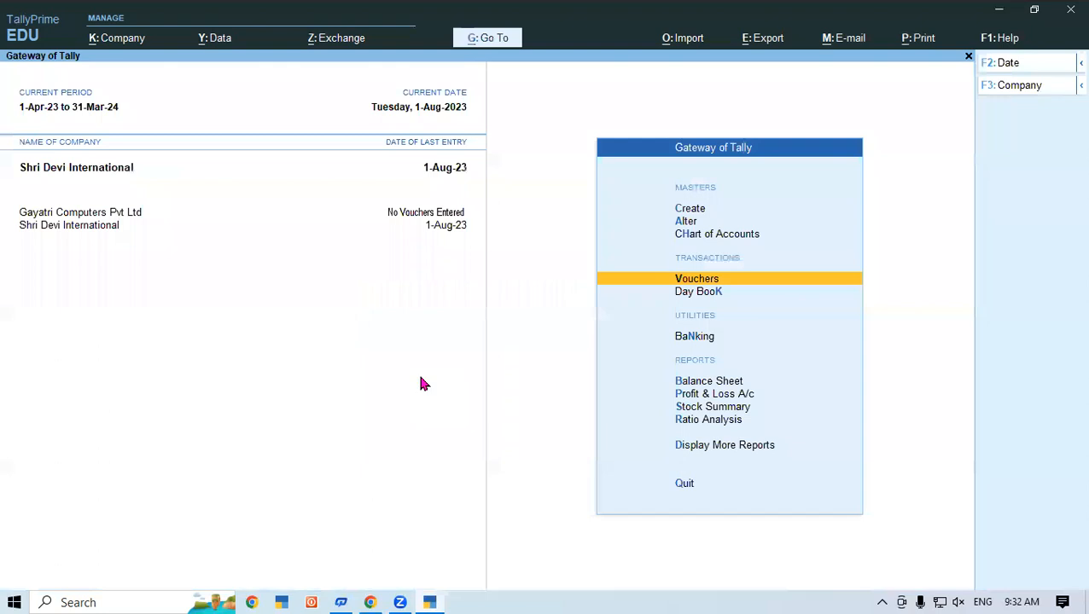
key("Return")
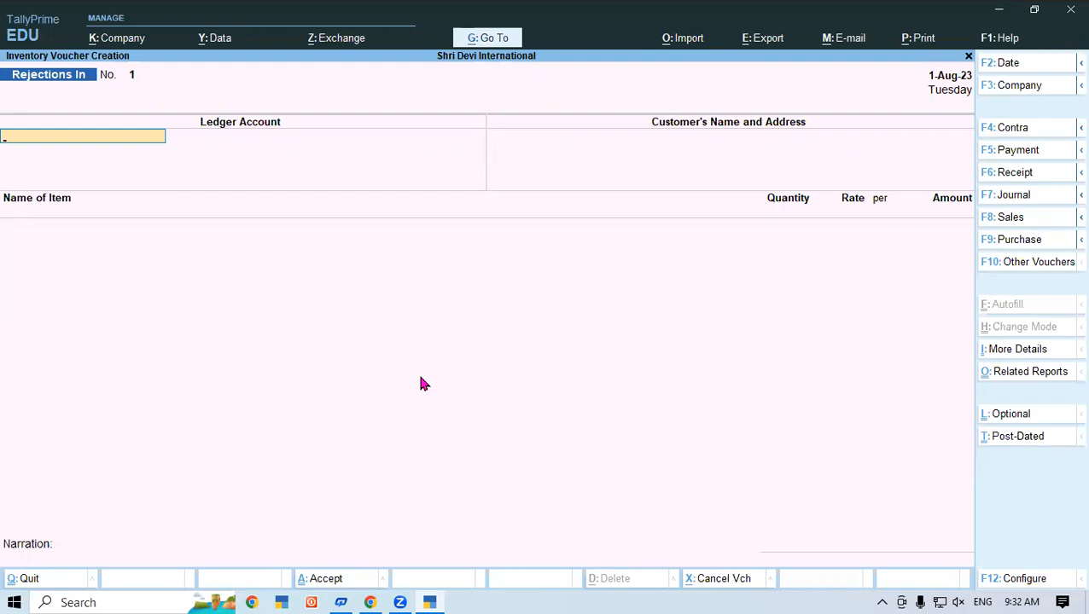
key("F10")
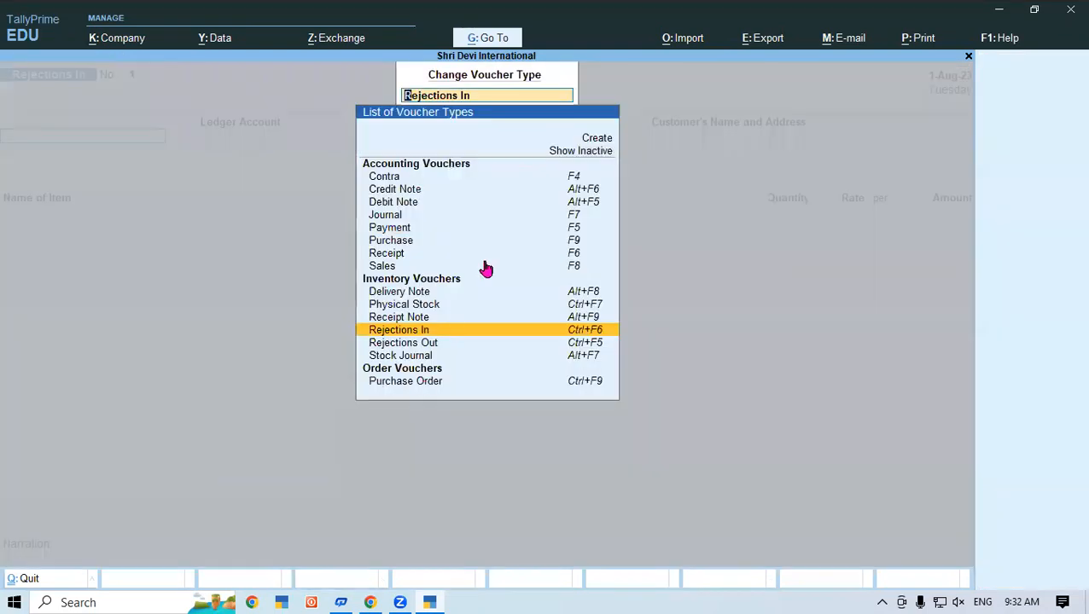
left_click(595, 154)
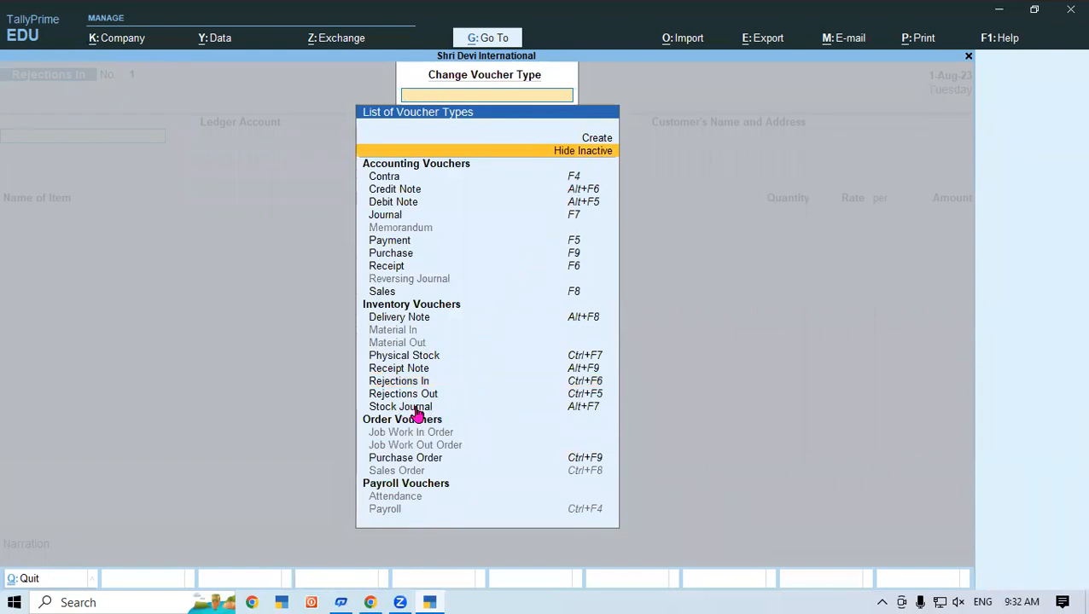
left_click(444, 471)
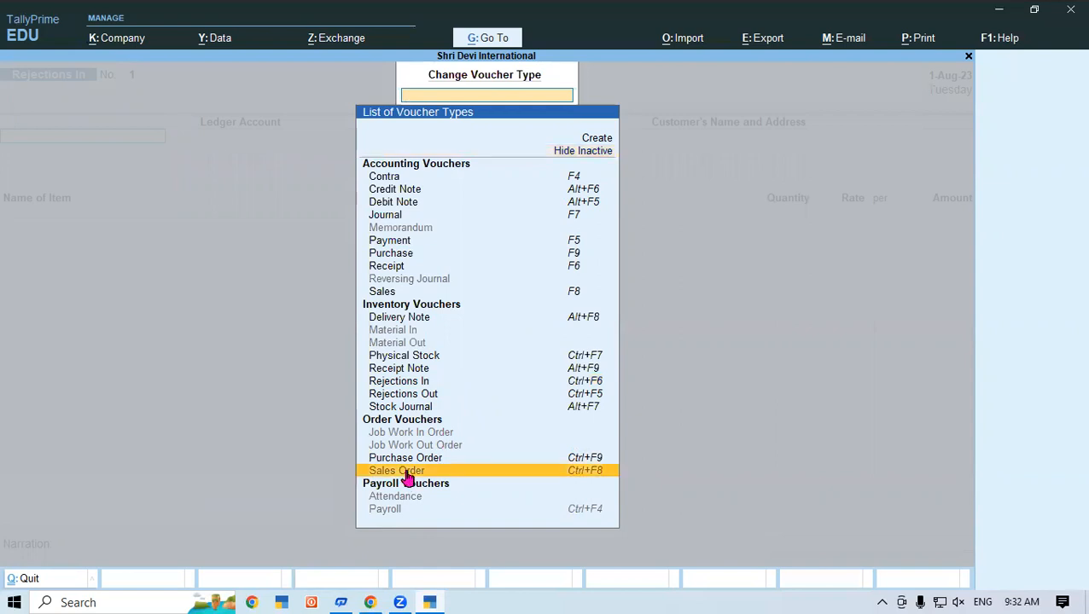
left_click(444, 470)
key("y")
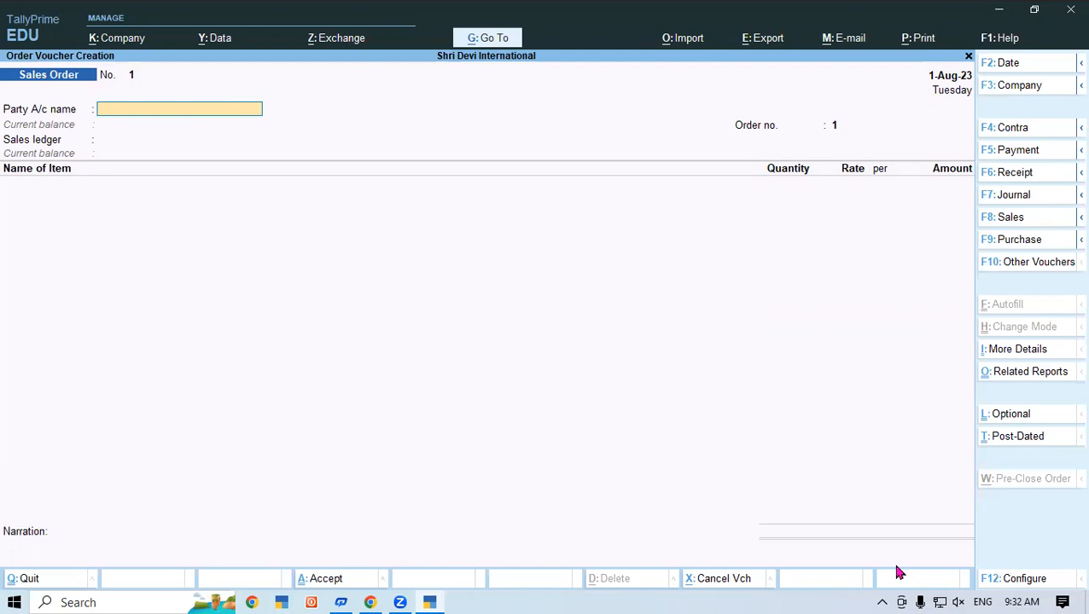
key("ctrl+2")
left_click_drag(85, 263, 166, 272)
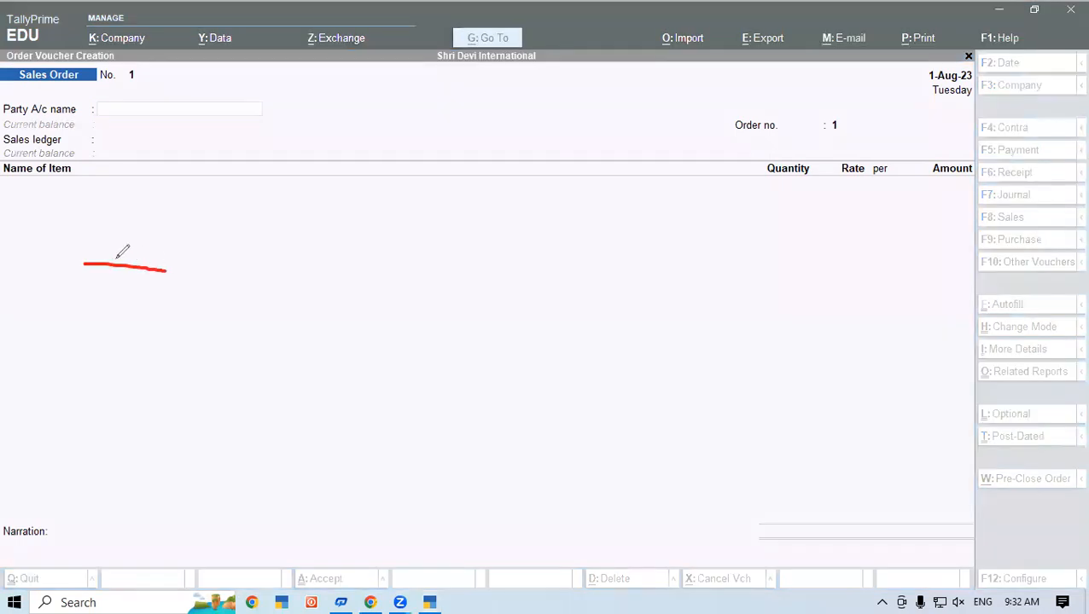
left_click_drag(78, 263, 115, 276)
mouse_move(97, 210)
left_mouse_down()
mouse_move(82, 234)
mouse_move(129, 220)
mouse_move(126, 190)
mouse_move(95, 209)
left_mouse_up()
left_click(105, 227)
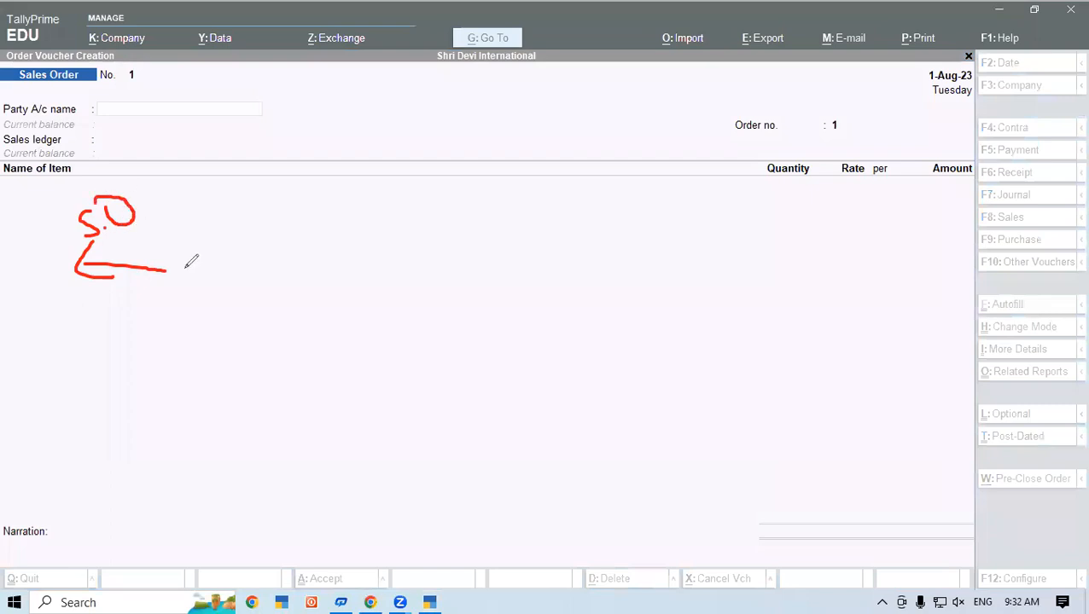
mouse_move(194, 274)
left_mouse_down()
mouse_move(339, 279)
mouse_move(304, 288)
left_mouse_up()
mouse_move(246, 228)
left_mouse_down()
mouse_move(253, 254)
mouse_move(264, 252)
mouse_move(308, 211)
mouse_move(348, 207)
mouse_move(341, 187)
mouse_move(405, 224)
left_mouse_up()
left_click_drag(374, 278, 568, 275)
mouse_move(515, 246)
left_mouse_down()
mouse_move(570, 274)
mouse_move(546, 295)
left_mouse_up()
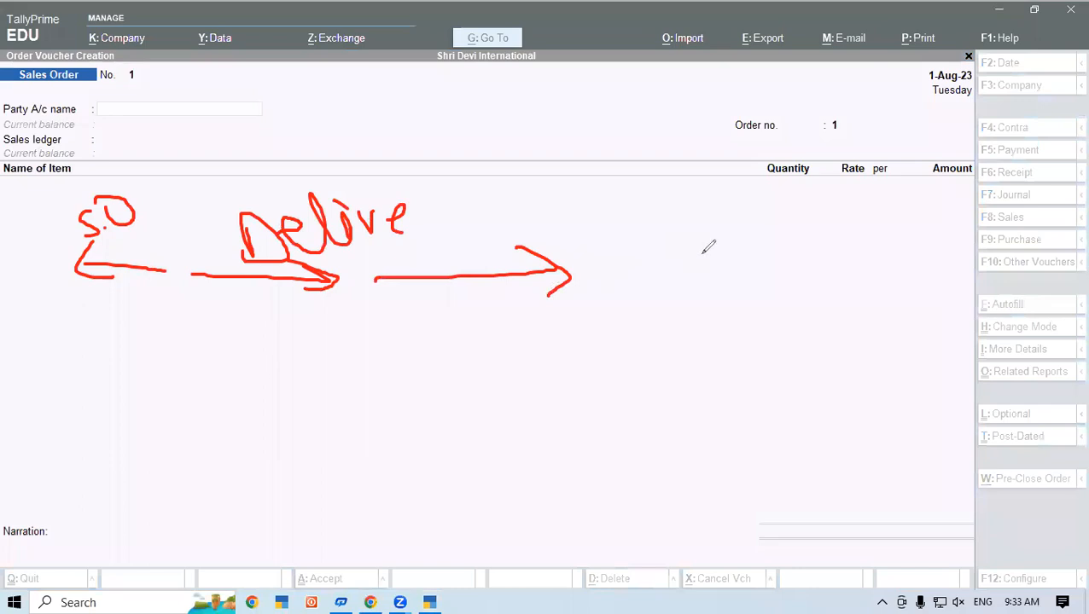
mouse_move(553, 233)
left_mouse_down()
mouse_move(543, 188)
mouse_move(554, 231)
mouse_move(616, 218)
mouse_move(644, 183)
mouse_move(633, 222)
left_mouse_up()
left_click_drag(671, 166, 683, 192)
left_click_drag(668, 156, 751, 163)
left_click_drag(743, 208, 879, 205)
left_click_drag(757, 191, 783, 237)
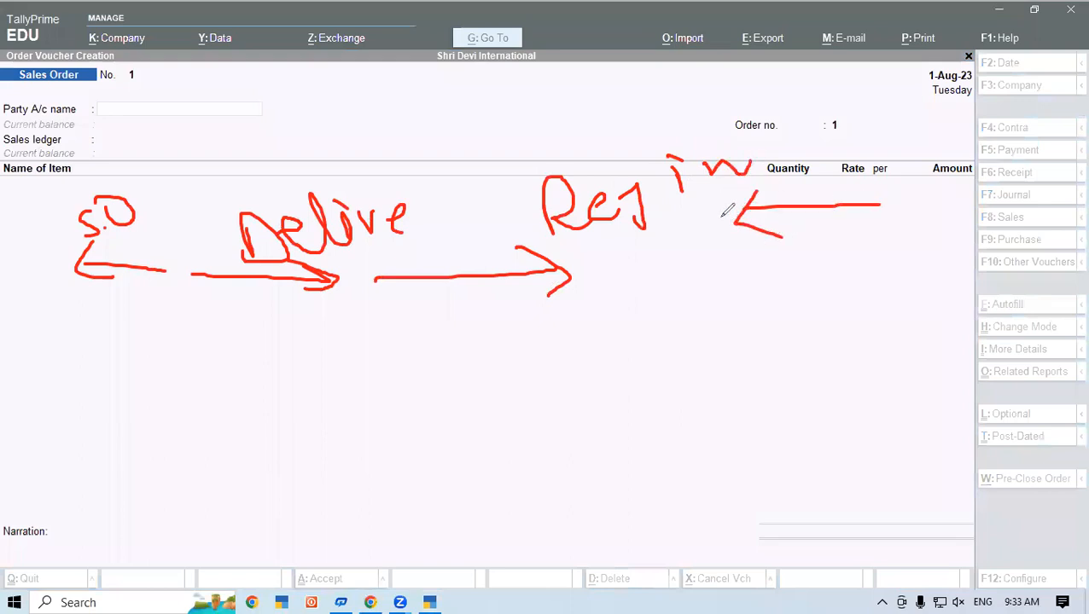
mouse_move(903, 184)
left_mouse_down()
mouse_move(948, 188)
mouse_move(1011, 123)
mouse_move(1059, 188)
mouse_move(1037, 226)
left_mouse_up()
mouse_move(690, 340)
left_mouse_down()
mouse_move(787, 333)
mouse_move(802, 342)
left_mouse_up()
mouse_move(736, 318)
left_mouse_down()
mouse_move(695, 342)
mouse_move(775, 377)
left_mouse_up()
mouse_move(844, 308)
left_mouse_down()
mouse_move(814, 337)
mouse_move(862, 311)
mouse_move(928, 301)
mouse_move(937, 318)
mouse_move(932, 303)
mouse_move(954, 314)
left_mouse_up()
left_click_drag(975, 275, 974, 307)
mouse_move(990, 253)
left_mouse_down()
mouse_move(992, 321)
mouse_move(1035, 294)
left_mouse_up()
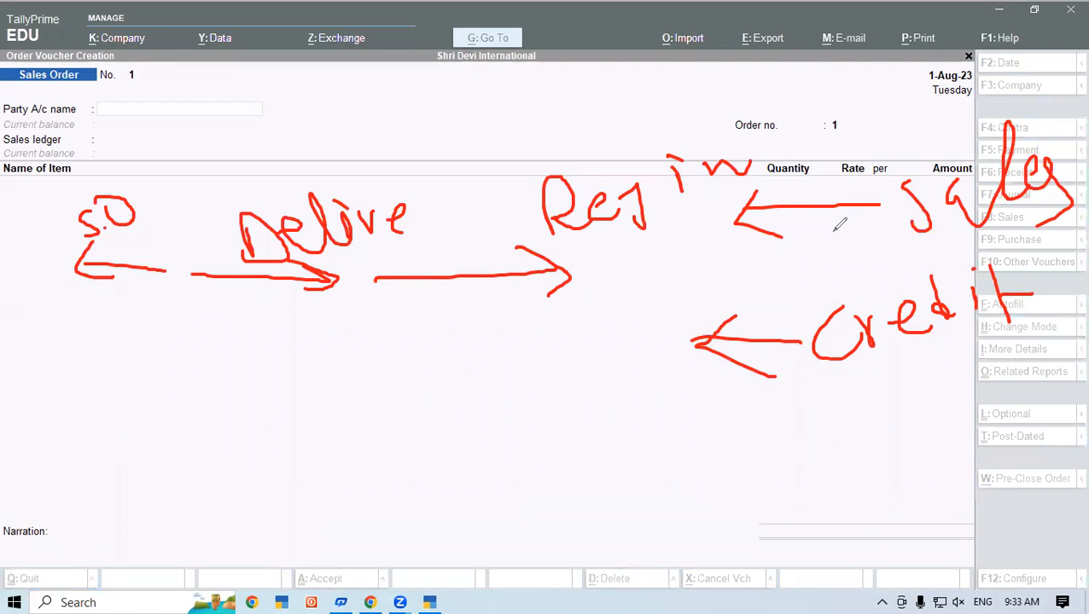
left_click(787, 66)
left_click(787, 66)
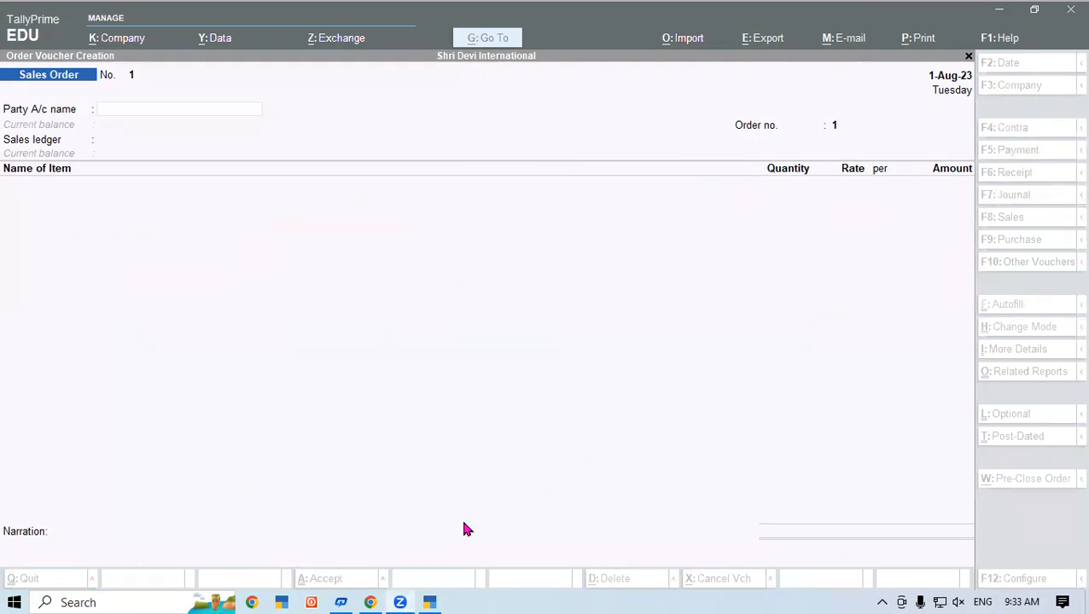
left_click(422, 599)
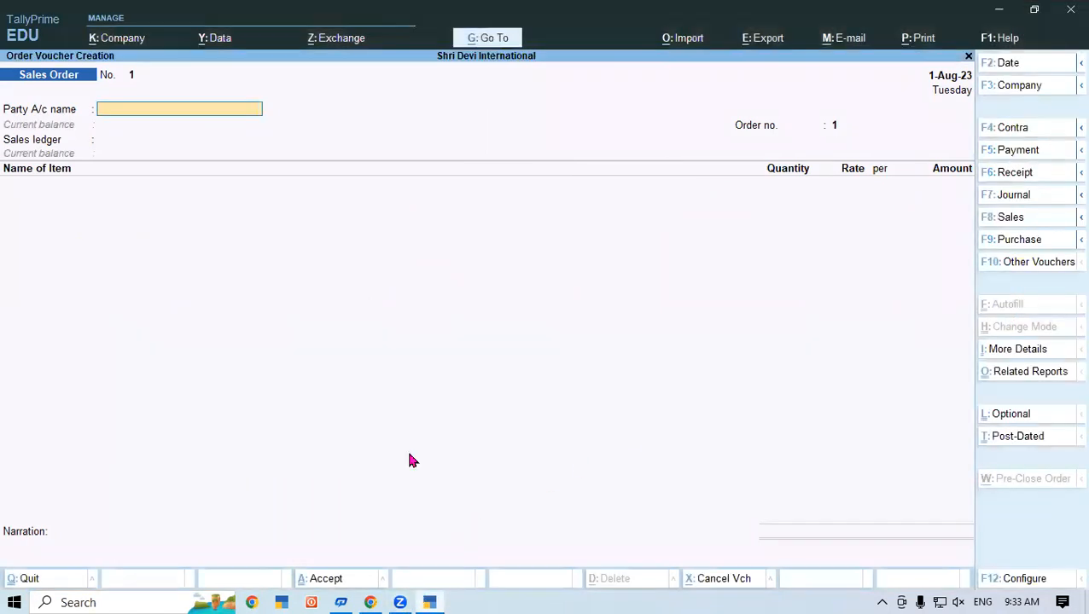
Step: Switch to the course document in Chrome and read section 3.3 Sales Order Processing through the sales order exercise in Illustration 7
left_click(375, 597)
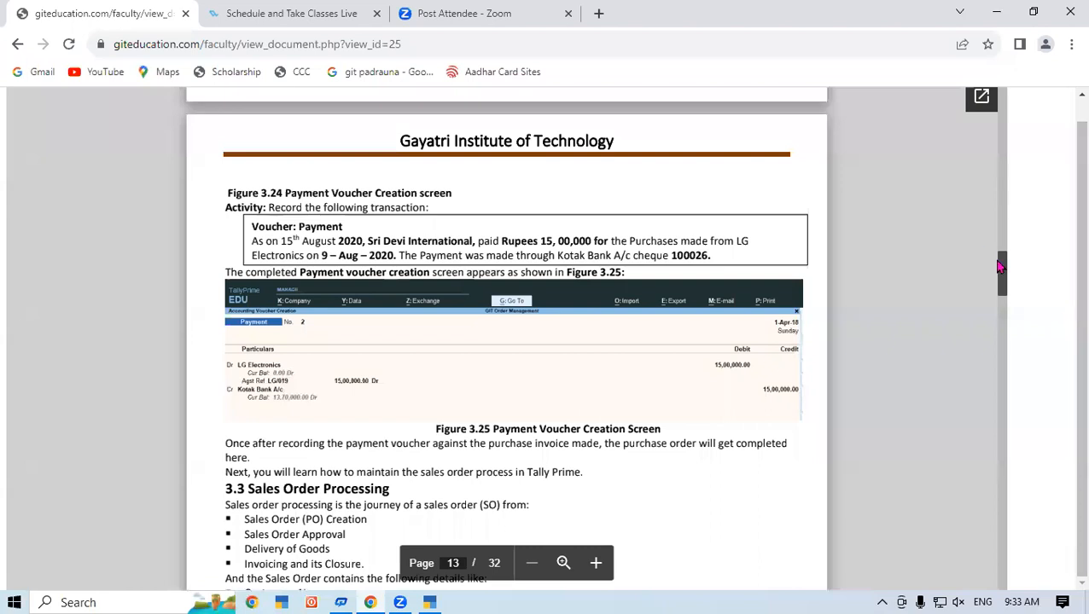
scroll(1004, 278, "down", 2)
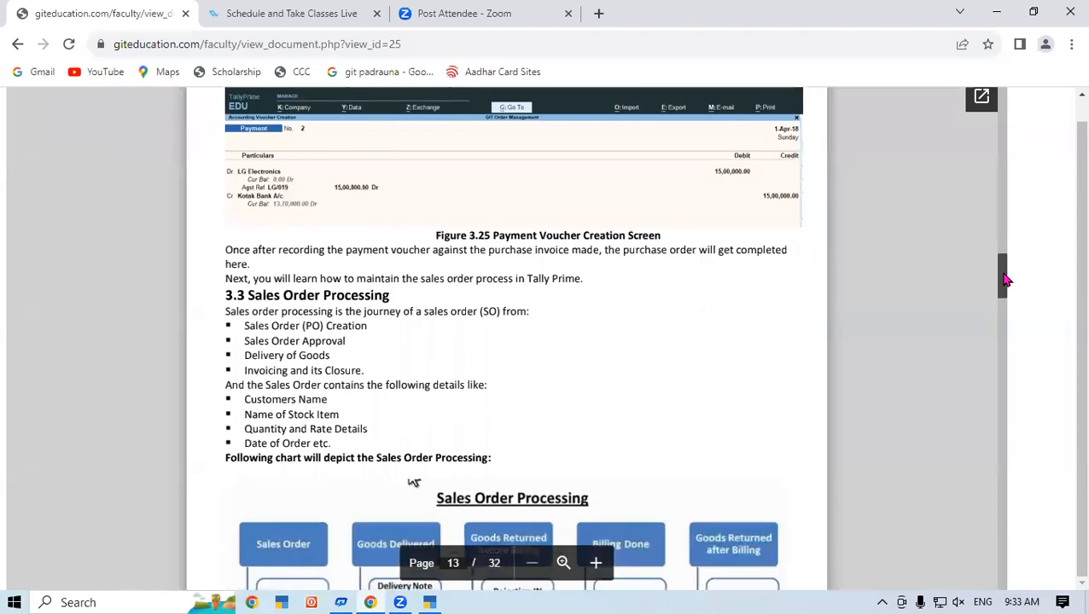
scroll(1005, 279, "down", 1)
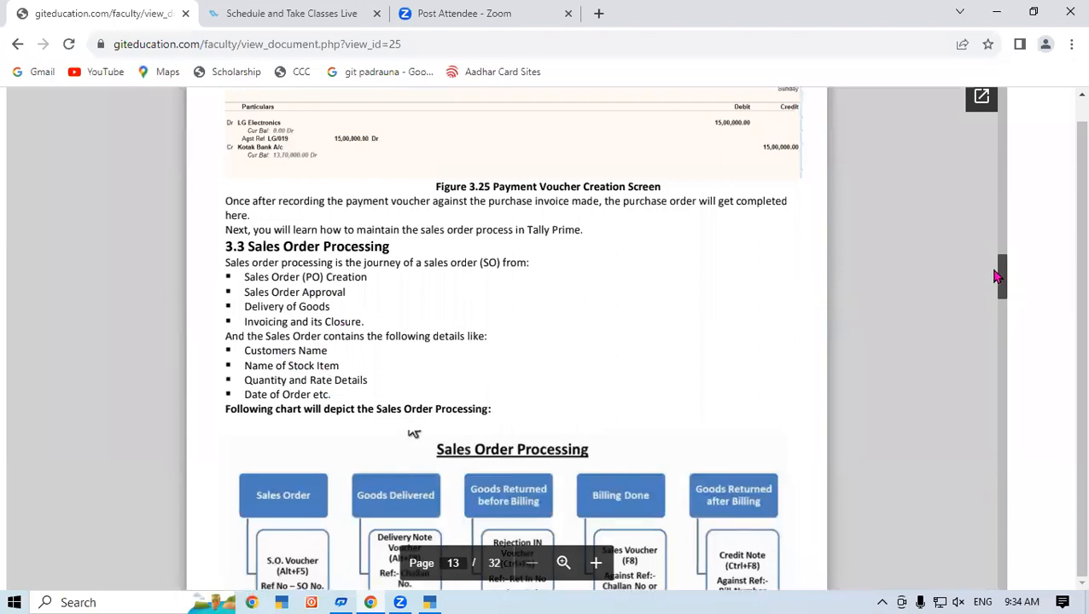
scroll(1002, 275, "down", 3)
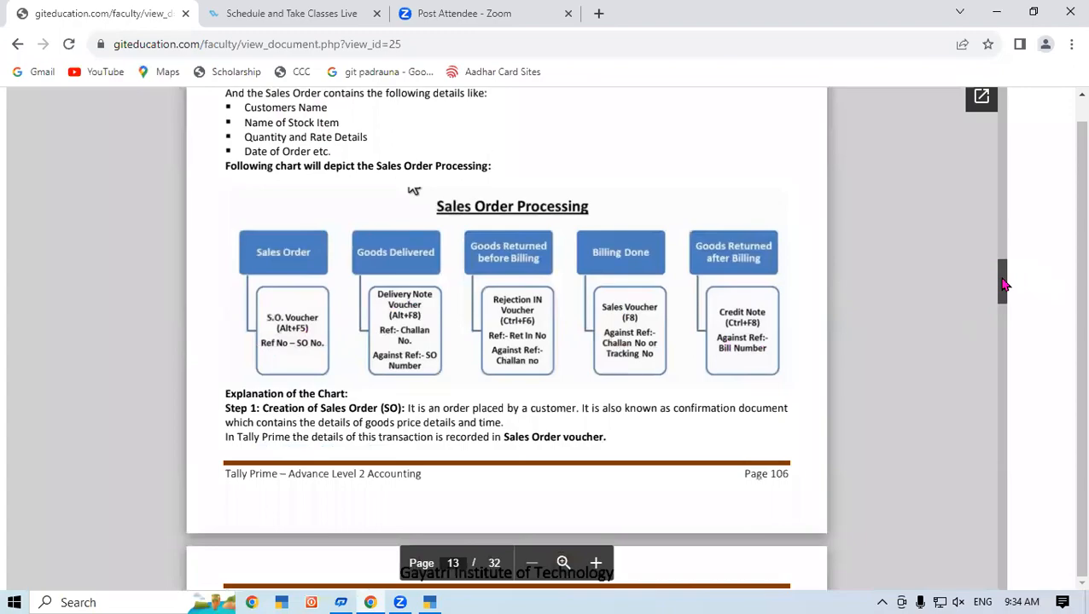
scroll(1004, 287, "down", 1)
scroll(1004, 286, "down", 4)
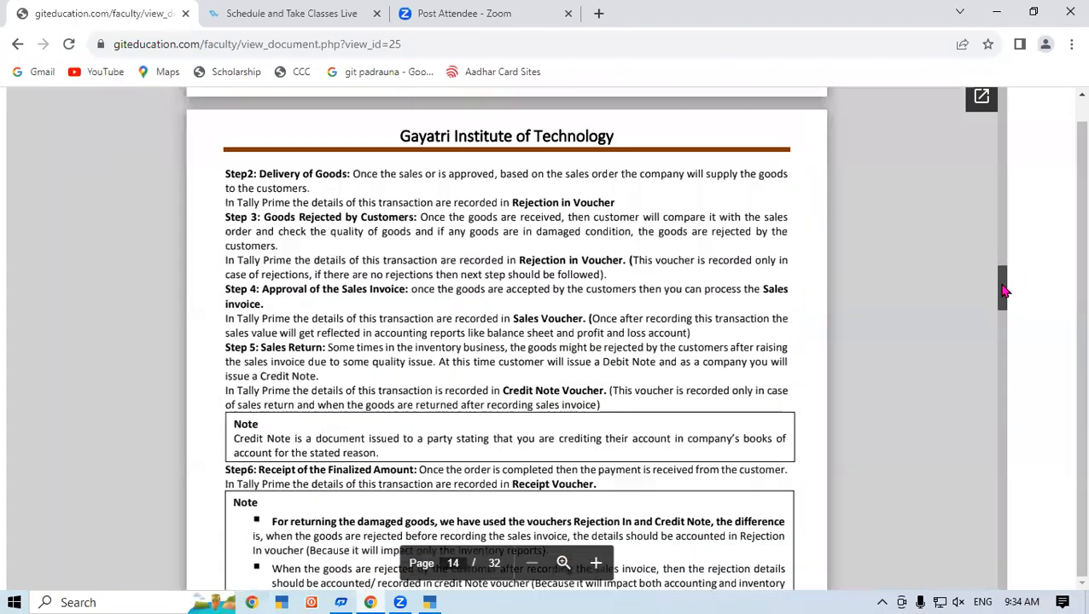
scroll(1004, 290, "down", 4)
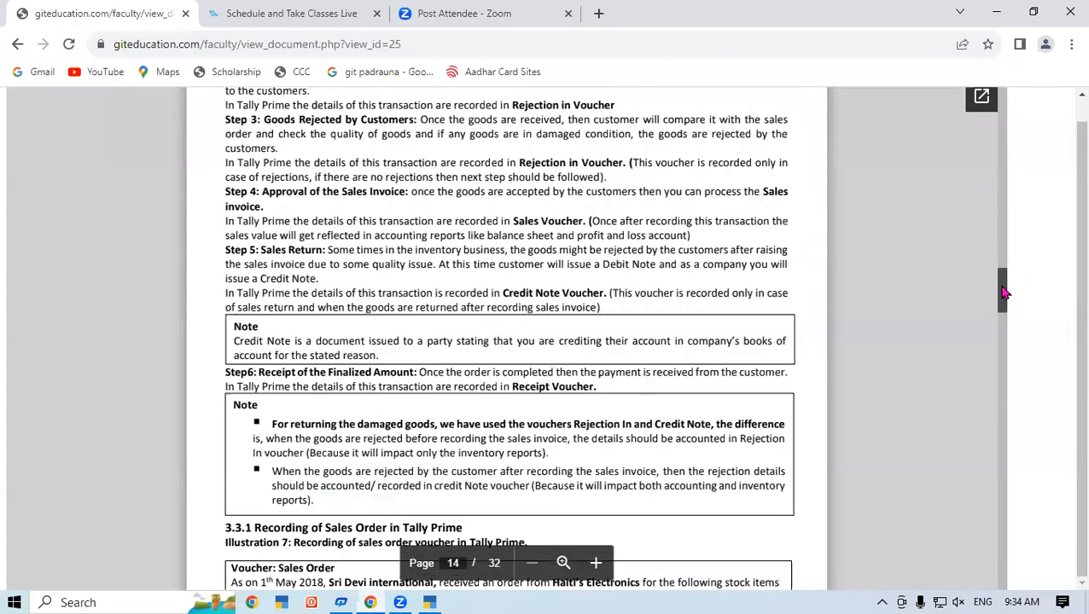
scroll(1004, 299, "down", 1)
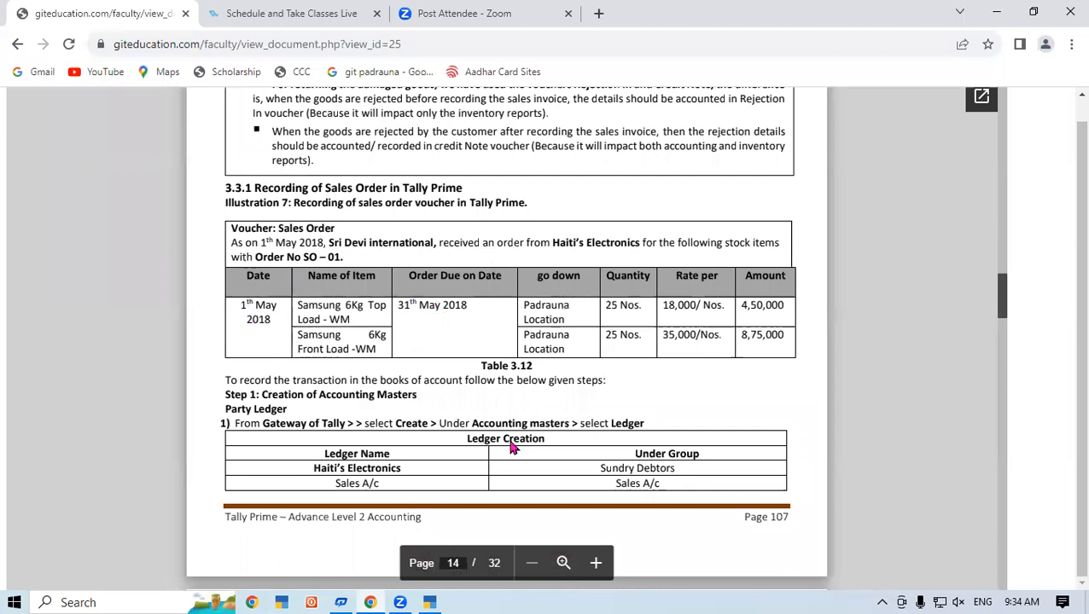
Step: Switch back to TallyPrime and start a new party ledger from the sales order, named Haiti's Electonic and grouped under Sundry Debtors
left_click(431, 600)
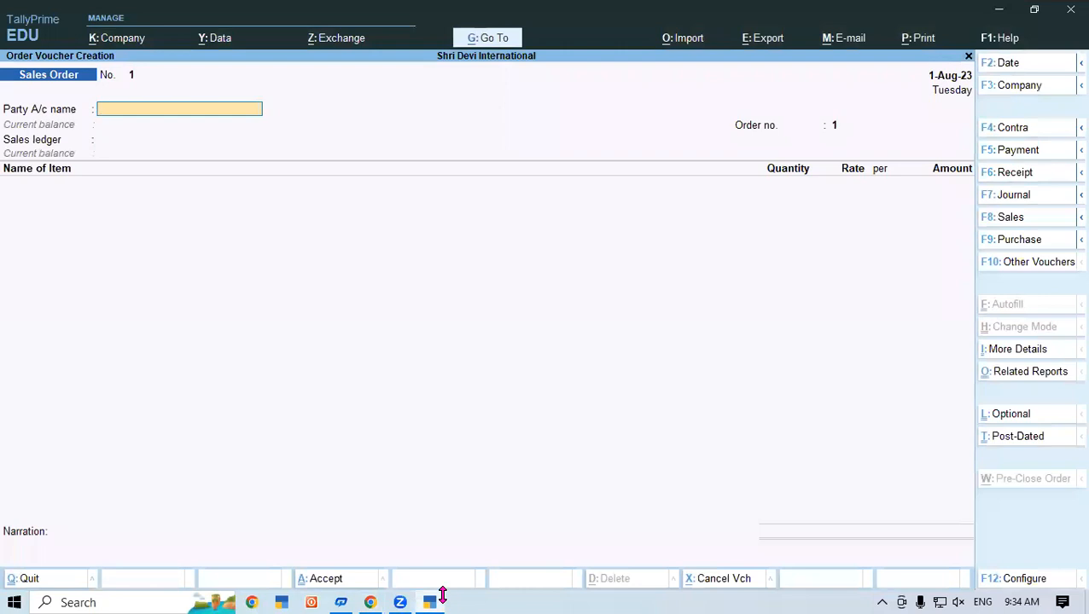
key("alt+c")
type("Ha")
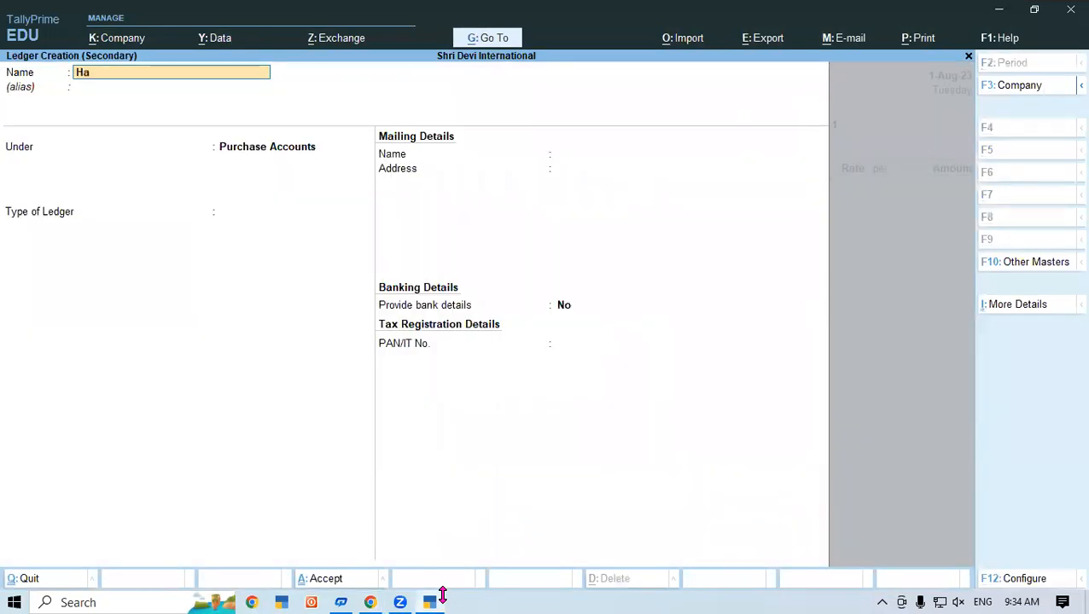
type("iti's Electonic")
key("Return")
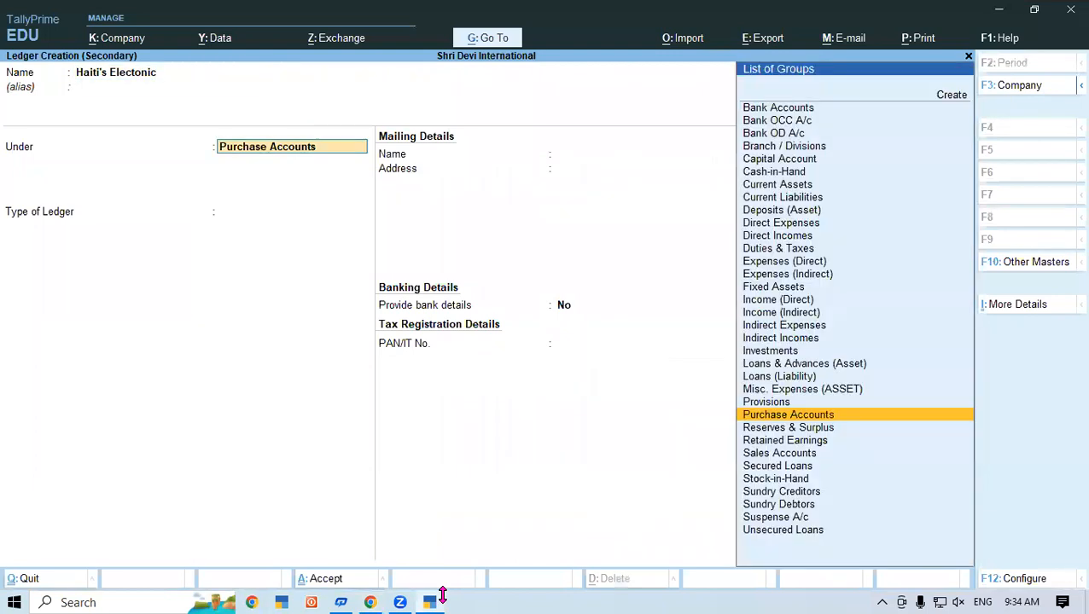
type("Si")
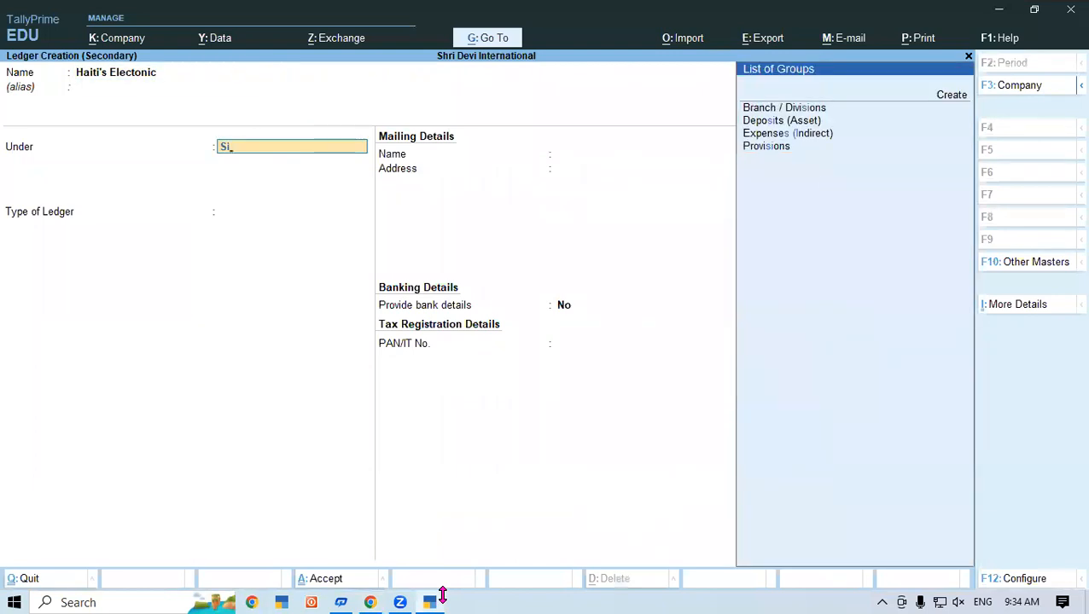
key("BackSpace")
type("u")
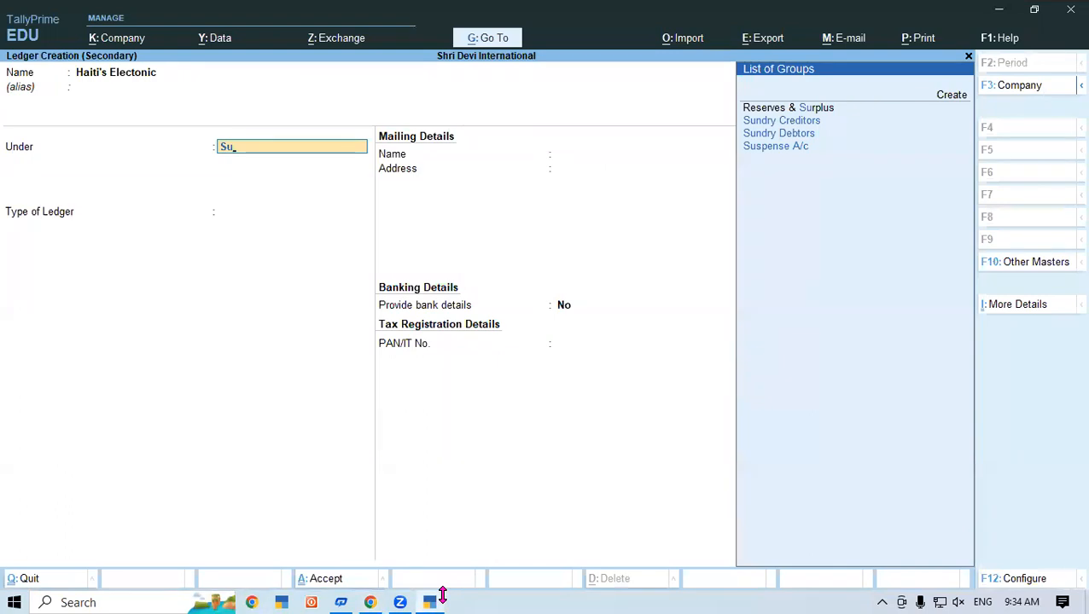
key("Down")
key("Return")
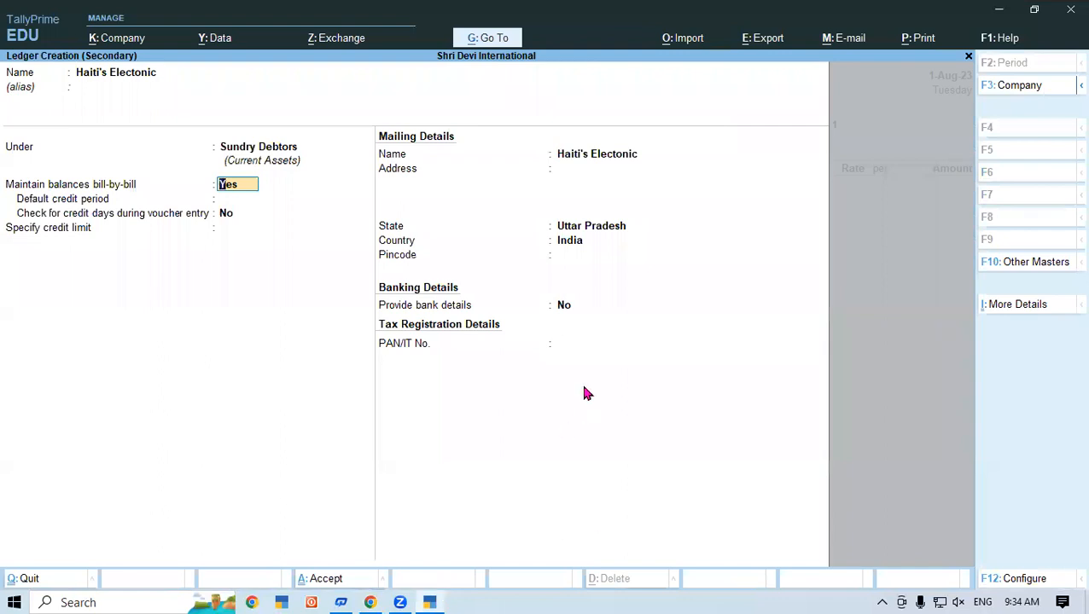
Step: Correct the ledger name to Haiti's Electronic, keep the remaining ledger defaults, and save it as the sales order's party
left_click(140, 68)
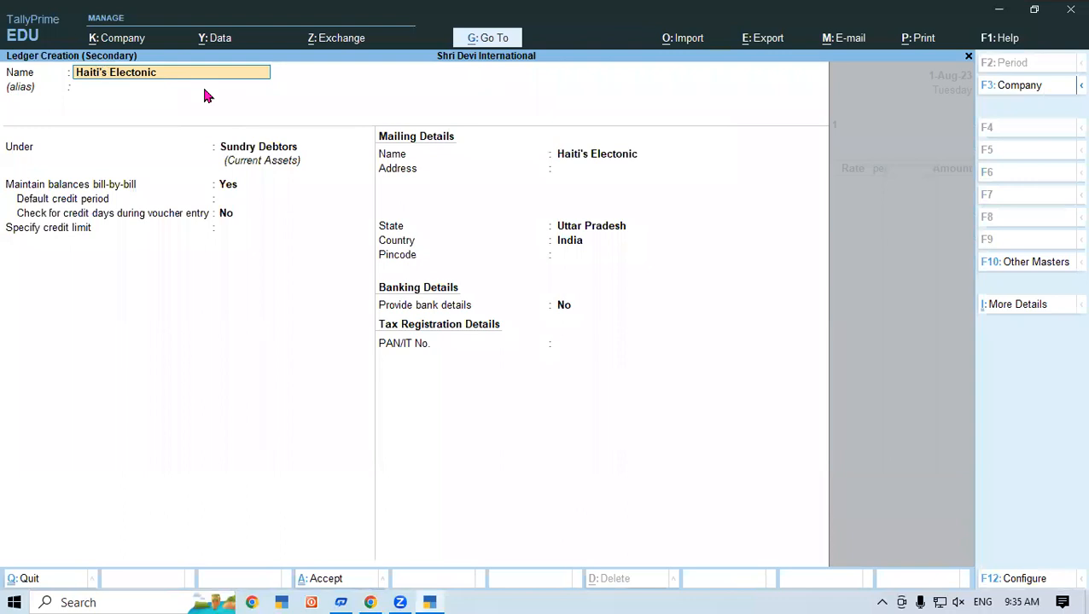
key("Right")
key("Right")
key("Right")
key("Right")
key("Right")
key("Right")
key("Right")
type("r")
key("End")
key("Return")
key("Return")
key("Return")
key("Return")
key("Return")
key("Return")
key("Return")
key("Return")
key("Return")
key("Return")
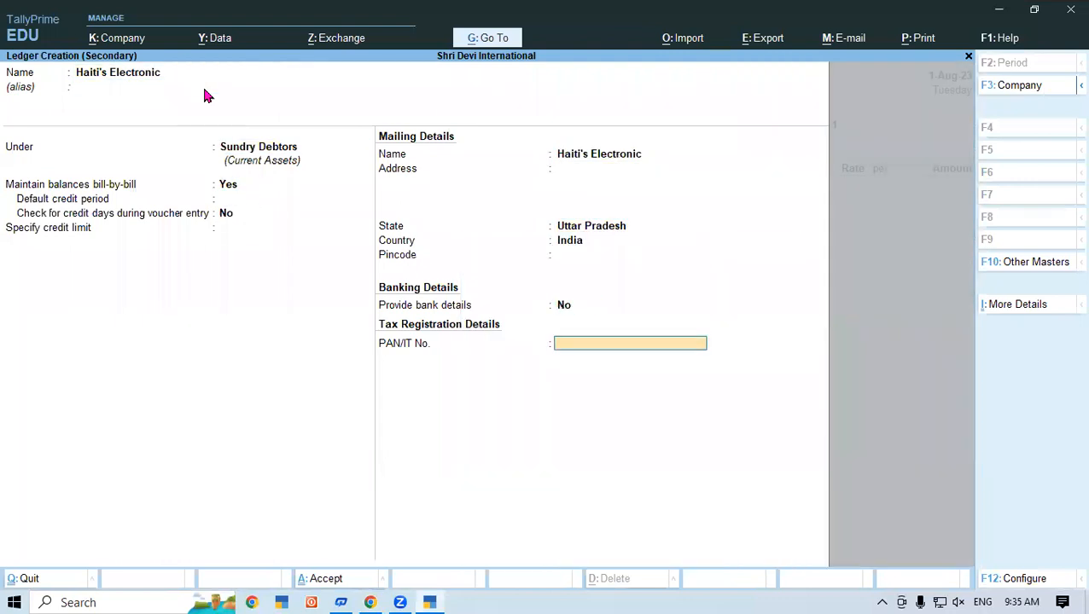
key("Return")
key("Return")
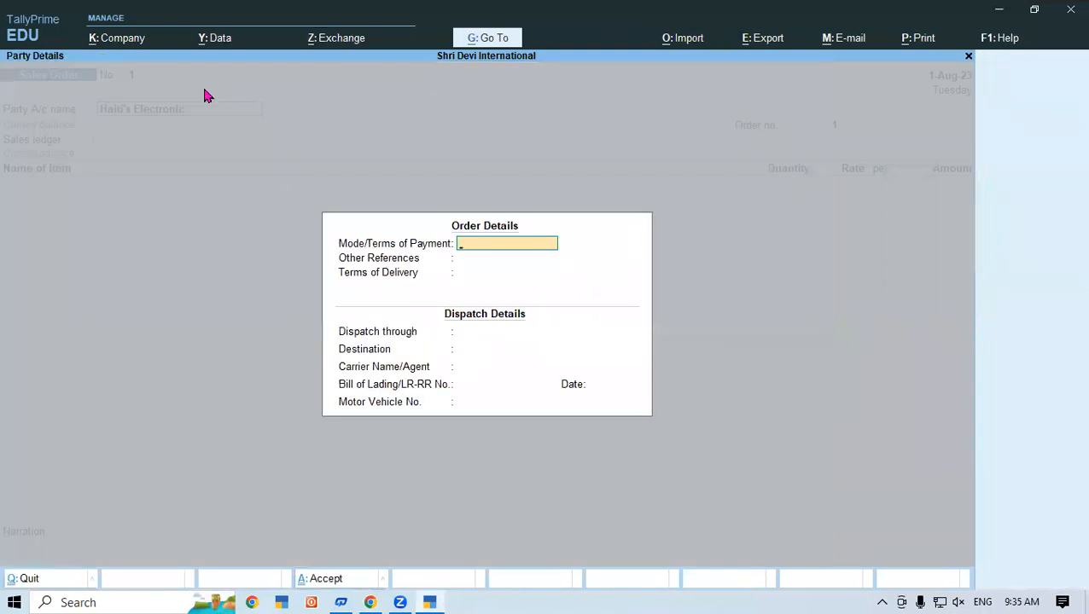
Step: Leave the order and dispatch details blank and accept the default party details for Haiti's Electronic
key("Return")
key("Return")
key("Return")
key("Return")
key("Return")
key("Return")
key("Return")
key("Return")
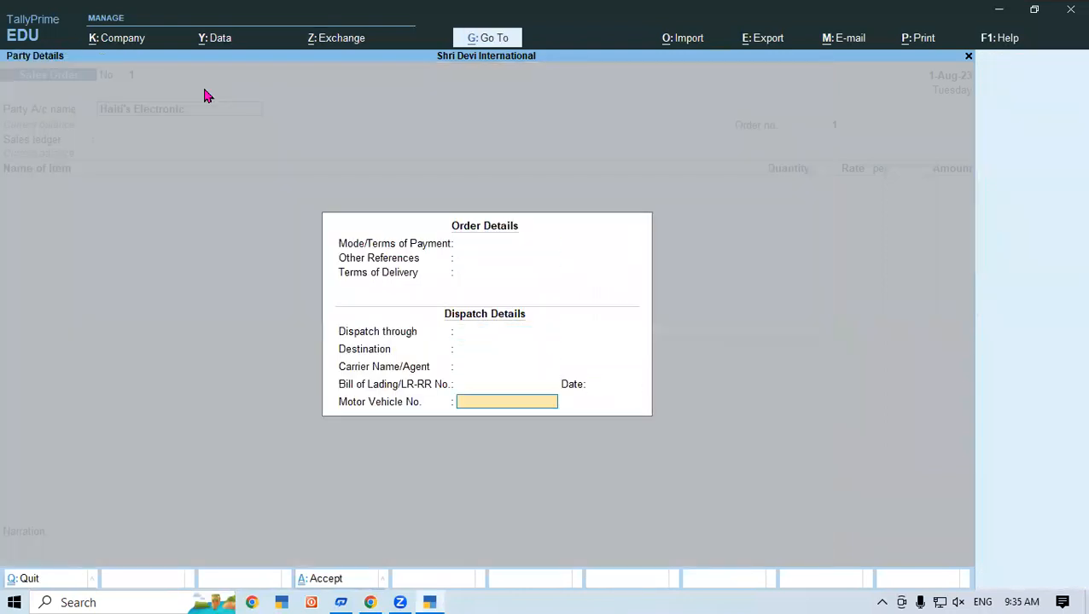
key("Return")
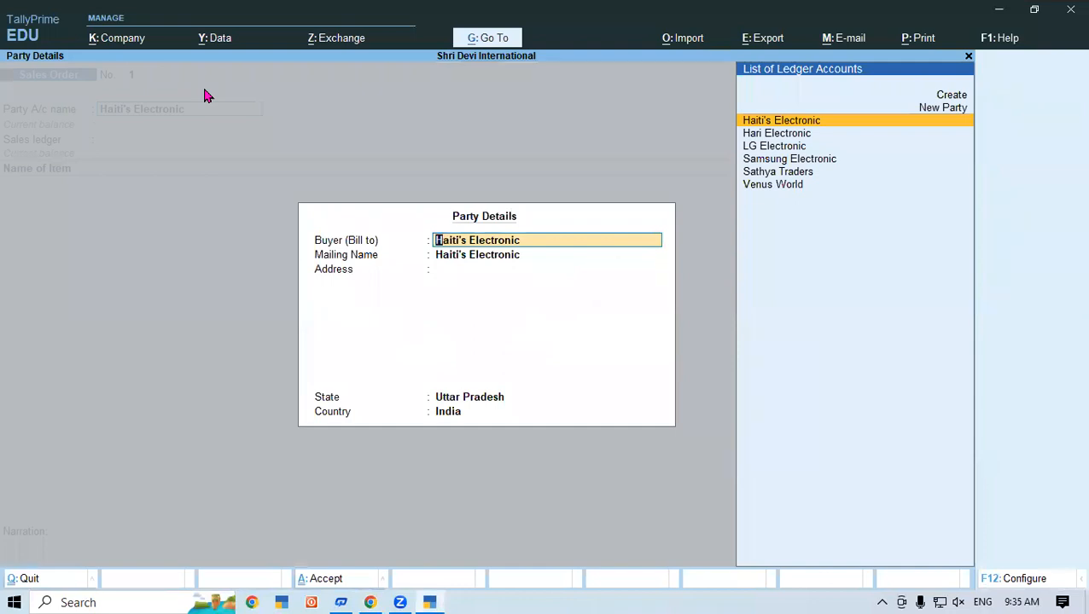
key("Return")
key("Return")
key("Return")
key("Return")
key("Return")
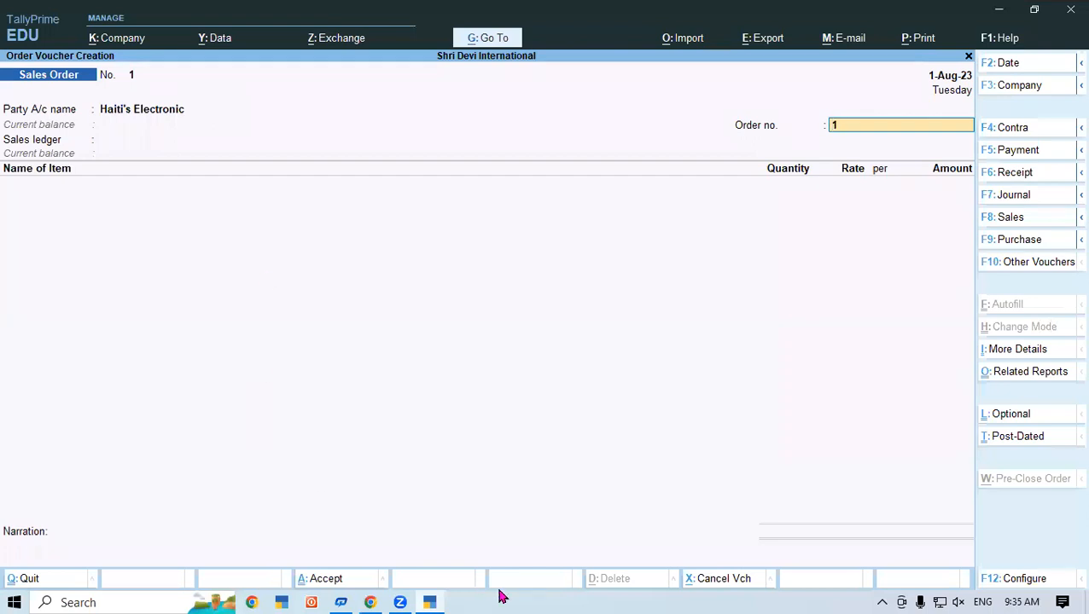
Step: Check the order number in the course document, enter SO-01 as the order number, and choose Sales A/c as the sales ledger
left_click(434, 599)
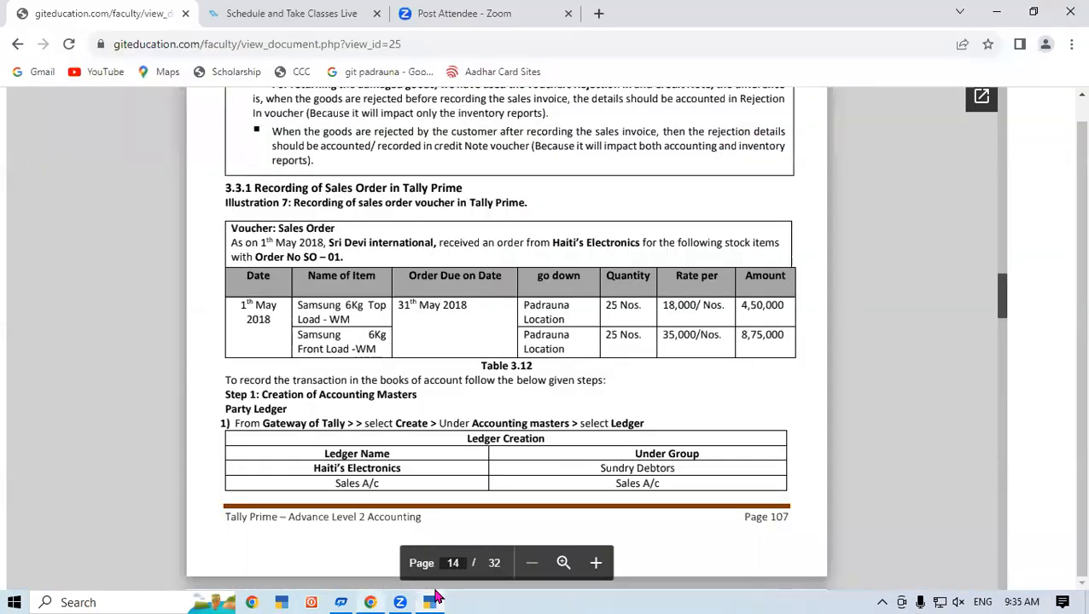
left_click(433, 599)
type("s")
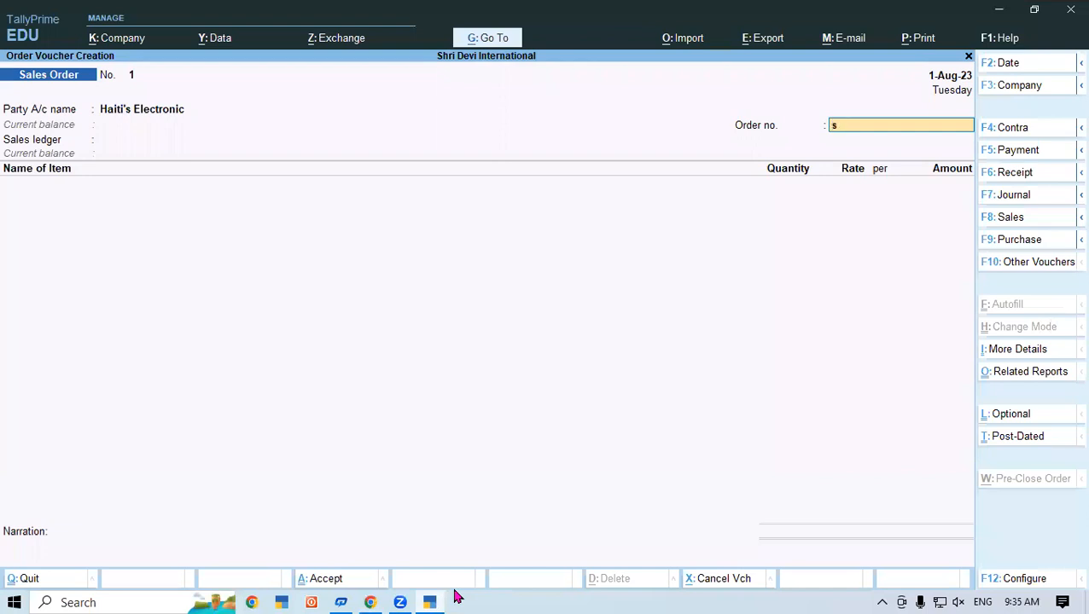
key("BackSpace")
type("SO-01")
key("Return")
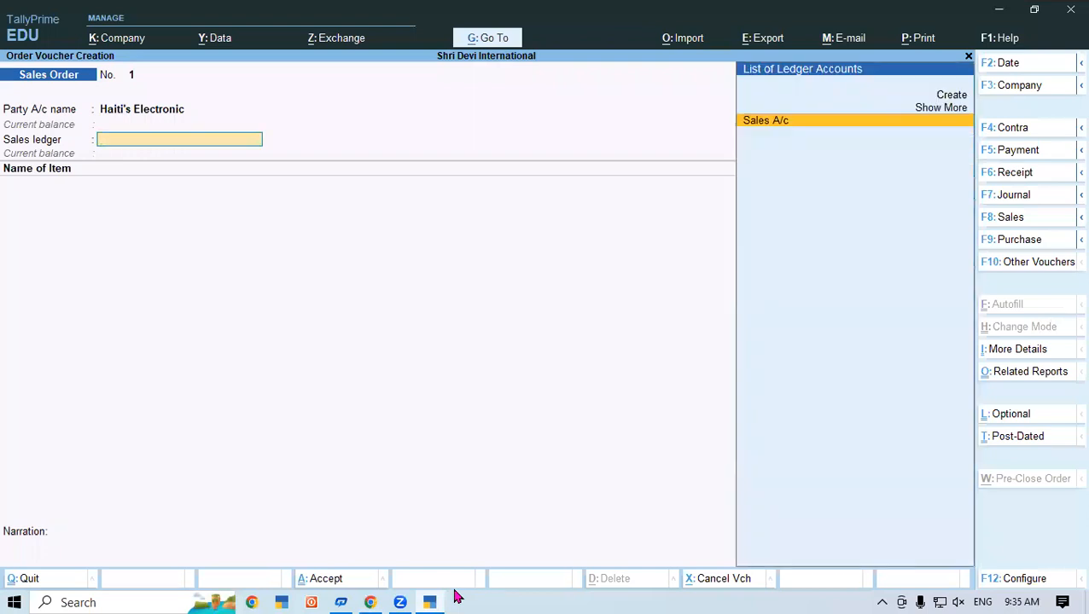
key("Return")
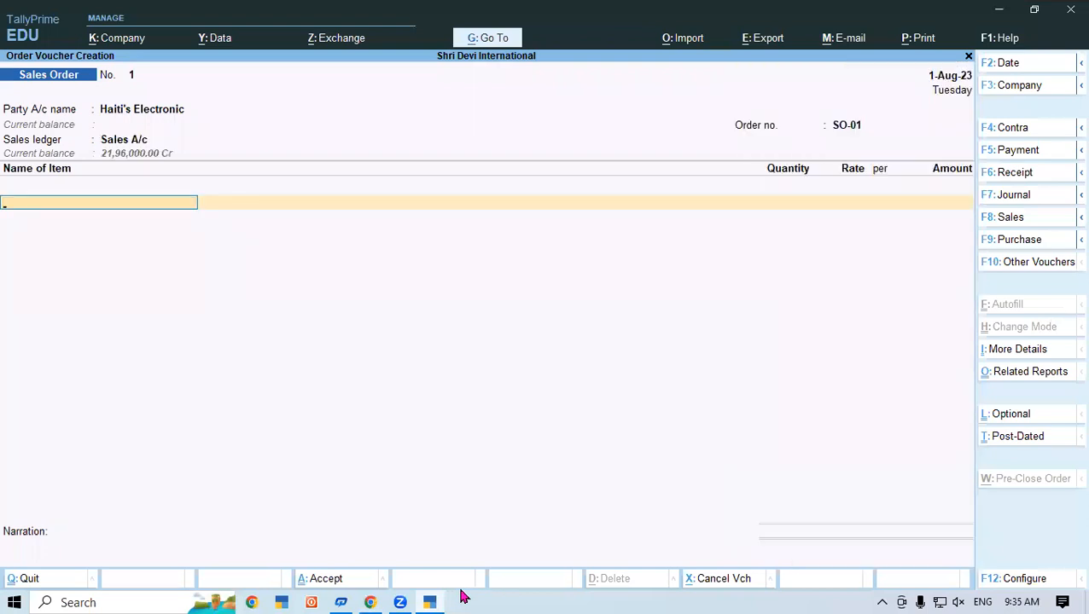
Step: Check the ordered items in the document, add Samsung 6 Kg Top Load Wm to the sales order, and accept its due date of 1-Aug-23
left_click(443, 598)
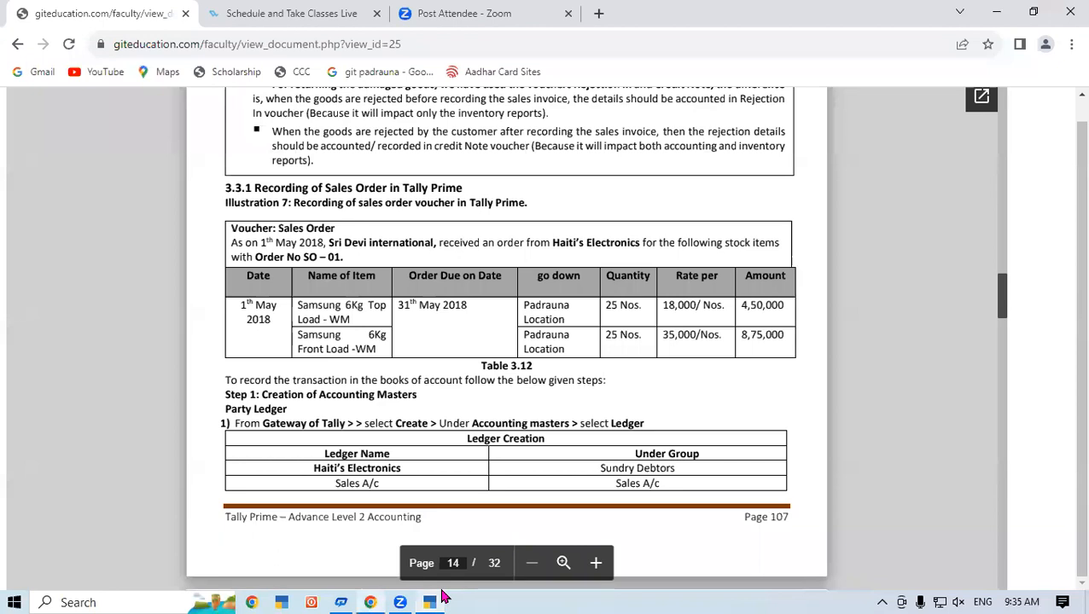
left_click(429, 603)
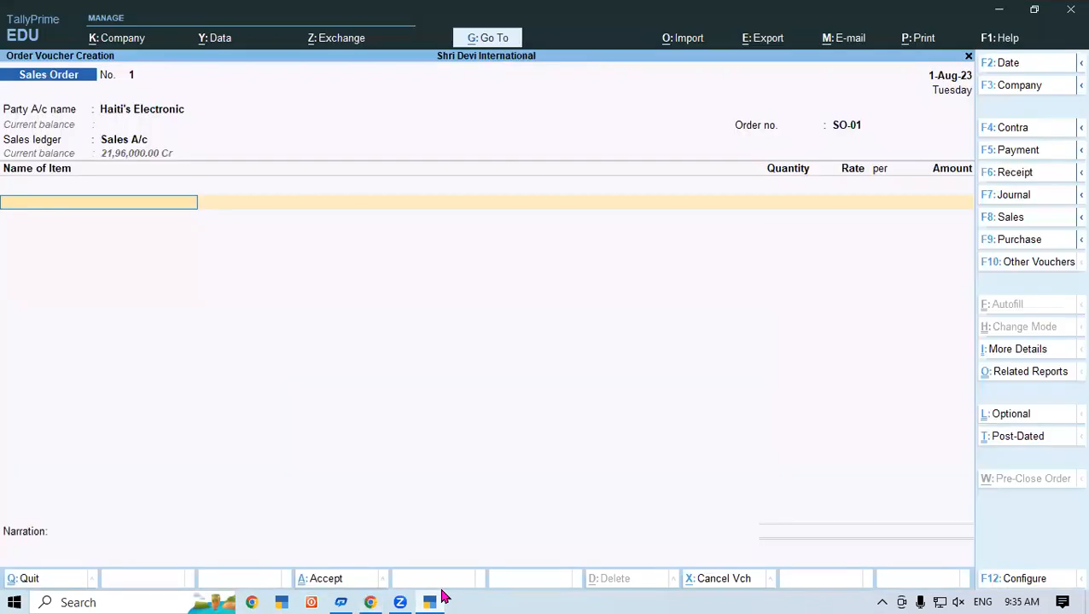
type("Sa")
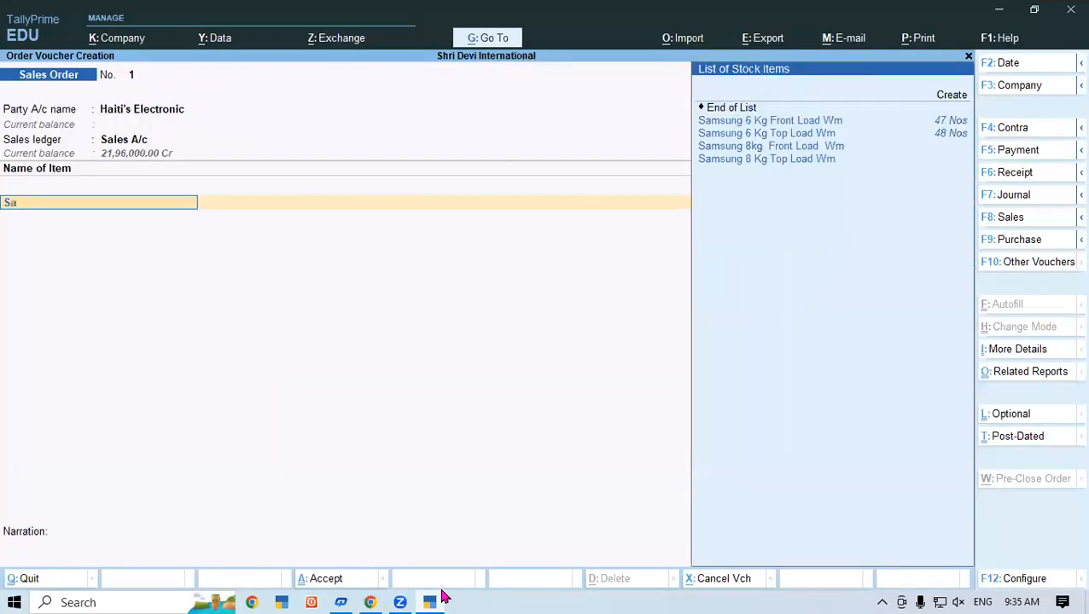
key("Down")
key("Down")
key("Down")
key("Down")
key("Up")
key("Up")
key("Return")
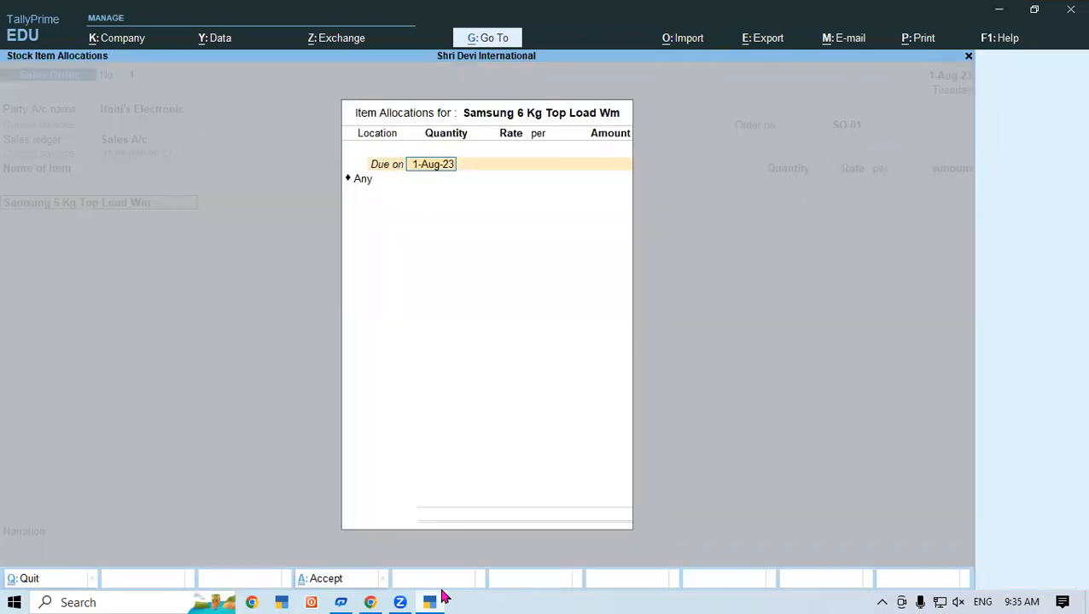
key("Return")
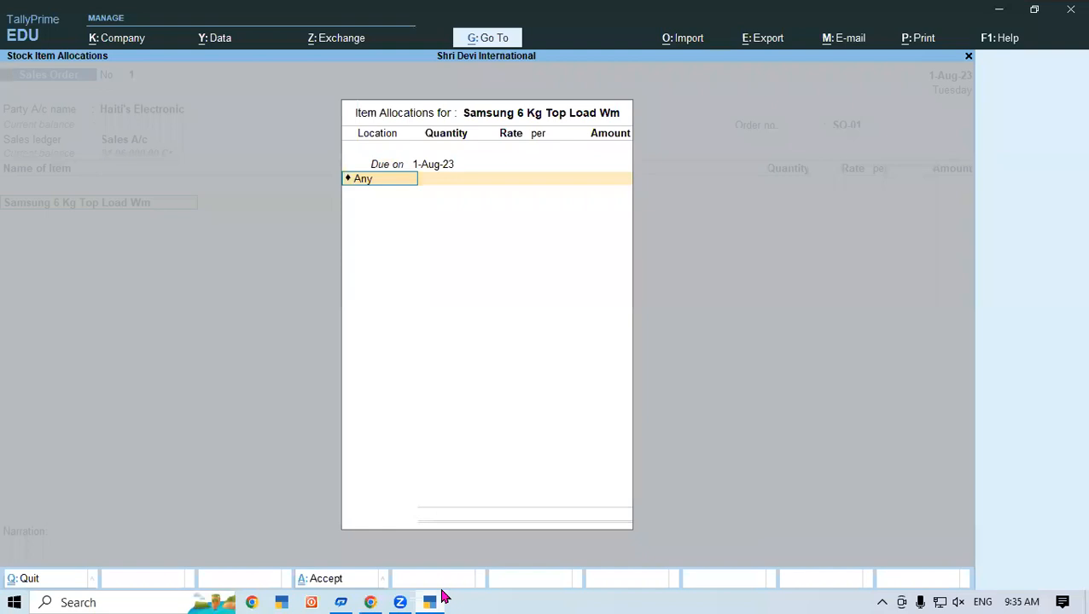
Step: Allocate 25 Nos of Samsung 6 Kg Top Load Wm from the Karnataka location at a rate of 18,000 per Nos
type("P")
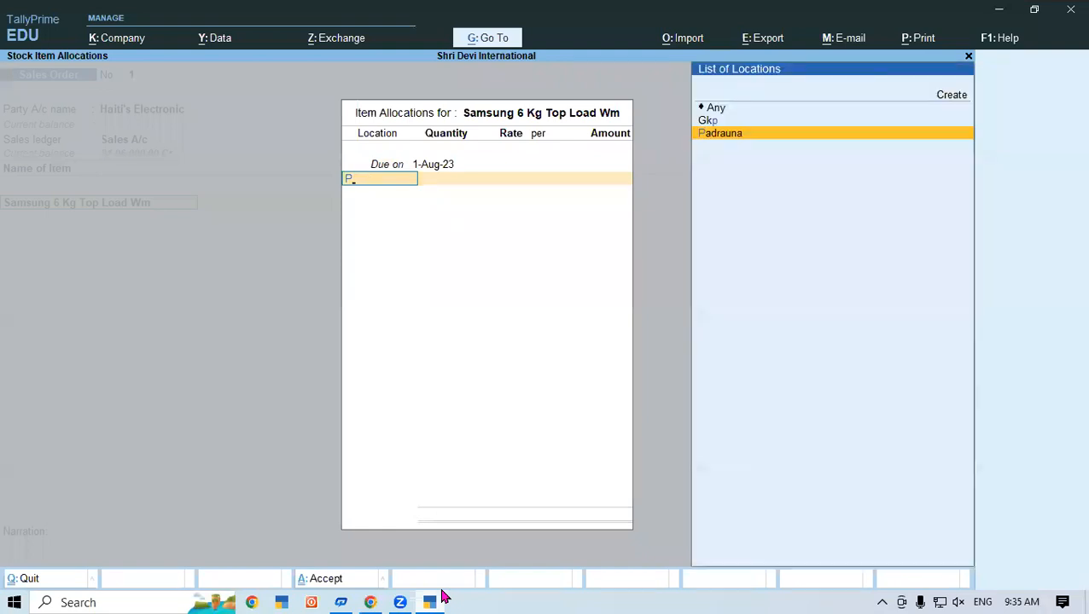
key("BackSpace")
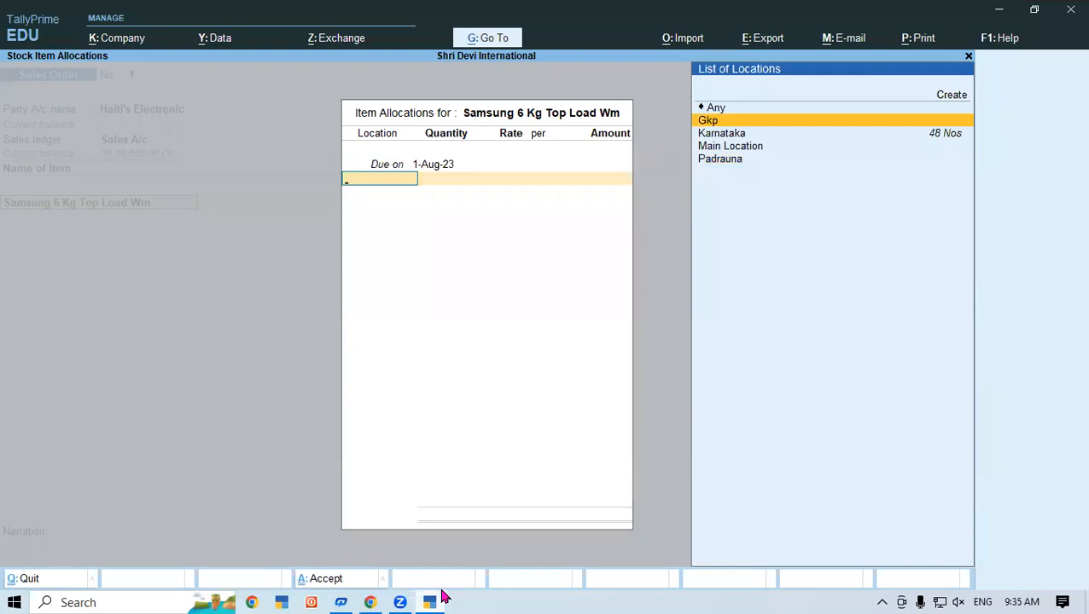
type("Kar")
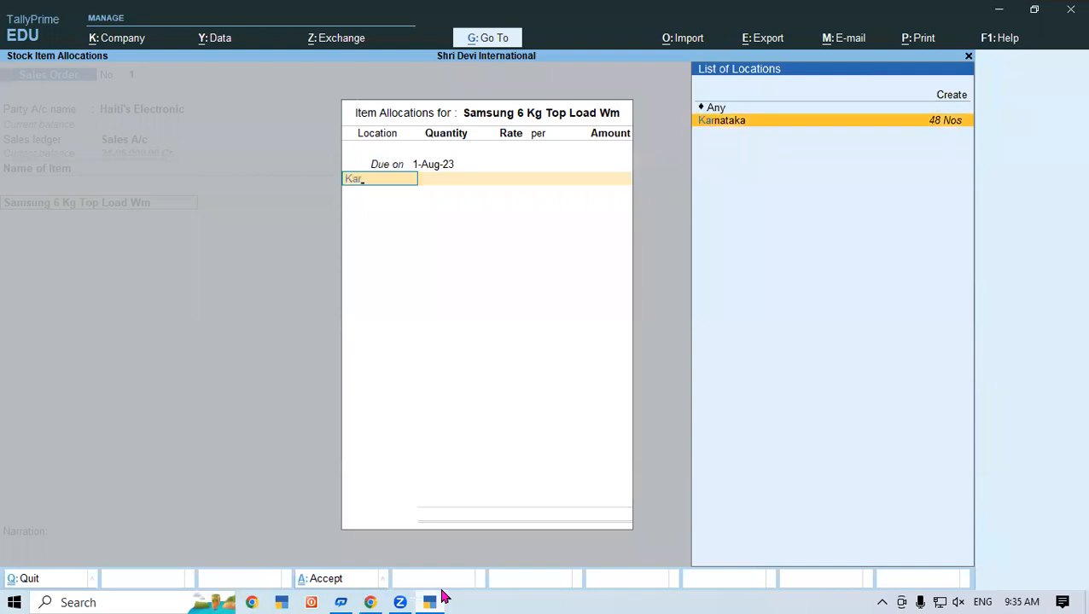
key("Return")
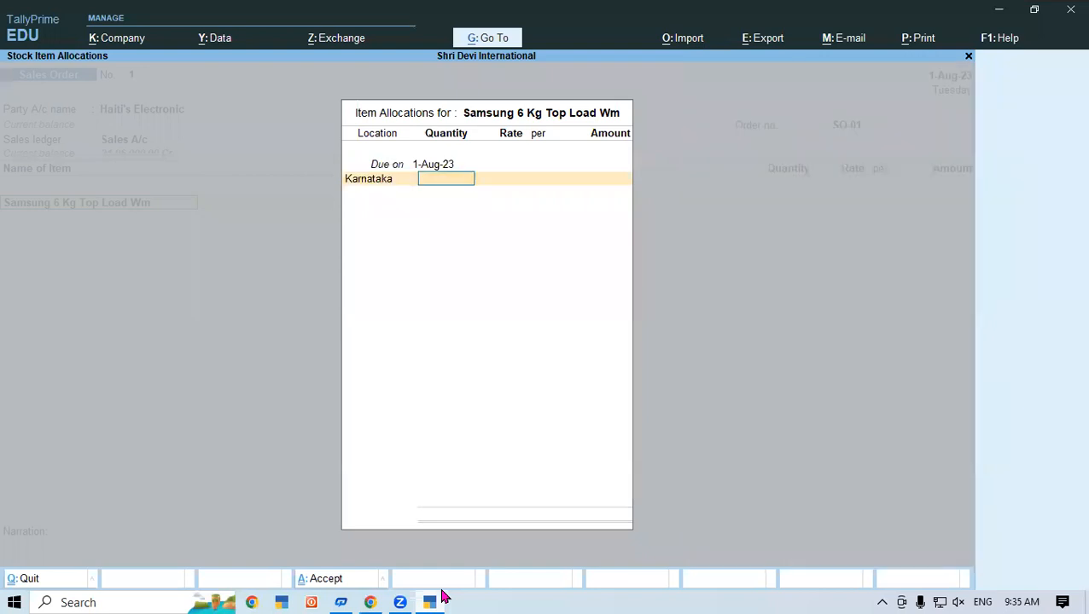
type("25")
key("Return")
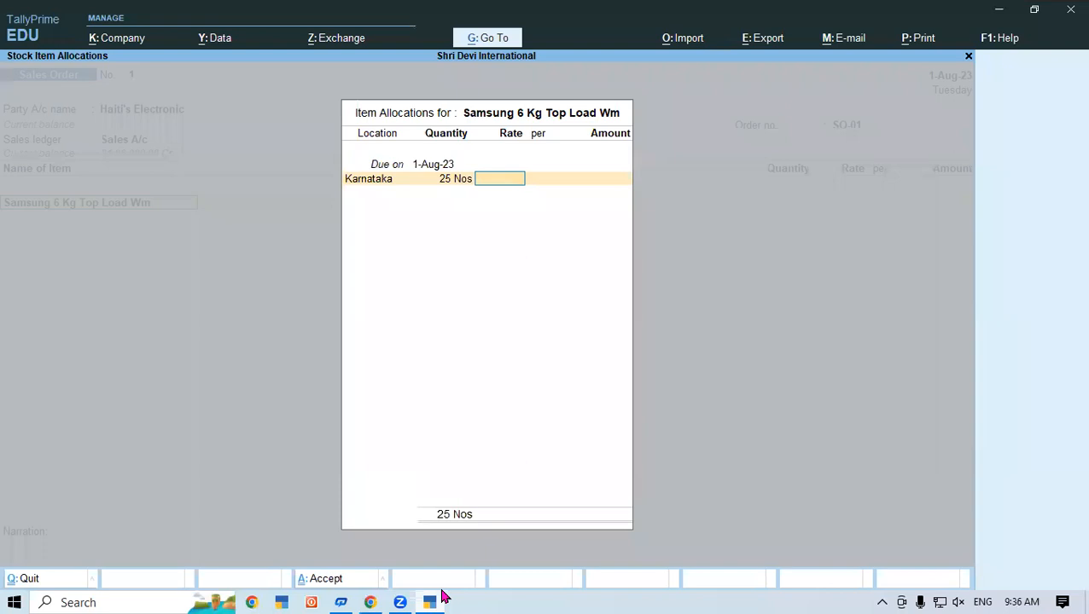
type("18000")
key("Return")
key("Return")
key("Return")
key("Return")
Step: Add Samsung 6 Kg Front Load Wm as the order's second item and accept its due date of 1-Aug-23
type("Sam")
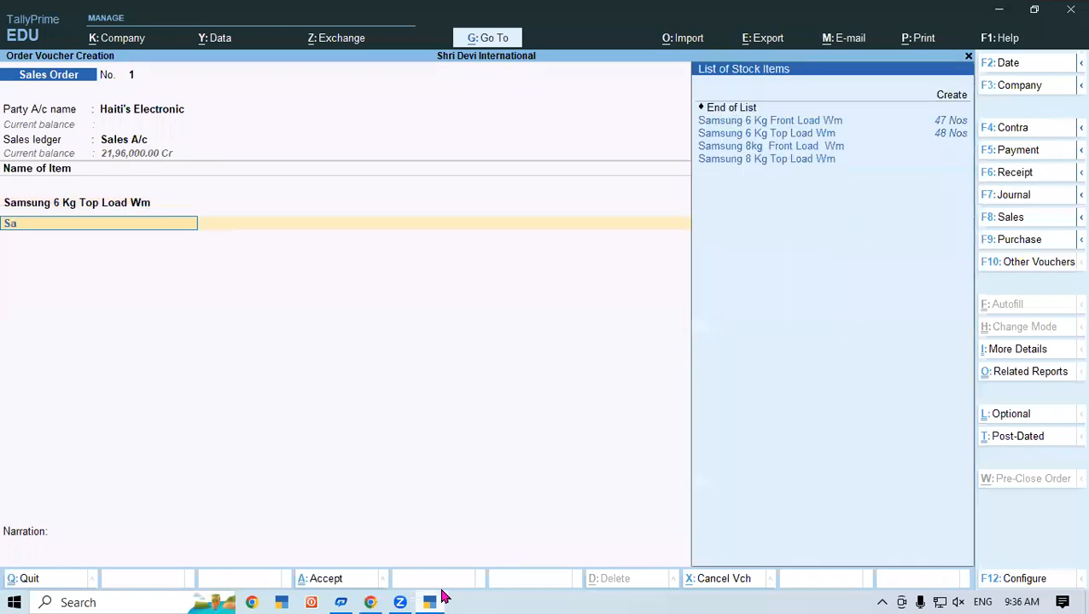
key("Up")
key("Up")
key("Up")
key("Up")
key("Return")
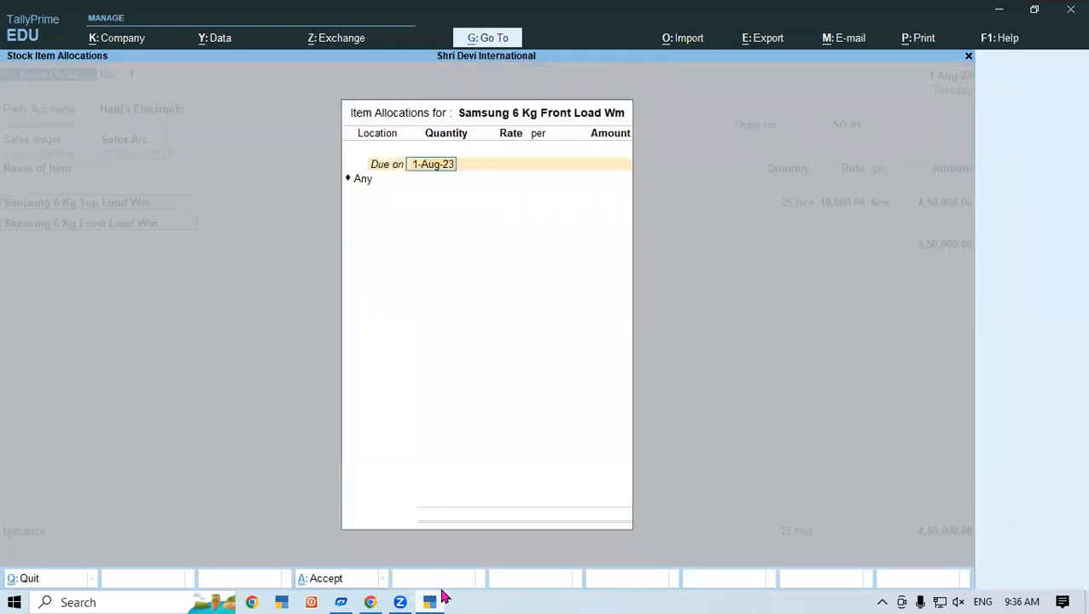
key("Return")
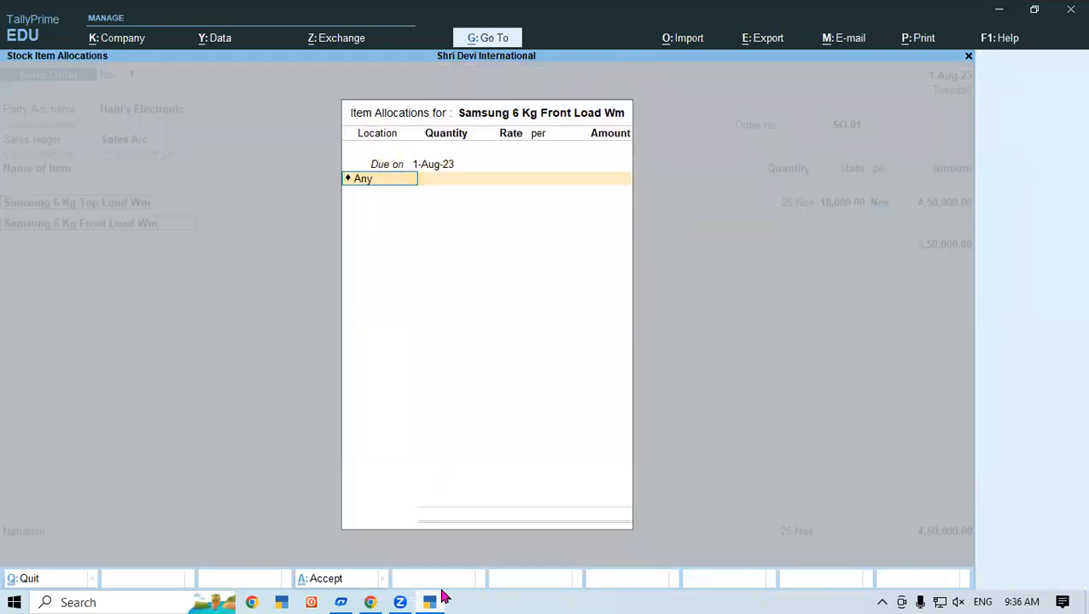
Step: Allocate 25 Nos of Samsung 6 Kg Front Load Wm from the Karnataka location at a rate of 35,000 per Nos
type("K")
key("Return")
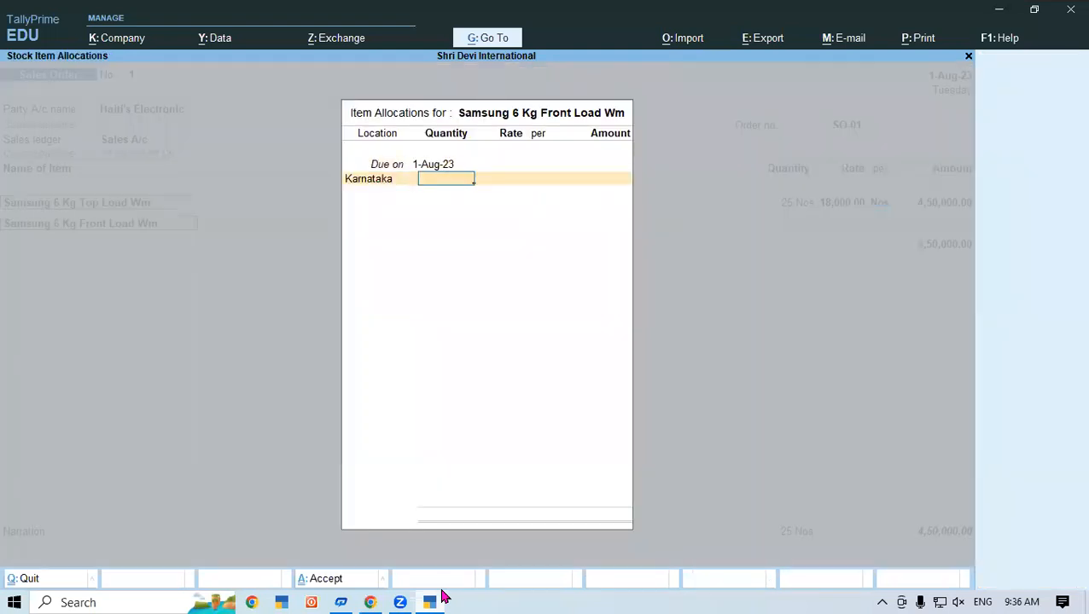
type("25")
key("Return")
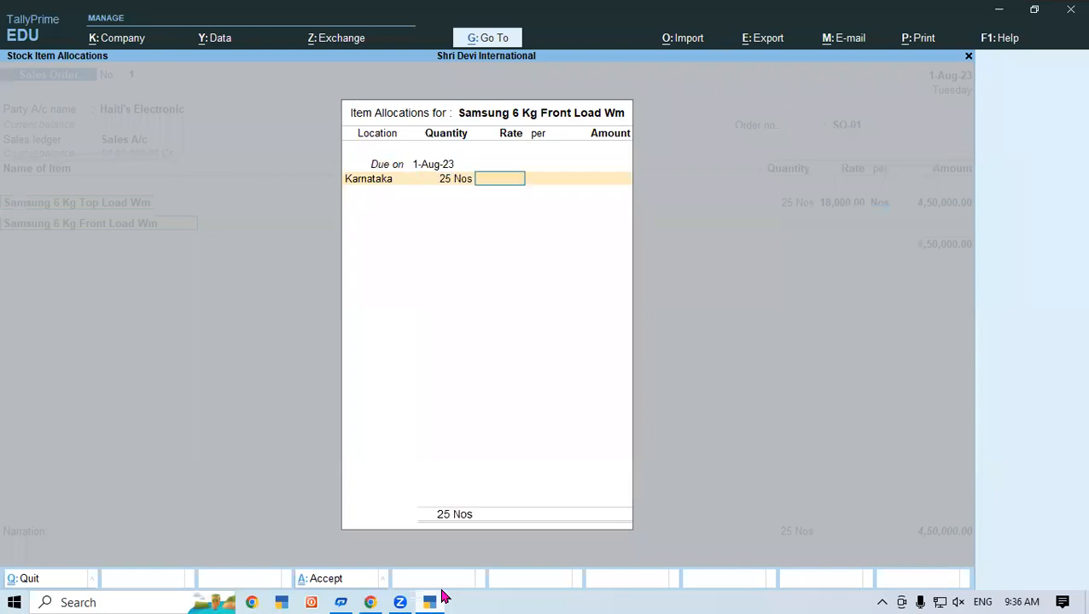
type("35000")
key("Return")
key("Return")
key("Return")
key("Return")
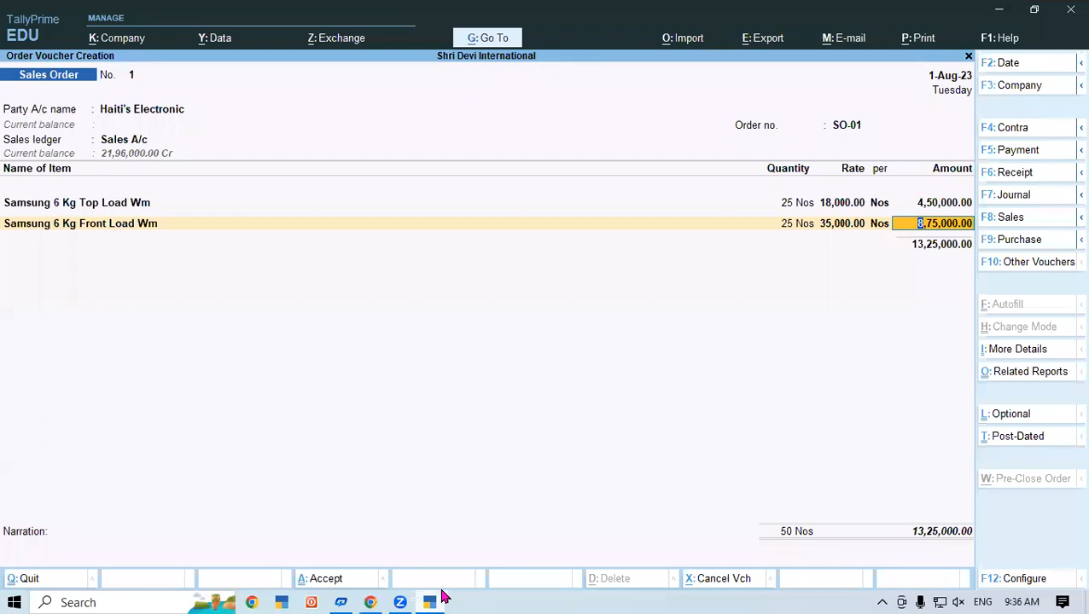
Step: End the item list, leave the narration blank, and save sales order SO-01
key("Return")
key("Return")
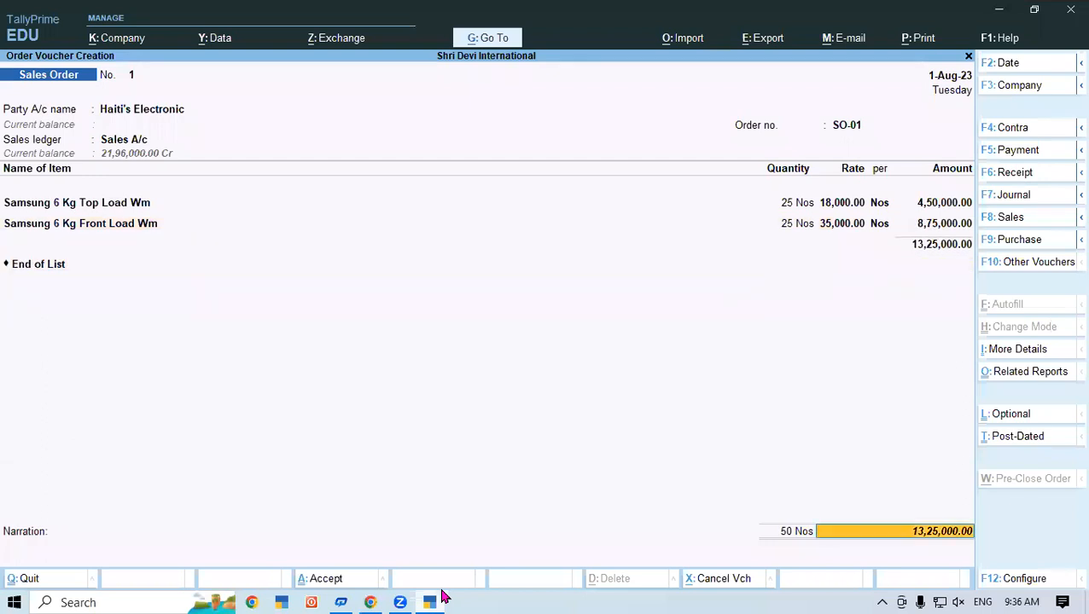
key("Return")
key("Return")
key("Return")
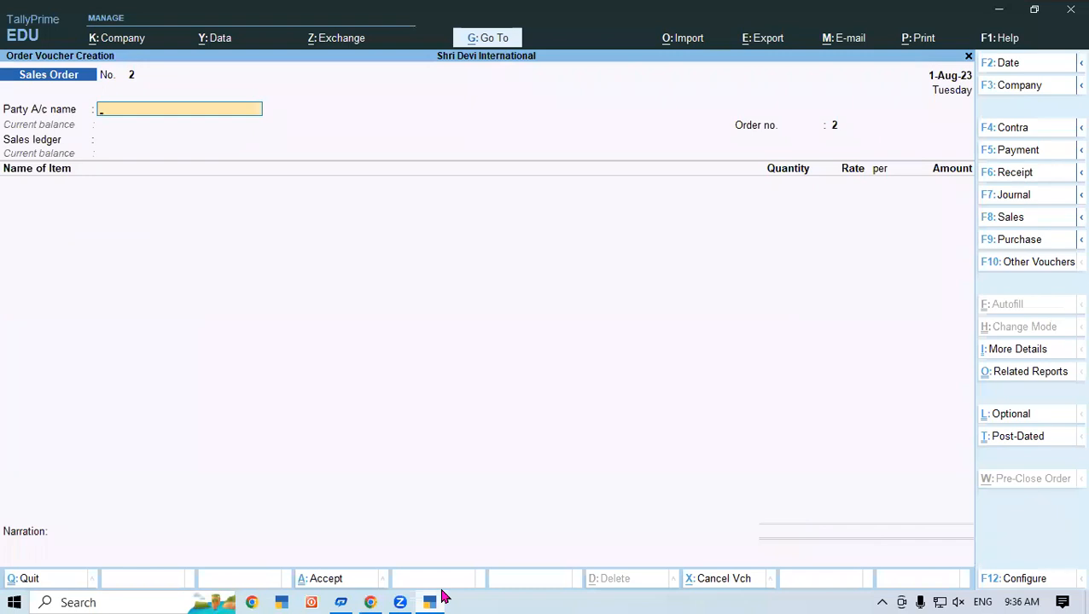
Step: Read the next sales order activity in the course document and start a new party ledger named Meena Electronic
left_click(435, 601)
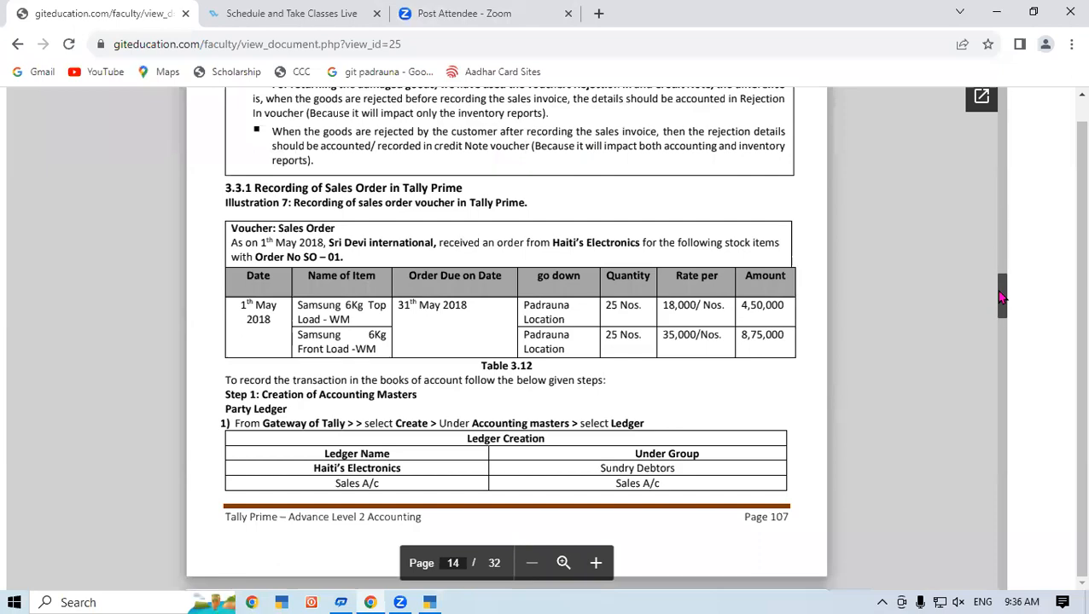
mouse_move(1004, 297)
left_mouse_down()
mouse_move(1004, 309)
mouse_move(997, 299)
left_mouse_up()
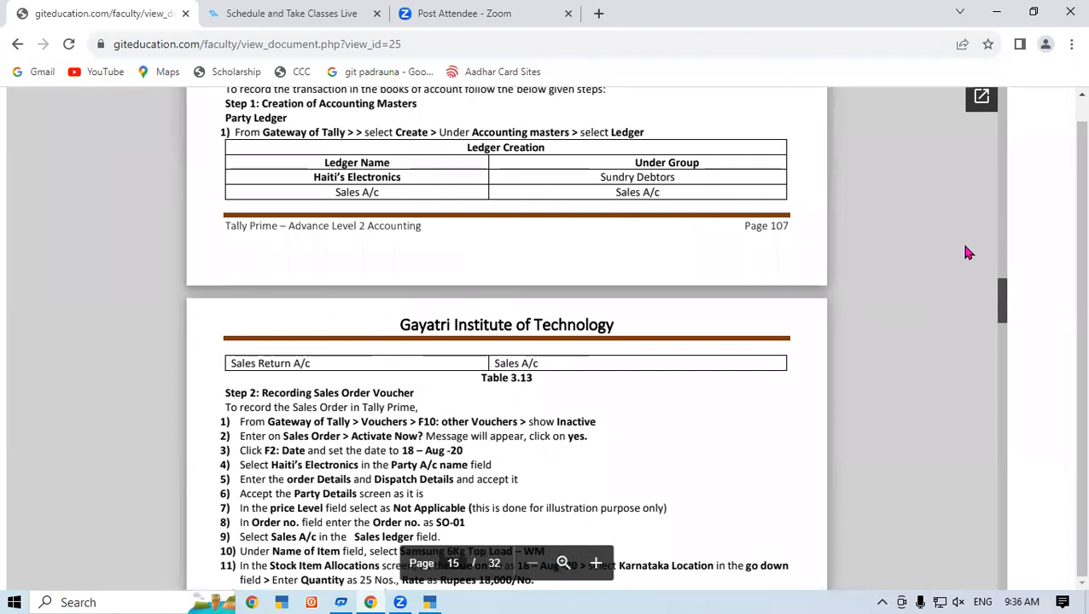
left_click_drag(1006, 302, 1005, 306)
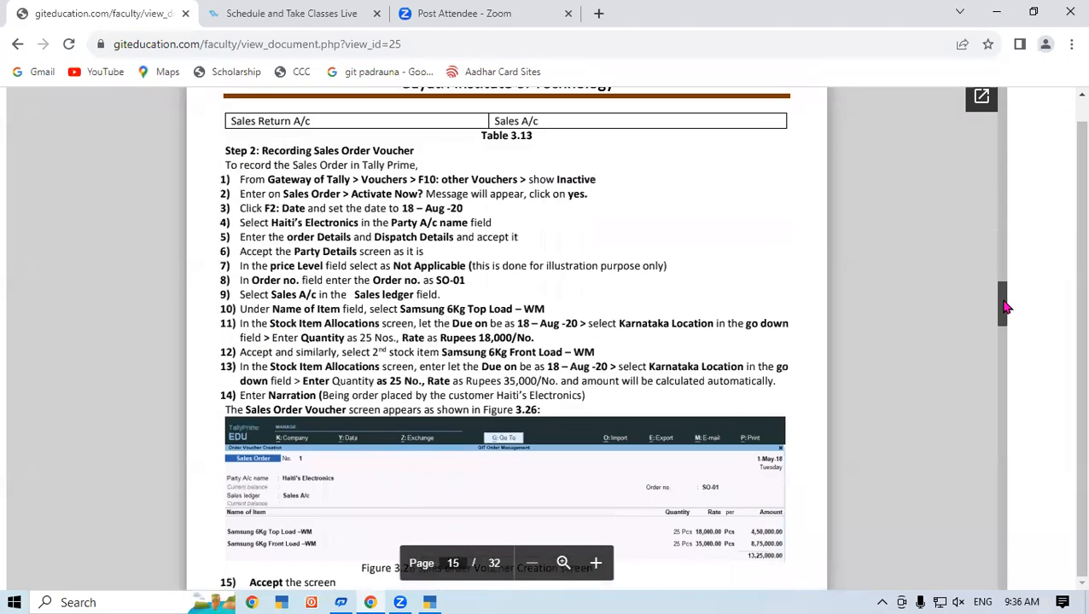
scroll(1004, 309, "down", 3)
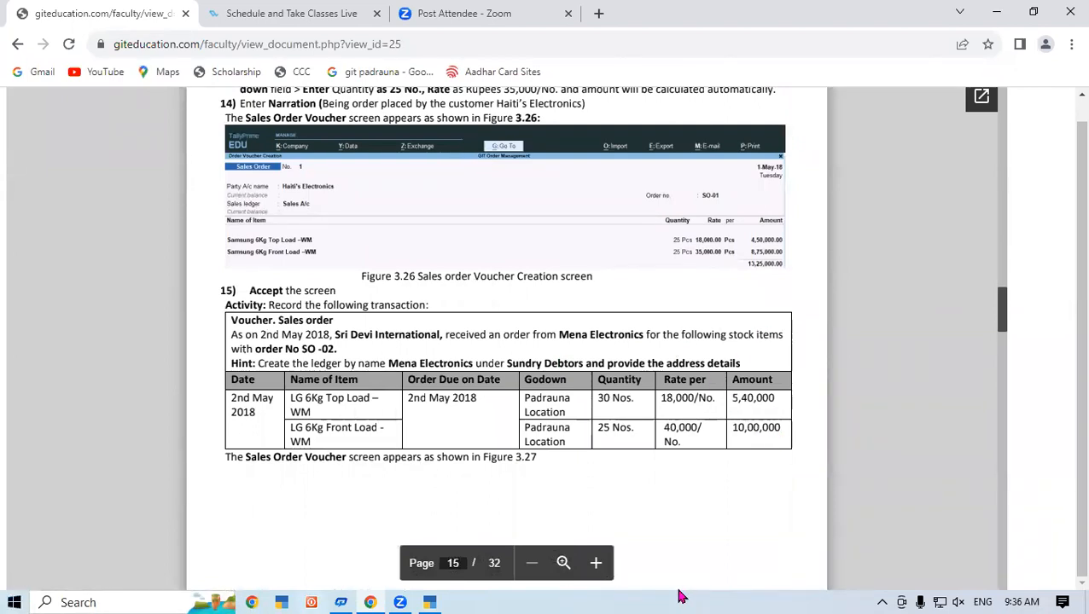
left_click(430, 600)
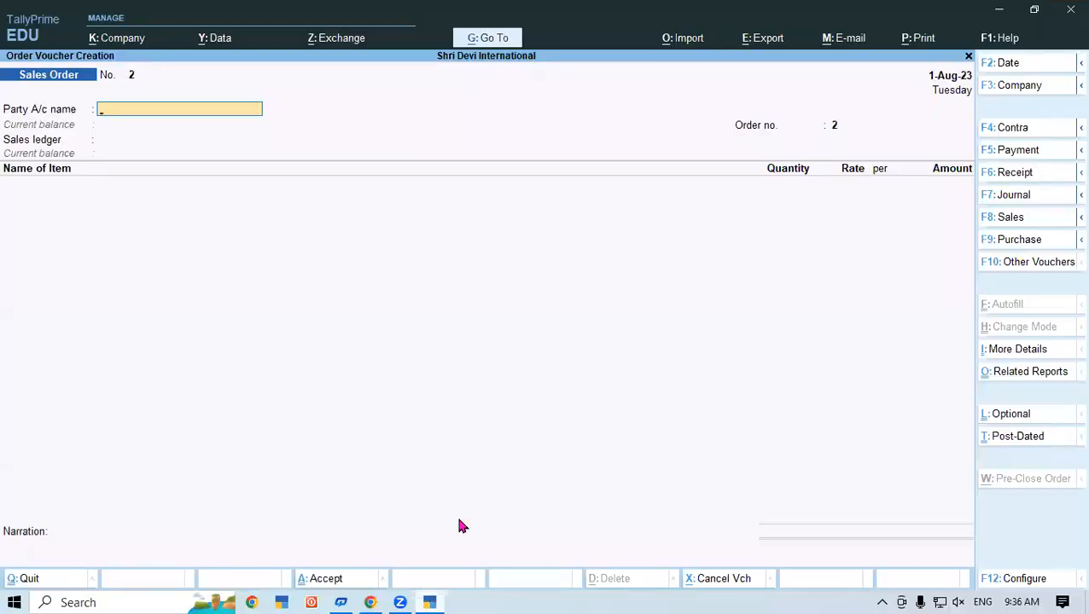
key("alt+c")
type("Meena")
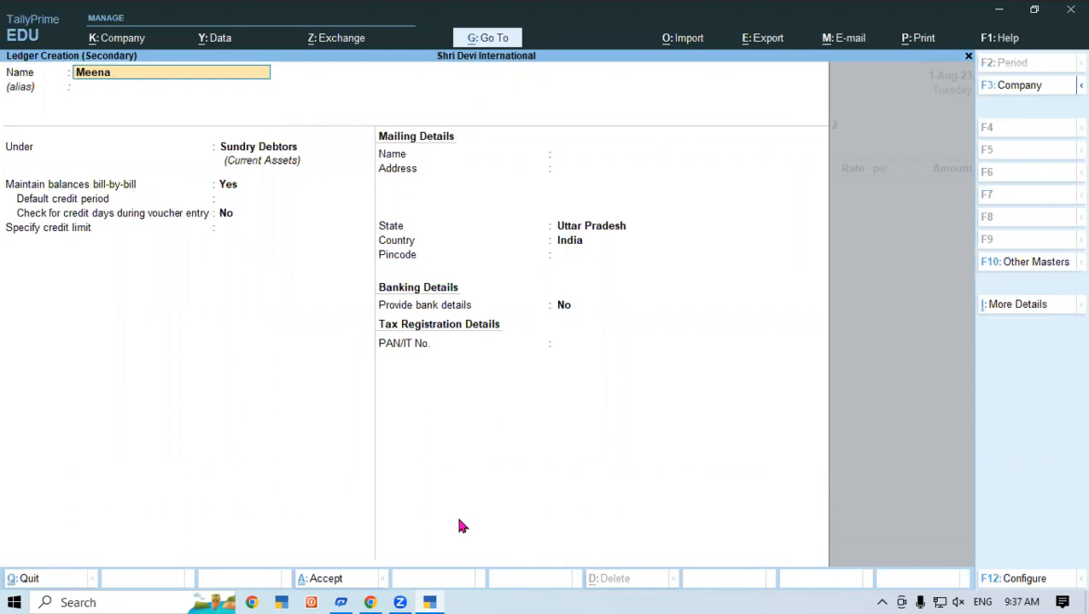
type("Electronic")
Step: Keep the remaining defaults of the Meena Electronic ledger under Sundry Debtors and save it as the order's party
key("Return")
key("Return")
key("Return")
key("Return")
key("Return")
key("Return")
key("Return")
key("Return")
key("Return")
key("Return")
key("Return")
key("Return")
key("Return")
key("Return")
key("Return")
Step: Leave the order and dispatch details blank and accept the default party details for Meena Electronic
key("Return")
key("Return")
key("Return")
key("Return")
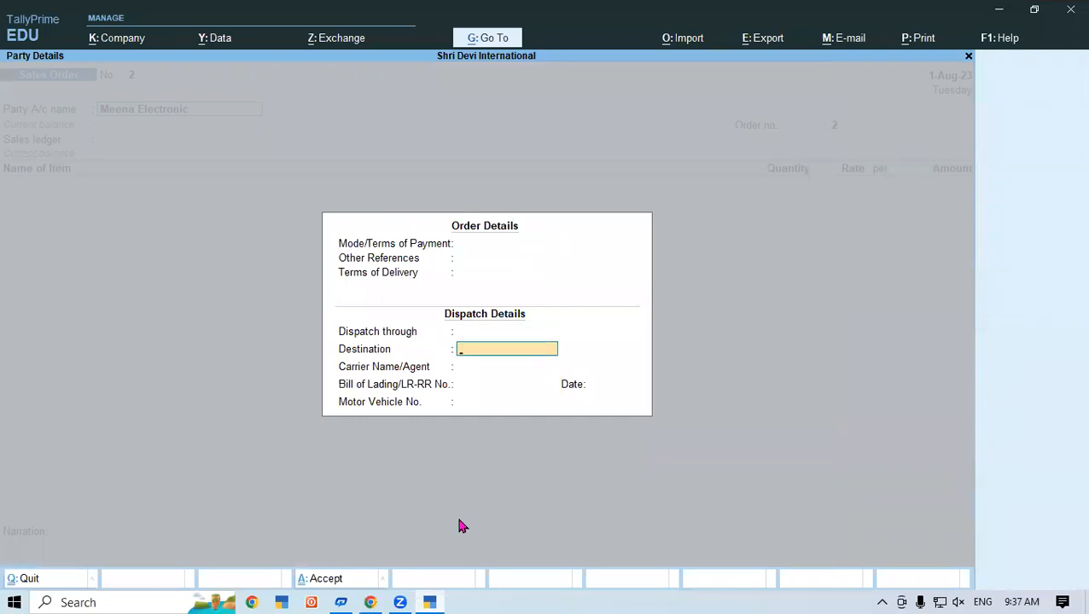
key("Return")
key("Return")
key("Return")
key("Return")
key("Return")
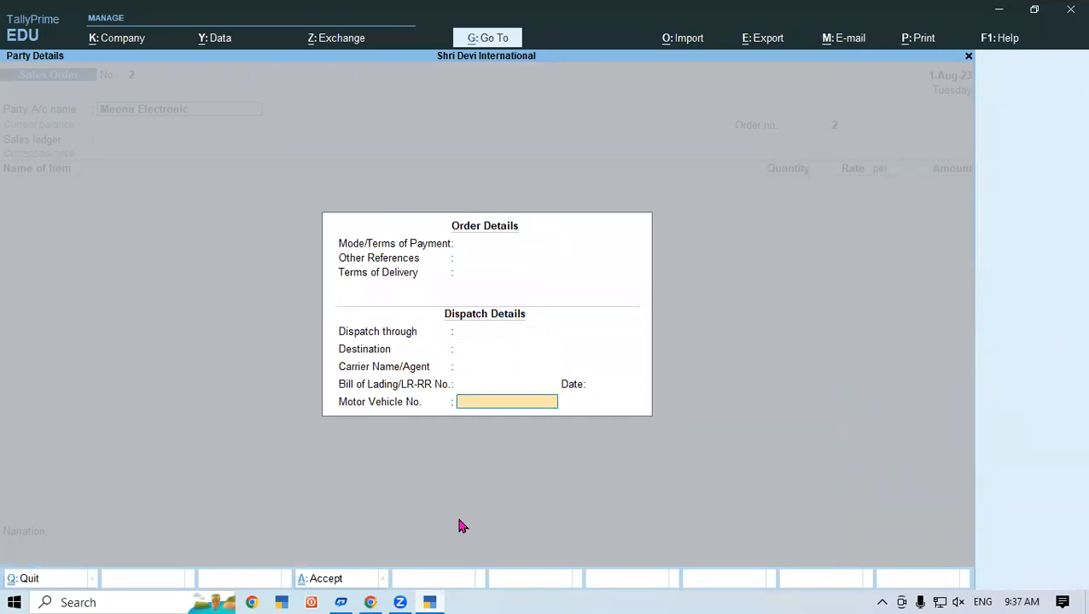
key("Return")
key("Return")
key("Return")
key("Return")
key("Return")
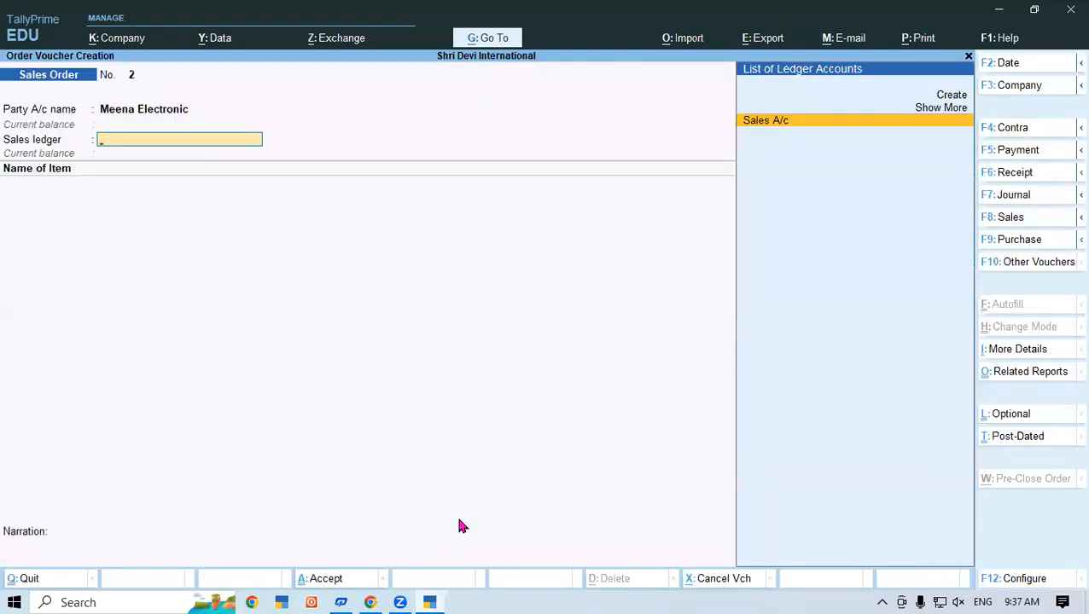
Step: Enter SO-02 as the order number and choose Sales A/c as the sales ledger
key("Return")
type("SO-02")
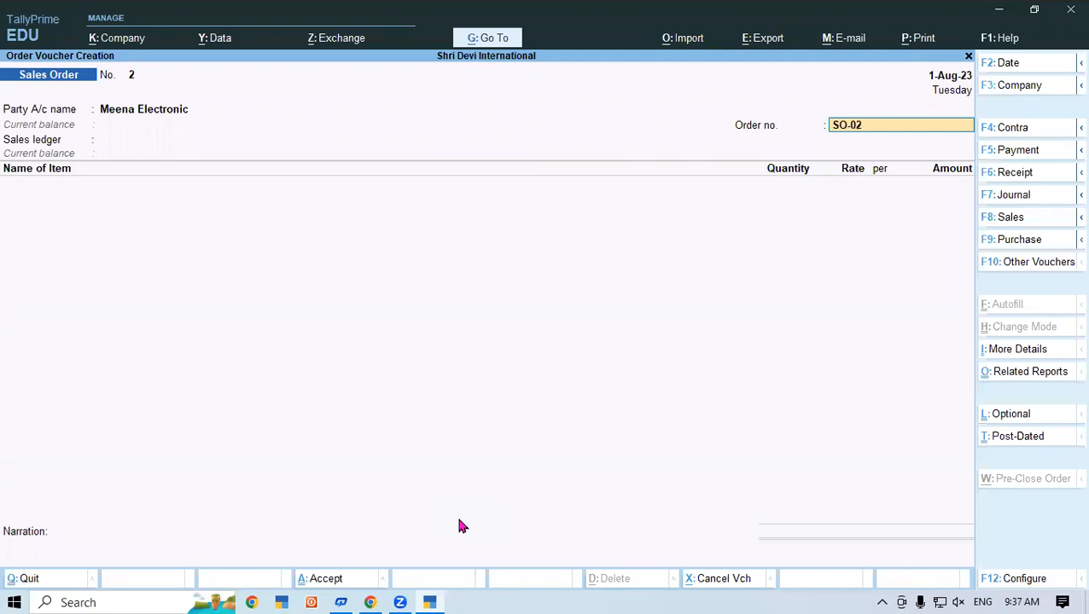
key("Return")
key("Return")
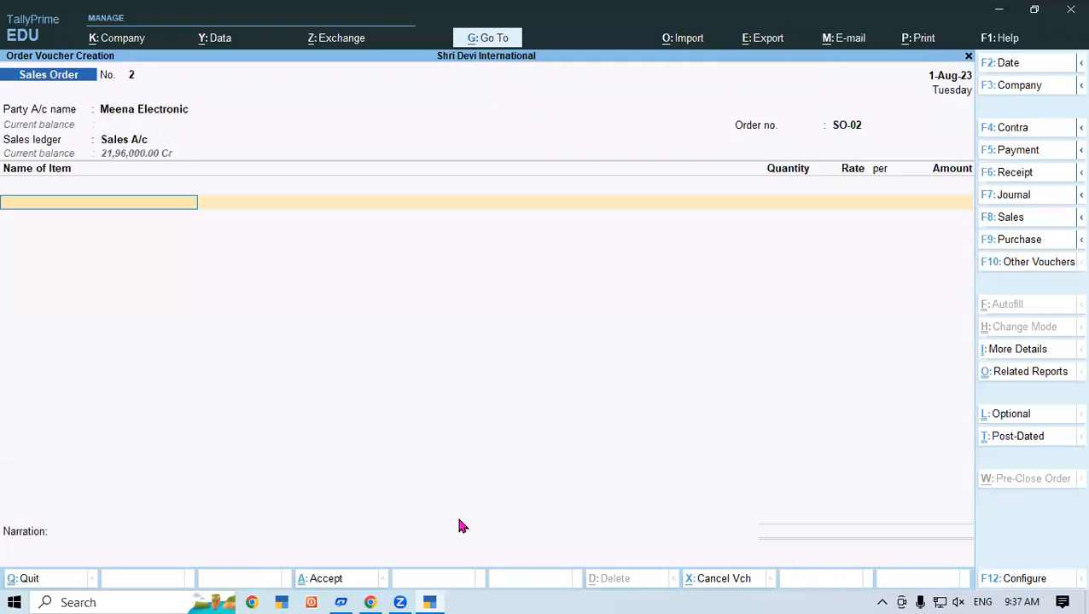
Step: Check the ordered items in the course document, add Lg 6 Kg Top Load Wm, and accept its due date of 1-Aug-23
left_click(432, 600)
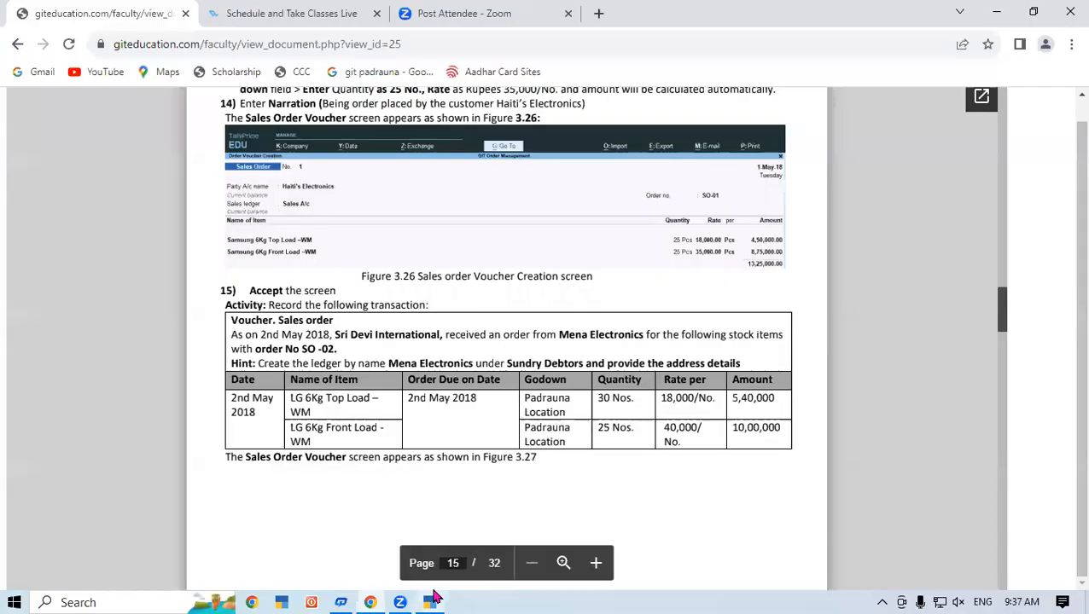
left_click(432, 600)
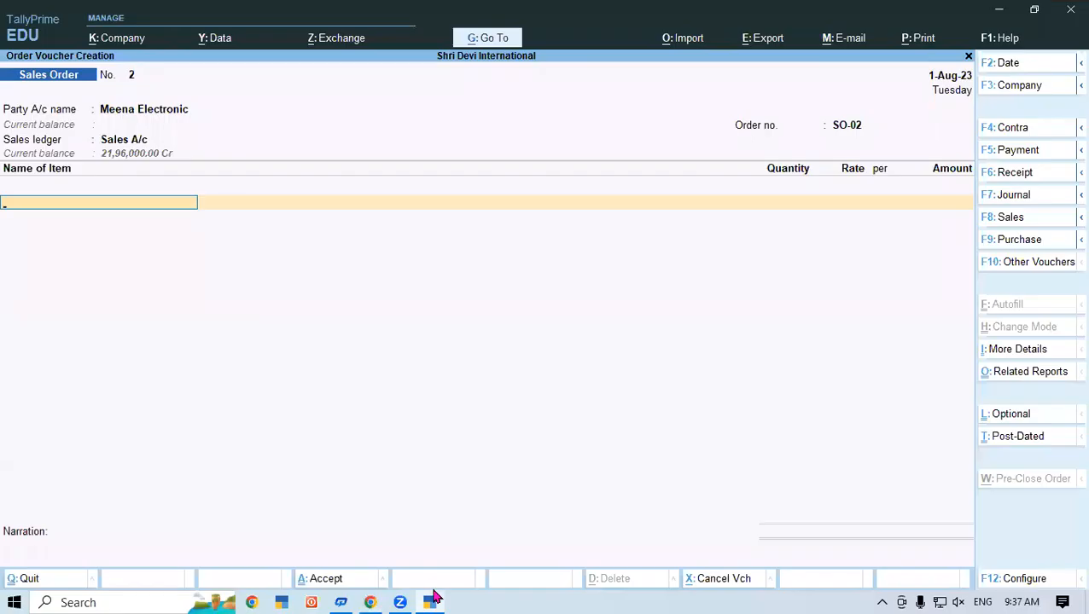
type("Lg")
key("Down")
key("Down")
key("Return")
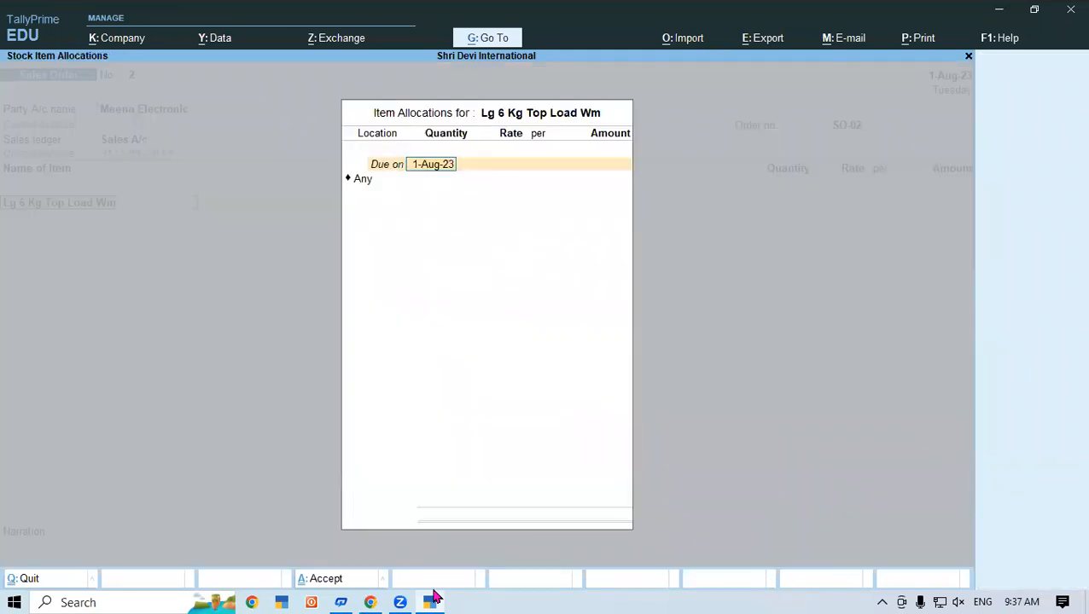
key("Return")
Step: Allocate 30 Nos of Lg 6 Kg Top Load Wm from the Karnataka location, accepting the rate of 18,000 per Nos
type("K")
key("Return")
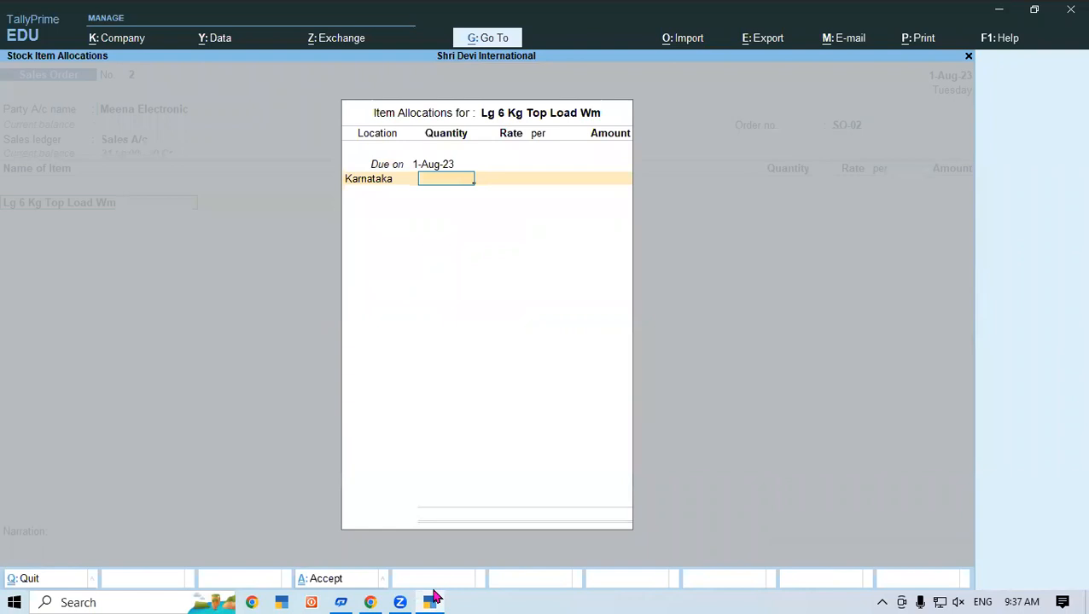
type("30")
key("Return")
key("Return")
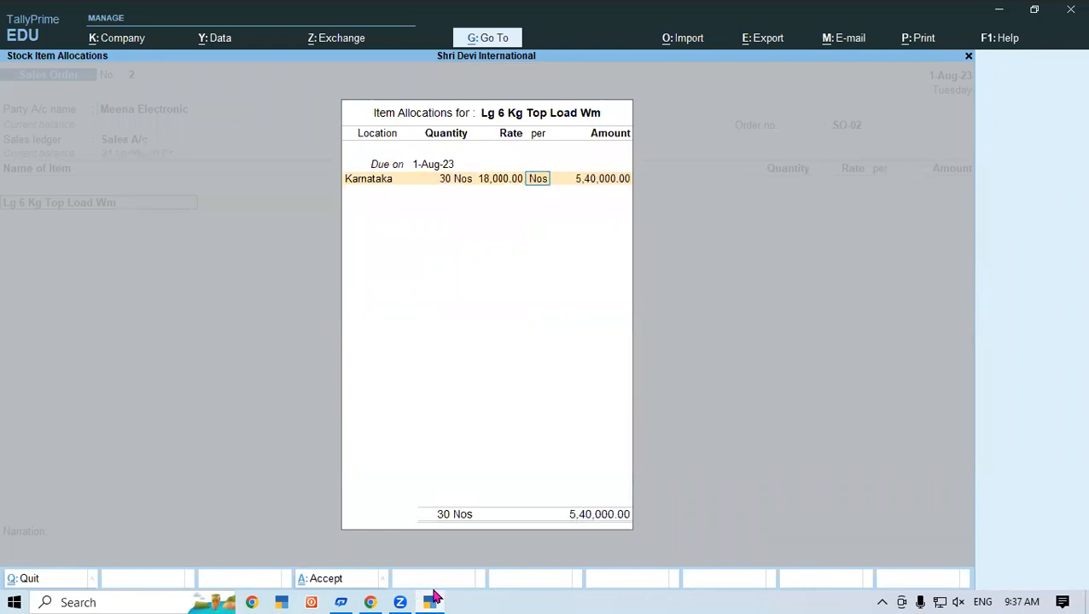
key("Return")
key("Return")
key("Return")
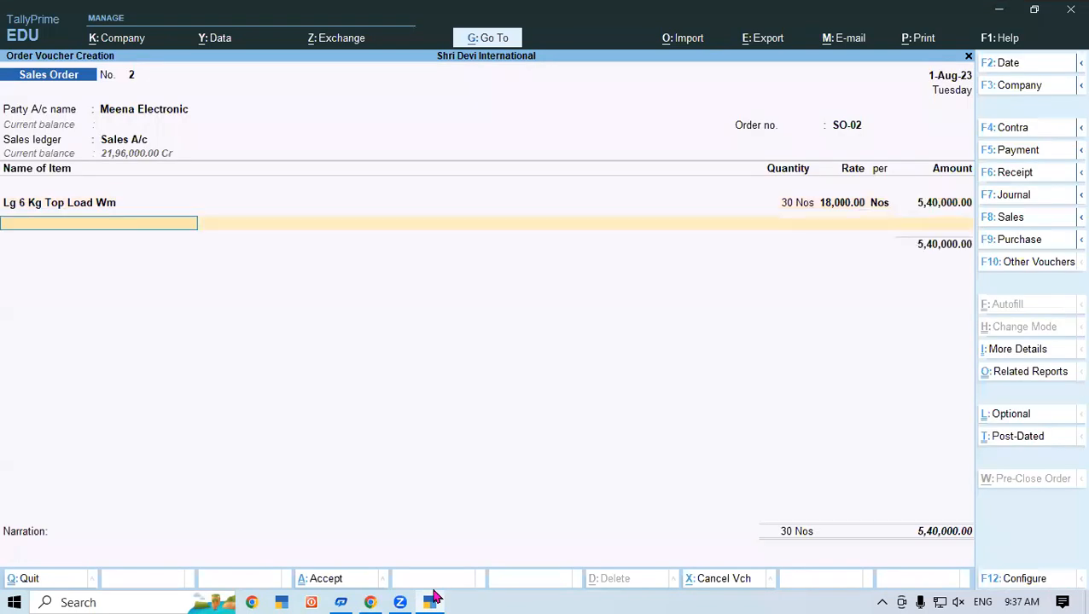
Step: Add Lg 6kg Front Load Wm with 25 Nos from the Karnataka location, accepting due date 1-Aug-23 and the rate of 40,000 per Nos
type("Lg")
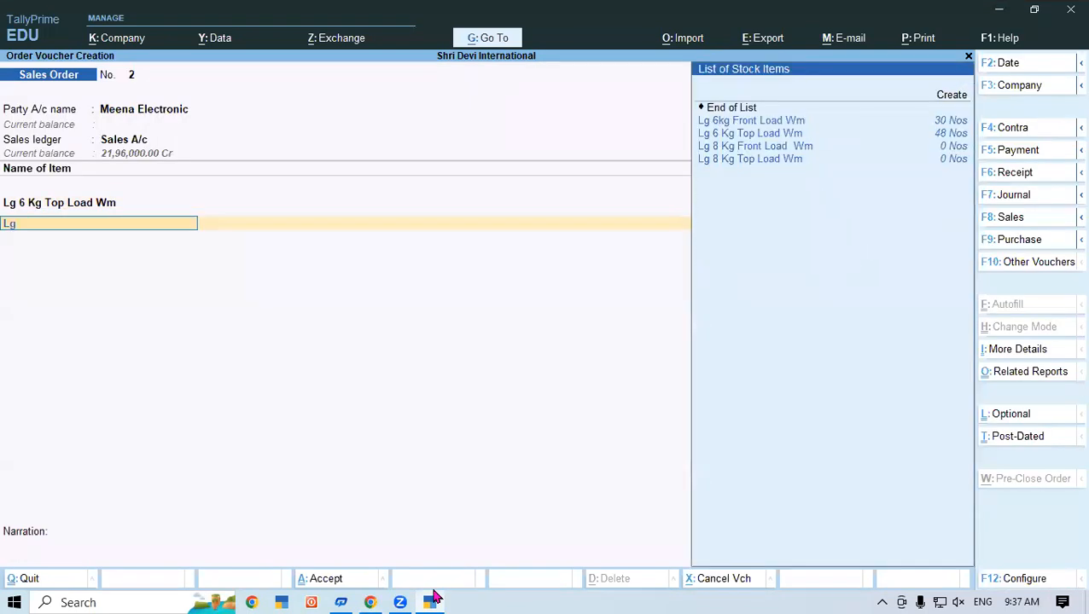
key("Down")
key("Return")
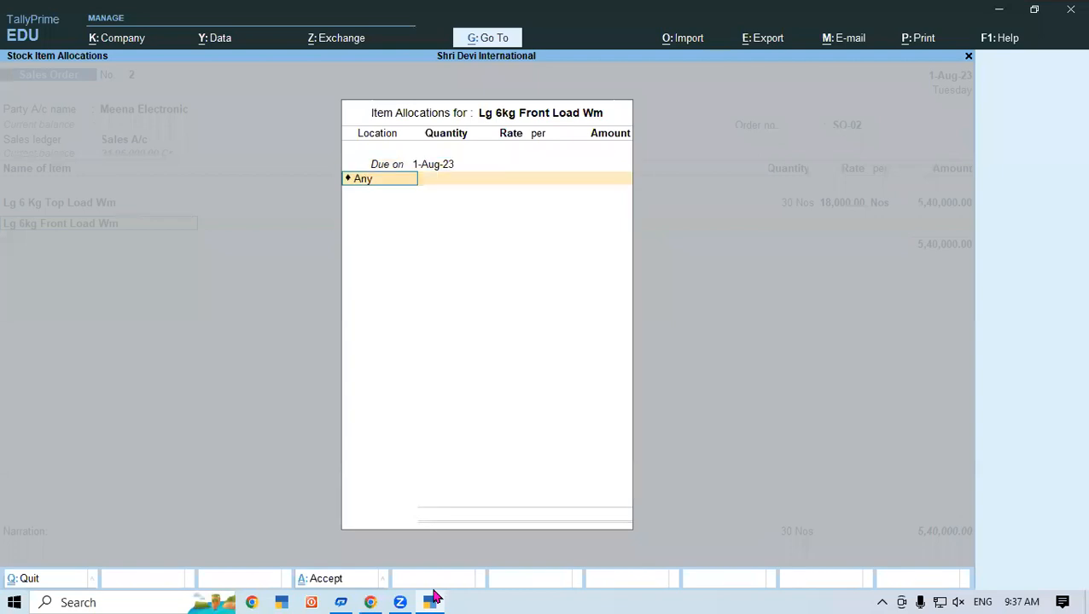
type("K")
key("Return")
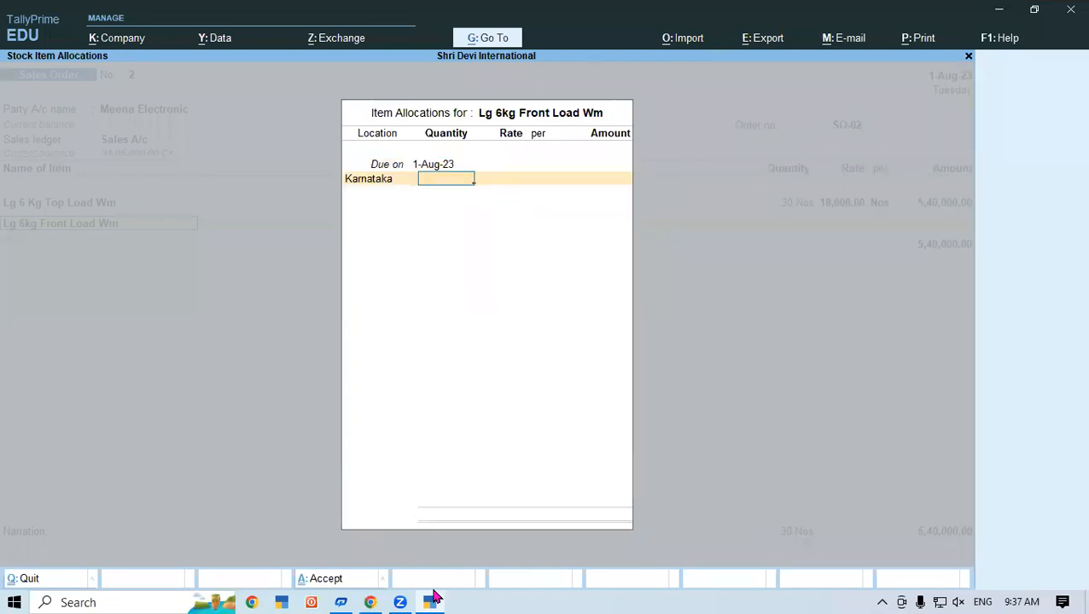
type("25")
key("Return")
key("Return")
key("Return")
key("Return")
key("Return")
key("Return")
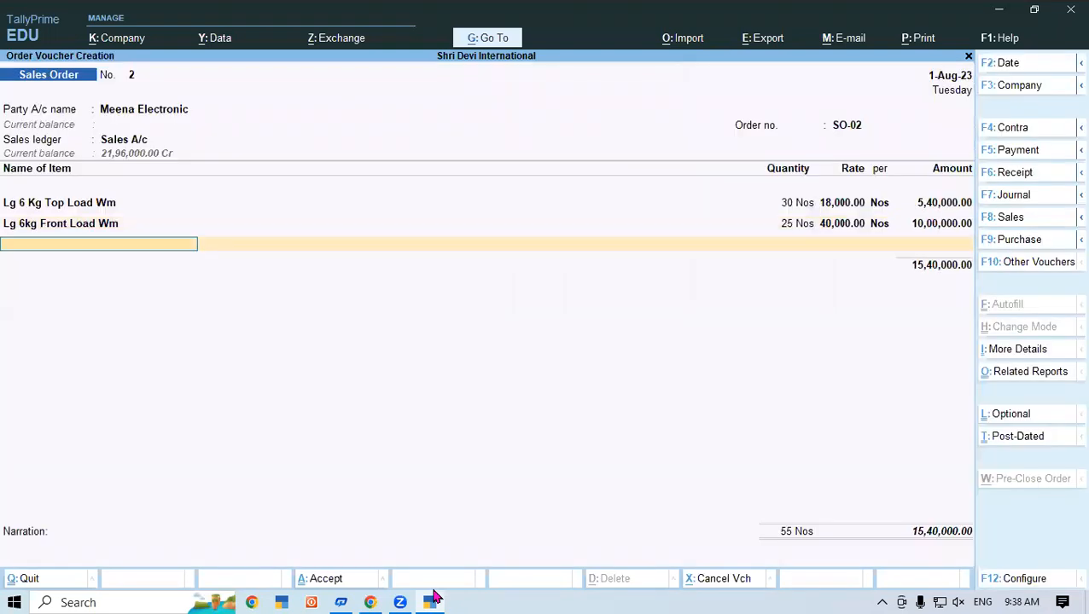
Step: End the item list, leave the narration blank, and save sales order SO-02
key("Return")
key("Return")
key("Return")
key("Return")
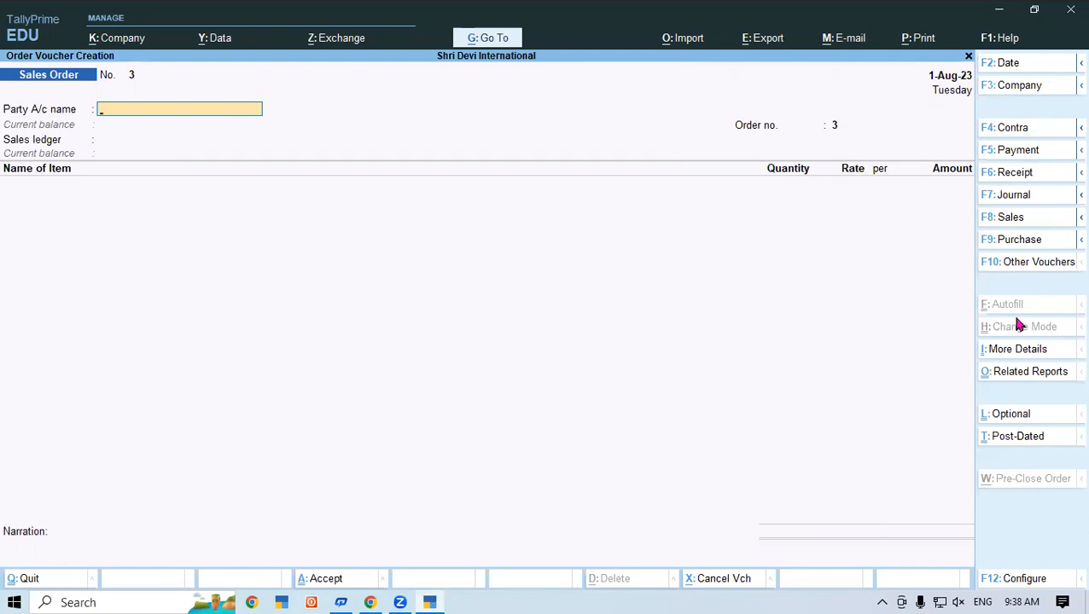
Step: Switch the blank order voucher to the Delivery Note voucher type
left_click(1027, 266)
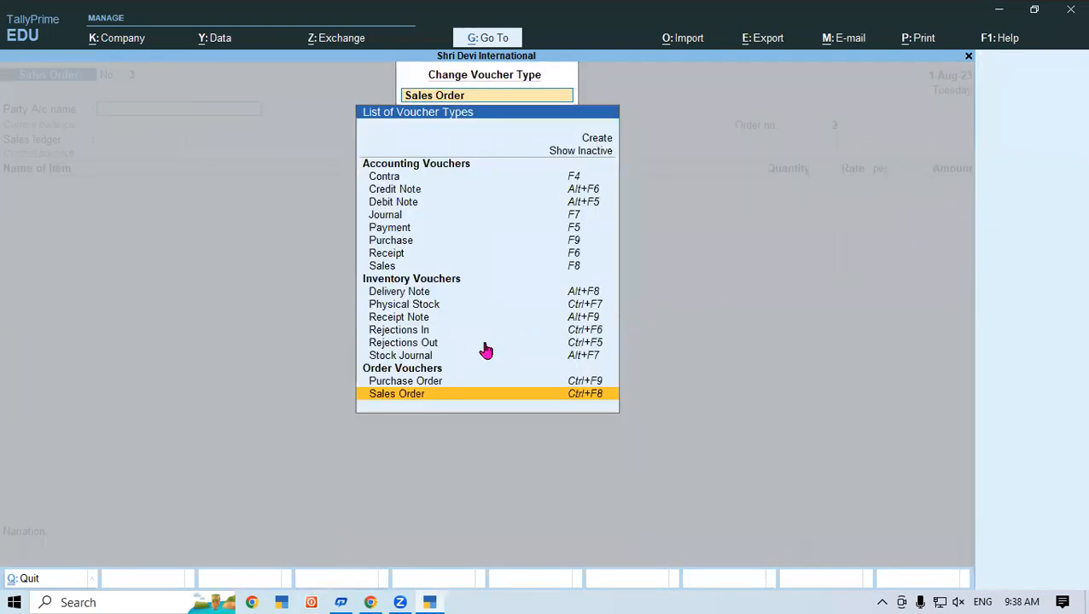
left_click(425, 293)
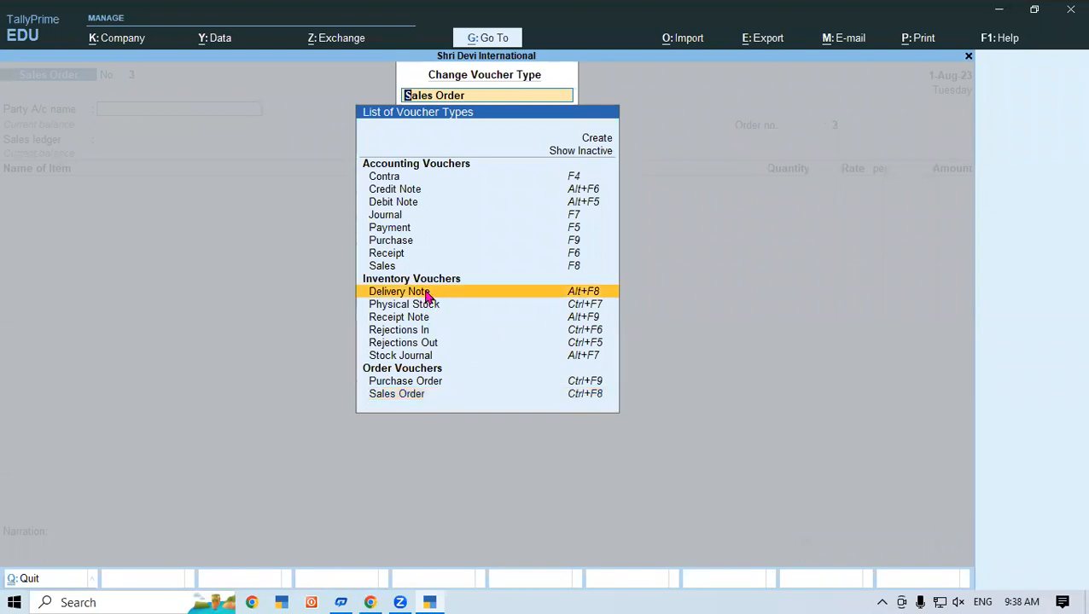
left_click(426, 294)
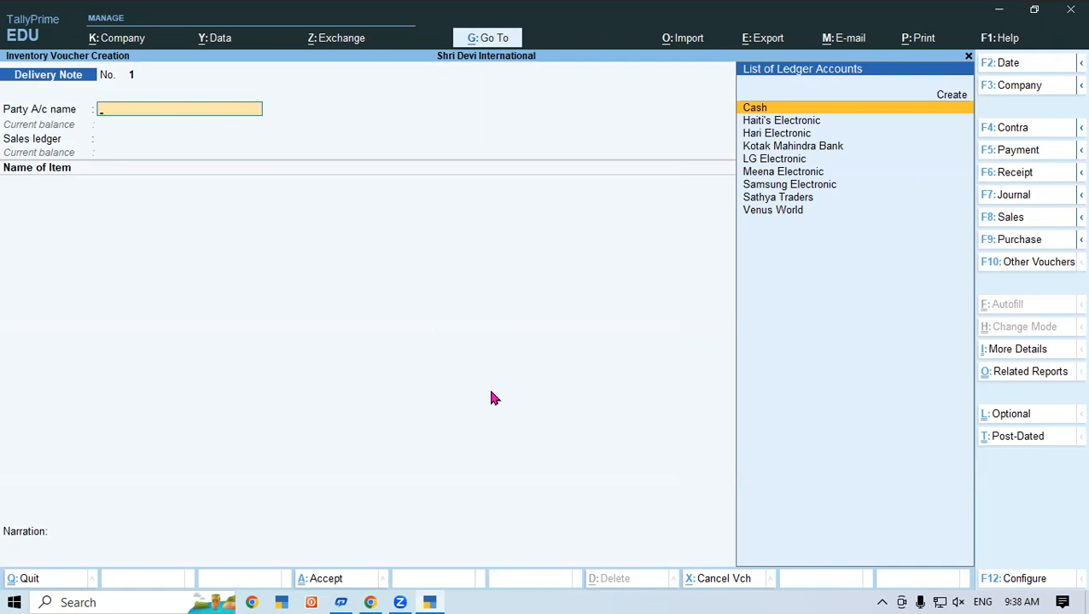
Step: View the Sales Orders (Due Only) report as described in the course document, and return to the Delivery Note voucher
left_click(424, 595)
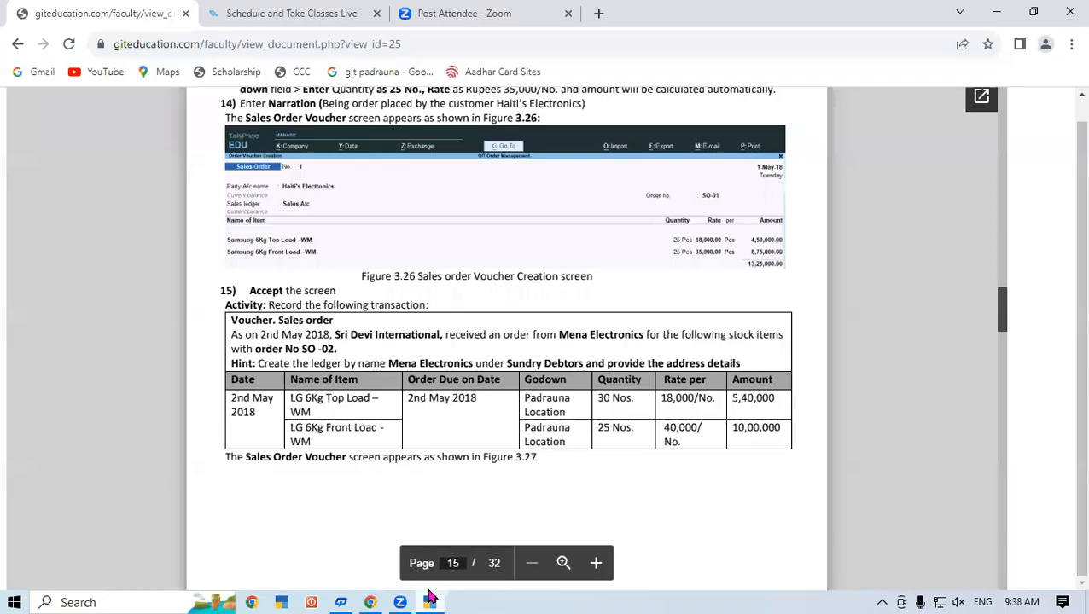
left_click_drag(1002, 306, 1002, 319)
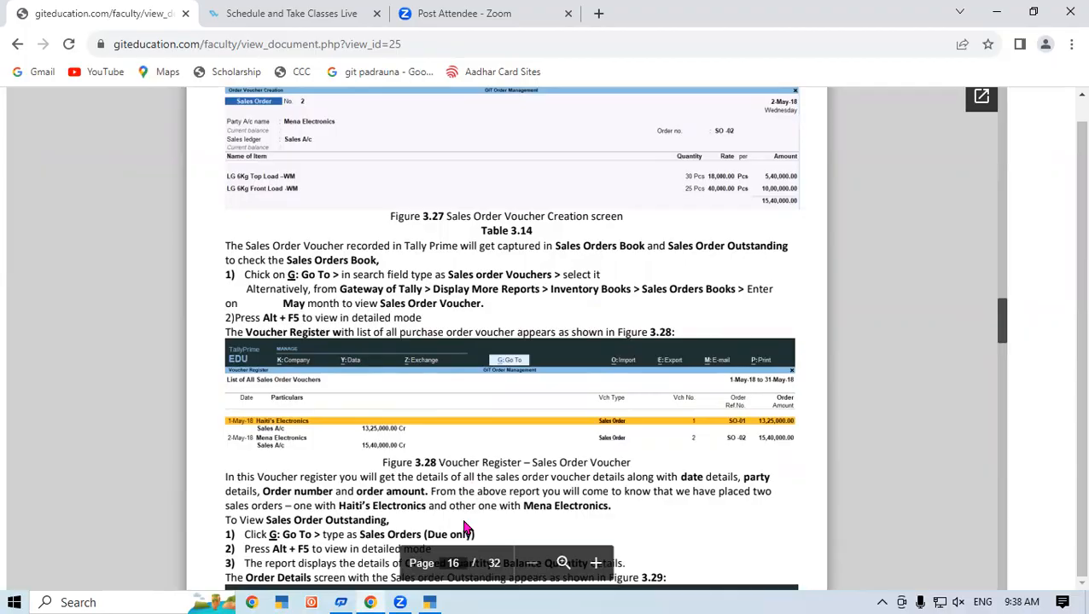
left_click(431, 601)
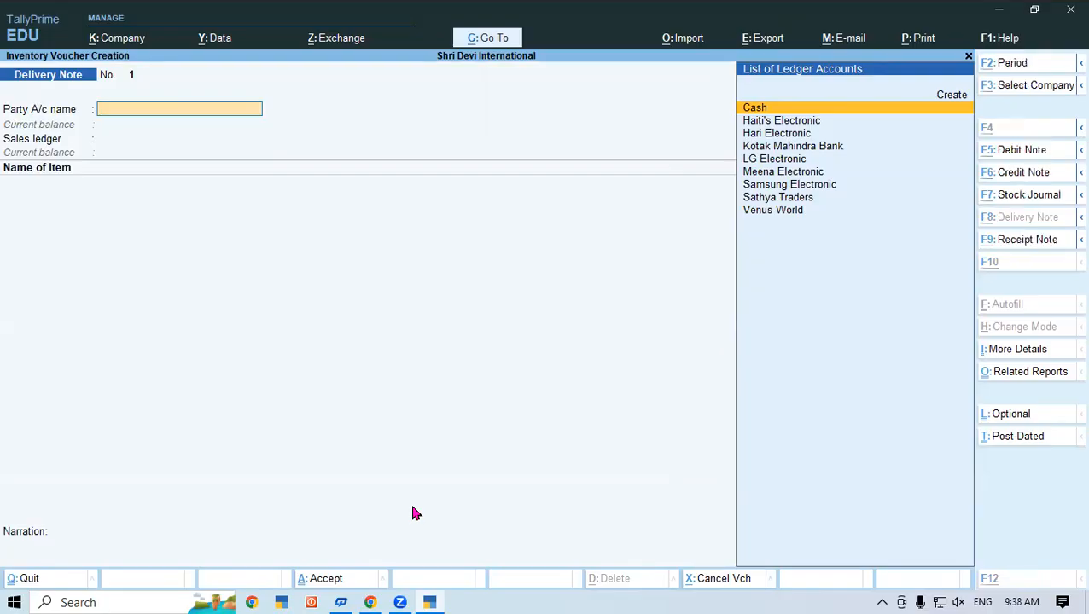
key("alt+g")
type("Sales")
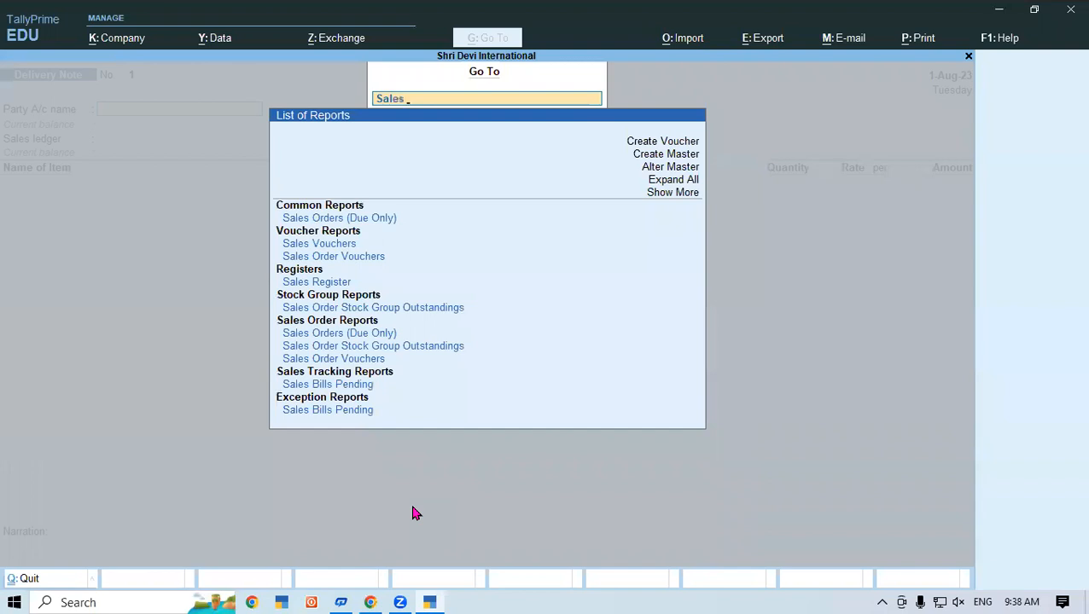
left_click(355, 220)
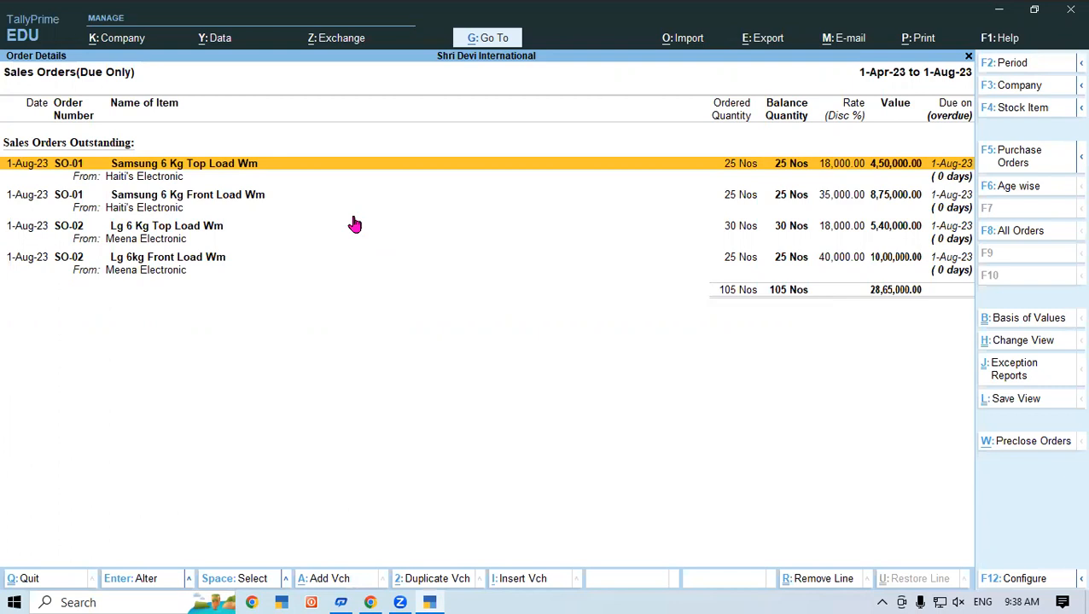
key("alt+F8")
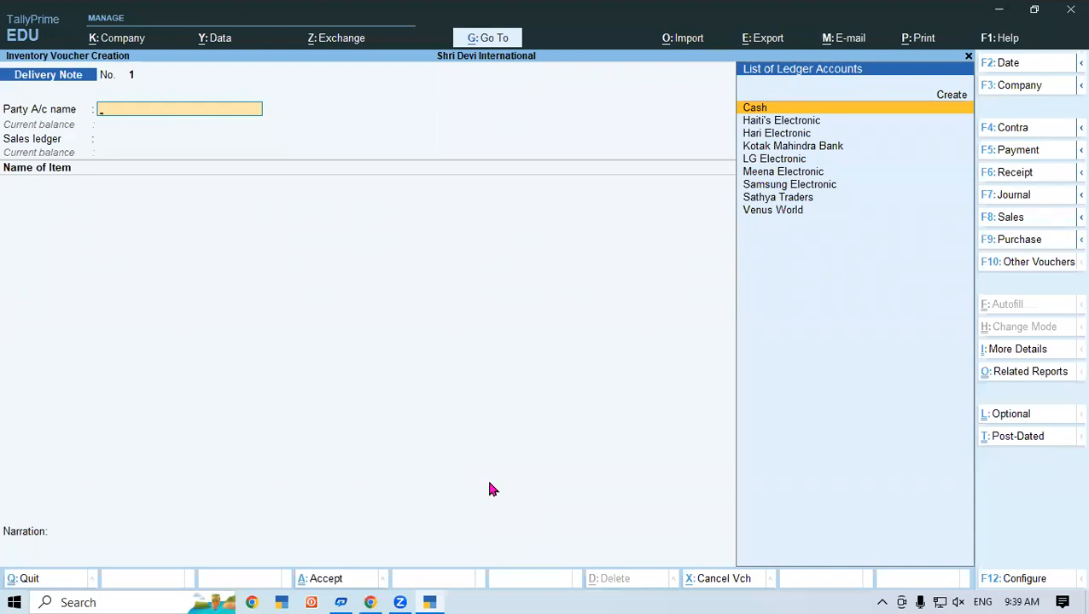
Step: Read the course document's instructions on printing a quotation from a sales order
key("alt+Tab")
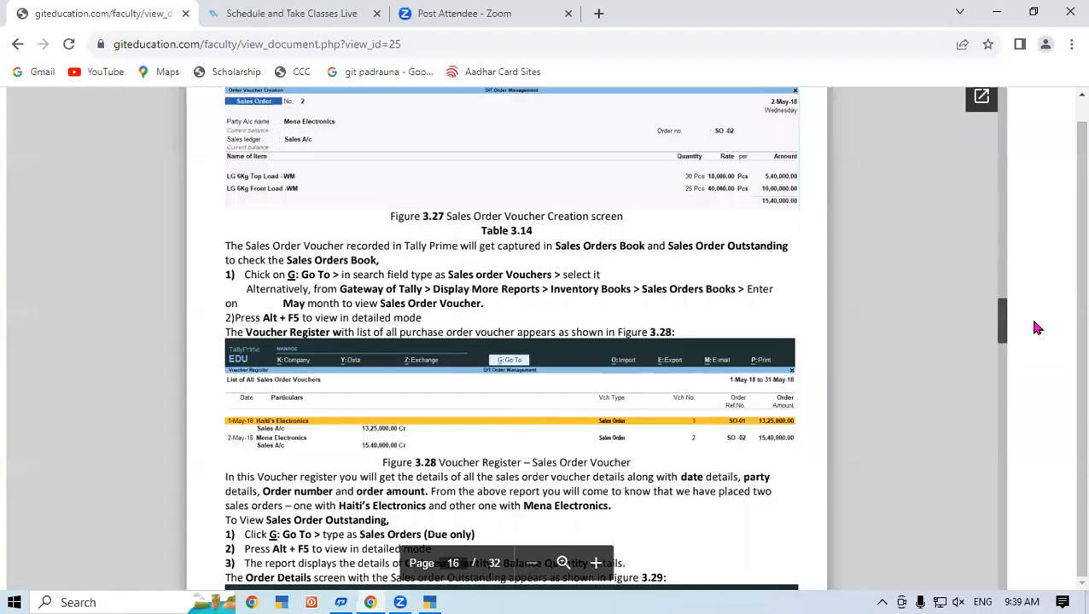
left_click_drag(1001, 332, 1002, 336)
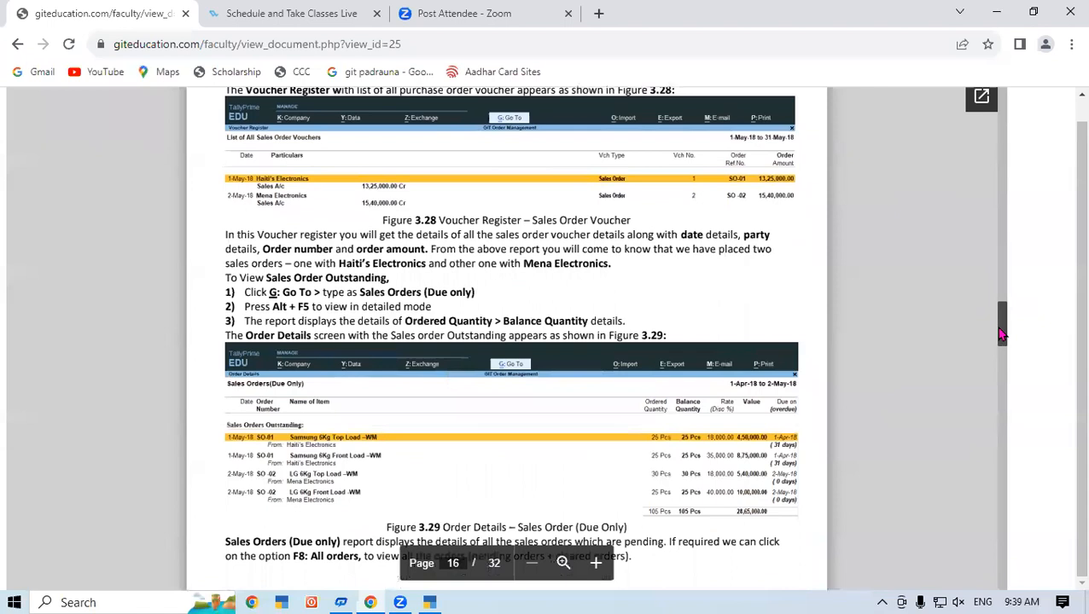
scroll(1002, 335, "down", 1)
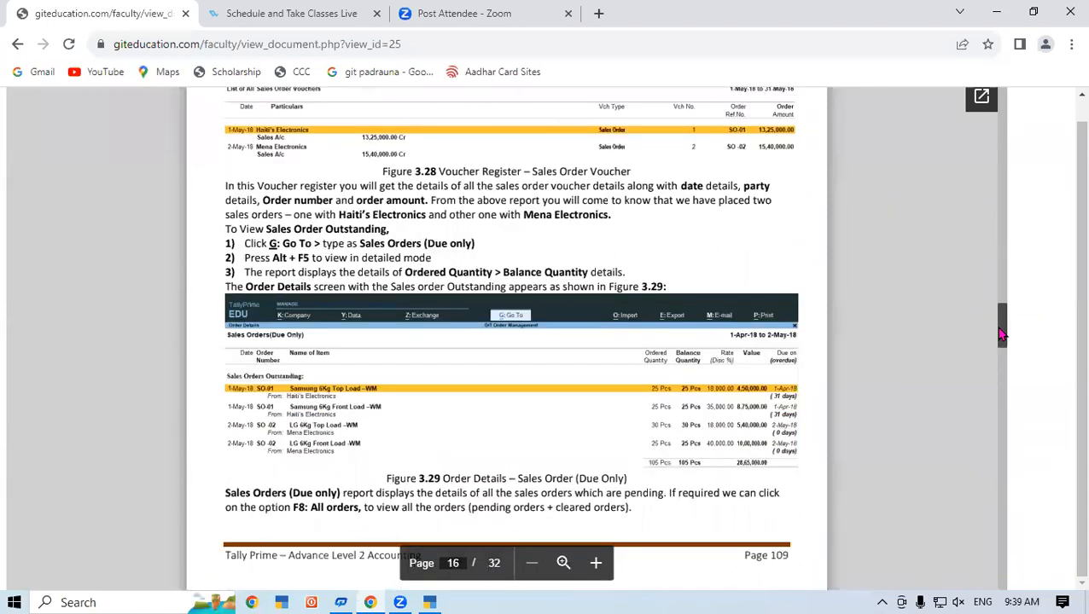
left_click_drag(1002, 335, 1005, 346)
scroll(1004, 343, "down", 1)
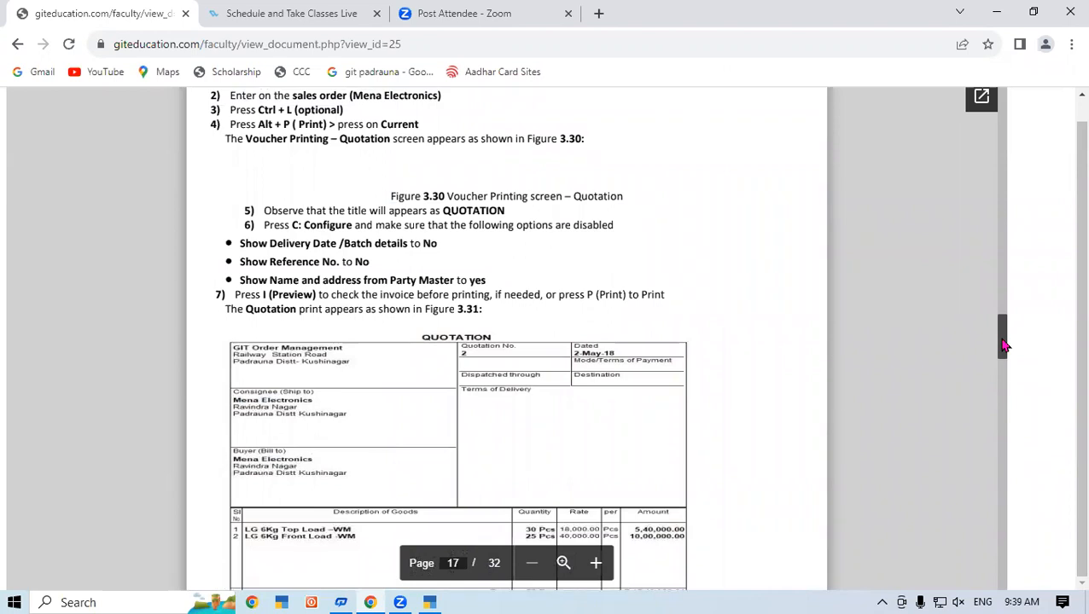
left_click_drag(1004, 345, 1005, 343)
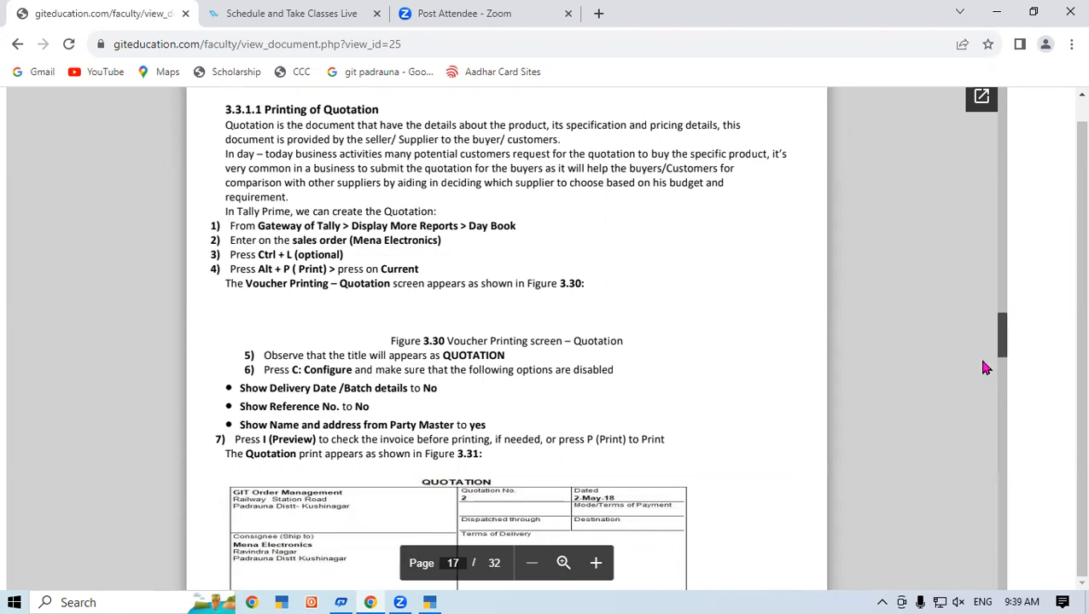
Step: Leave the blank delivery note and open Meena Electronic's sales order from the Day Book
left_click(430, 599)
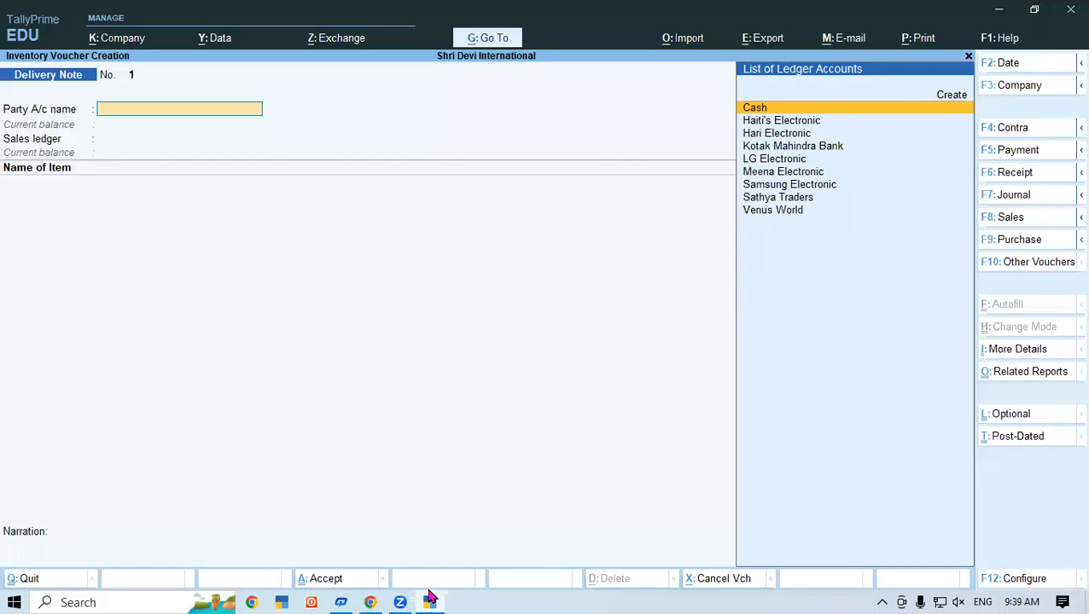
key("Escape")
key("y")
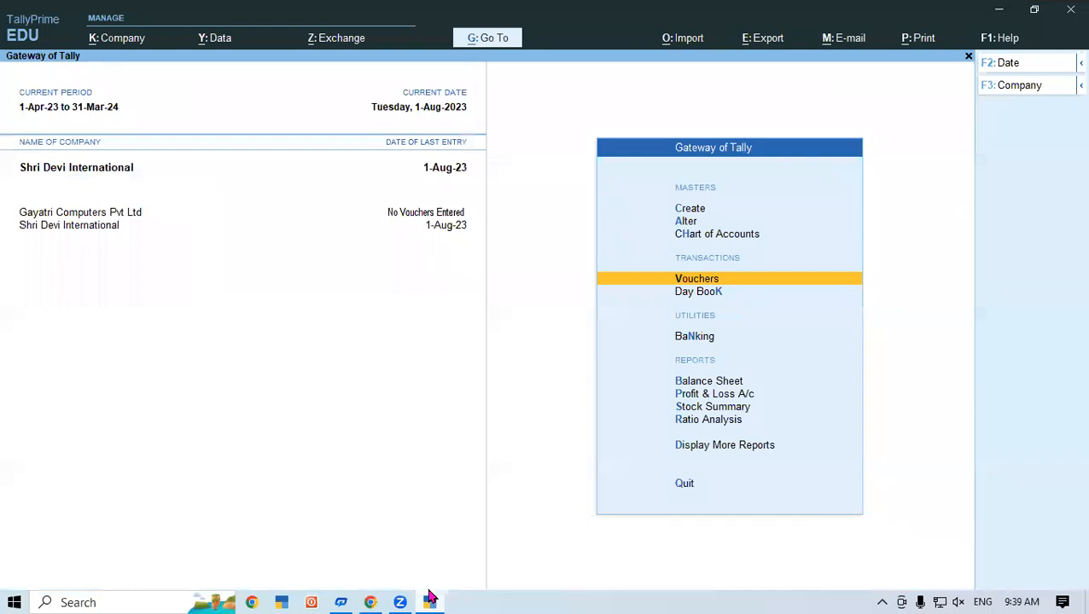
left_click(706, 292)
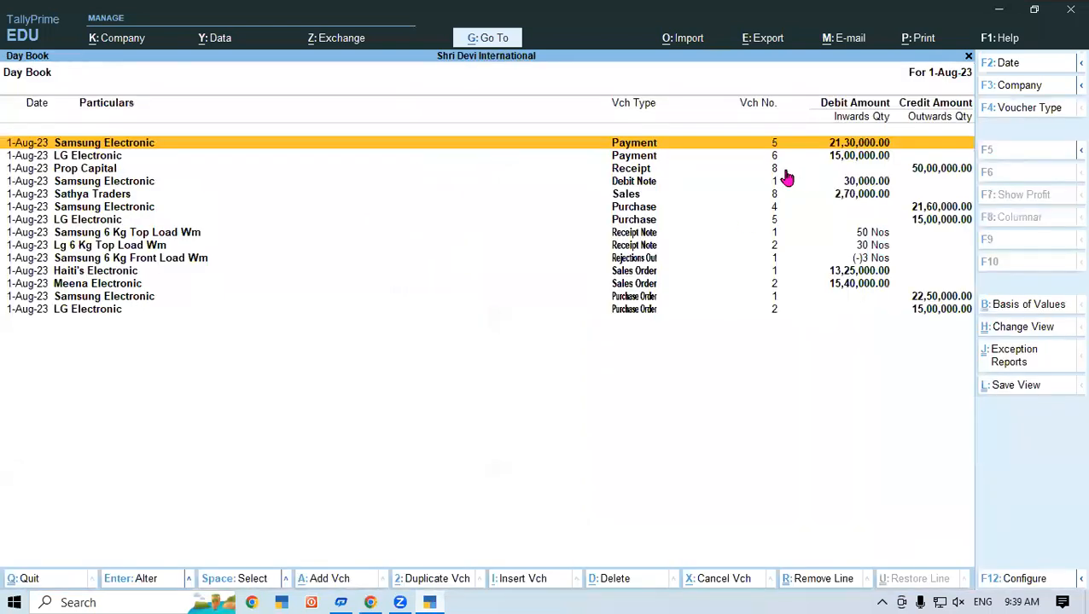
left_click(104, 285)
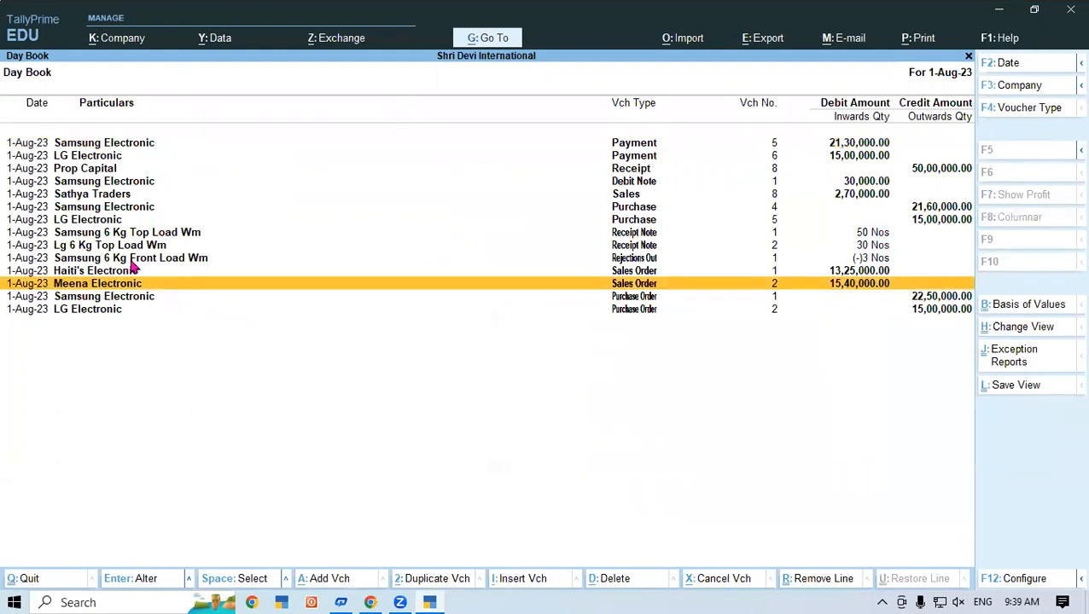
key("Return")
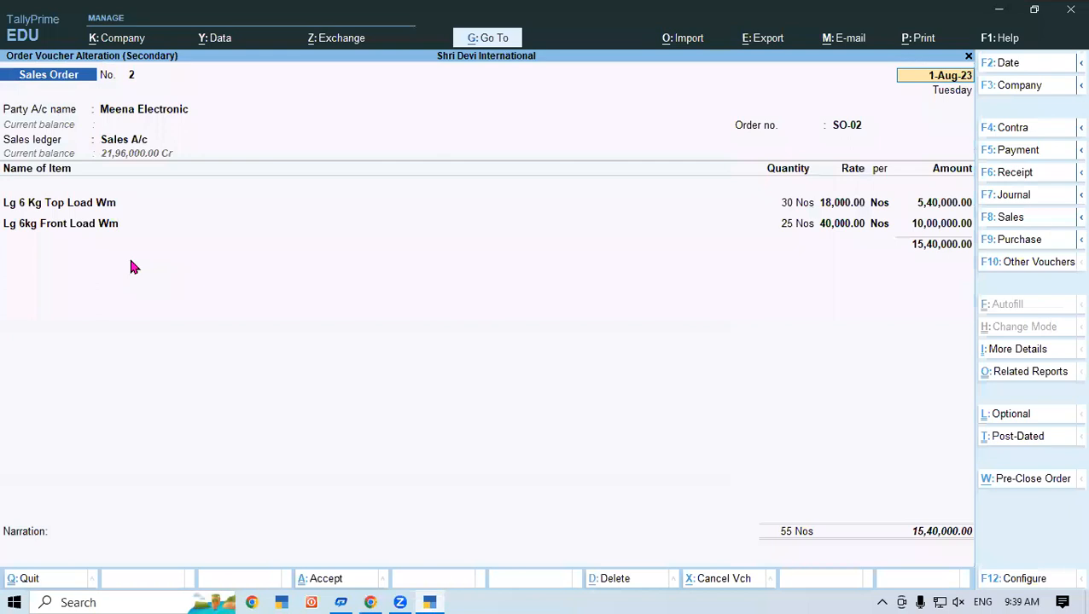
Step: Preview the printout of Meena Electronic's current sales order voucher
key("alt+p")
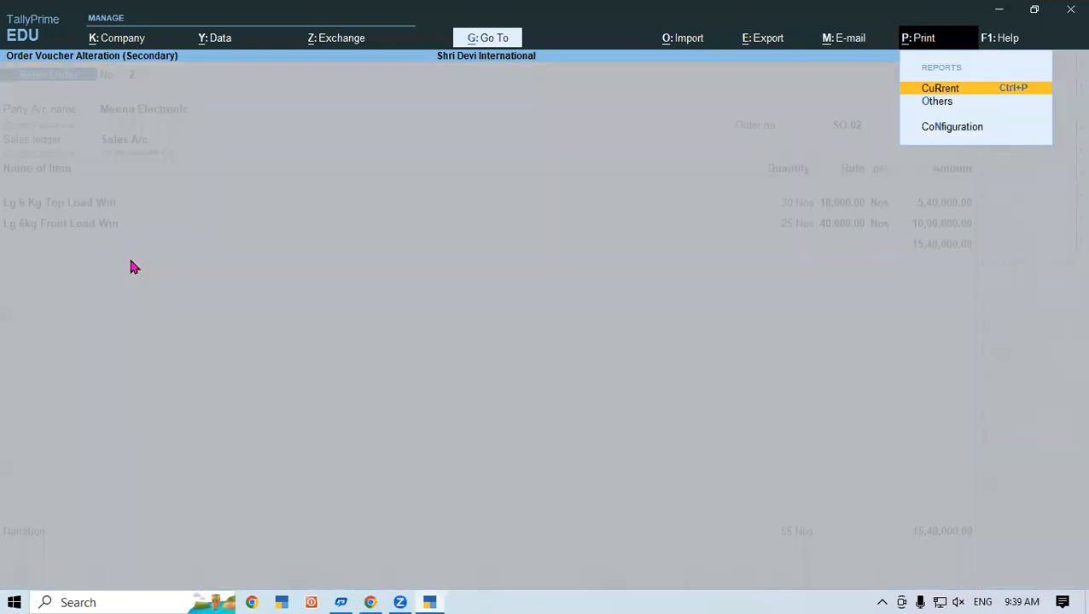
key("Return")
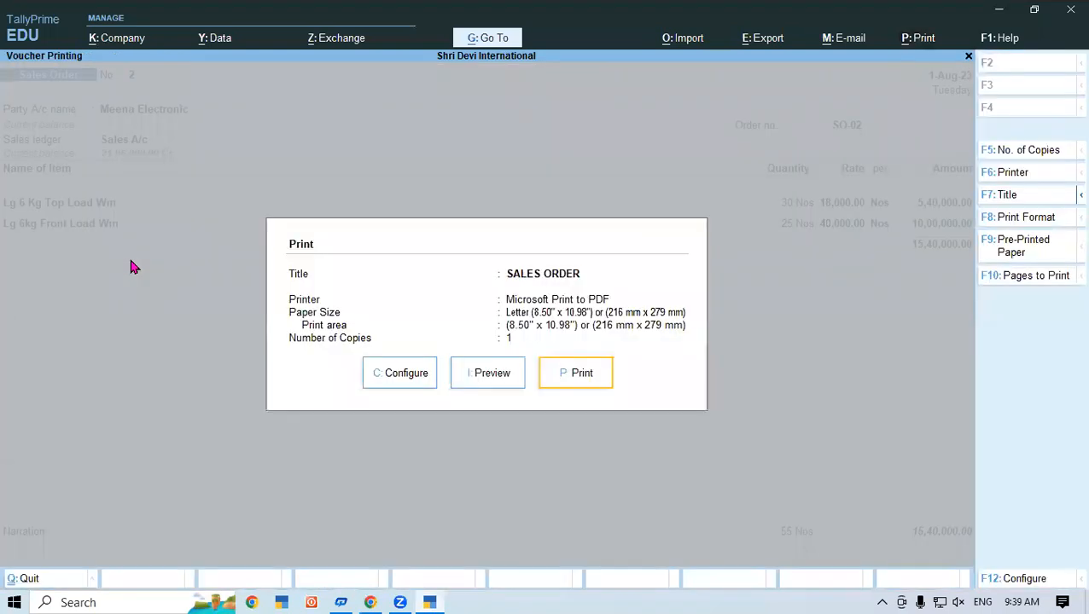
key("Left")
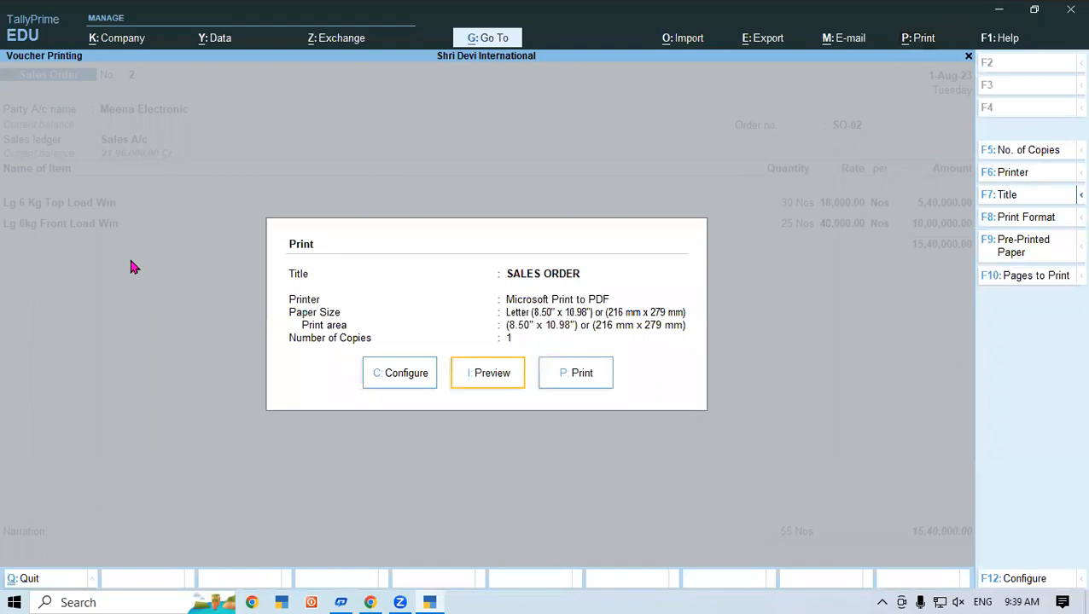
key("Return")
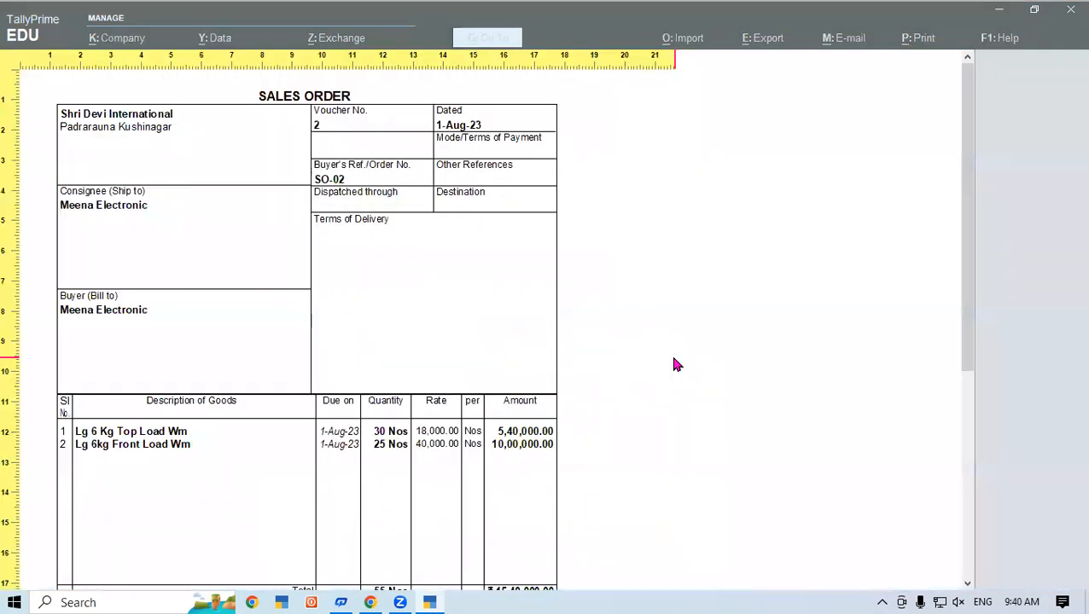
Step: Compare the print preview with the course document's sample quotation, and find the section on recording a delivery note voucher
left_click(439, 596)
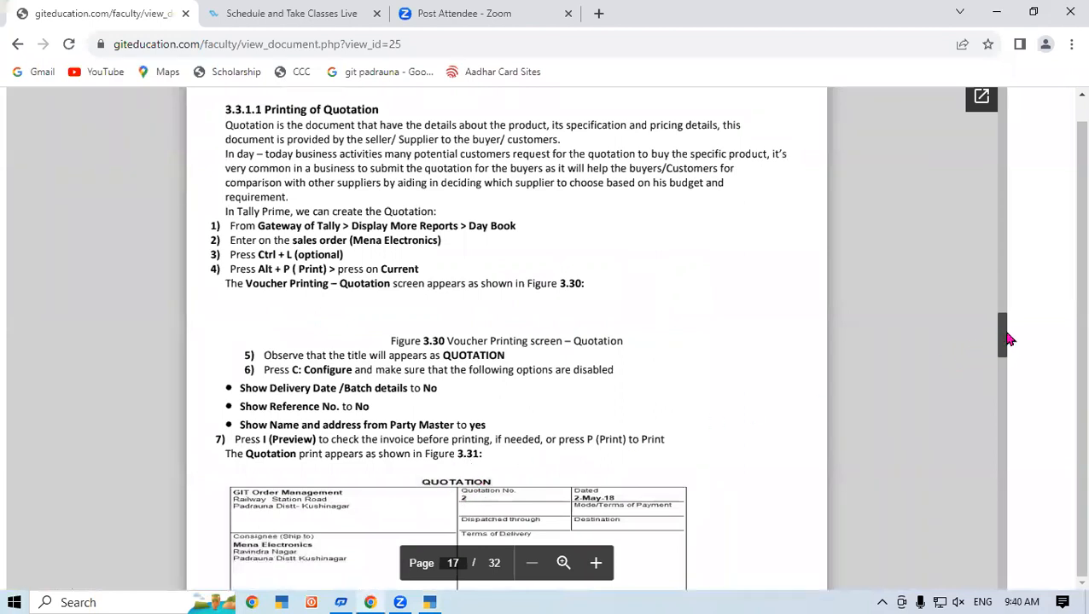
left_click_drag(1004, 339, 1003, 344)
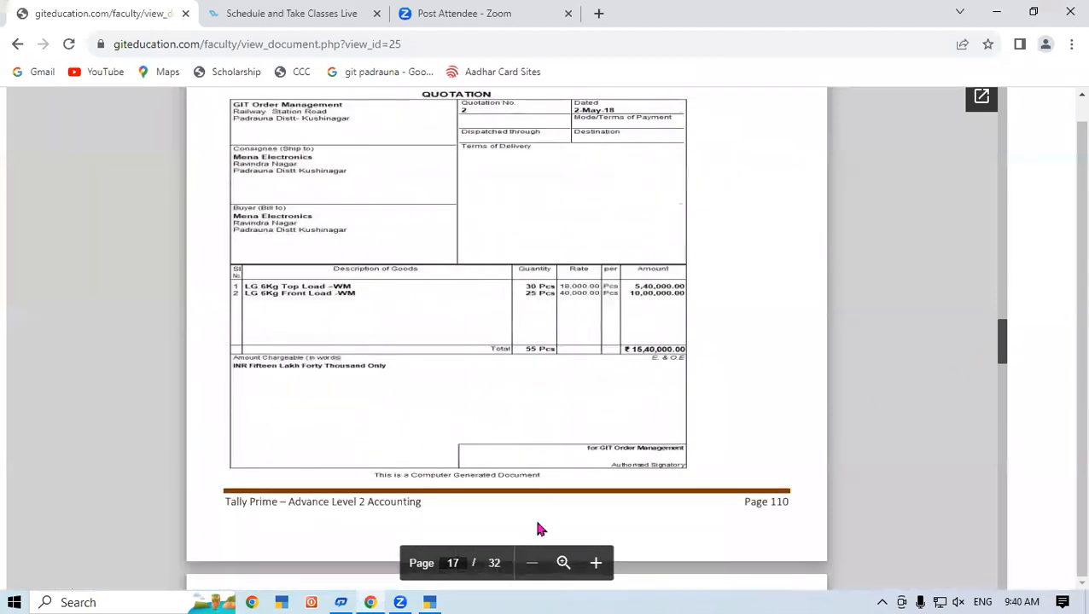
left_click(429, 601)
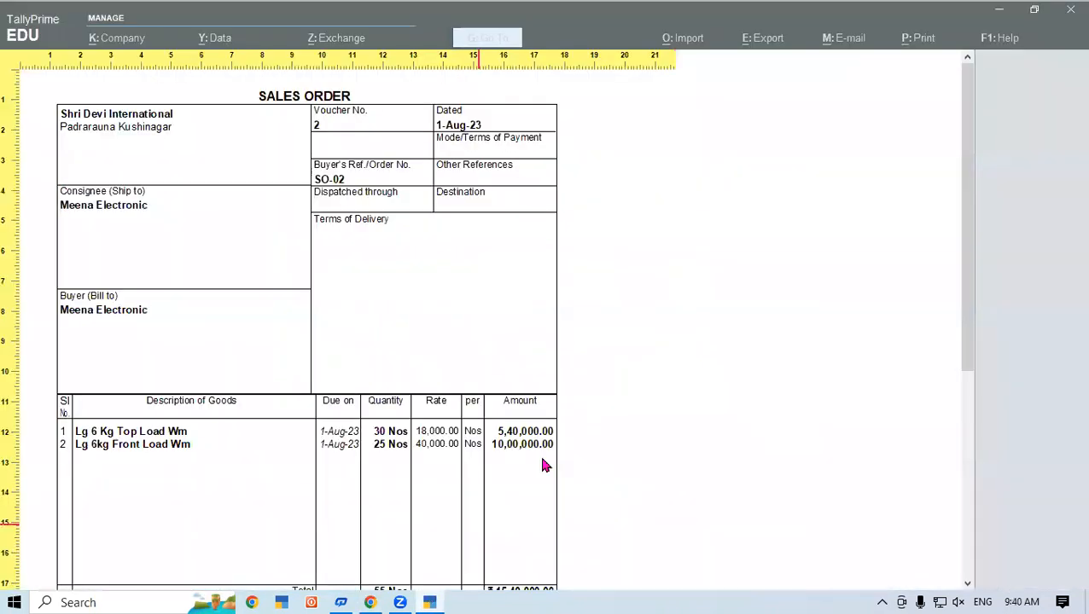
left_click(431, 597)
left_click_drag(1001, 357, 1006, 366)
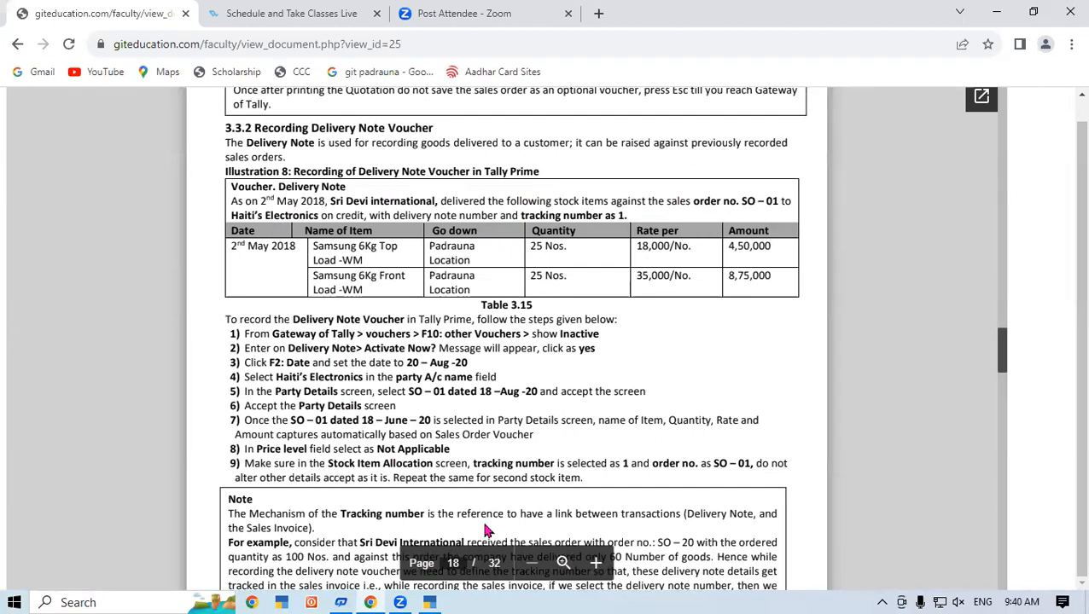
left_click(430, 602)
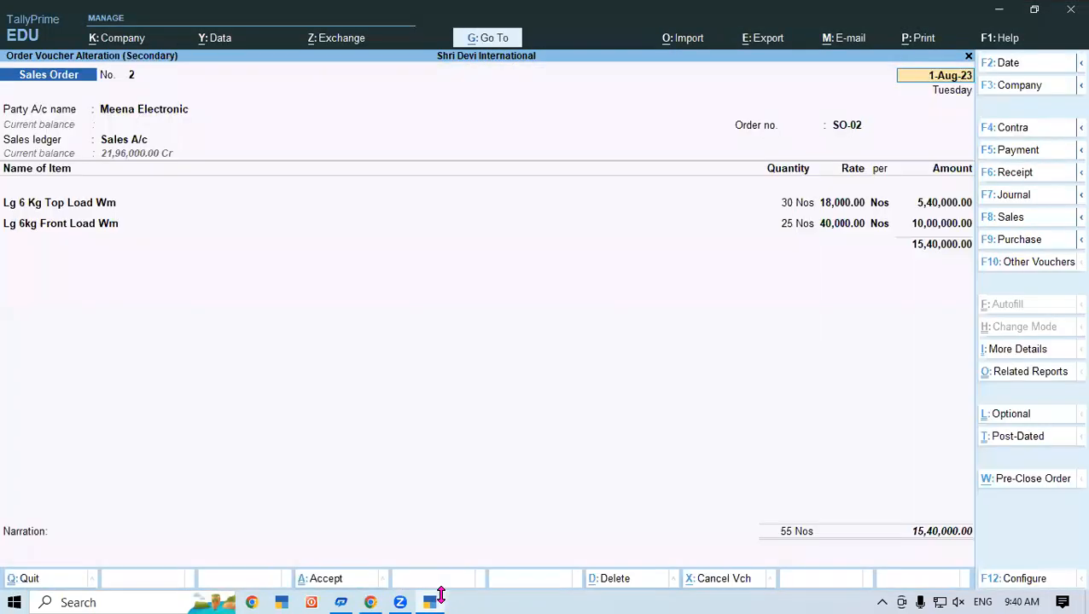
left_click(1009, 264)
left_click(581, 295)
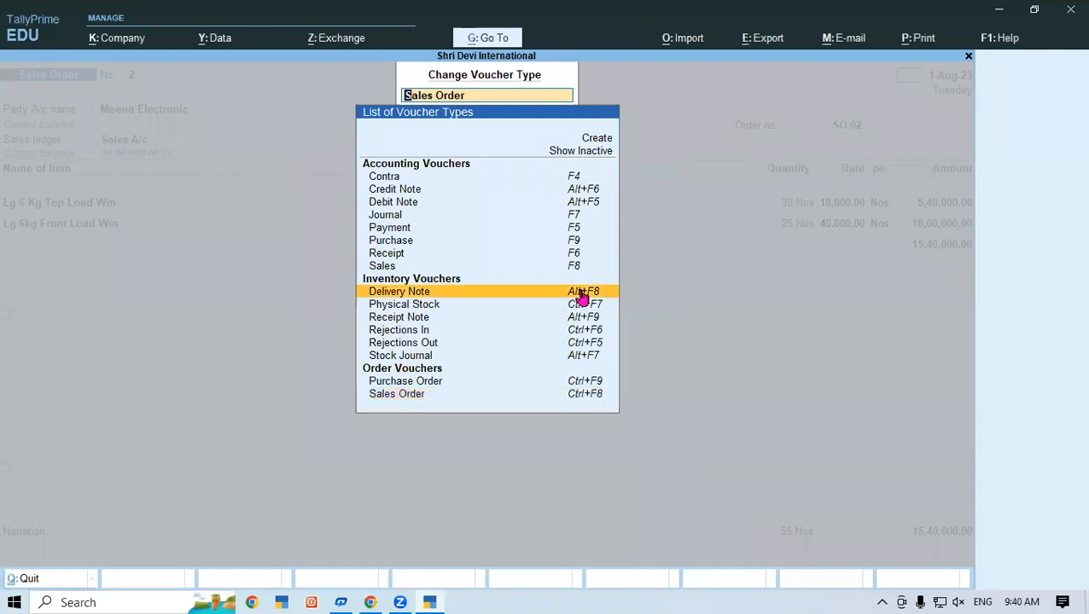
left_click(580, 293)
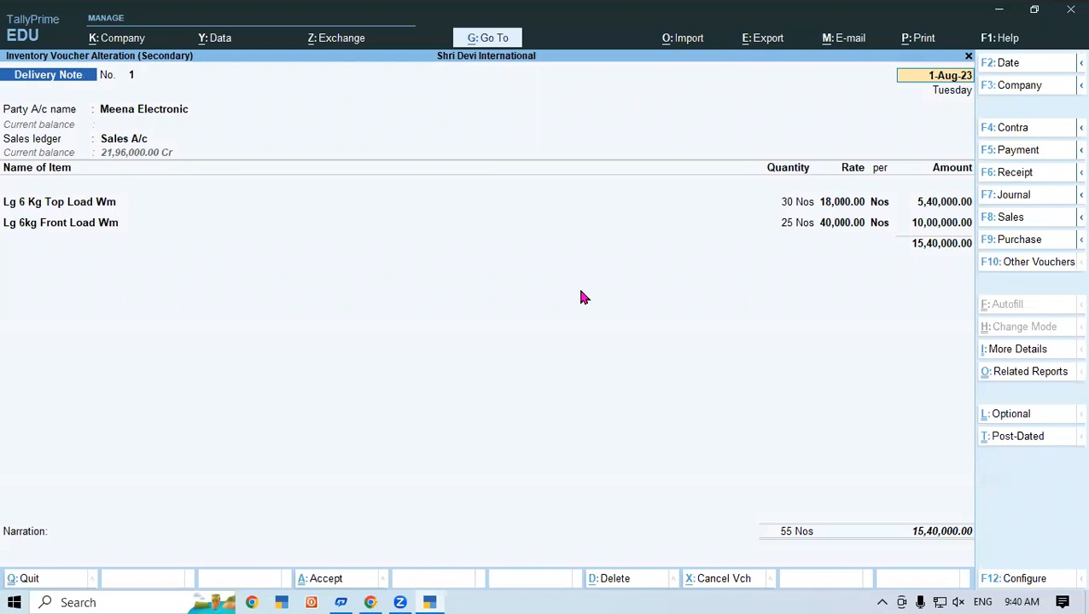
key("Return")
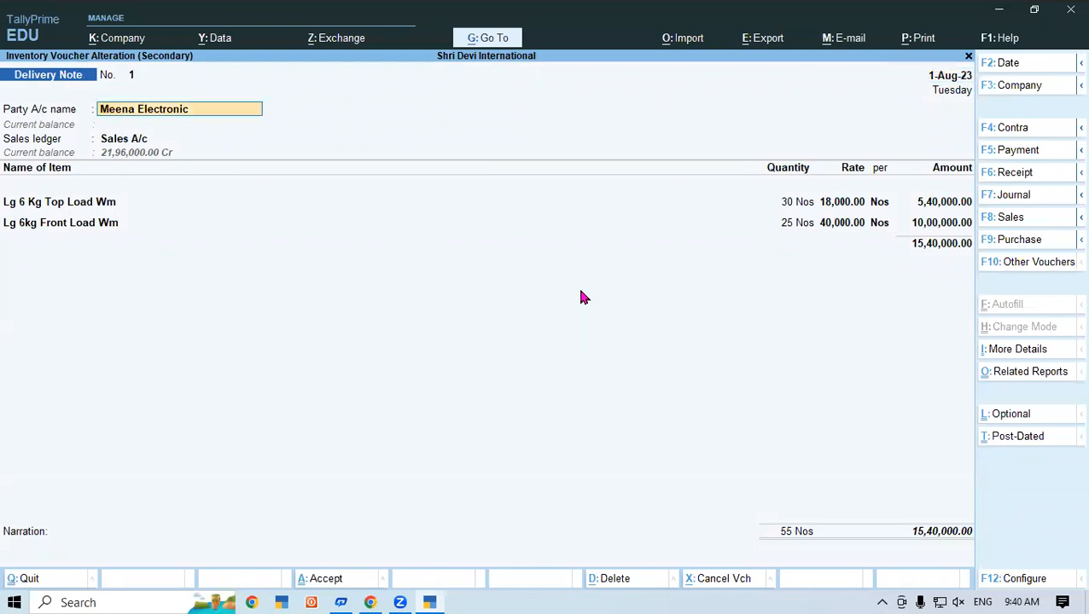
key("Escape")
key("Escape")
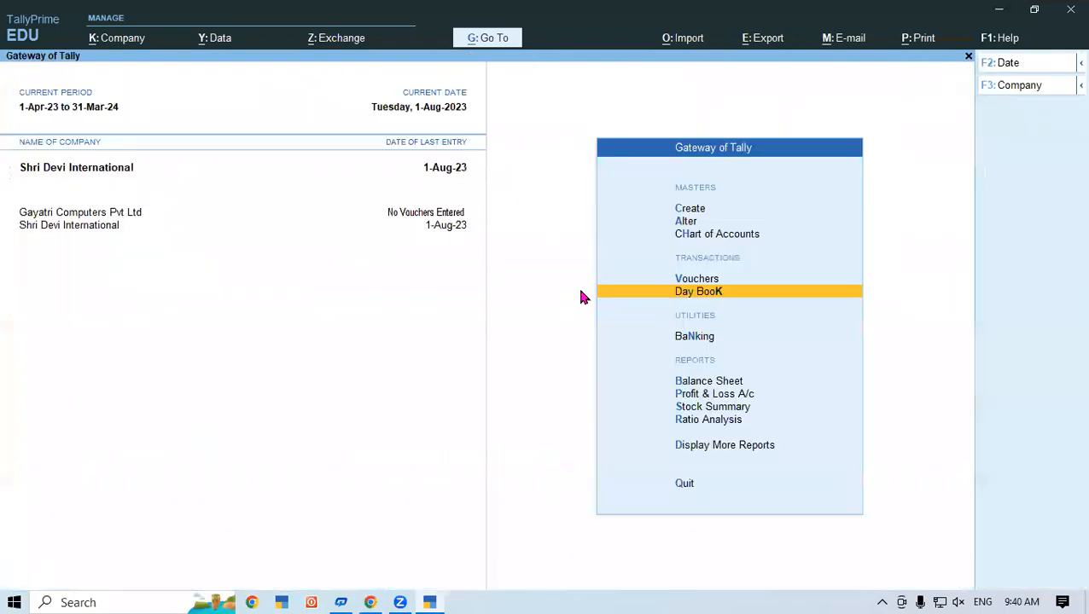
Step: Start a new Delivery Note voucher and check the course document's delivery details for order SO-01 to Haiti's Electronics
key("alt+F8")
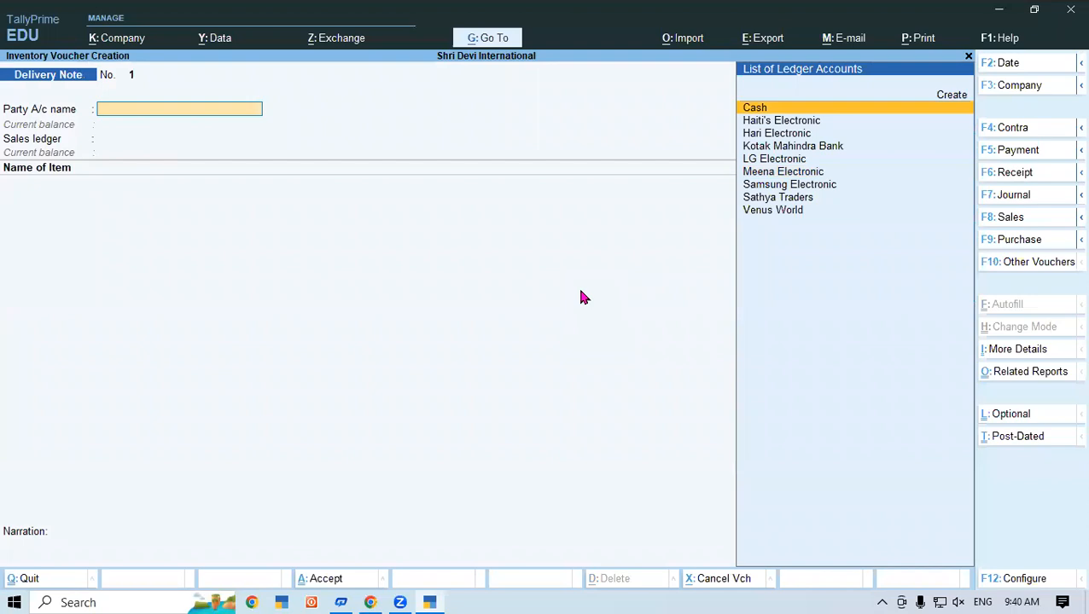
left_click(430, 598)
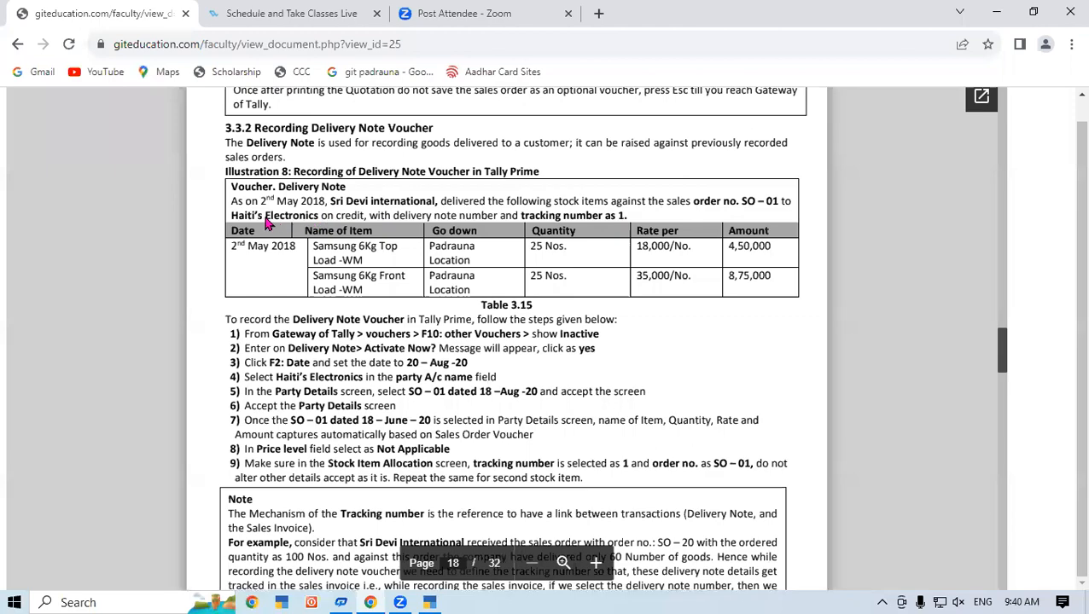
left_click(426, 599)
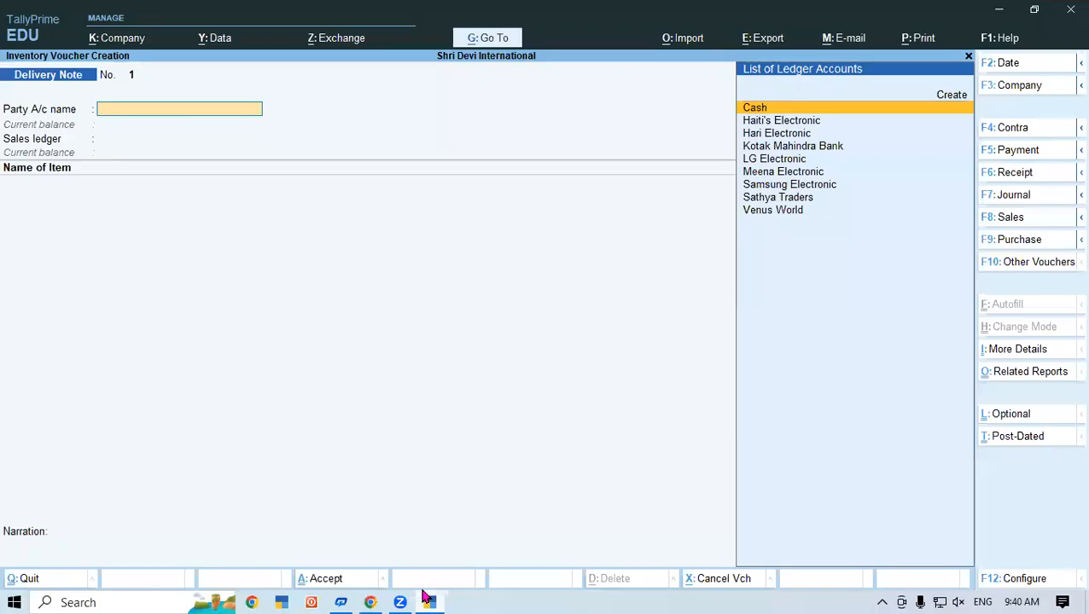
Step: Set Haiti's Electronic as the delivery note's party and link it to sales order SO-01
key("Down")
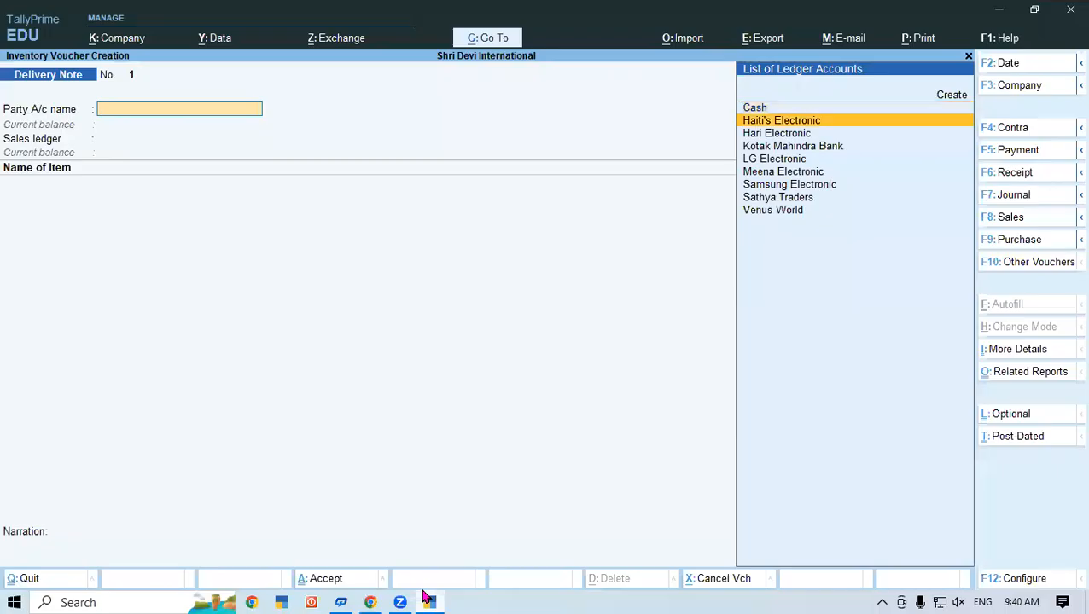
key("Return")
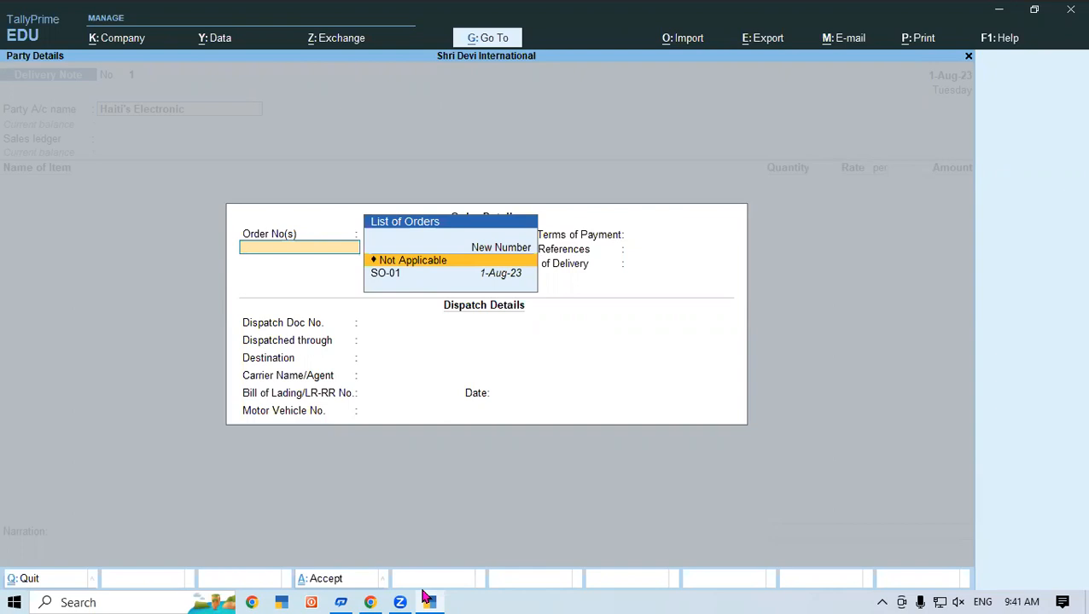
key("Down")
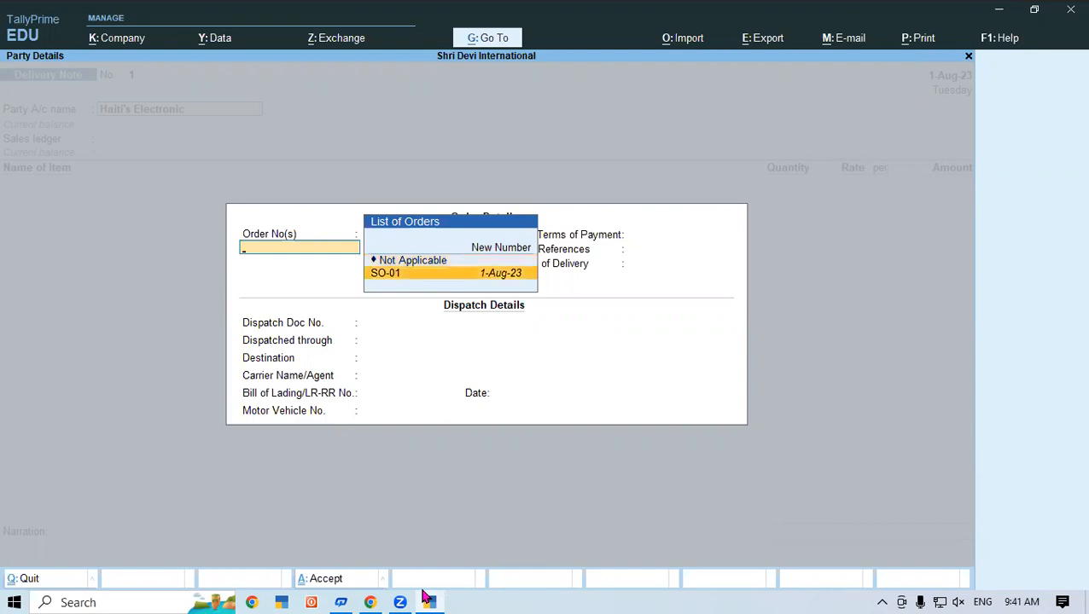
key("Return")
key("Return")
key("Return")
key("Return")
key("Return")
key("Return")
key("Return")
key("Return")
key("Return")
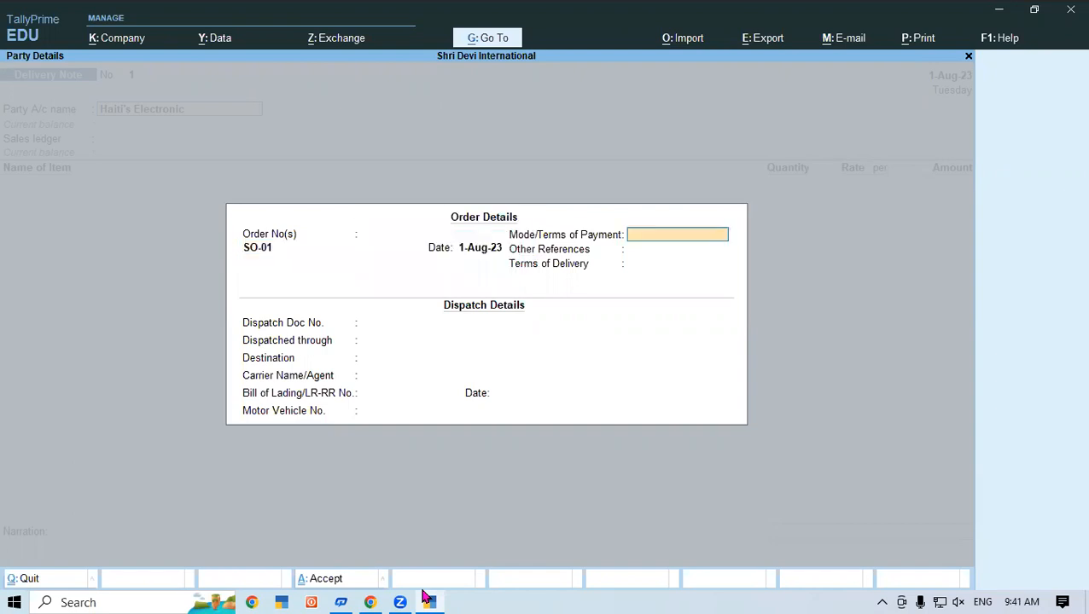
Step: Accept the party details with the dispatch fields left blank and keep Sales A/c as the sales ledger
key("Return")
key("Return")
key("Return")
key("Return")
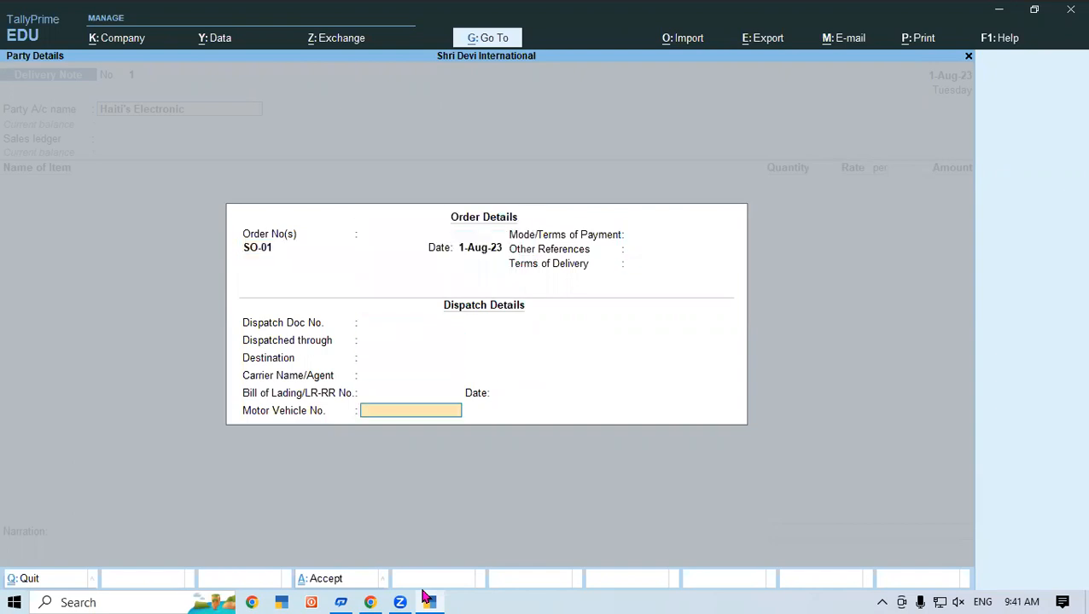
key("Return")
key("Return")
key("Return")
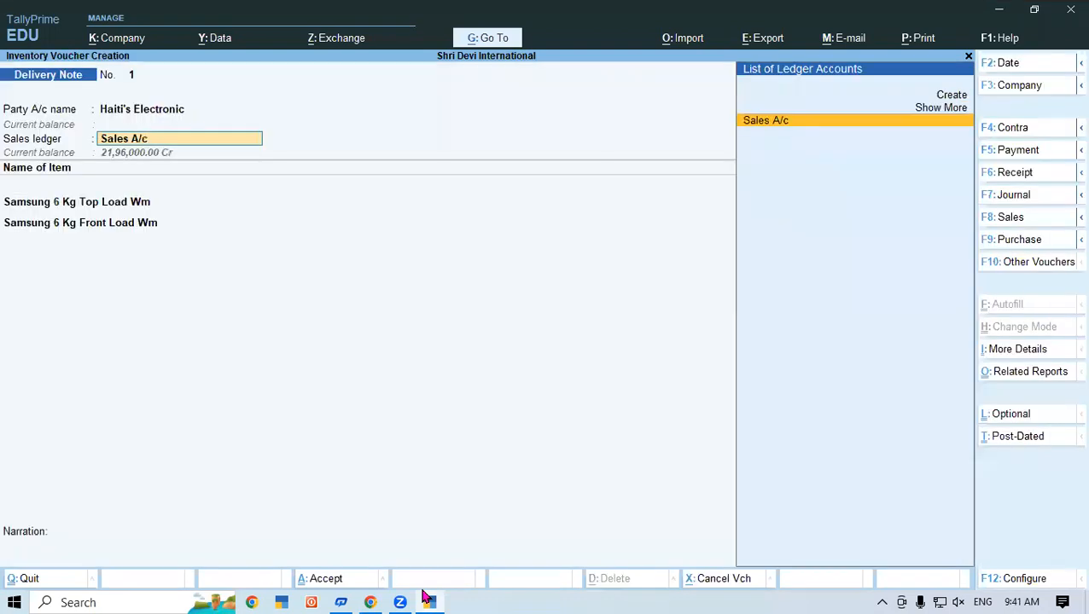
key("Return")
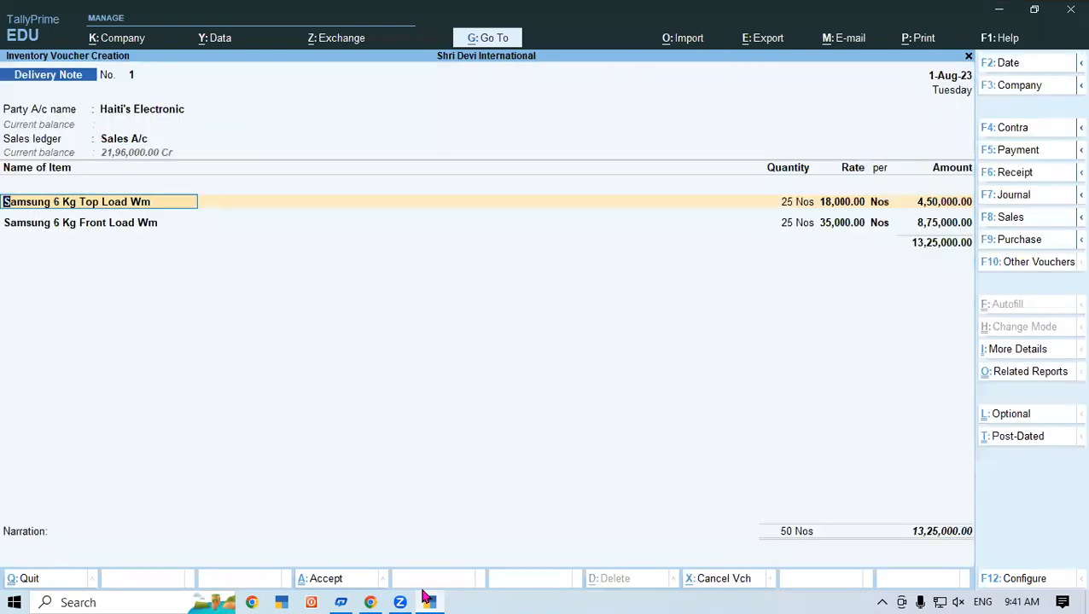
Step: Accept the Samsung 6 Kg Top Load Wm allocation with tracking number 1, order SO-01 and 25 Nos at 18,000
key("Return")
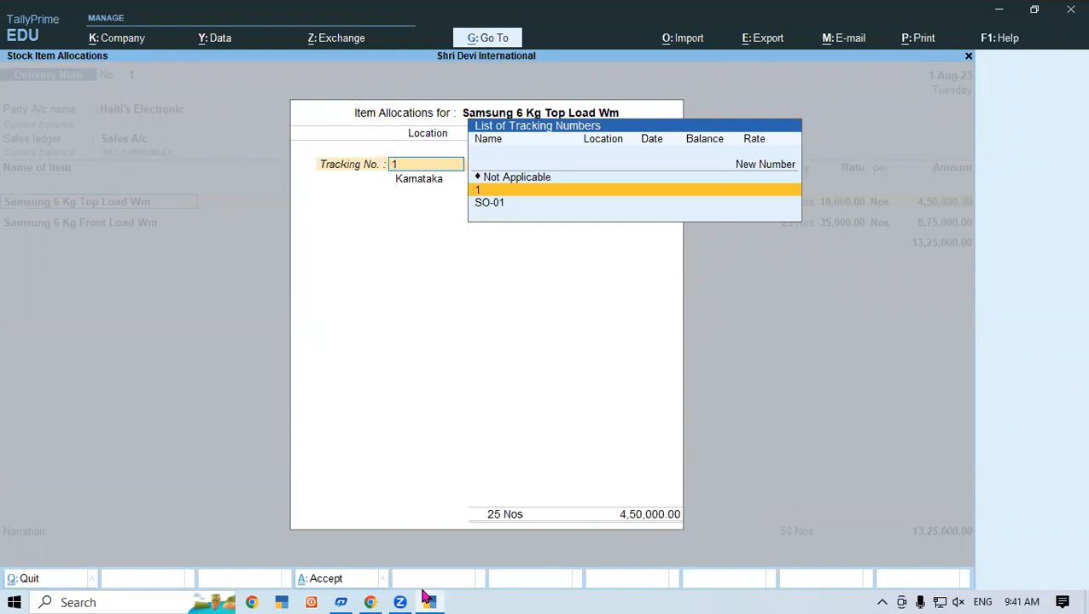
key("Return")
key("Return")
key("Return")
key("Return")
key("Return")
key("Return")
key("Return")
key("Return")
Step: Accept the Samsung 6 Kg Front Load Wm allocation with tracking number 1, order SO-01 and 25 Nos at 35,000
key("Return")
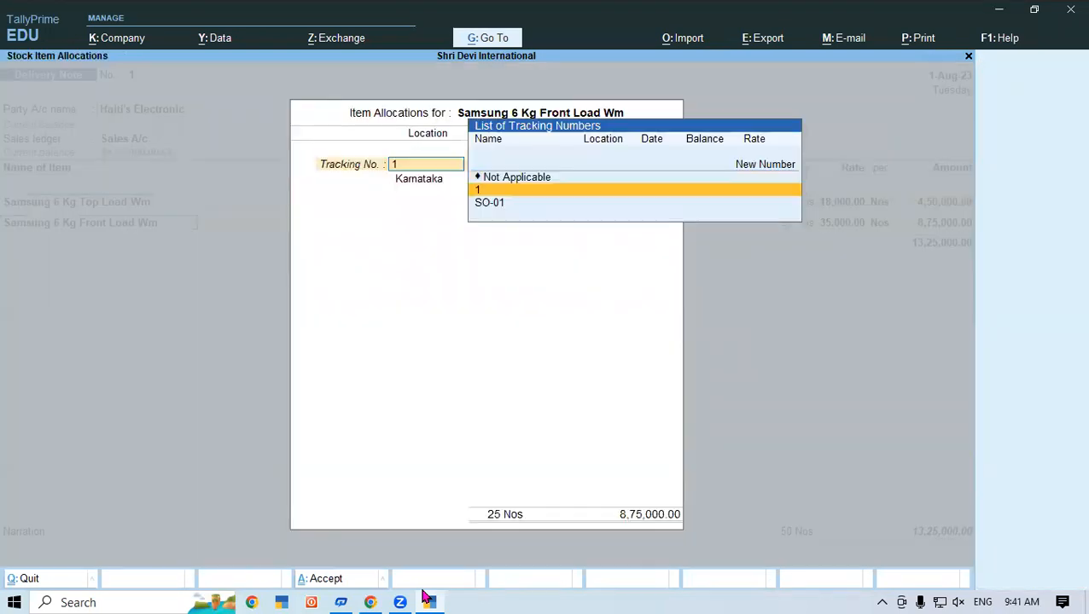
key("Return")
key("Return")
key("Return")
key("Return")
key("Return")
key("Return")
key("Return")
key("Return")
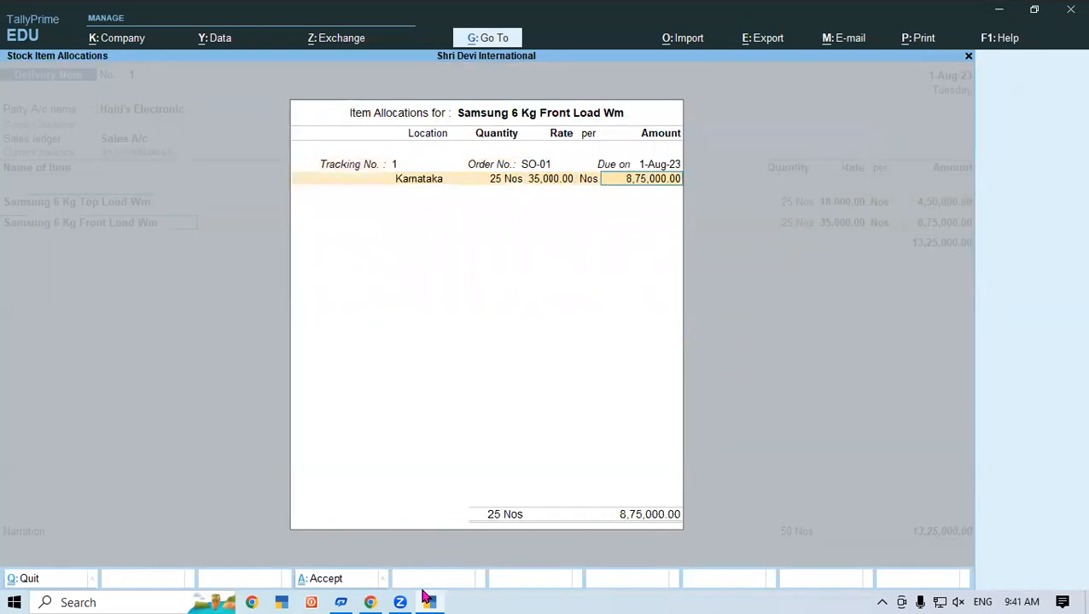
key("Return")
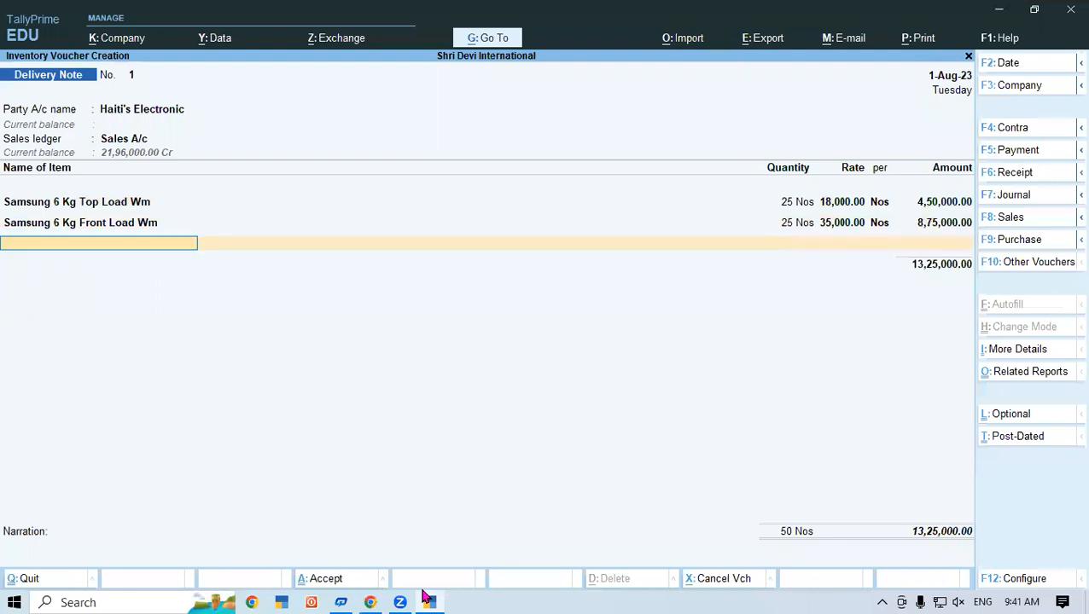
Step: End the item list and save Haiti's Electronic's delivery note with an empty narration
key("Return")
key("Return")
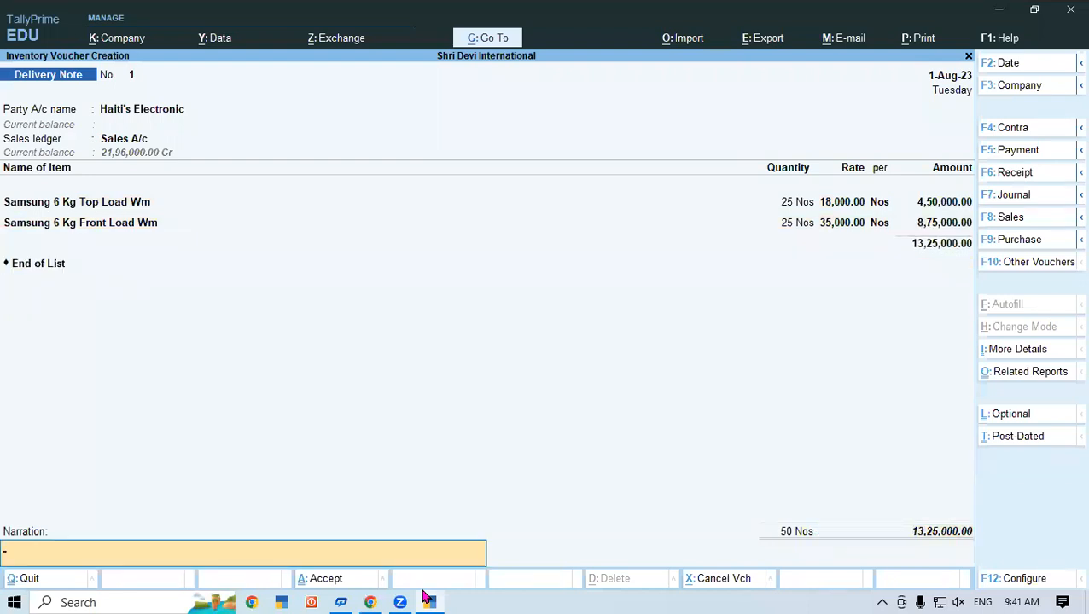
key("Return")
key("Return")
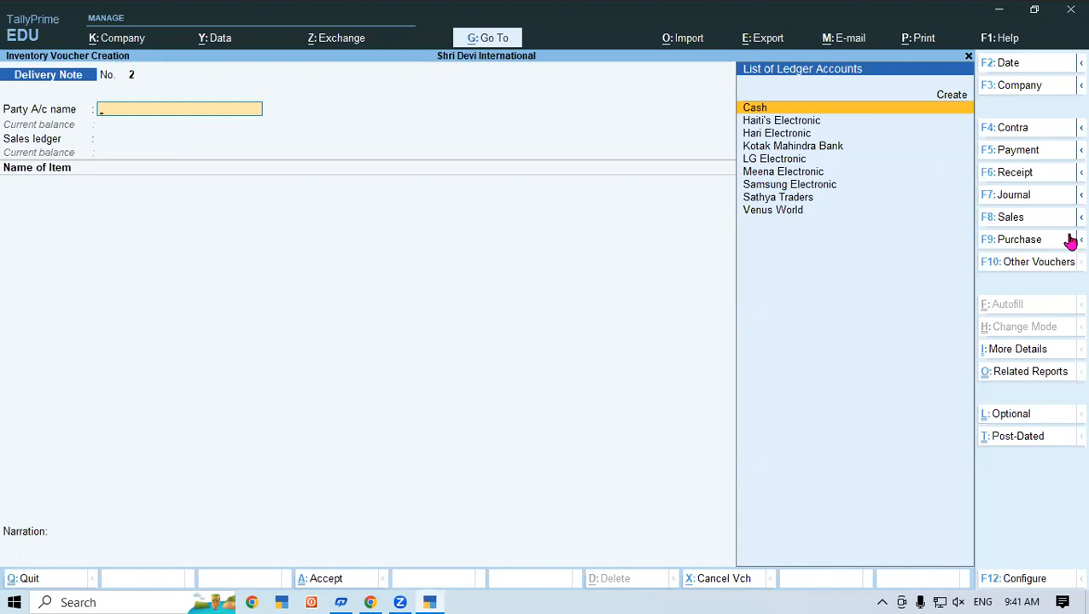
Step: Find the course document's activity for the delivery note against sales order SO-02
left_click(429, 599)
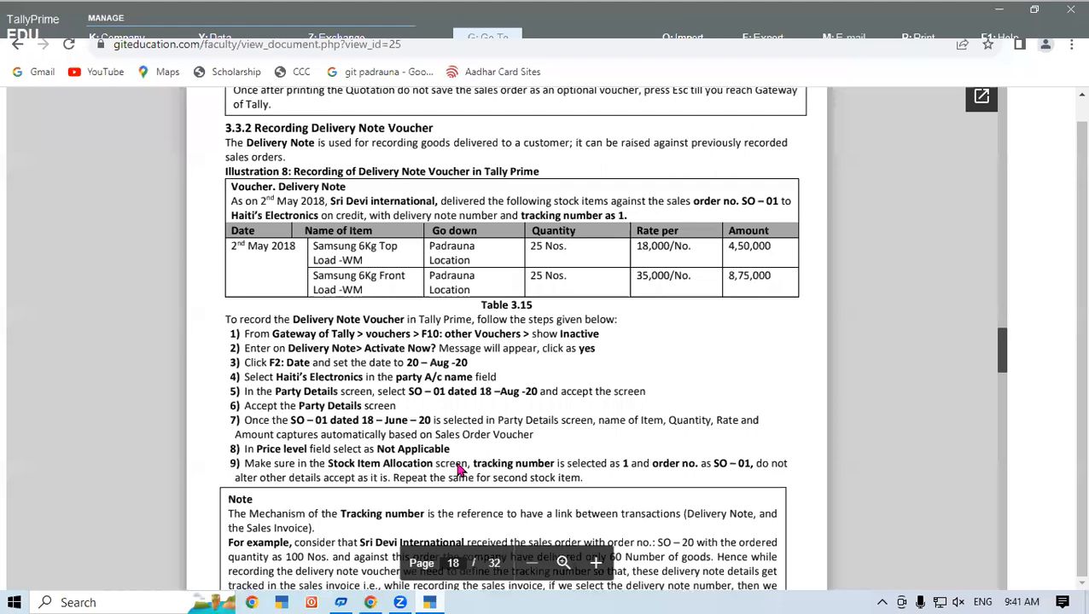
scroll(458, 470, "down", 5)
scroll(458, 470, "down", 1)
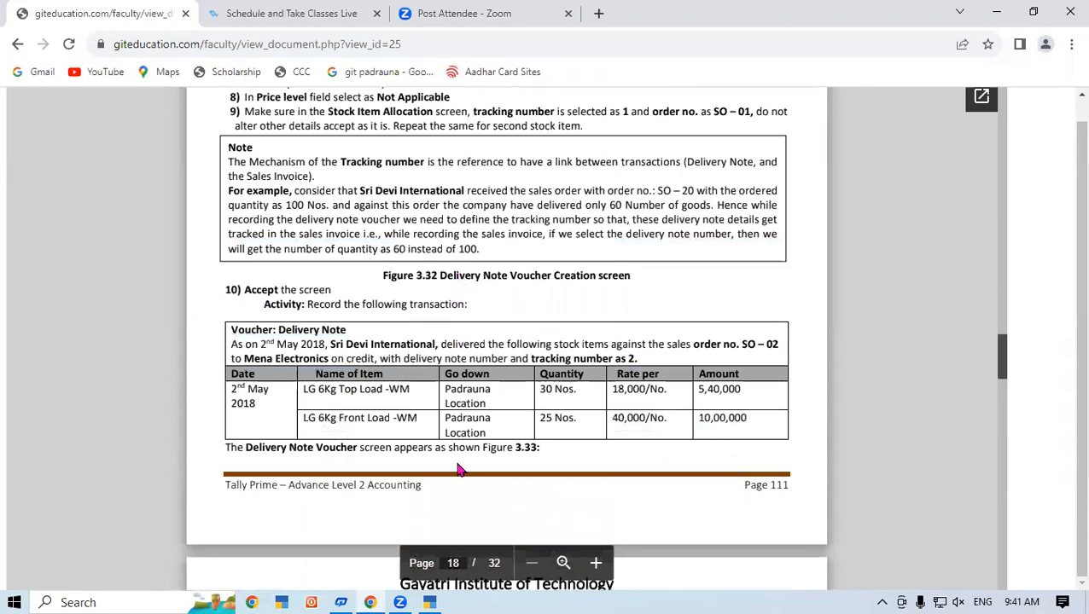
Step: Back in TallyPrime, set Meena Electronic as the delivery note's party, link order SO-02 and accept the party details with Sales A/c
left_click(429, 601)
type("Meena Electronic")
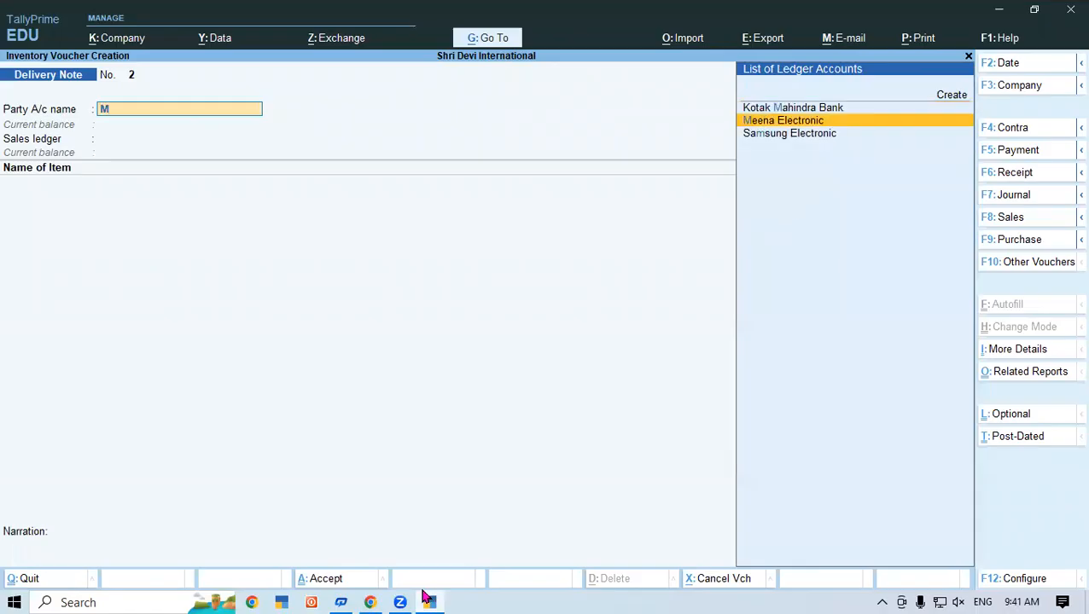
key("Return")
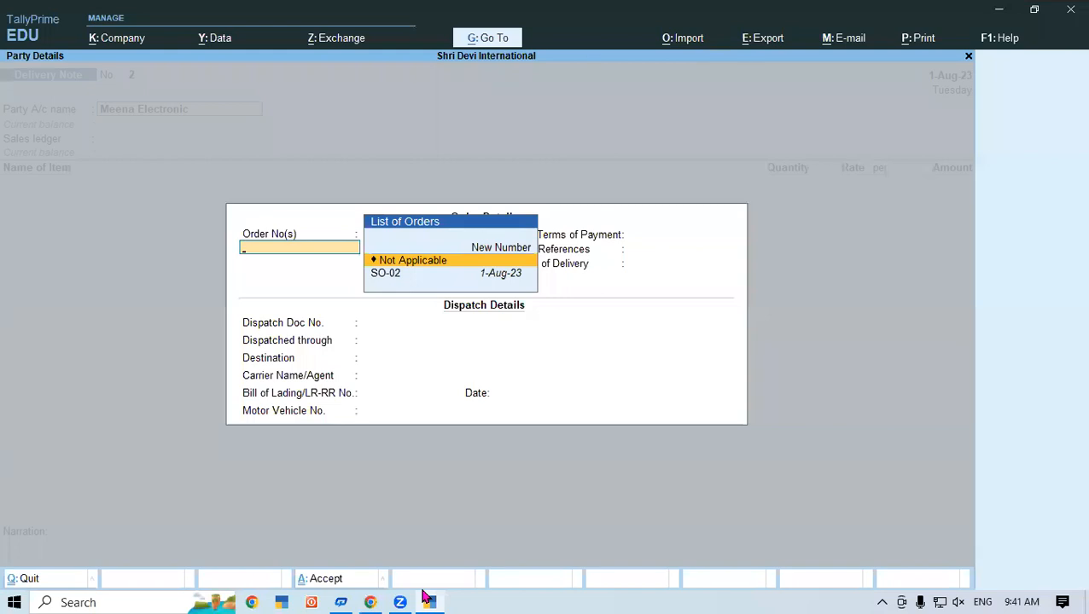
key("Down")
key("Return")
key("Return")
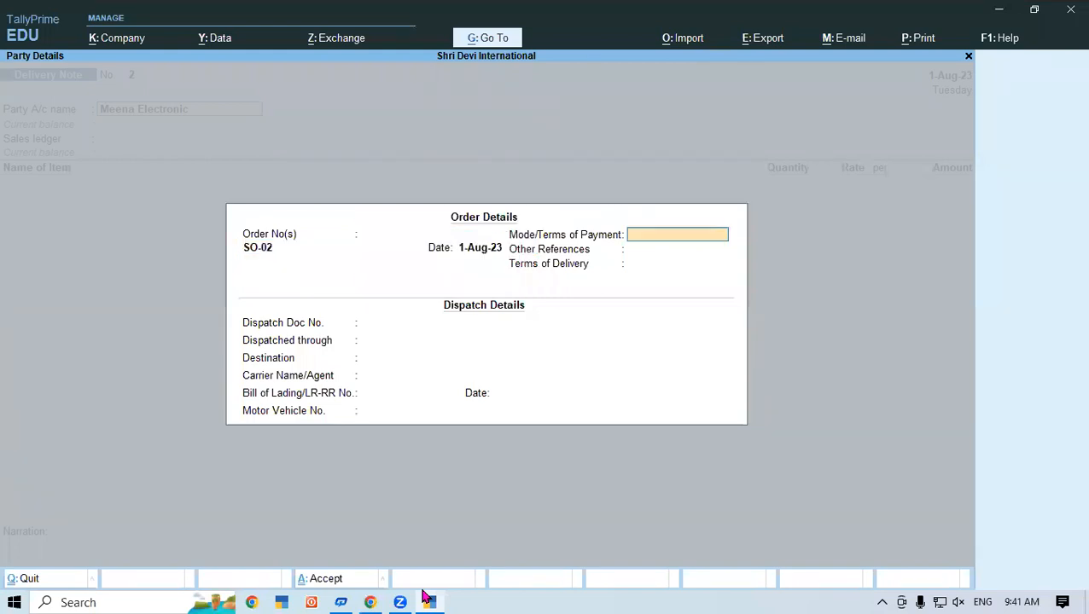
key("ctrl+a")
key("Return")
key("ctrl+a")
key("Return")
Step: Accept the Lg 6 Kg Top Load Wm allocation with tracking number 2, order SO-02 and 30 Nos at 18,000
key("Return")
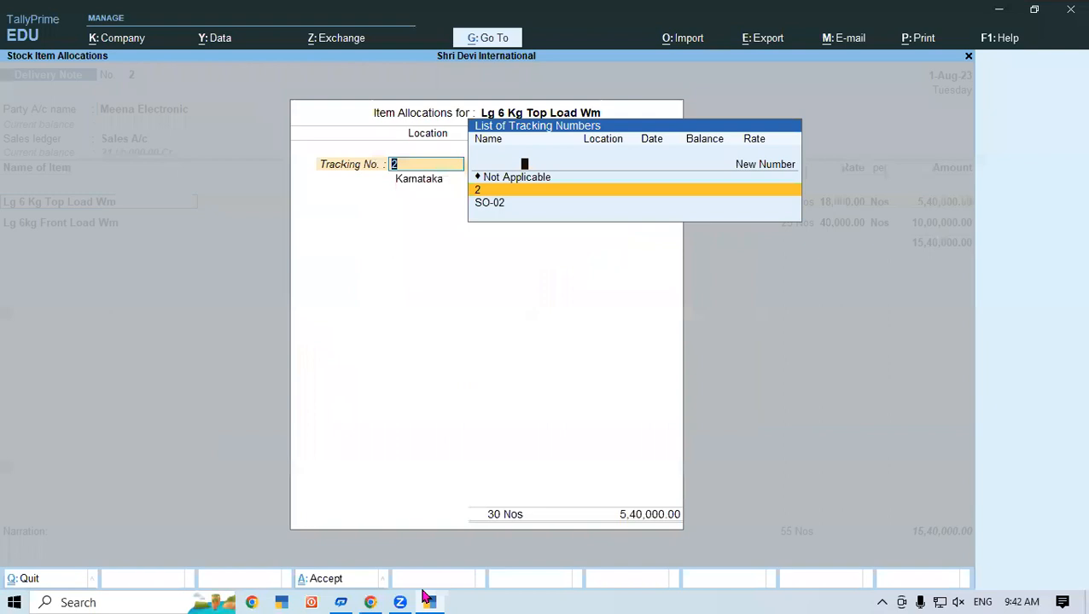
key("Return")
key("Return")
key("Return")
key("Return")
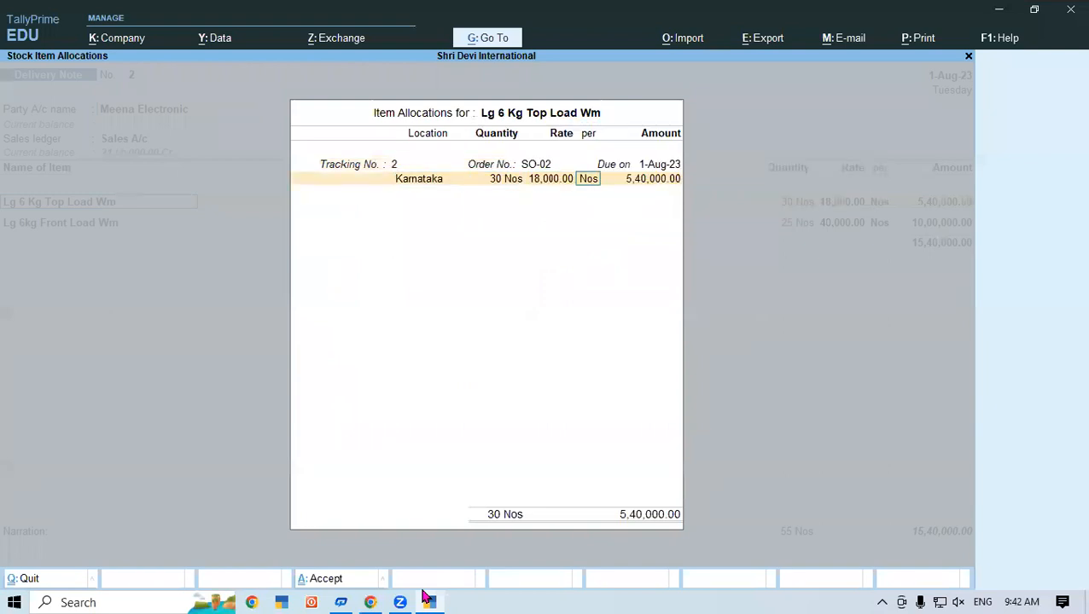
key("Return")
key("Return")
Step: Accept the Lg 6kg Front Load Wm allocation with tracking number 2, order SO-02 and 25 Nos at 40,000
key("Return")
key("Return")
key("Return")
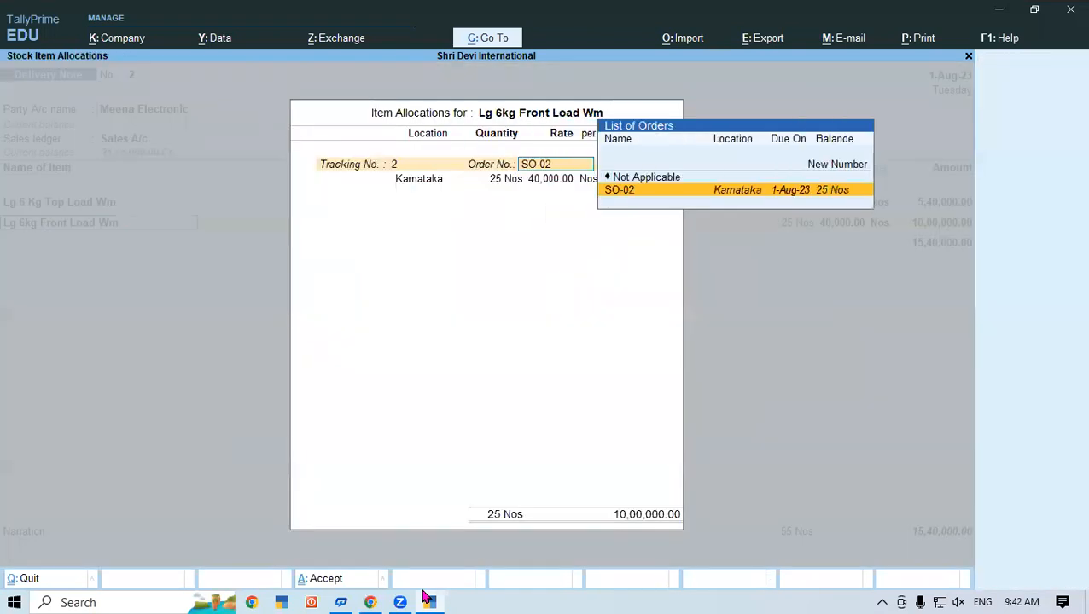
key("Return")
key("Return")
key("Return")
key("Return")
key("Return")
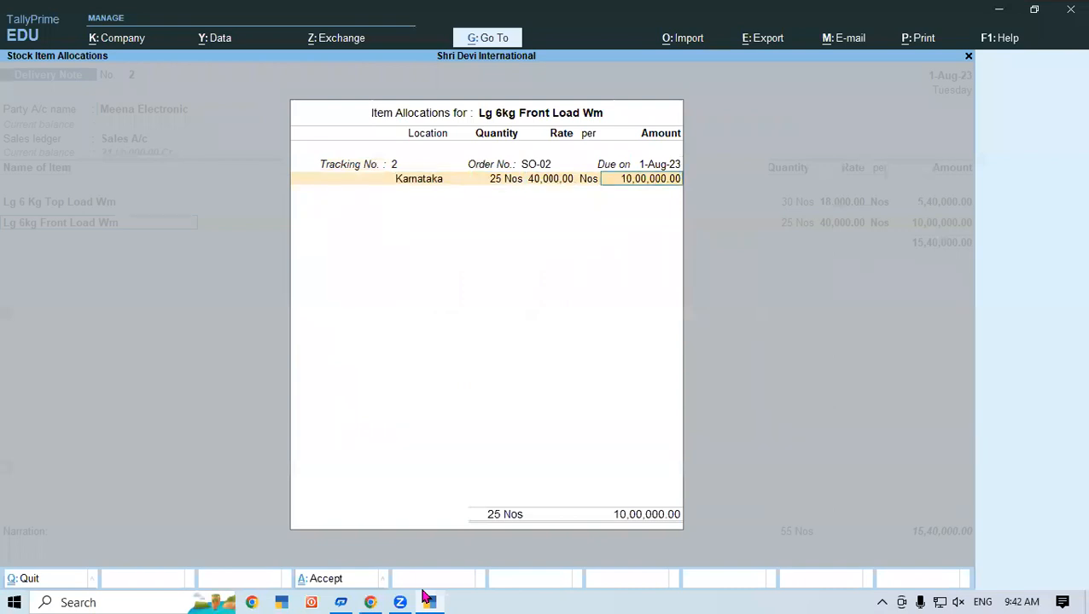
key("Return")
key("Return")
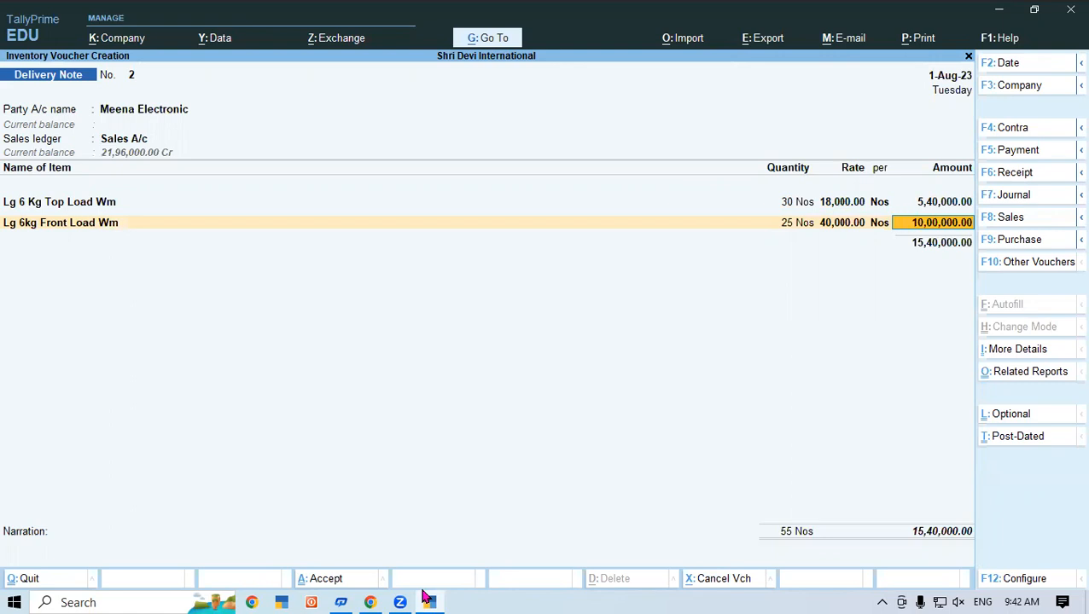
Step: End the item list and save Meena Electronic's delivery note without a narration
key("Return")
key("Return")
key("Return")
key("Return")
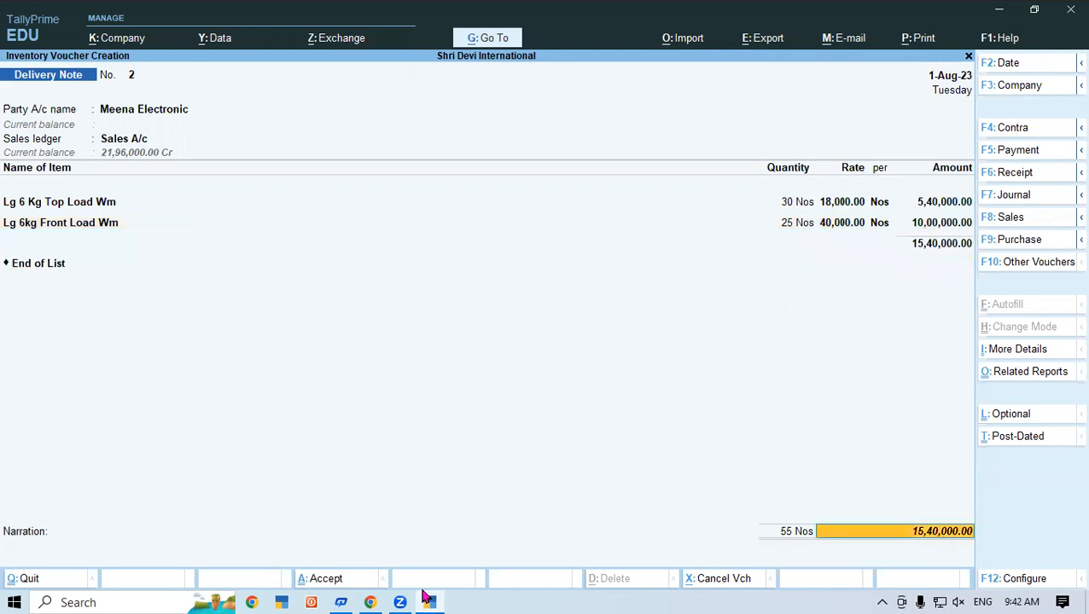
key("Return")
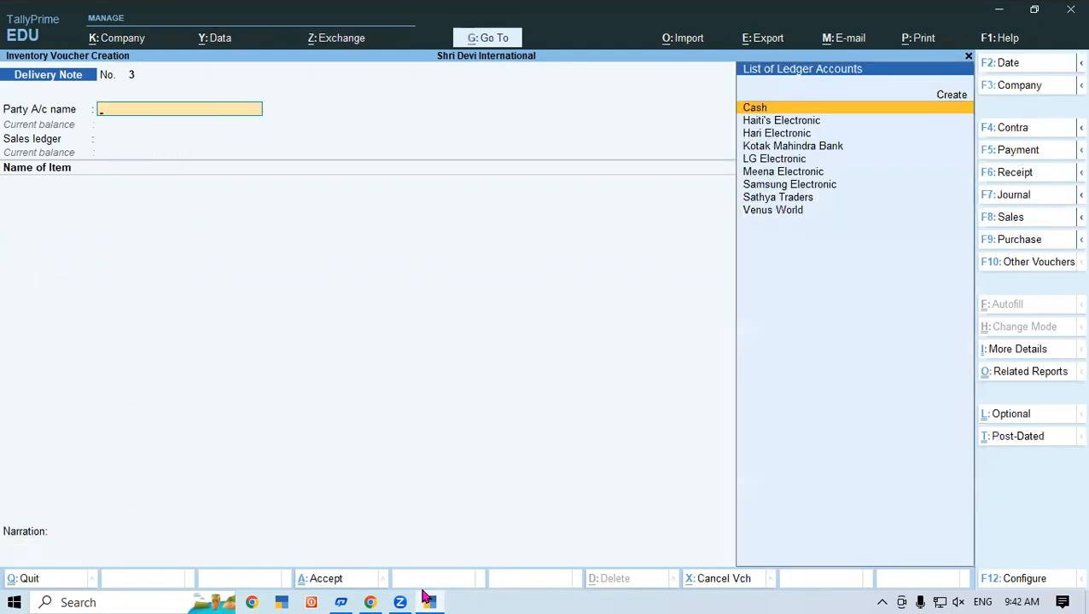
Step: Read the course document's section on pending sales bills and viewing the Stock Item Vouchers report
left_click(430, 599)
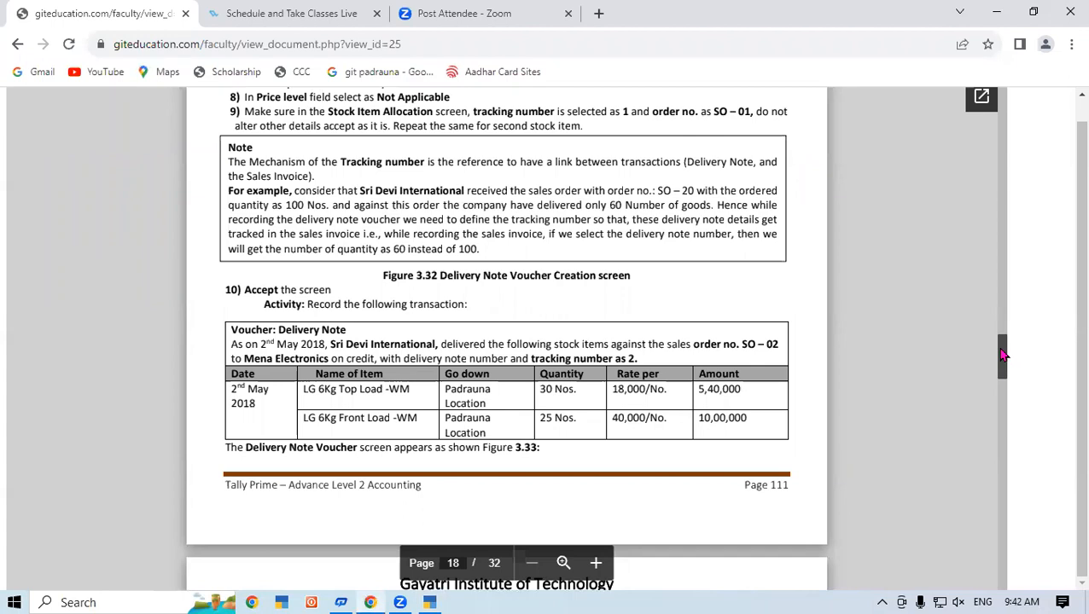
left_click_drag(1003, 354, 1002, 366)
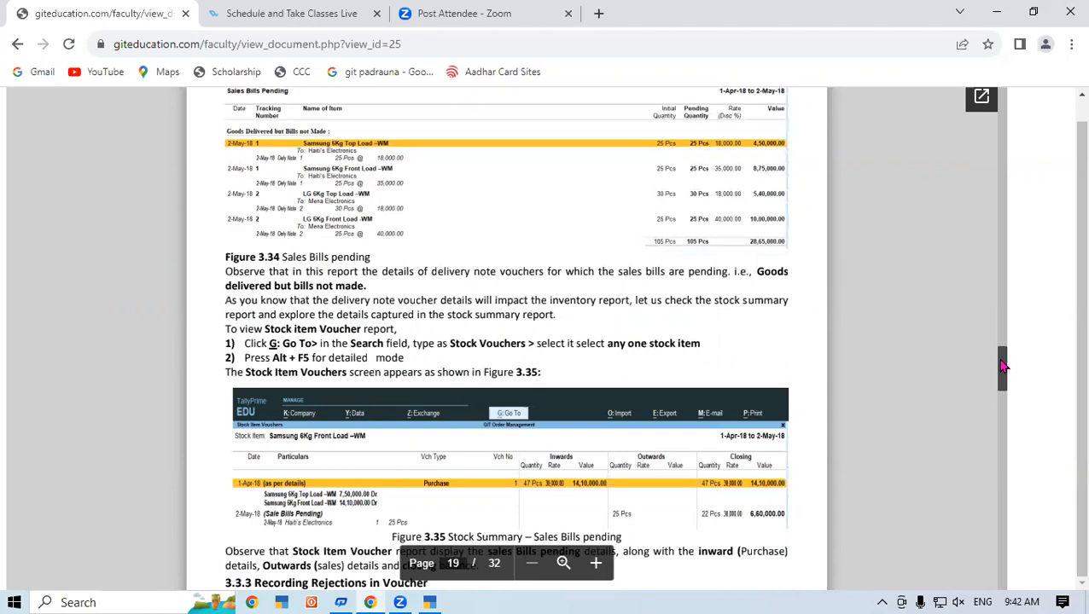
left_click_drag(1003, 366, 1004, 368)
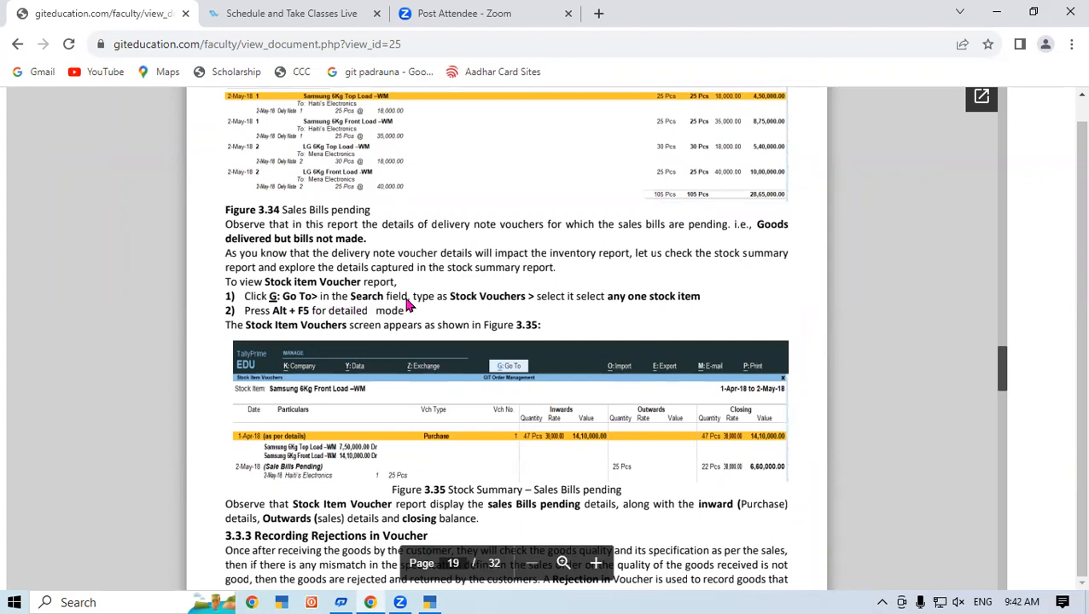
Step: Switch to TallyPrime and open the Stock Vouchers report through the Go To search
left_click(434, 599)
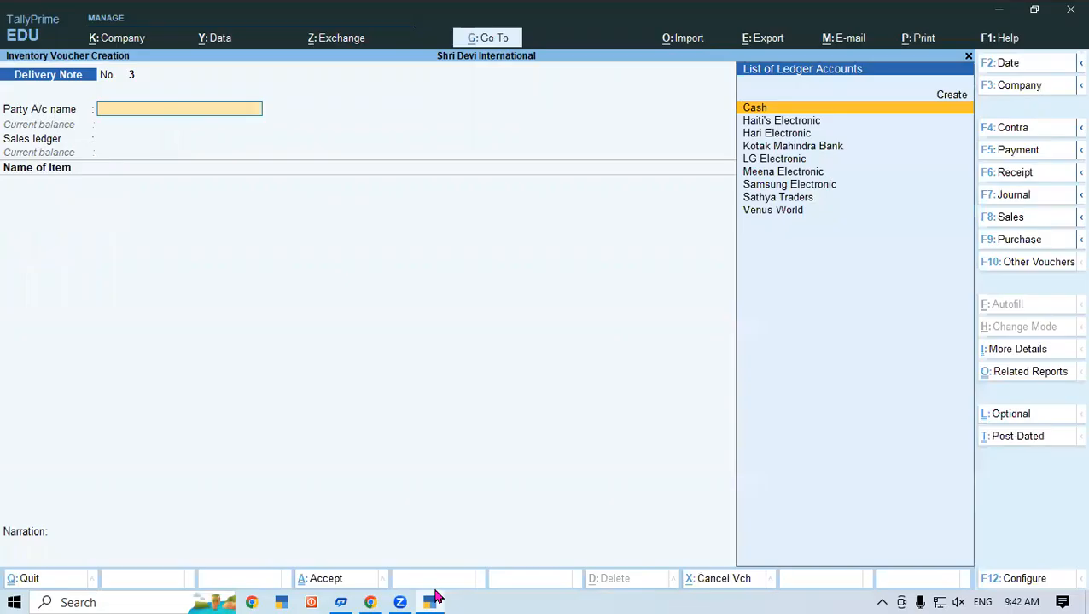
key("alt+g")
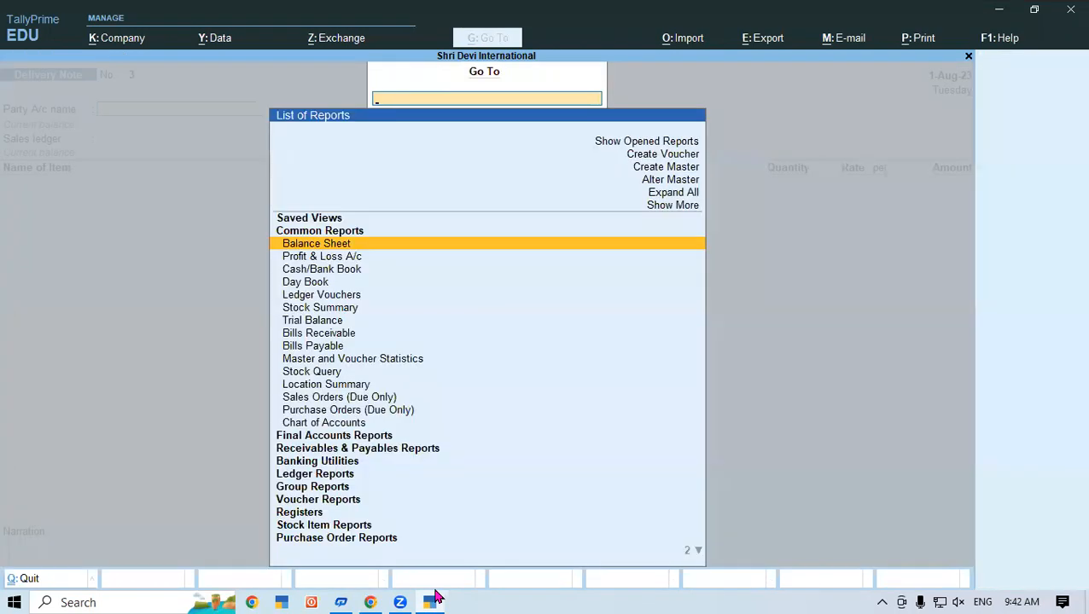
type("Stock")
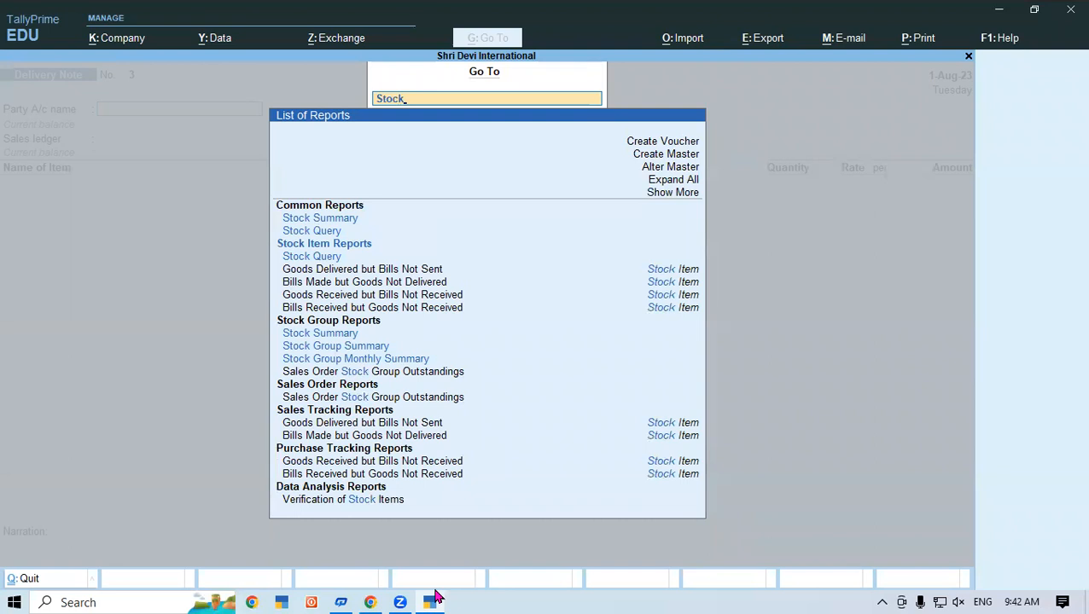
type(" Vou")
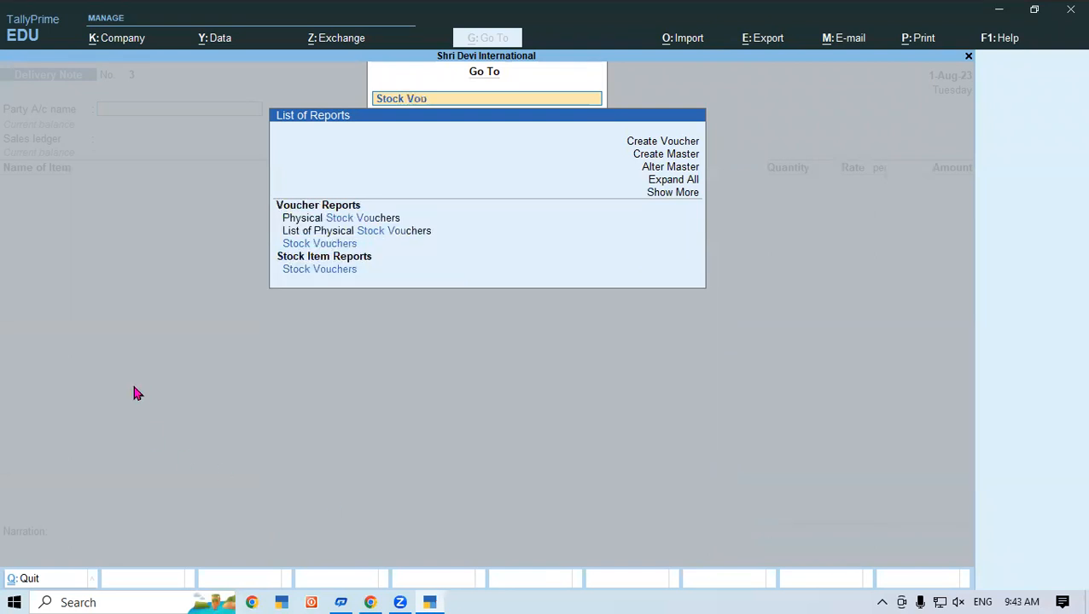
left_click(321, 246)
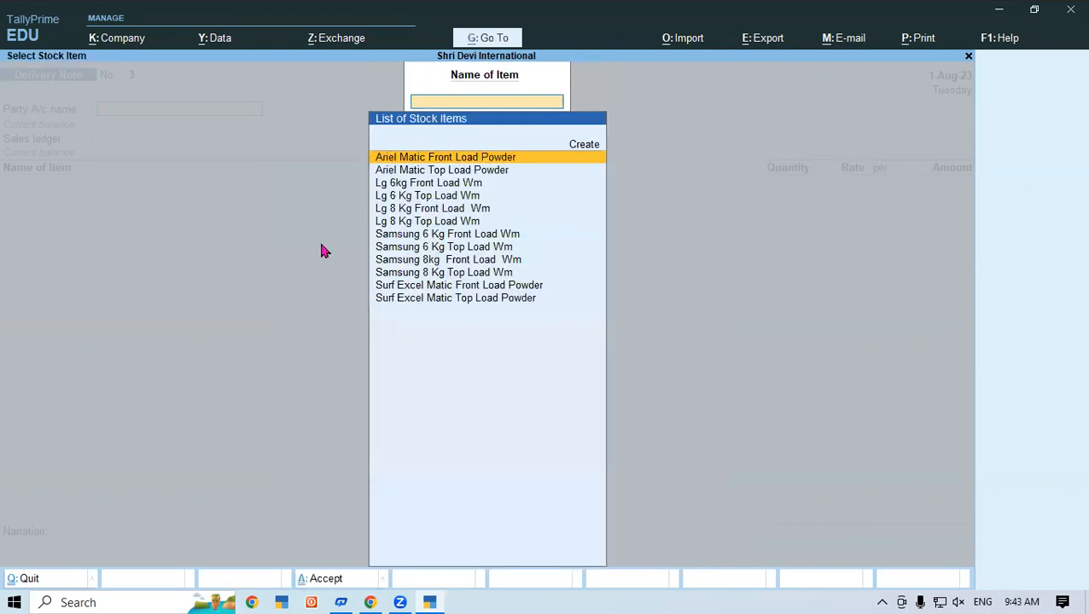
Step: View the stock vouchers of Samsung 6 Kg Front Load Wm and compare them with the course document's Figure 3.35
key("Down")
key("Down")
key("Down")
key("Down")
key("Down")
key("Down")
key("Down")
key("Down")
key("Up")
key("Up")
key("Return")
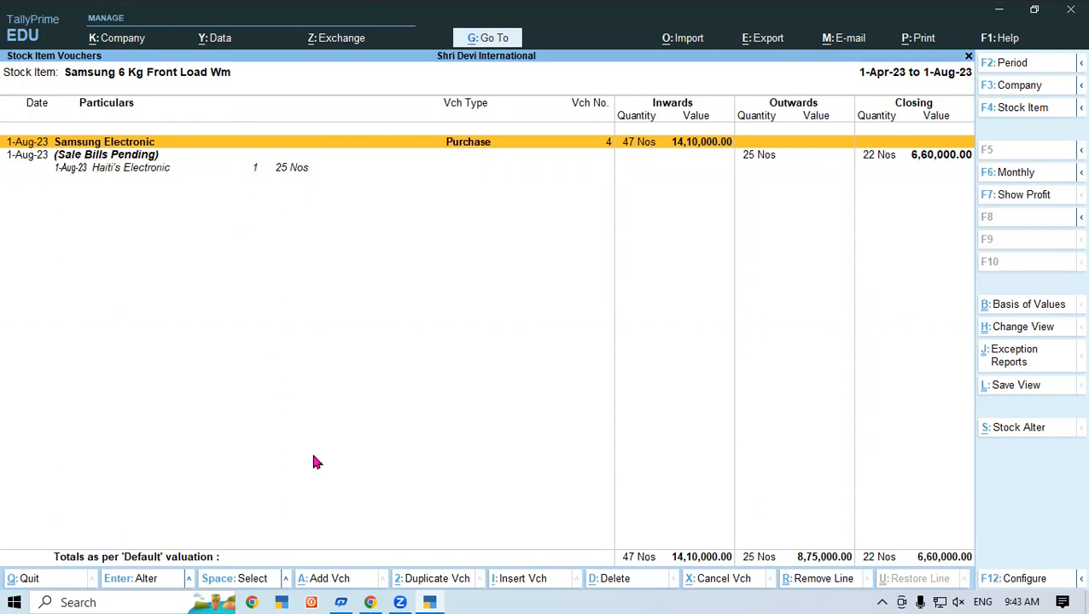
left_click(431, 597)
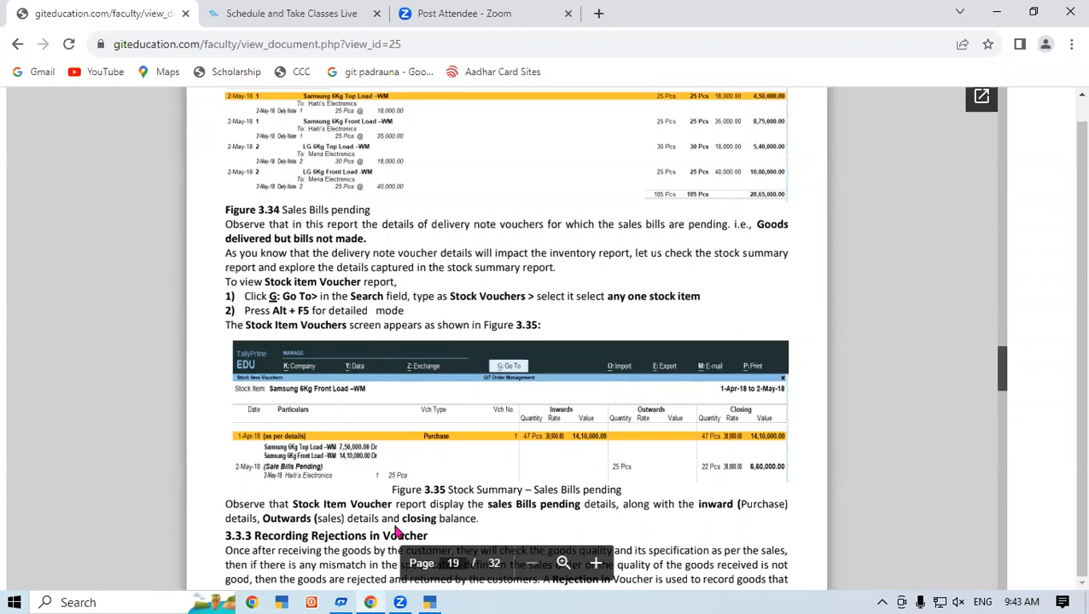
Step: Show the Samsung 6 Kg Front Load Wm stock vouchers in detailed mode in TallyPrime and compare them with the course document's Figure 3.35
left_click(431, 600)
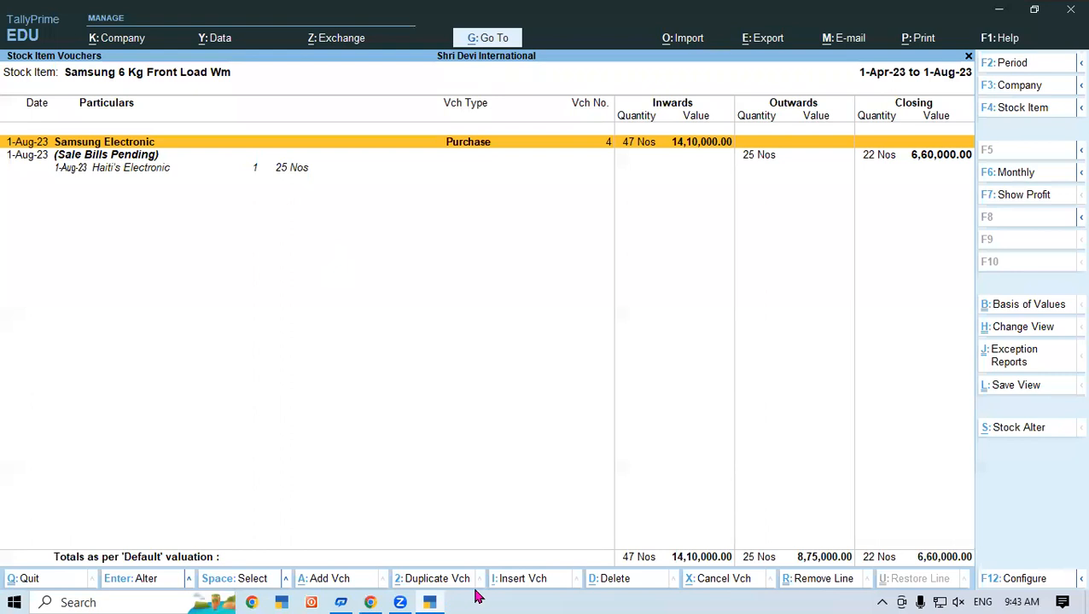
key("alt")
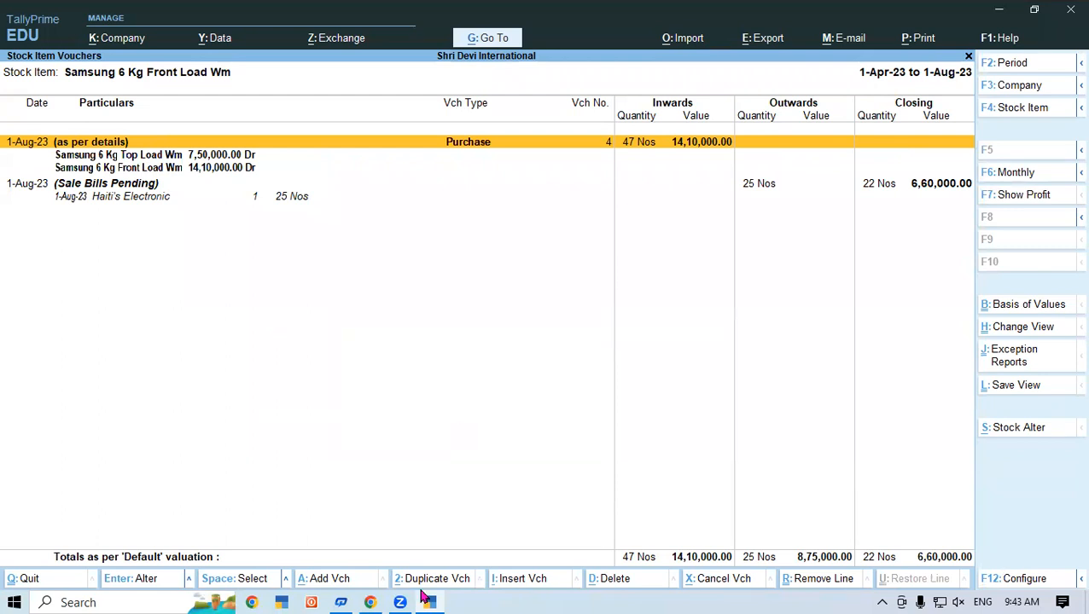
key("alt+Tab")
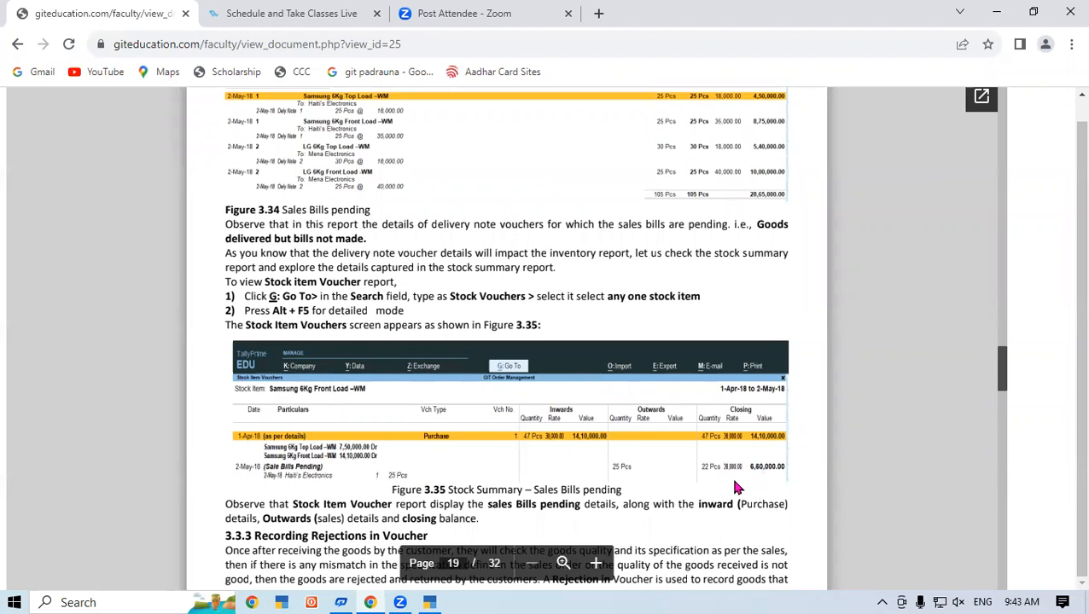
left_click(431, 602)
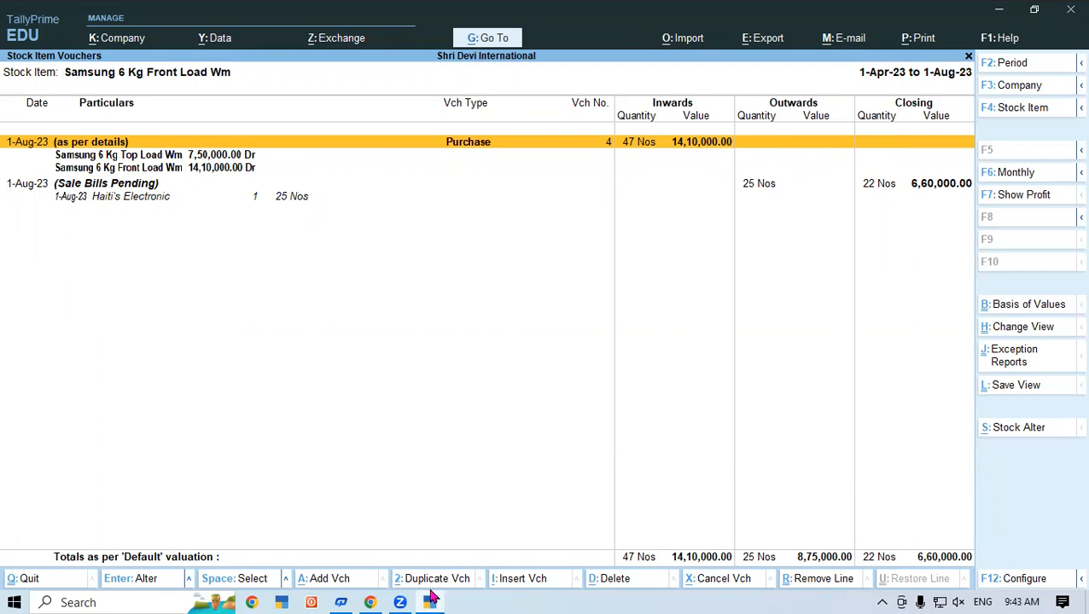
key("alt+Tab")
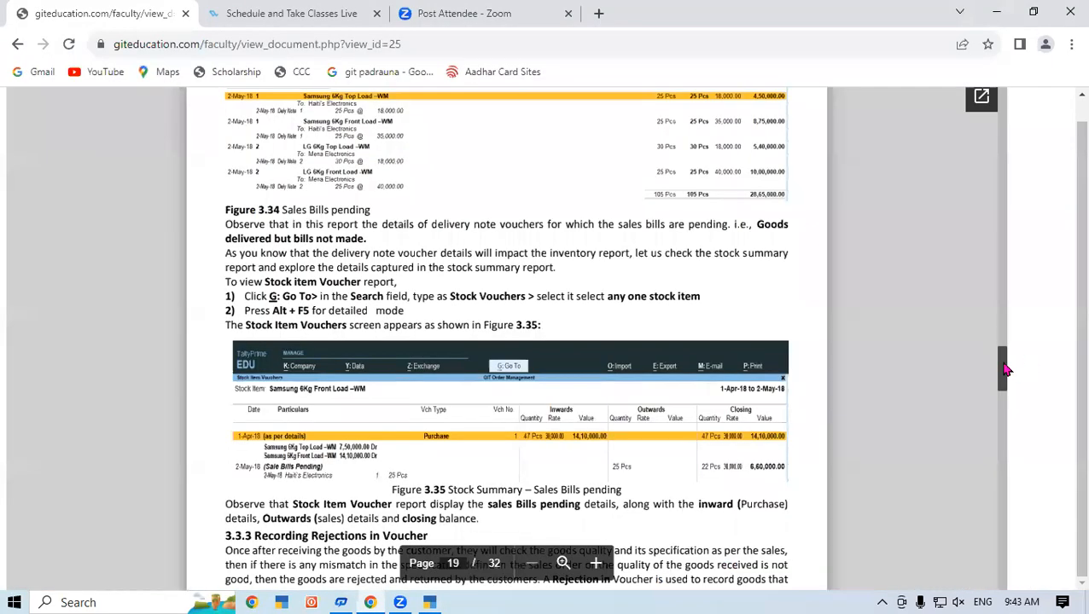
Step: Find the course document's Rejections In exercise and start a Rejections In voucher in TallyPrime
scroll(1004, 369, "down", 3)
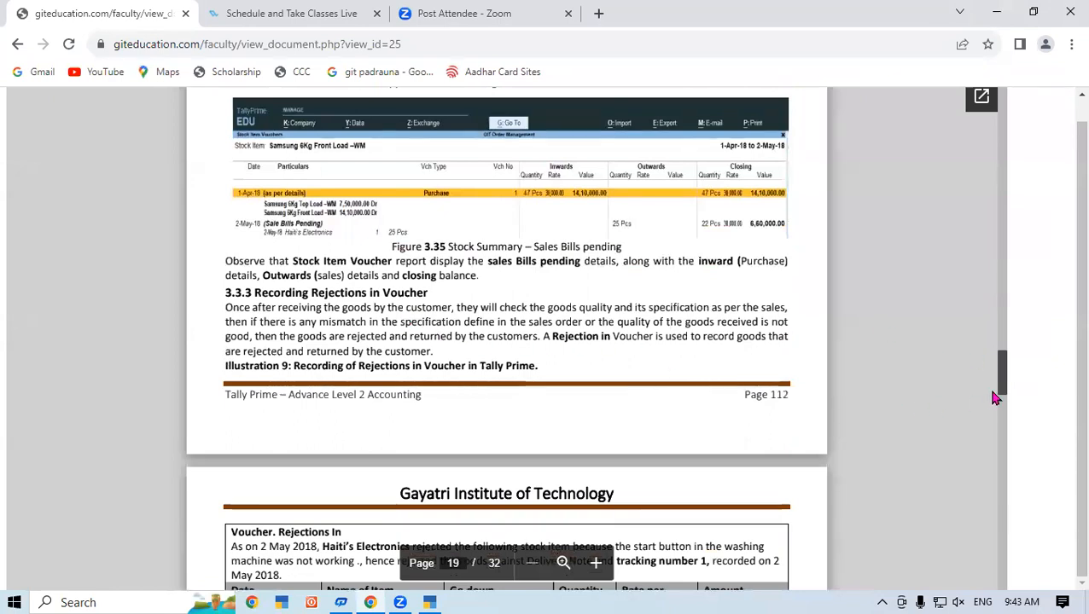
scroll(1004, 383, "down", 2)
scroll(1005, 383, "down", 3)
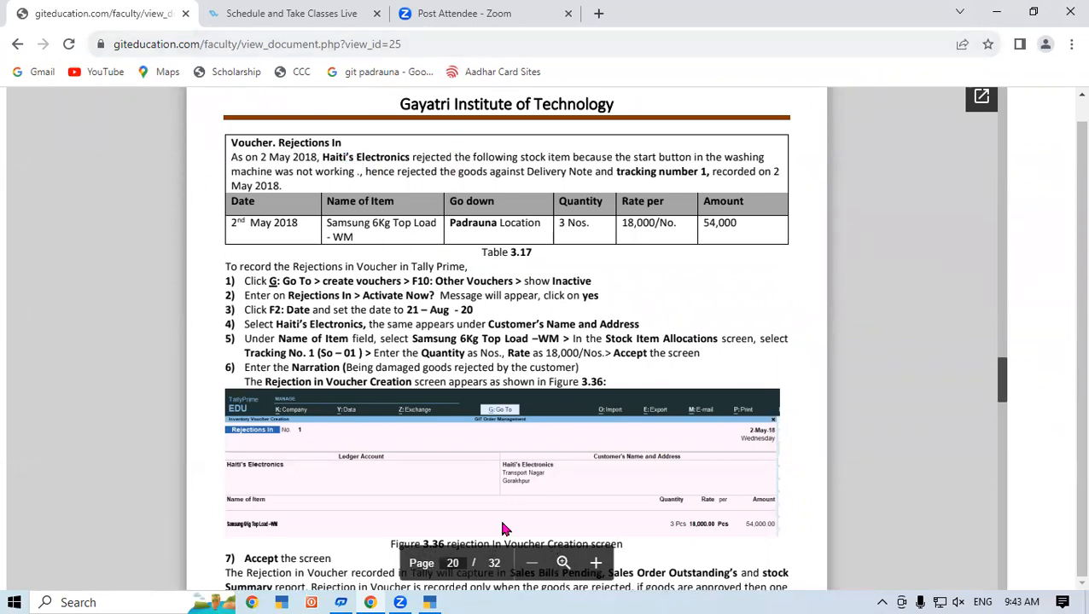
left_click(431, 602)
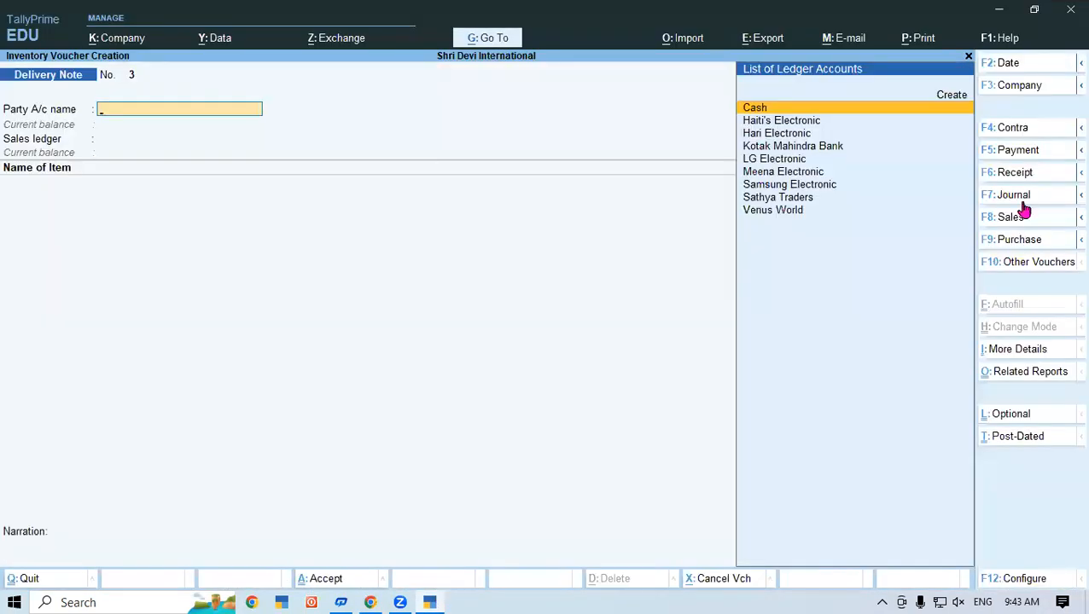
left_click(1038, 263)
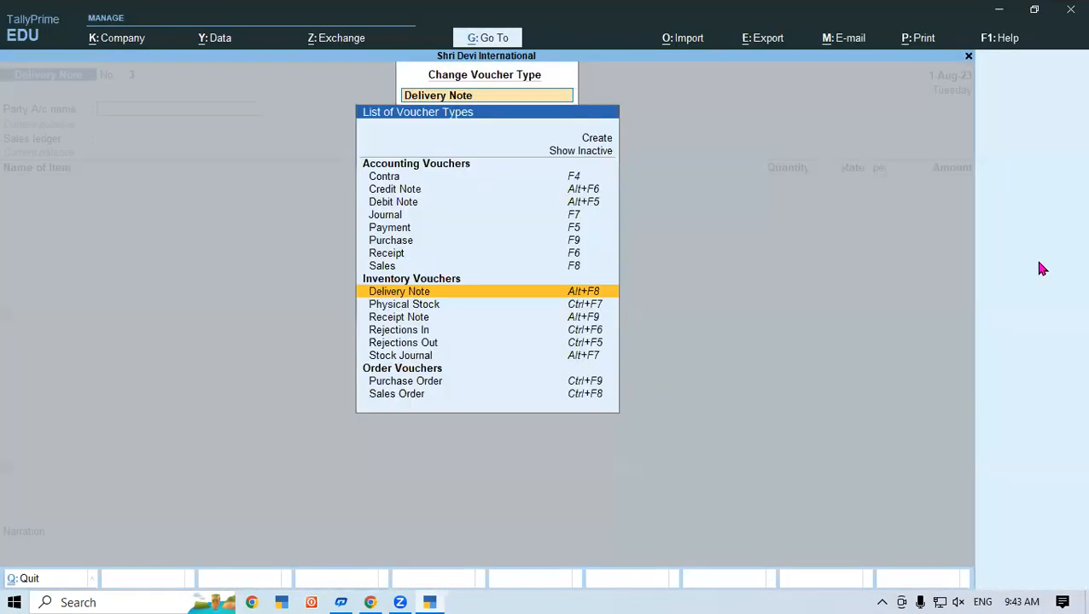
left_click(454, 326)
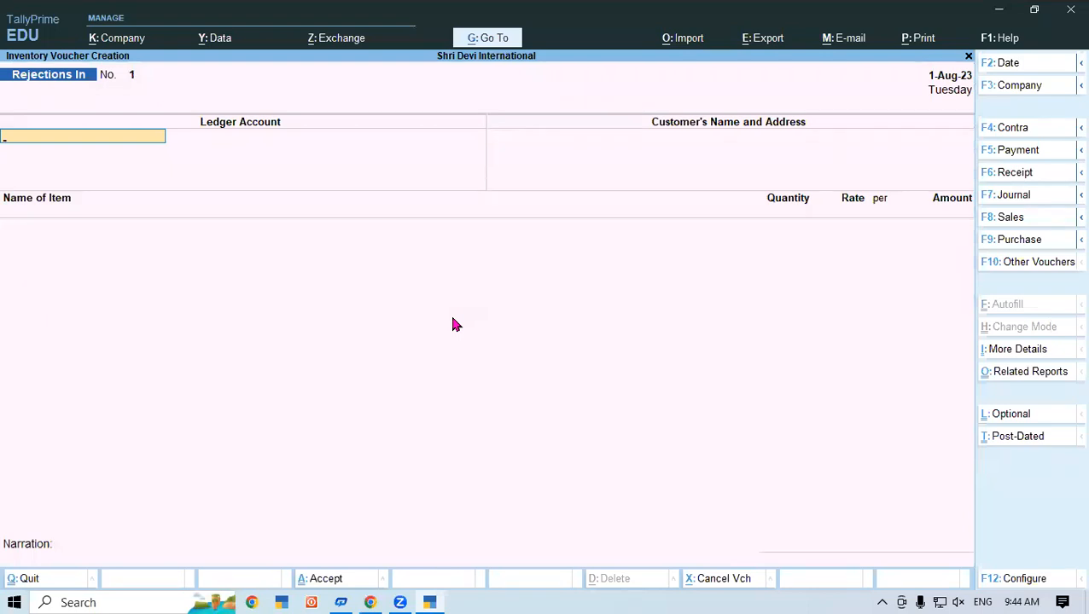
Step: Set Haiti's Electronic as the Rejections In voucher's ledger account and customer name, leaving the address blank
type("H")
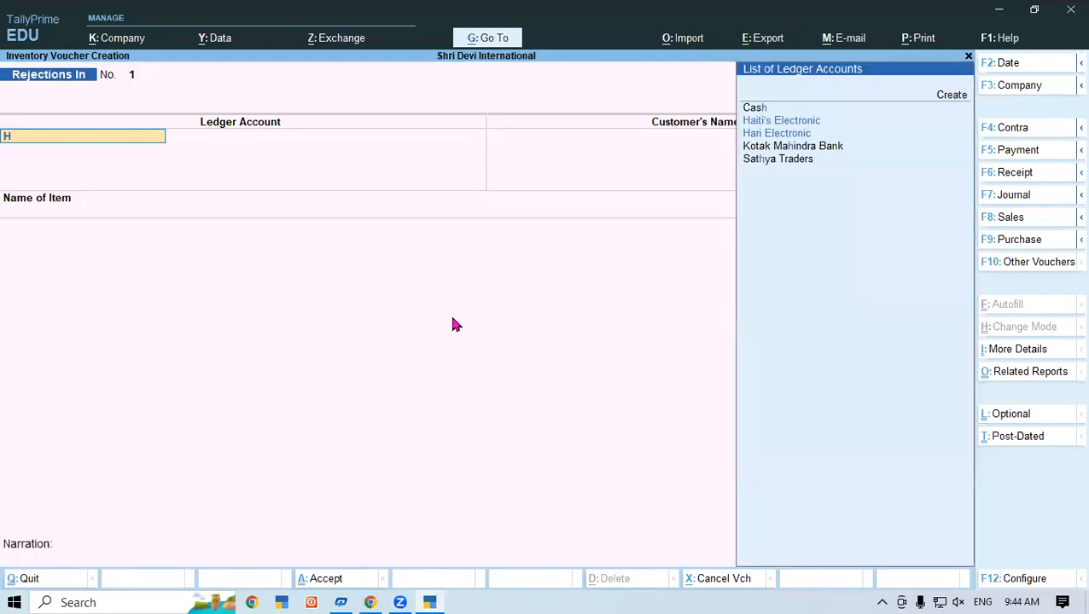
key("Return")
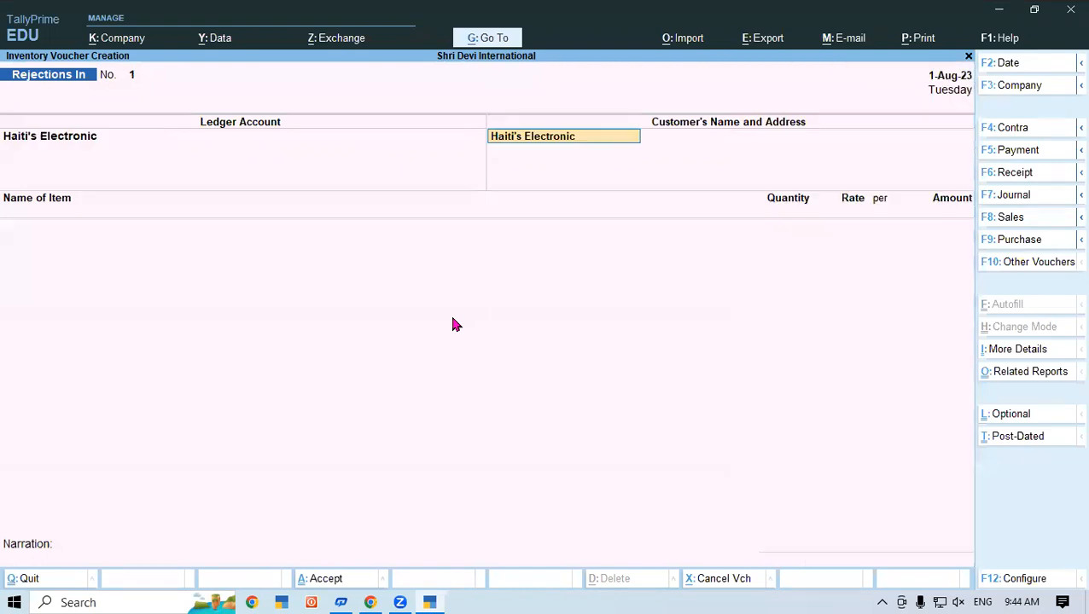
key("Return")
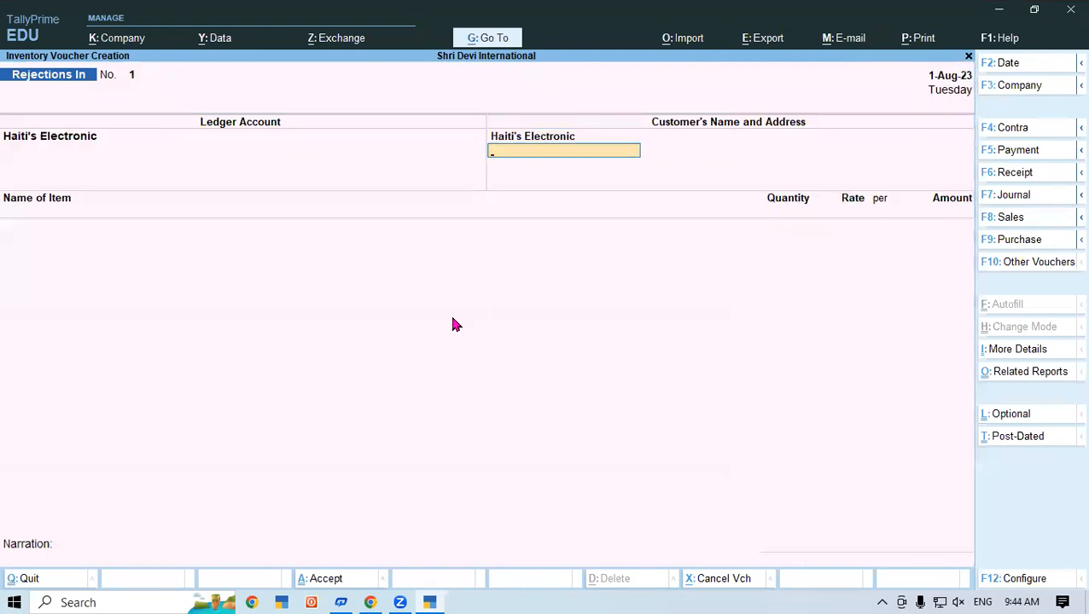
key("Return")
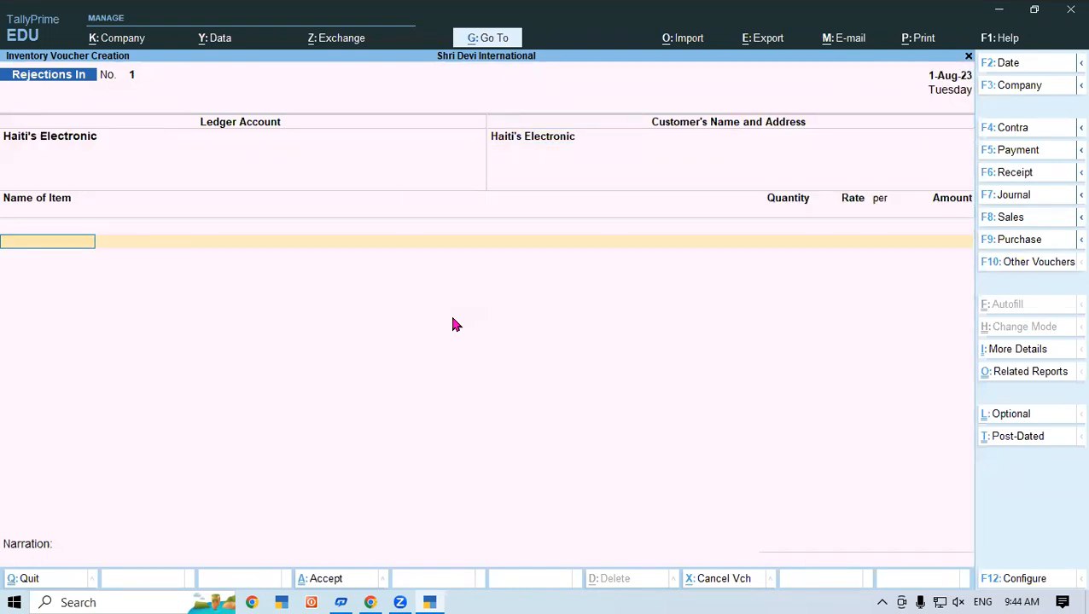
Step: Check the rejected item in the course document and add Samsung 6 Kg Top Load Wm to the TallyPrime voucher
left_click(431, 600)
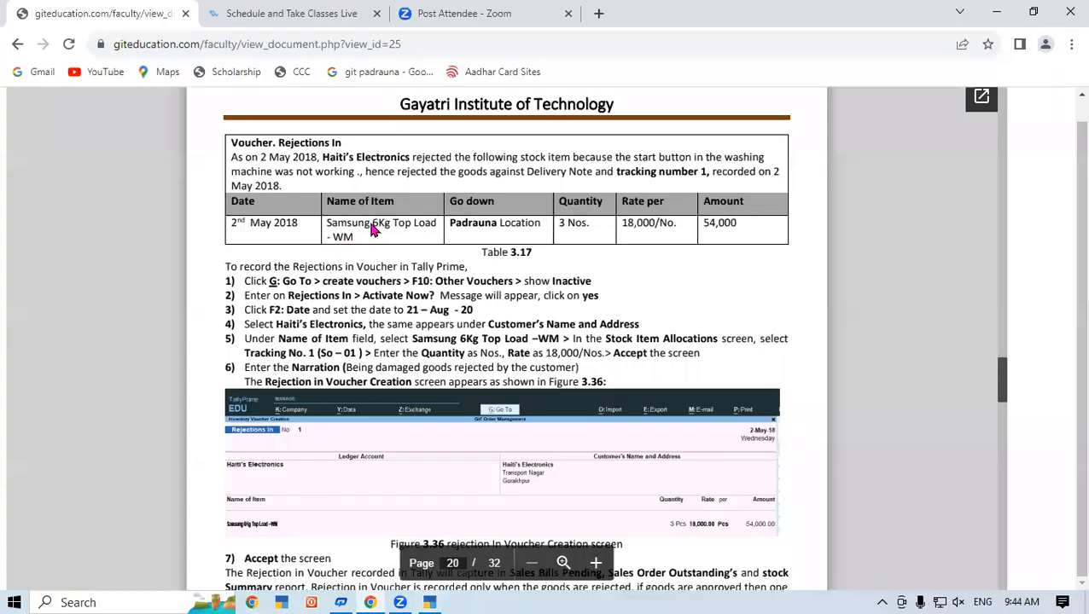
left_click(431, 600)
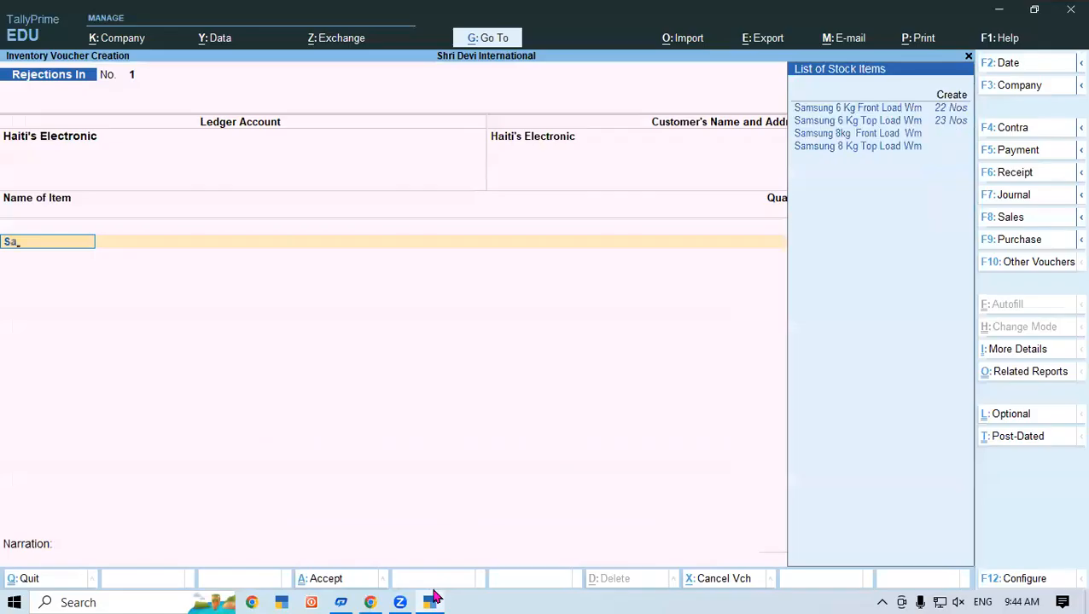
key("Down")
key("Return")
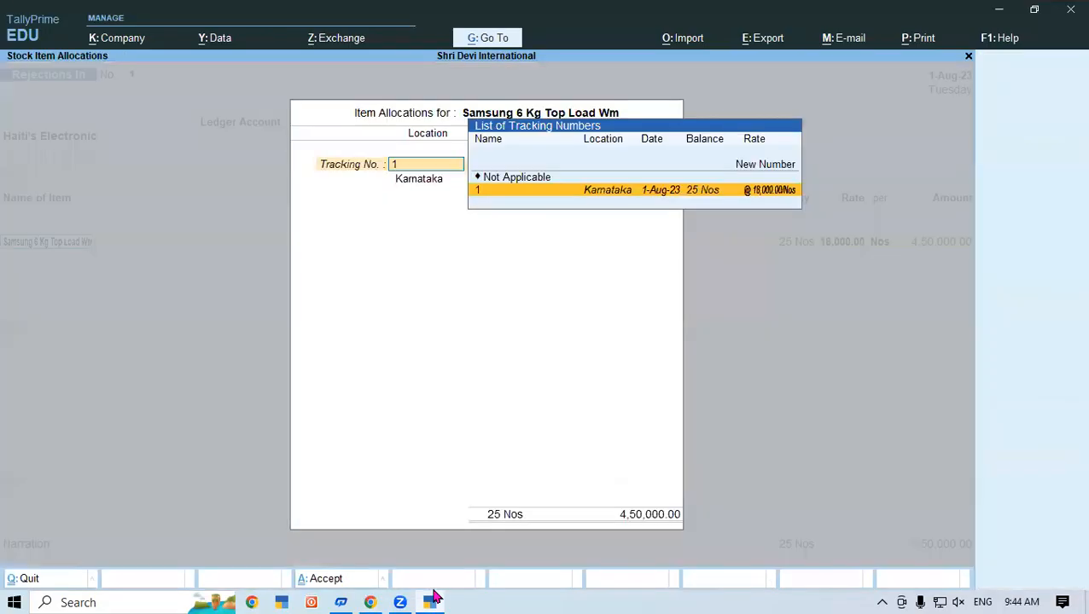
Step: Allocate the rejected item to tracking number 1 and order SO-01, Karnataka location, with quantity 3 Nos at rate 18,000
key("Return")
key("Return")
key("Return")
key("Return")
key("BackSpace")
key("BackSpace")
type("3")
key("Return")
key("Return")
key("Return")
key("Return")
key("Return")
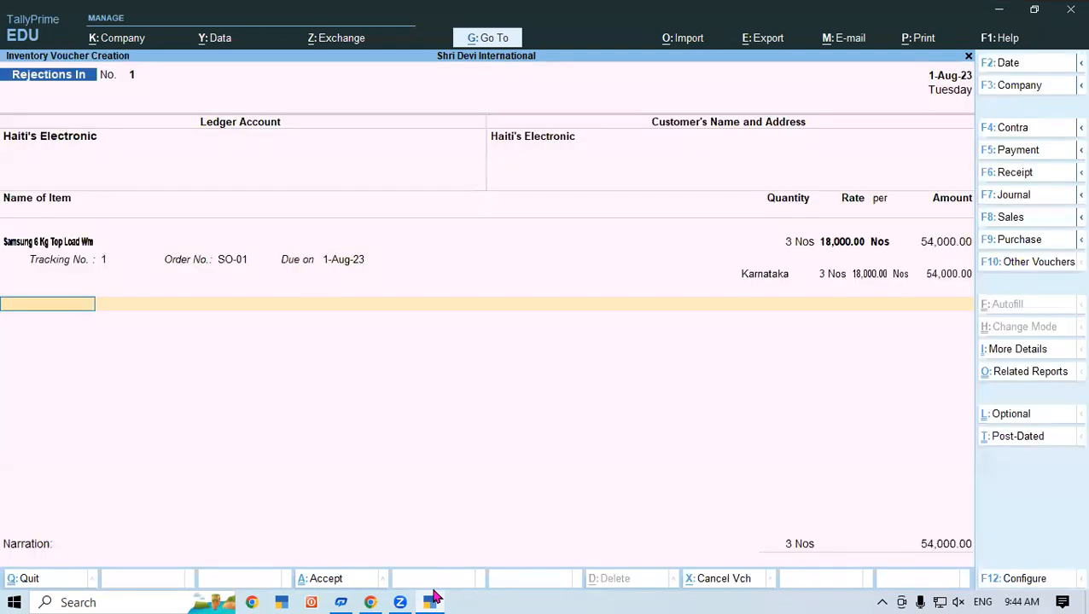
Step: End the item list and save the Rejections In voucher without a narration
key("Return")
key("Return")
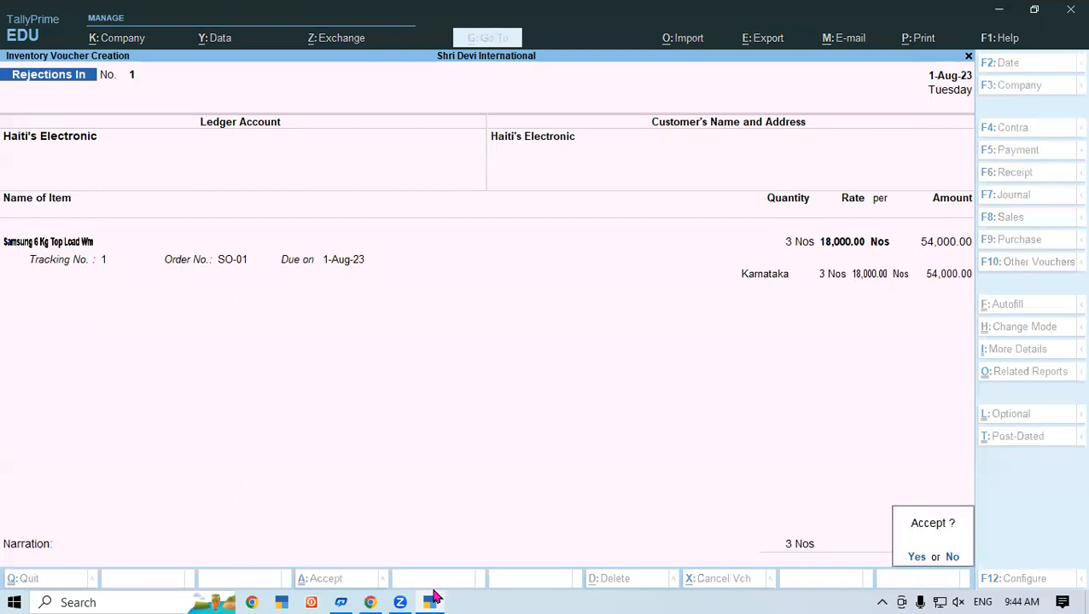
key("y")
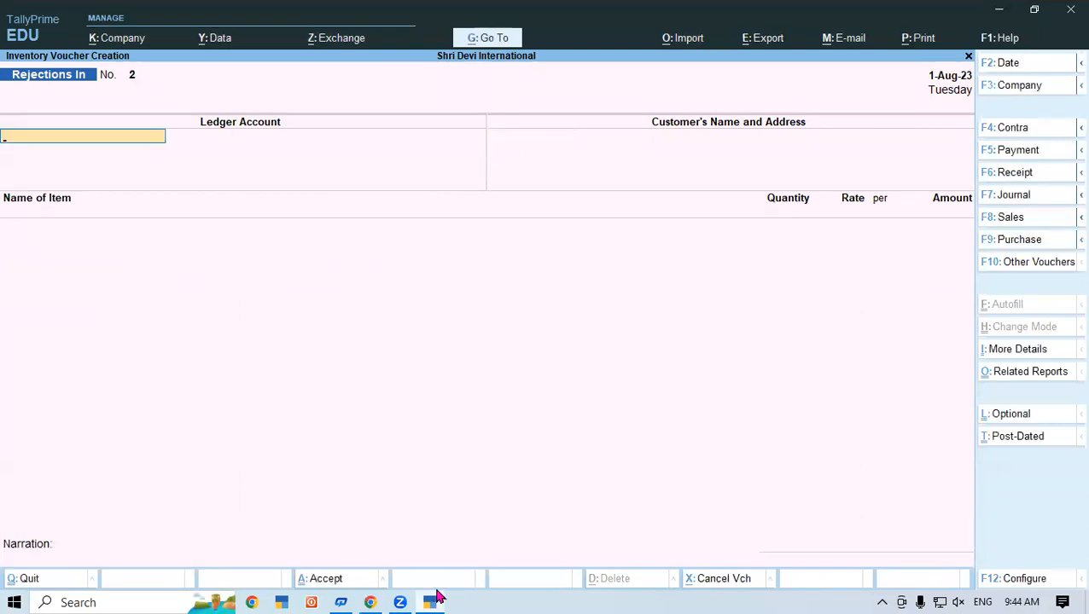
Step: Read the course document's section 3.3.4 on recording a sales voucher and start a Sales voucher in TallyPrime
left_click(433, 600)
left_click_drag(1004, 374, 1004, 396)
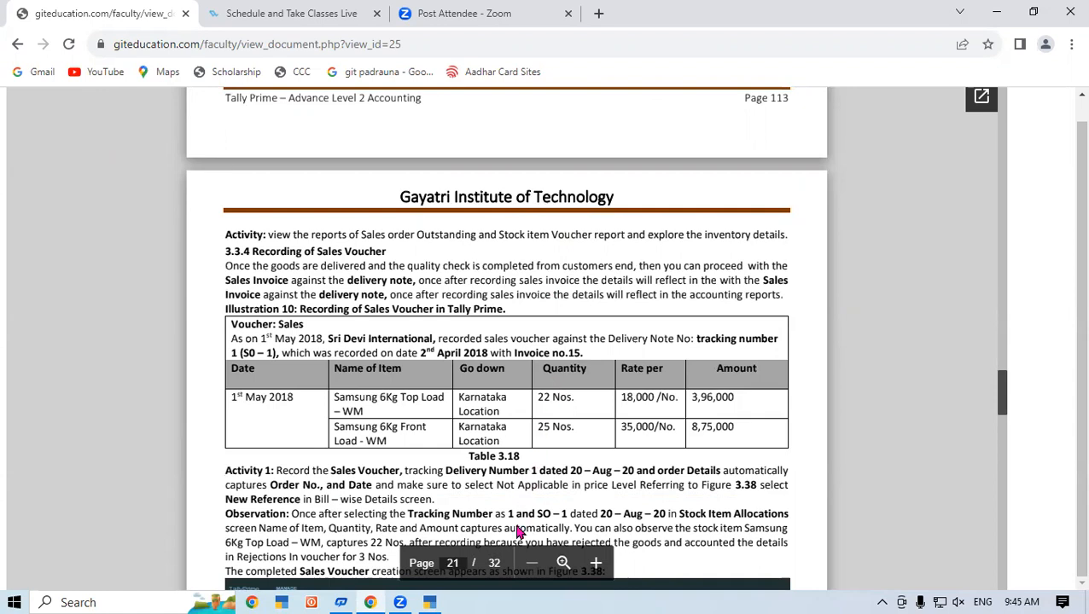
left_click(431, 601)
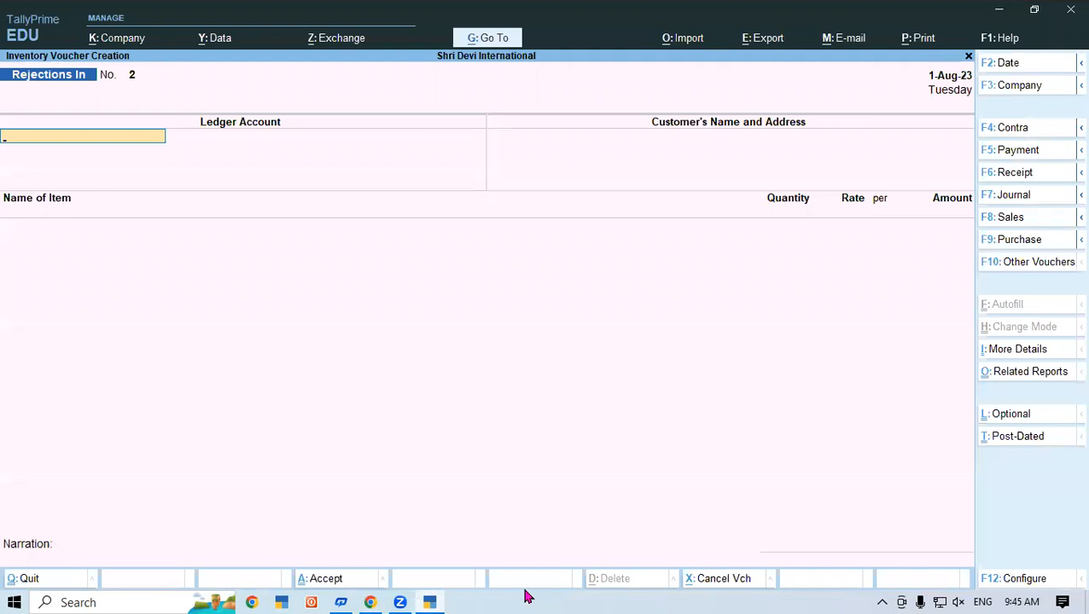
key("F8")
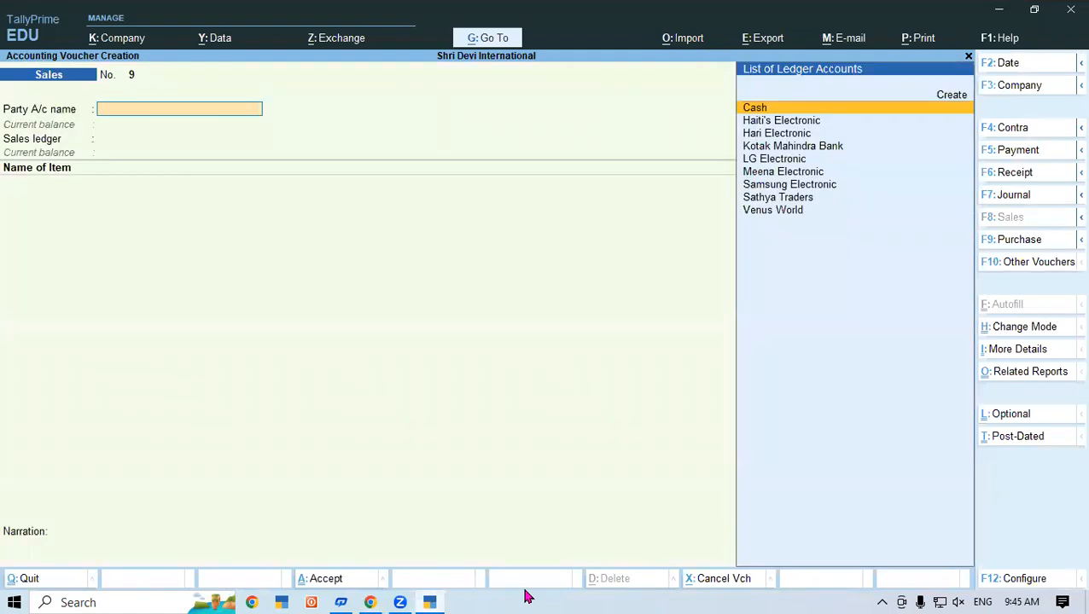
Step: Choose Haiti's Electronic as the sales party and link delivery note 1, leaving the remaining dispatch details blank
key("Down")
key("Return")
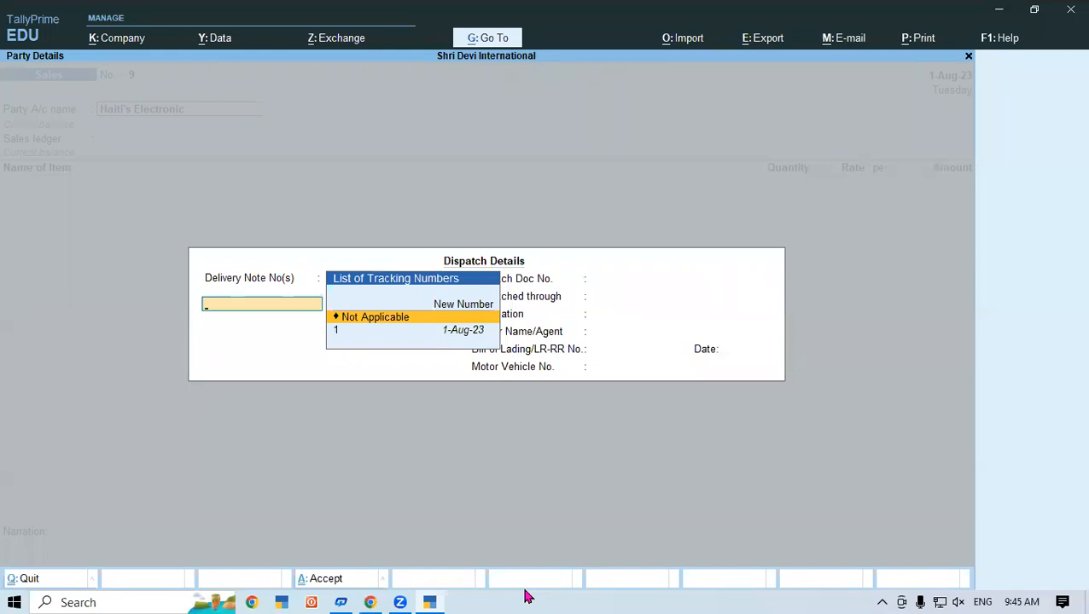
key("Down")
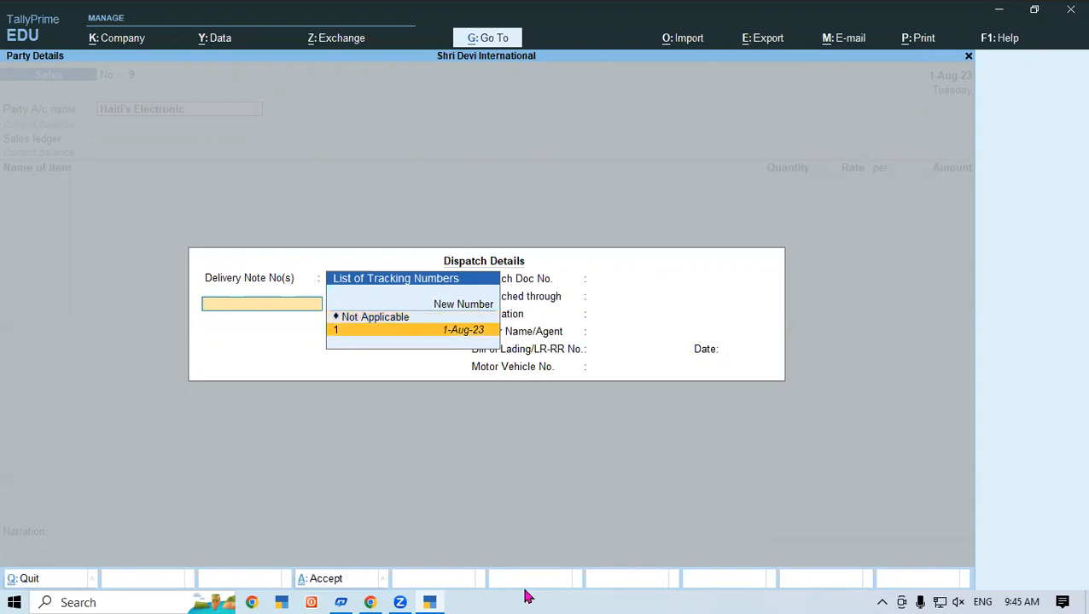
key("Return")
key("Return")
key("Return")
key("Return")
key("Return")
key("Return")
key("Return")
key("Return")
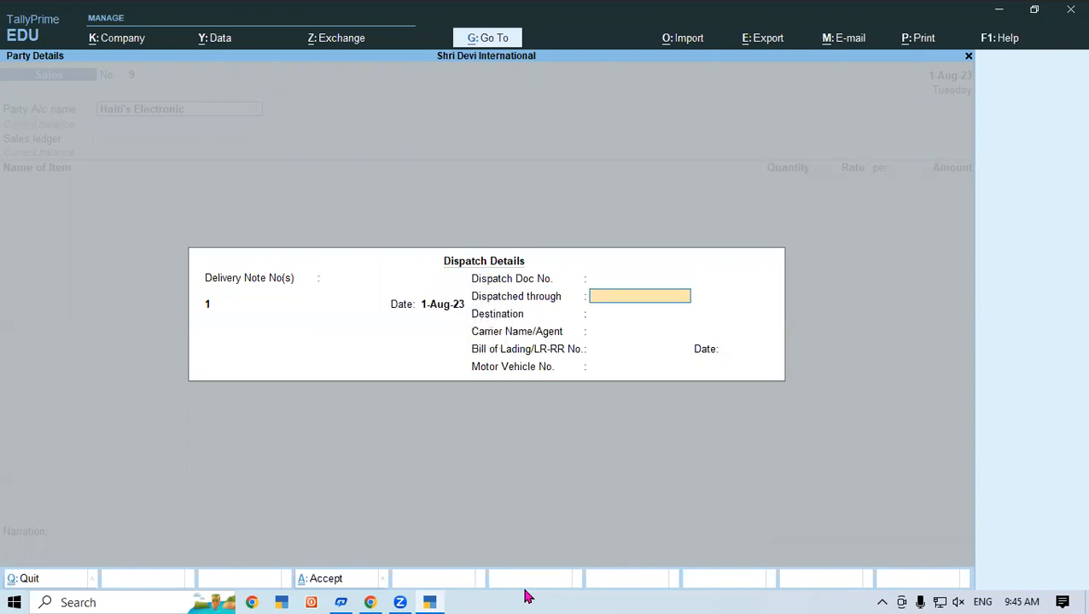
key("Return")
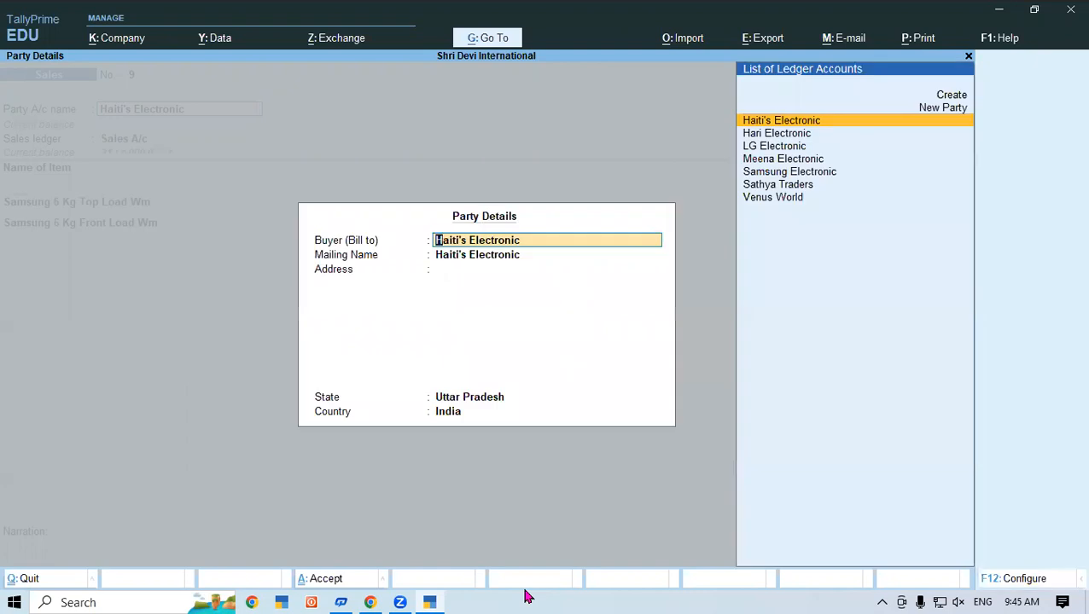
Step: Accept Haiti's Electronic's party details and use Sales A/c as the sales ledger
key("Return")
key("Return")
key("Return")
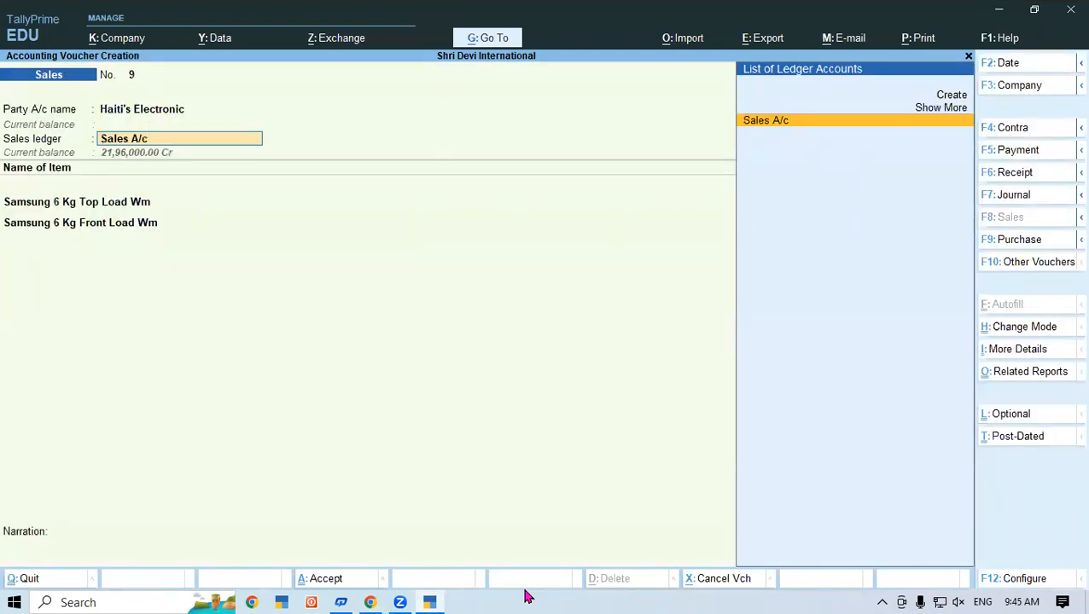
key("Return")
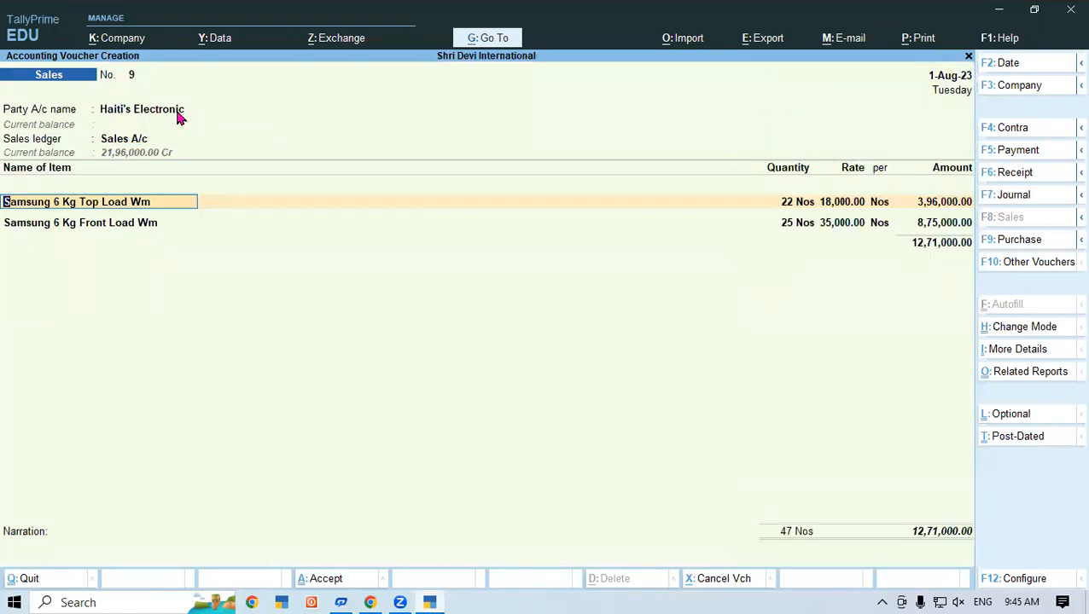
Step: Accept the Samsung 6 Kg Top Load Wm line and its allocation with 22 Nos at rate 18,000
left_click(793, 202)
left_click(785, 195)
key("Return")
key("Return")
key("Return")
key("Return")
key("Return")
key("Return")
key("Return")
key("Return")
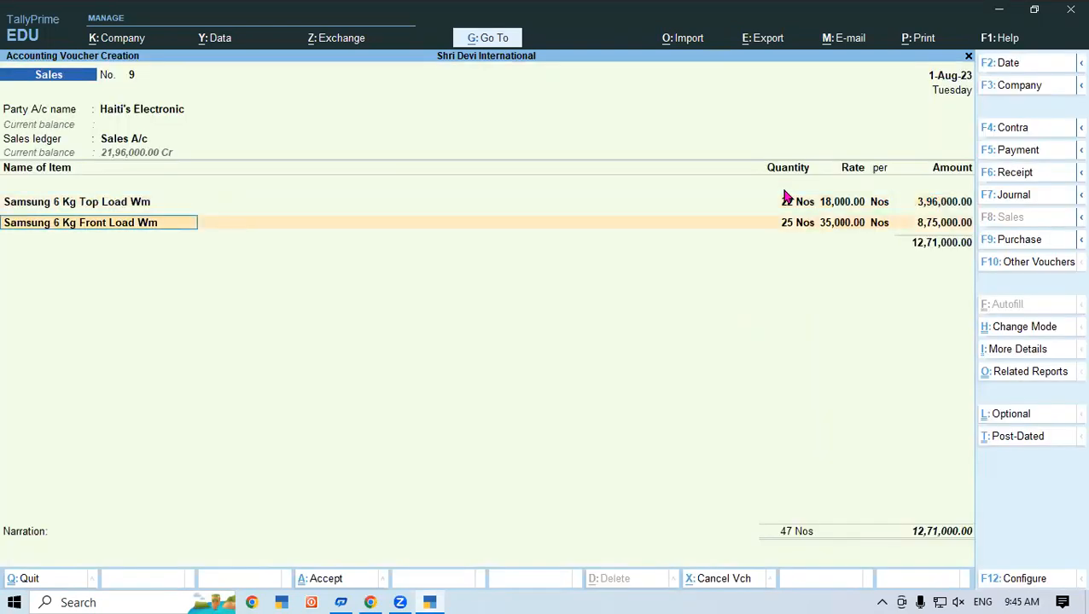
Step: Accept the Samsung 6 Kg Front Load Wm line with 25 Nos at rate 35,000 and end the item list
key("Return")
key("Return")
key("Return")
key("Return")
key("Return")
key("Return")
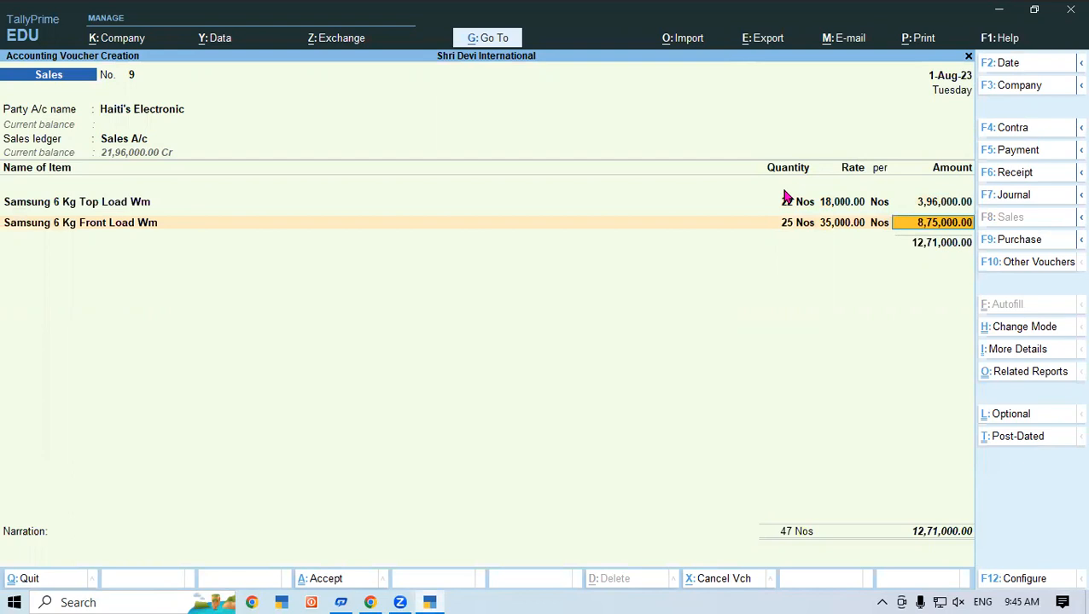
key("Return")
key("Return")
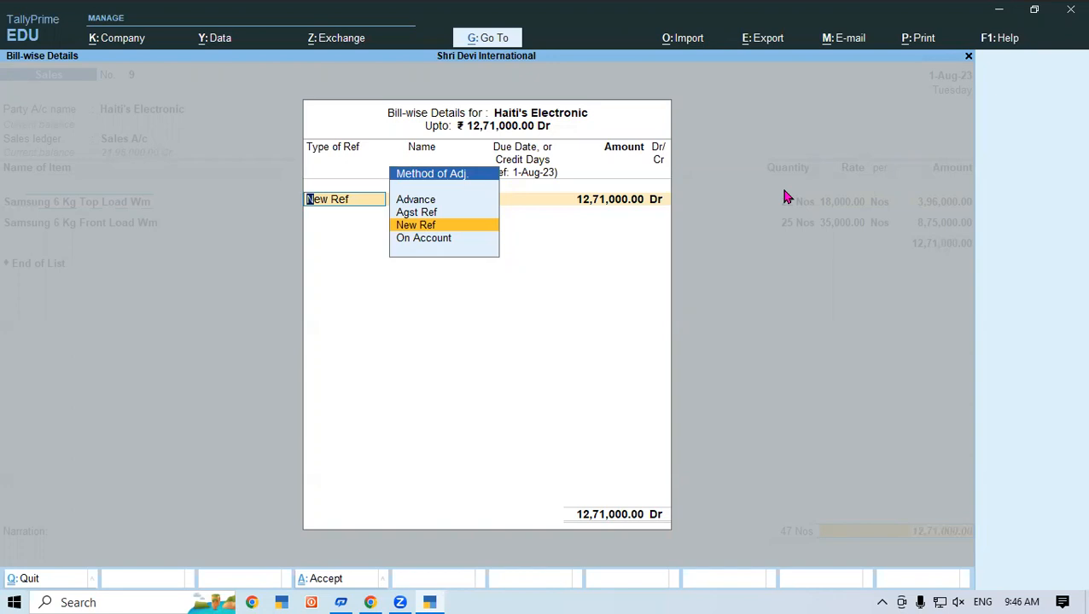
Step: Record the full bill amount as New Ref 15 and save the sales voucher without a narration
key("Return")
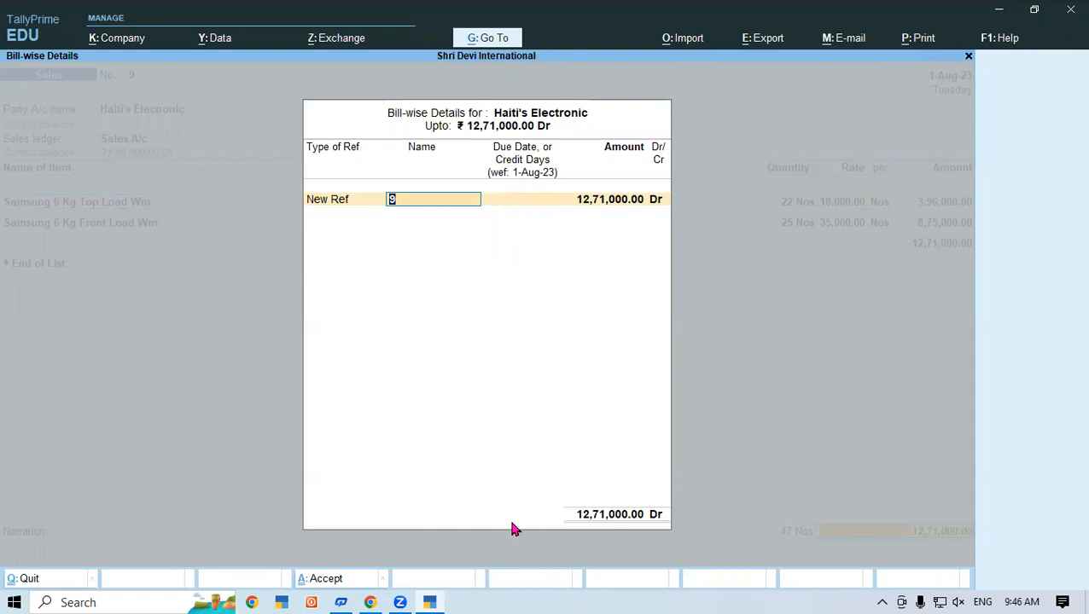
left_click(429, 603)
left_click(429, 602)
type("15")
key("Return")
key("Return")
key("Return")
key("Return")
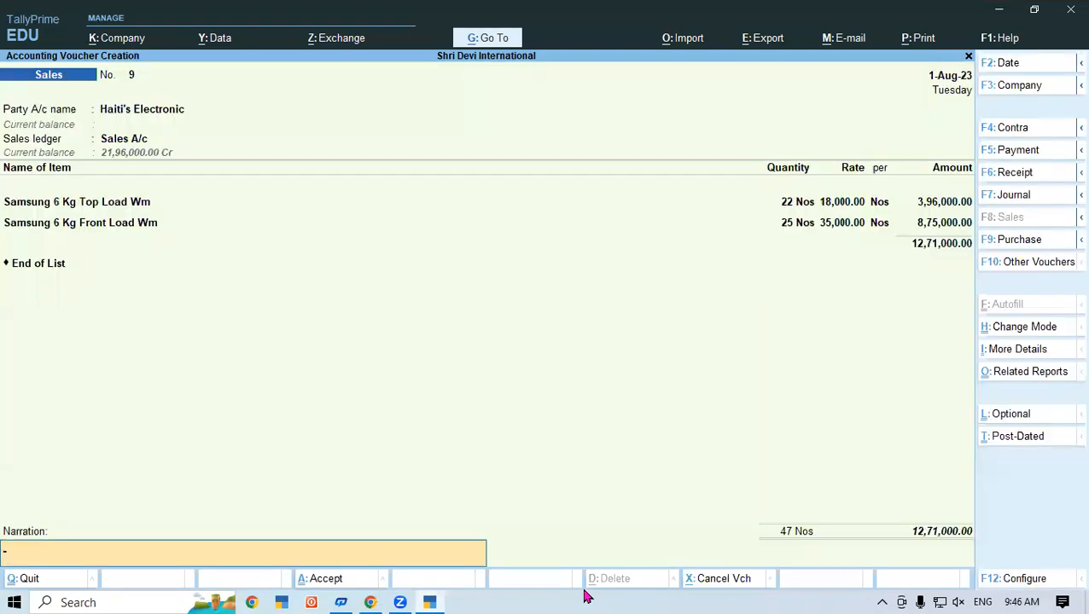
key("Return")
key("Return")
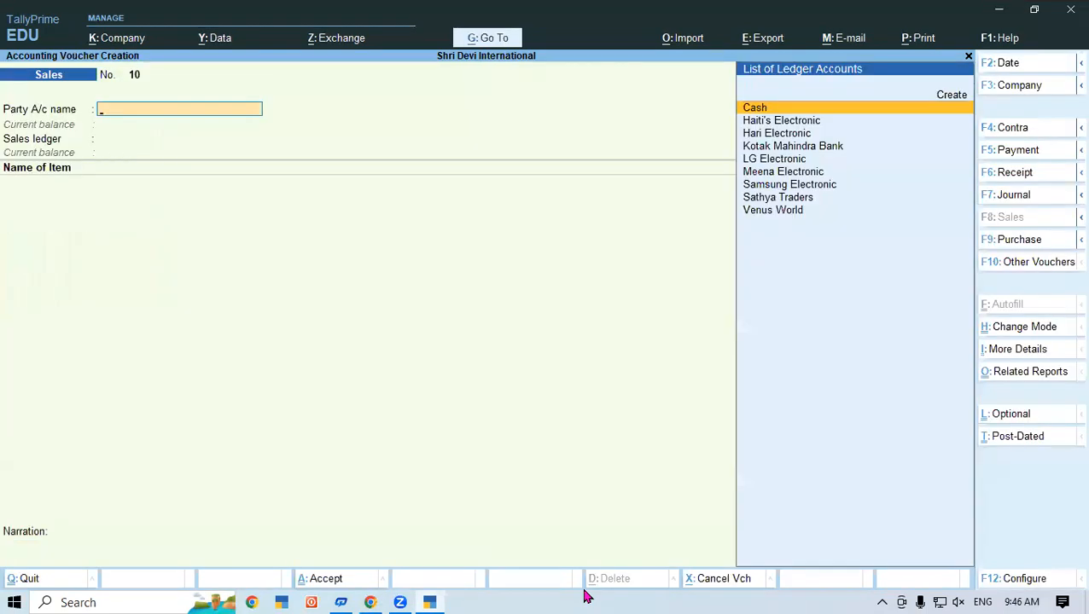
Step: Look up the document's Activity 2 sales exercise and start the sales voucher for Meena Electronic against delivery note tracking number 2
left_click(429, 603)
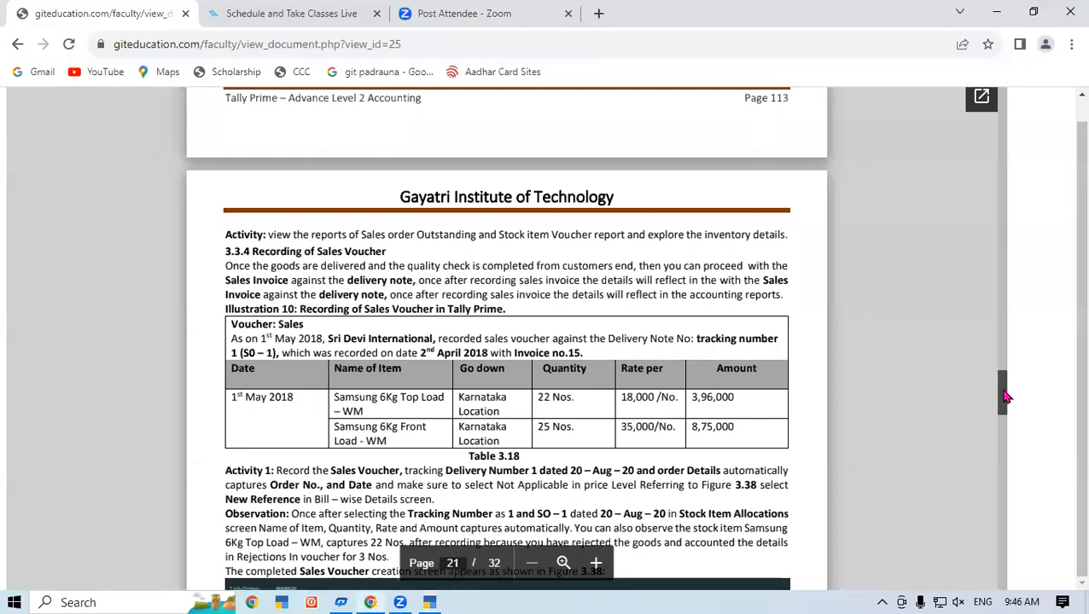
left_click_drag(1004, 397, 1005, 409)
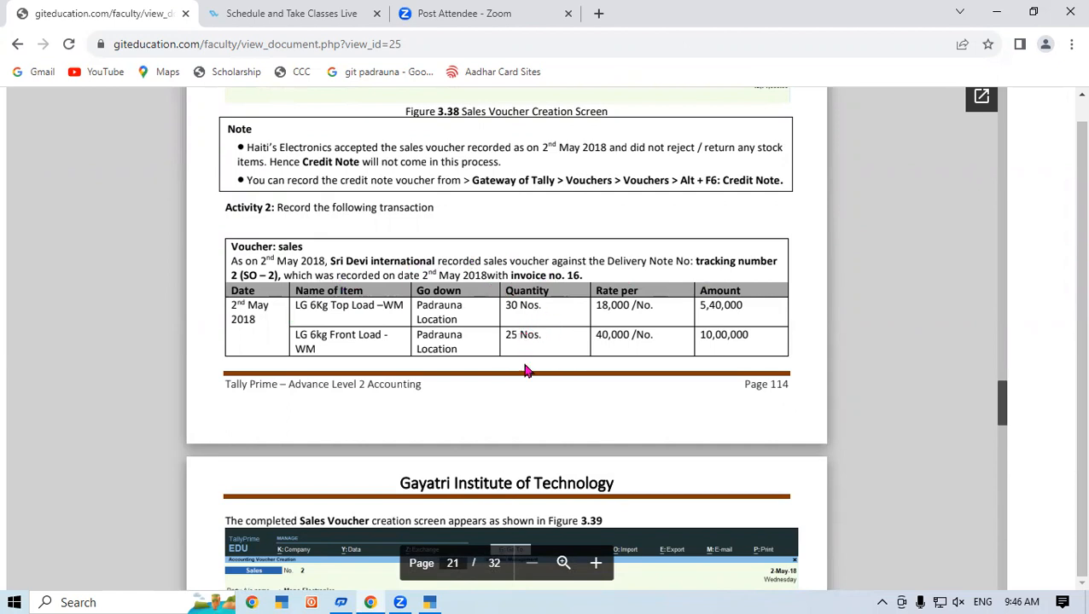
left_click(431, 601)
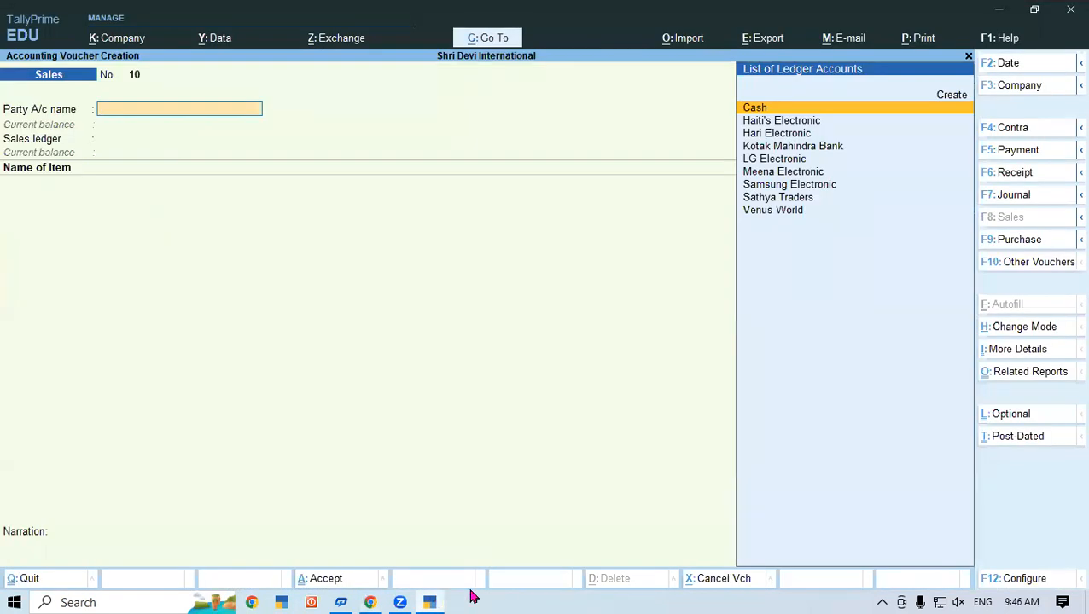
type("M")
key("Return")
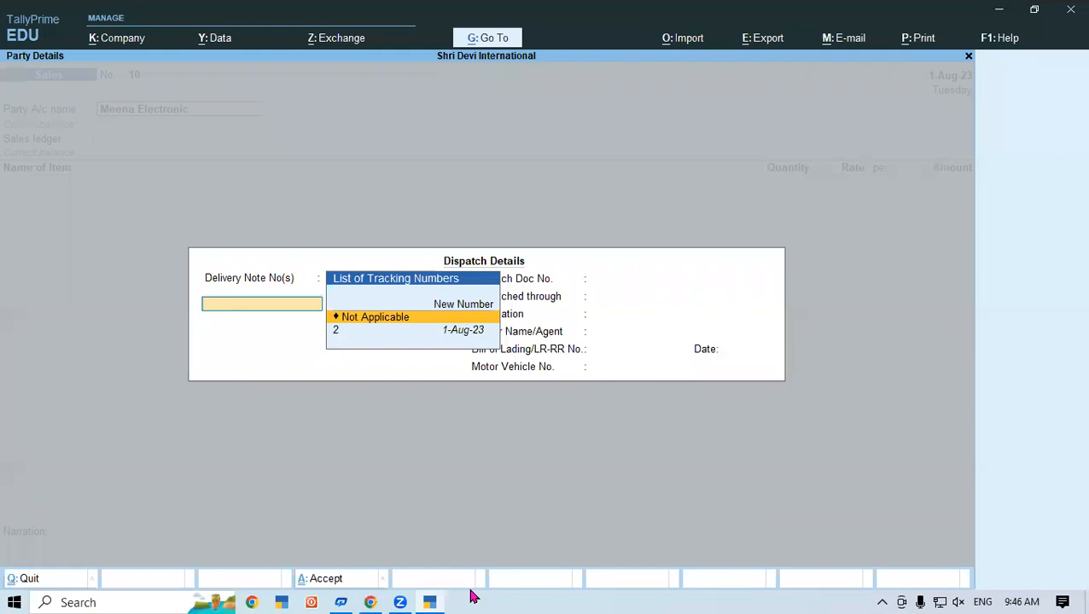
key("Down")
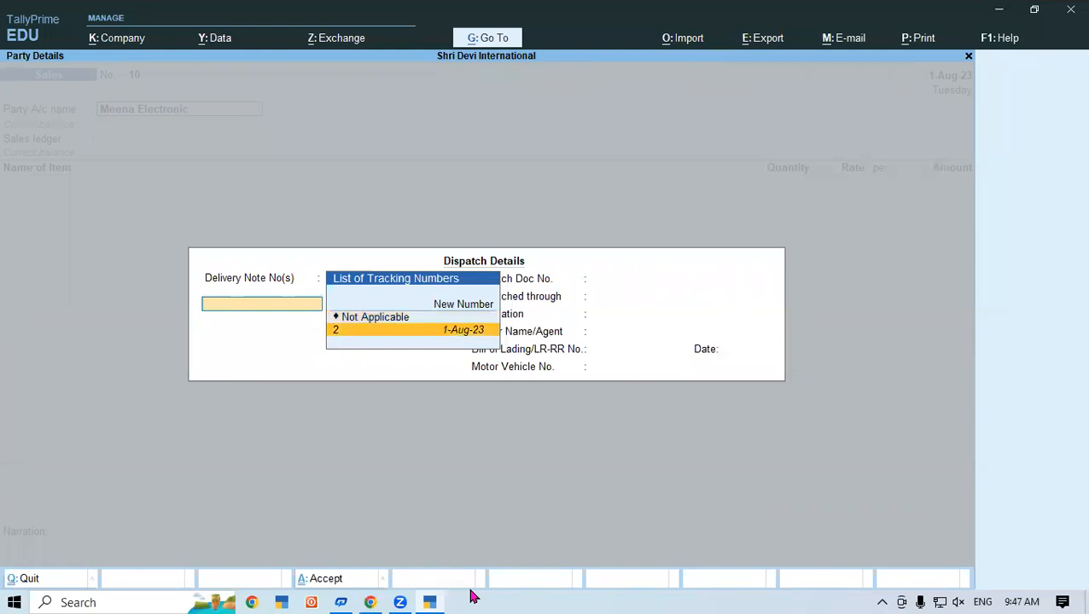
key("Return")
Step: Accept Meena Electronic's dispatch and party details without additions and use Sales A/c as the sales ledger
key("Return")
key("Return")
key("Return")
key("Return")
key("Return")
key("Return")
key("Return")
key("Return")
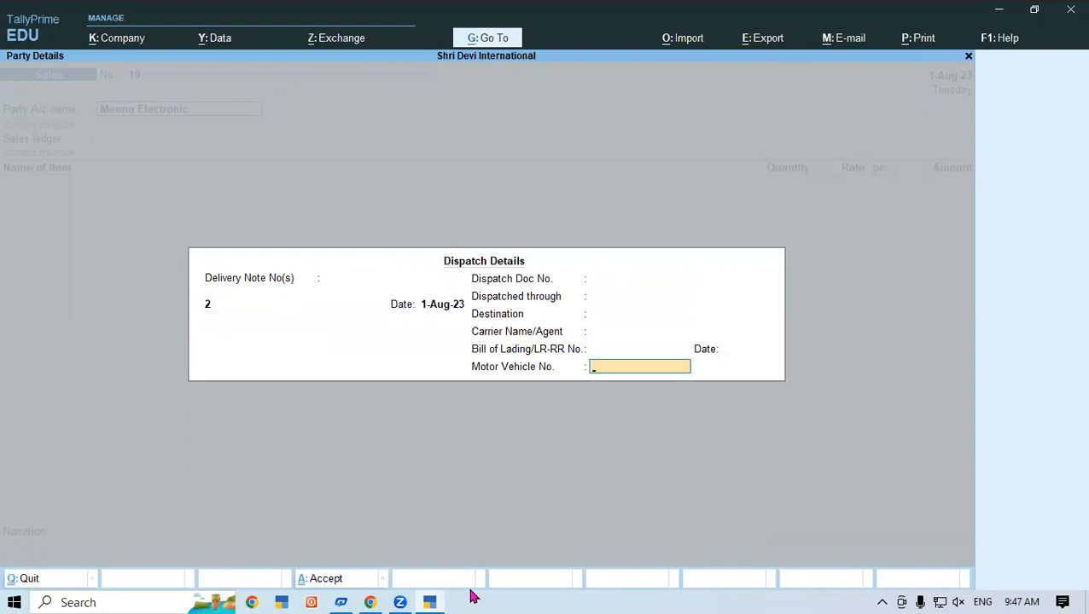
key("Return")
key("Return")
key("Return")
key("Return")
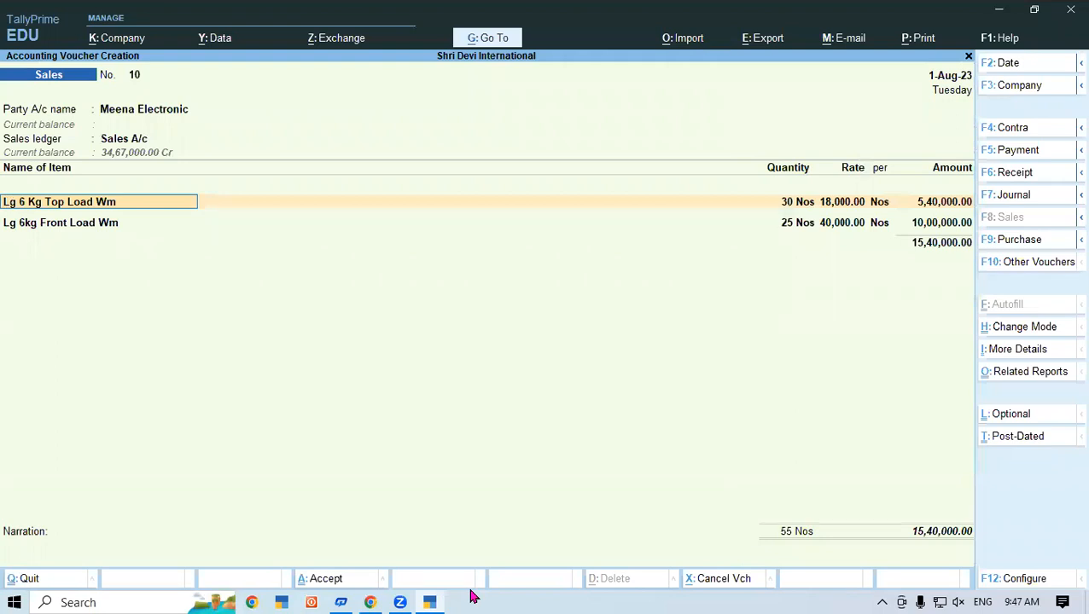
Step: Accept the Lg 6 Kg Top Load Wm line and its tracking number 2 allocation with 30 Nos at rate 18,000
key("Return")
key("Return")
key("Return")
key("Return")
key("Return")
key("Return")
key("Return")
key("Return")
key("Return")
key("Return")
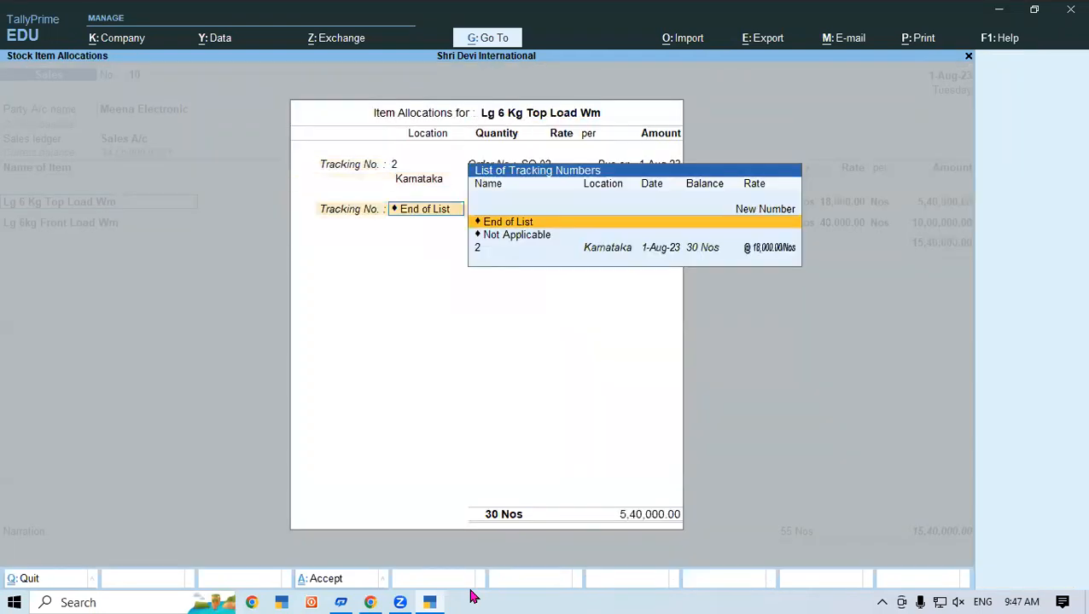
key("Return")
Step: Accept the Lg 6kg Front Load Wm line with 25 Nos at rate 40,000 and end the item list
key("Return")
key("Return")
key("Return")
key("Return")
key("Return")
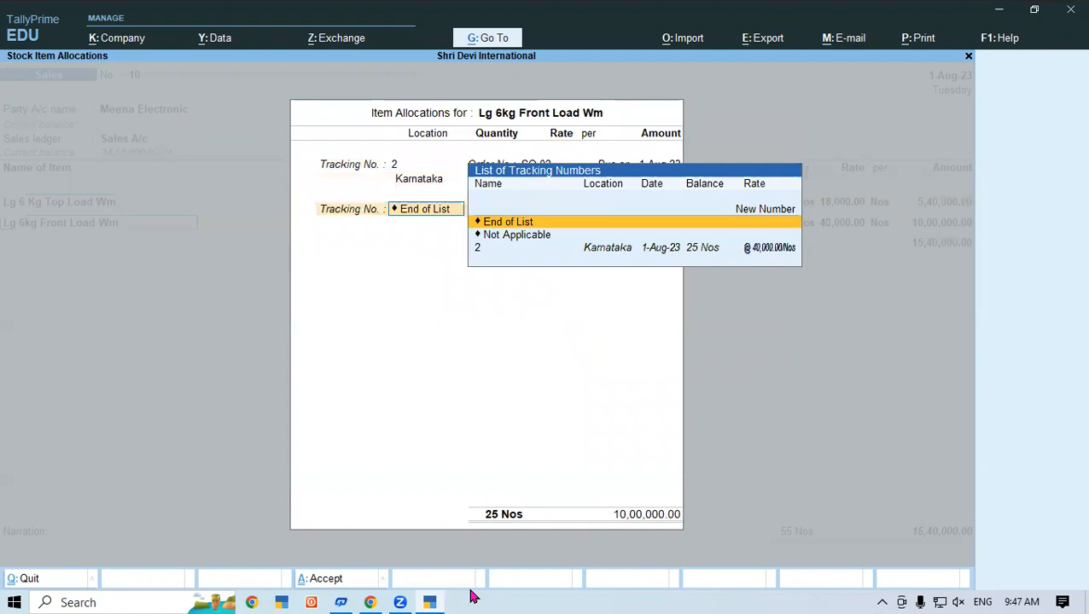
key("Return")
key("Return")
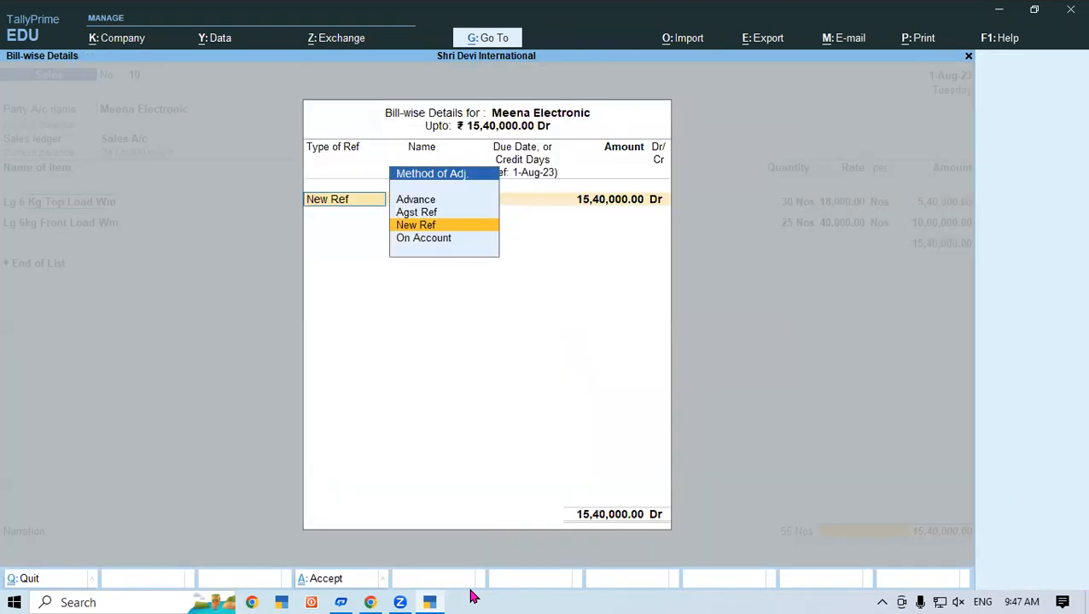
Step: Record Meena Electronic's full bill amount as New Ref 16, the document's invoice number, and save the sales voucher without a narration
key("Return")
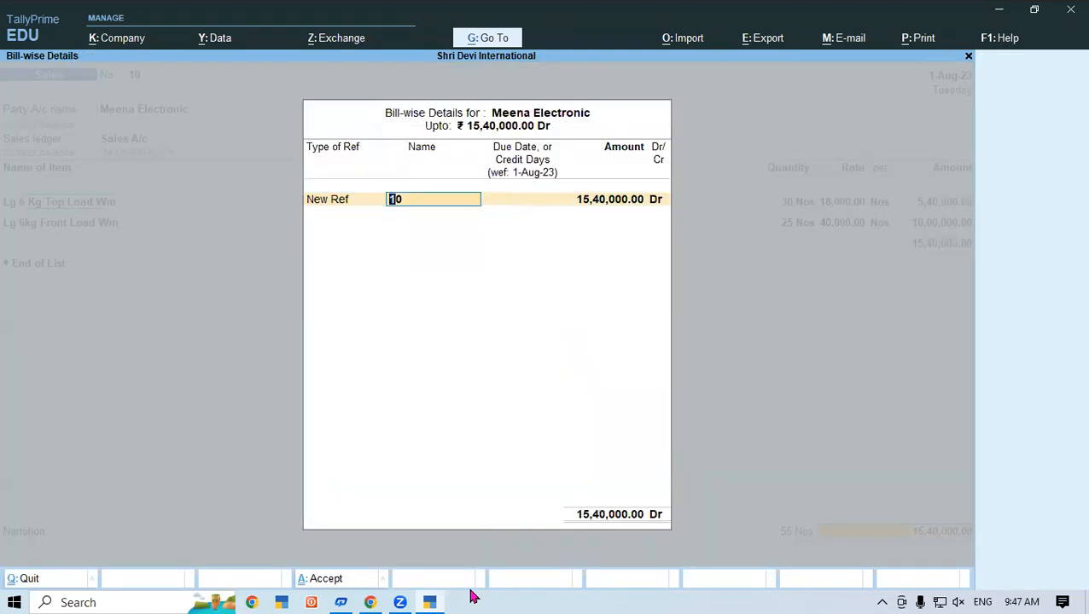
left_click(442, 599)
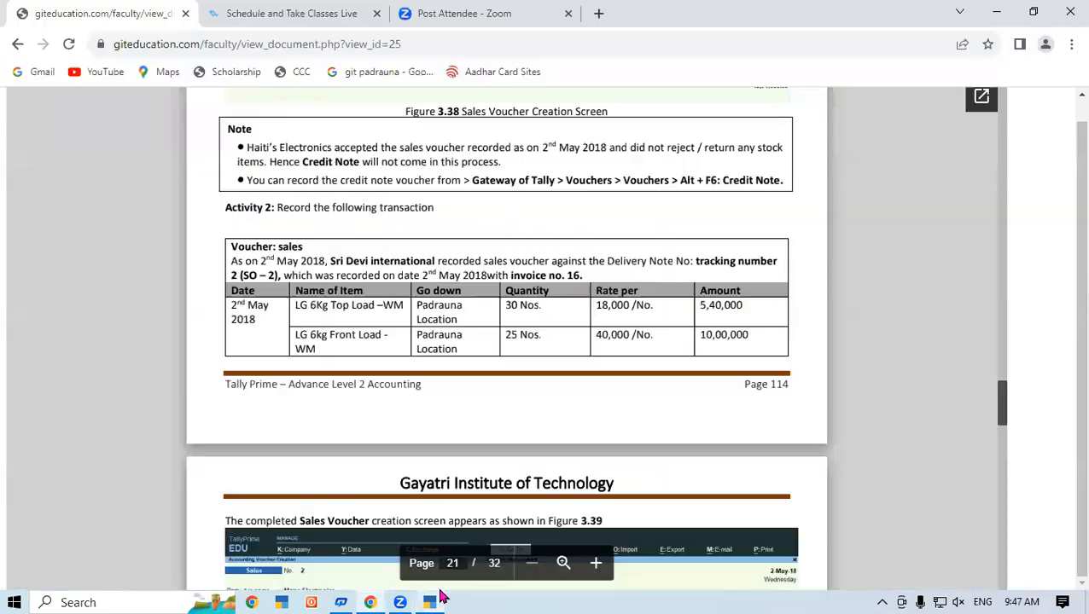
left_click(442, 599)
type("16")
key("Return")
key("Return")
key("Return")
key("Return")
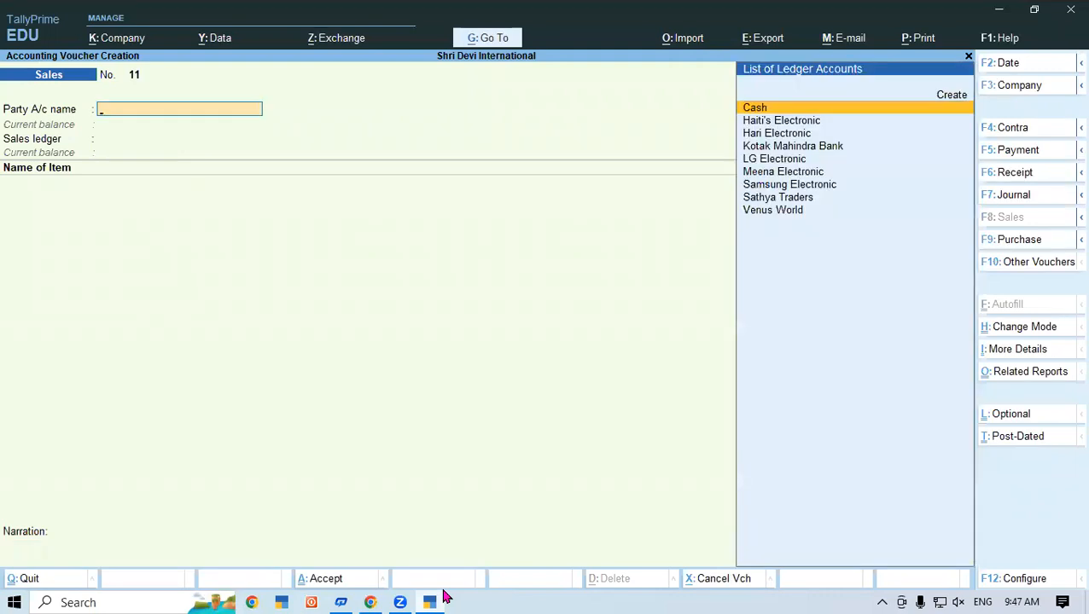
Step: Review the document's sales figures and receipt voucher exercise, and start a receipt voucher crediting Haiti's Electronic
left_click(442, 598)
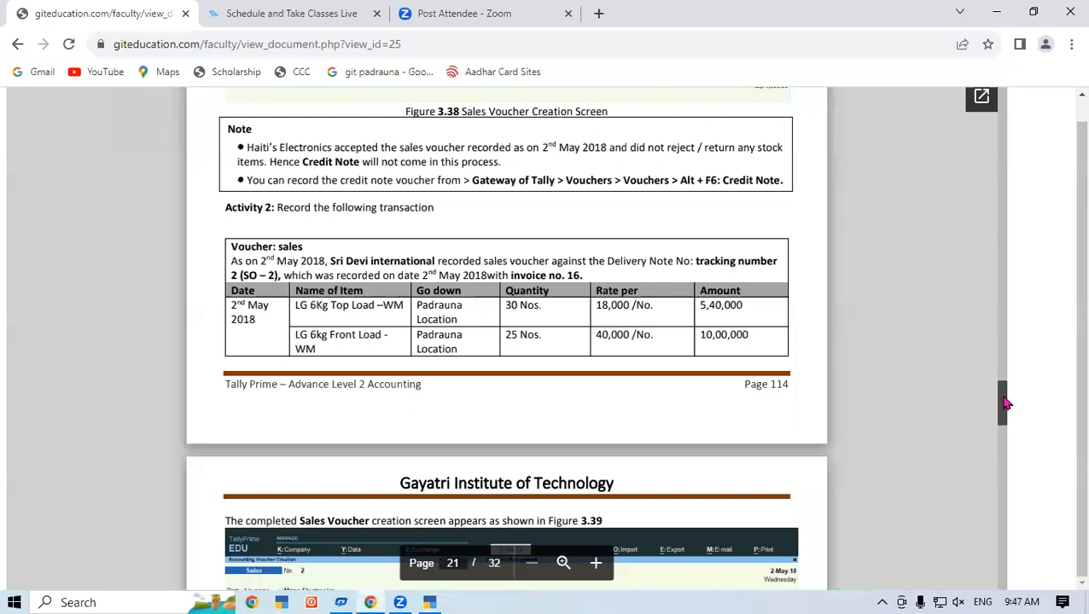
left_click_drag(1004, 403, 1006, 412)
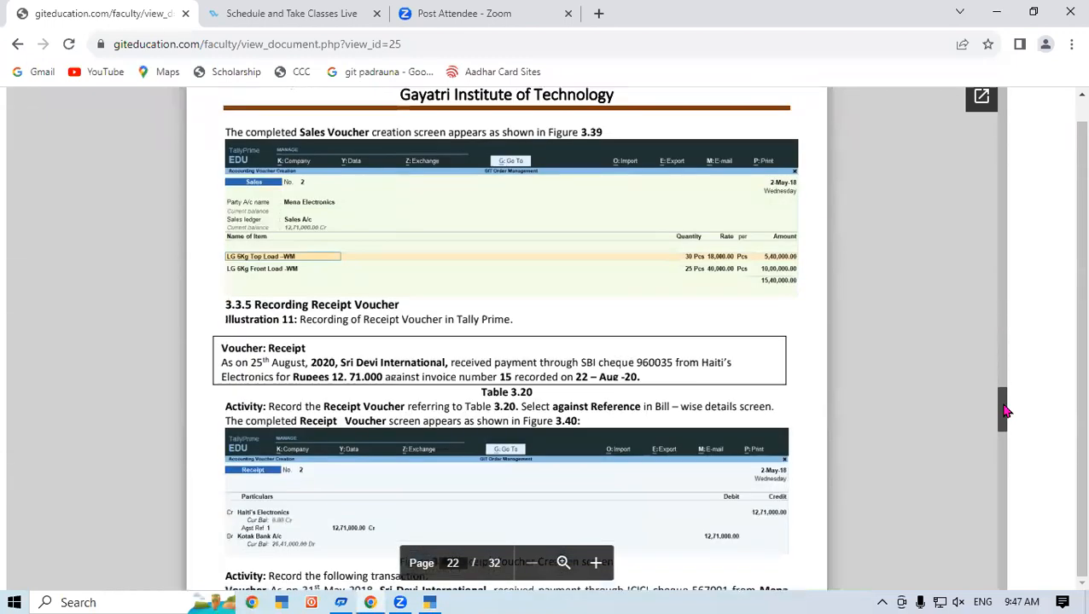
left_click_drag(1005, 409, 1005, 400)
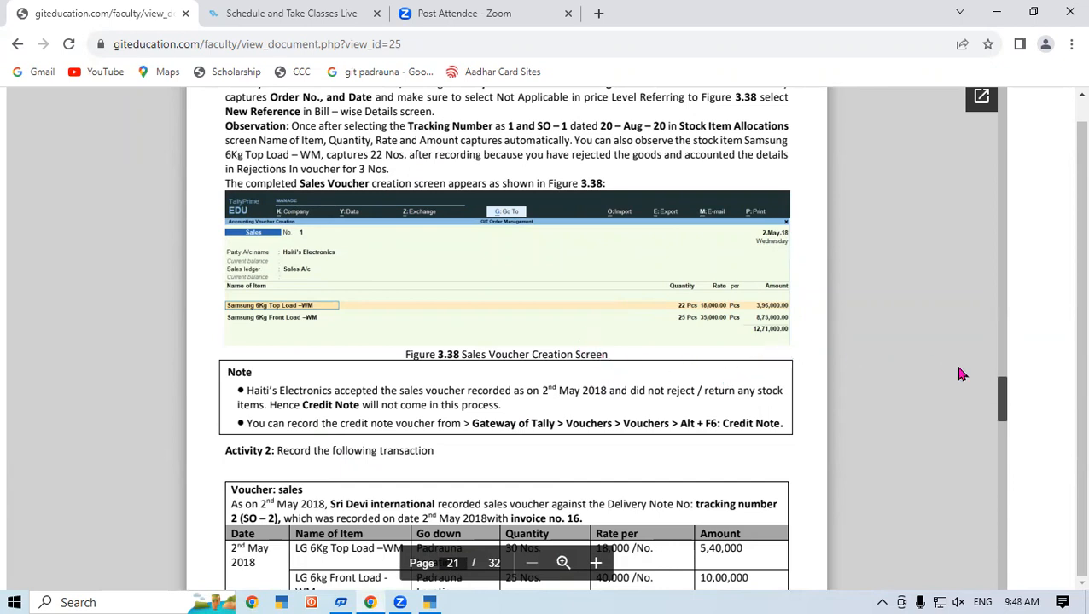
left_click_drag(1003, 387, 1003, 408)
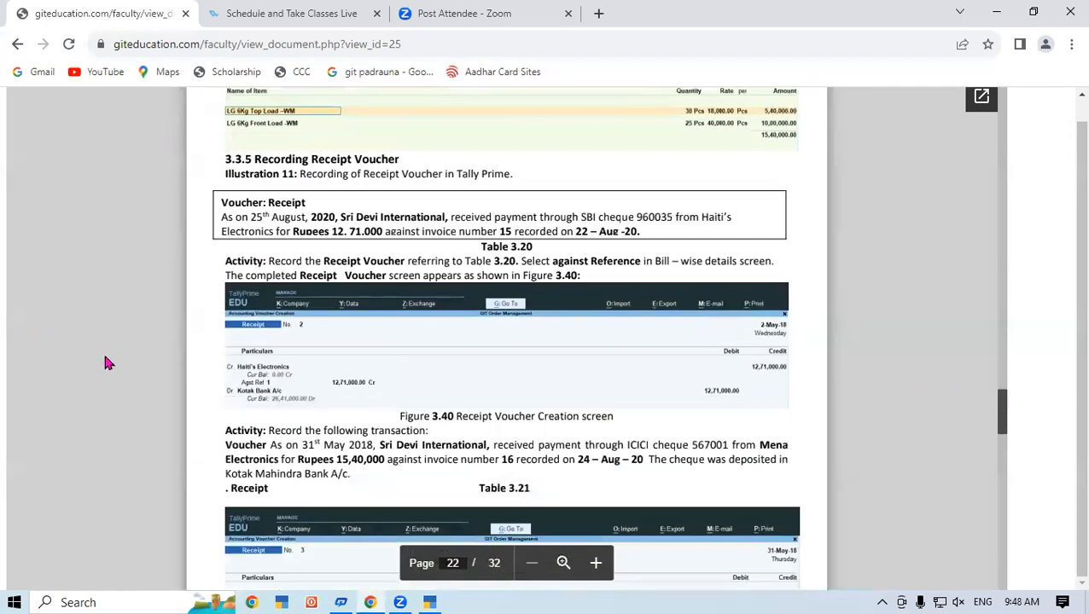
left_click(431, 600)
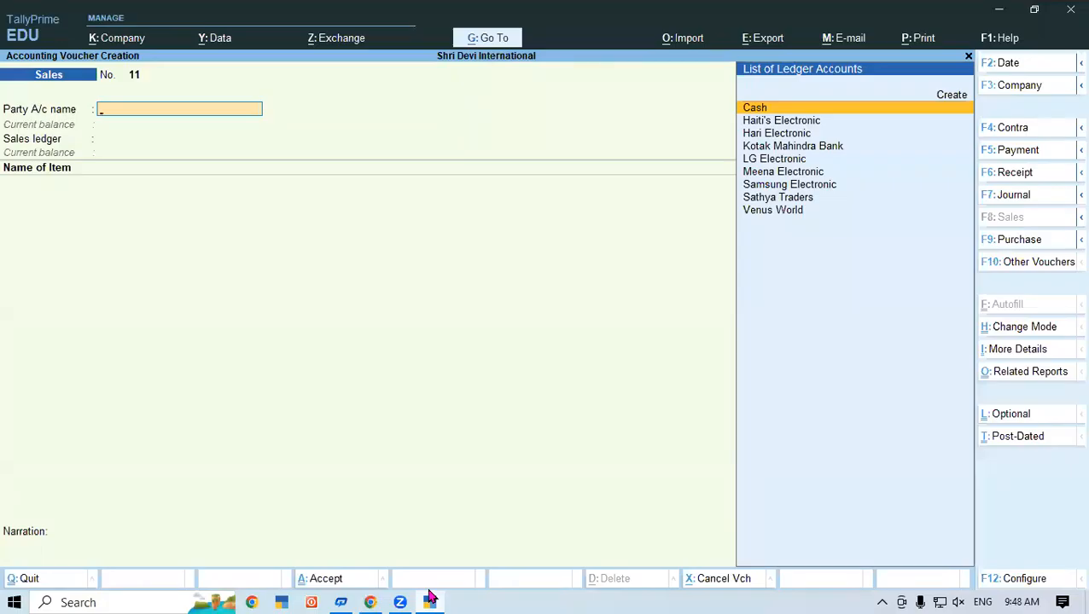
key("F6")
type("Hai")
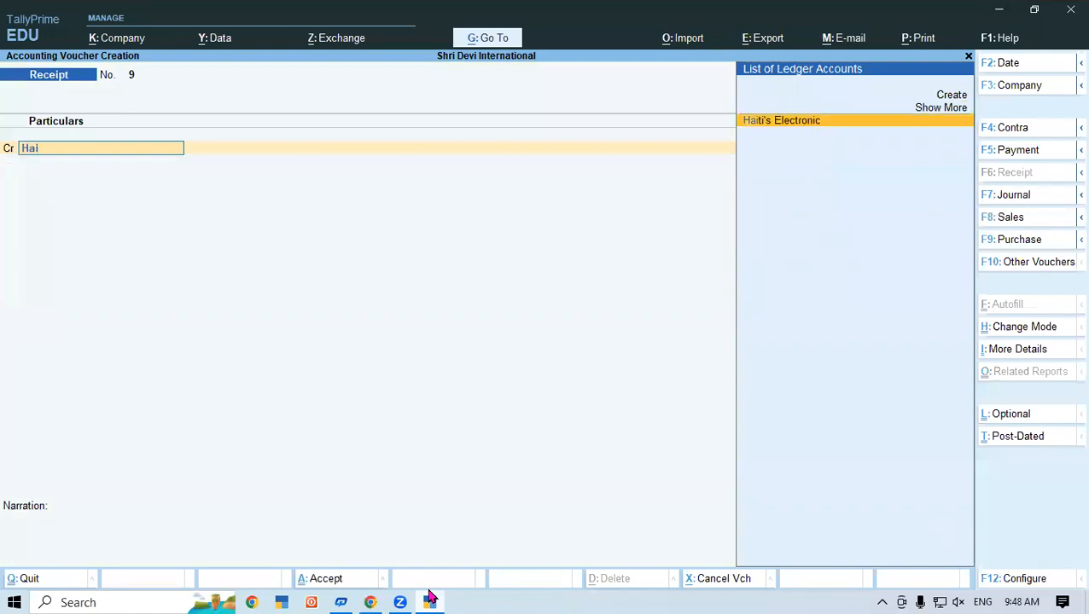
key("Return")
Step: Settle Haiti's Electronic's credit as Agst Ref 15 for the full 12,71,000.00 and end the bill list
key("Return")
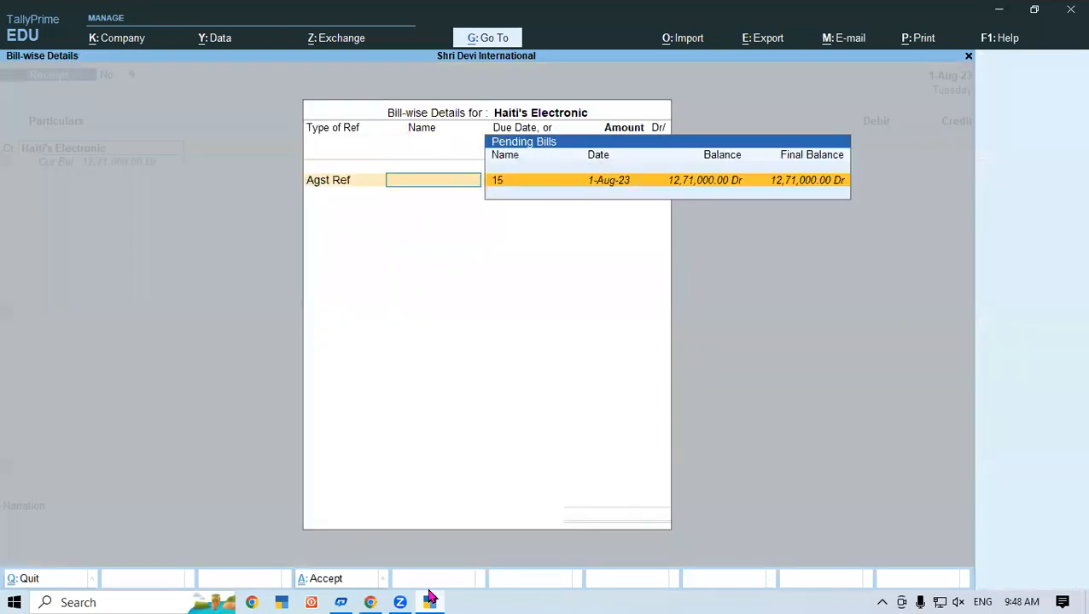
key("Return")
key("Return")
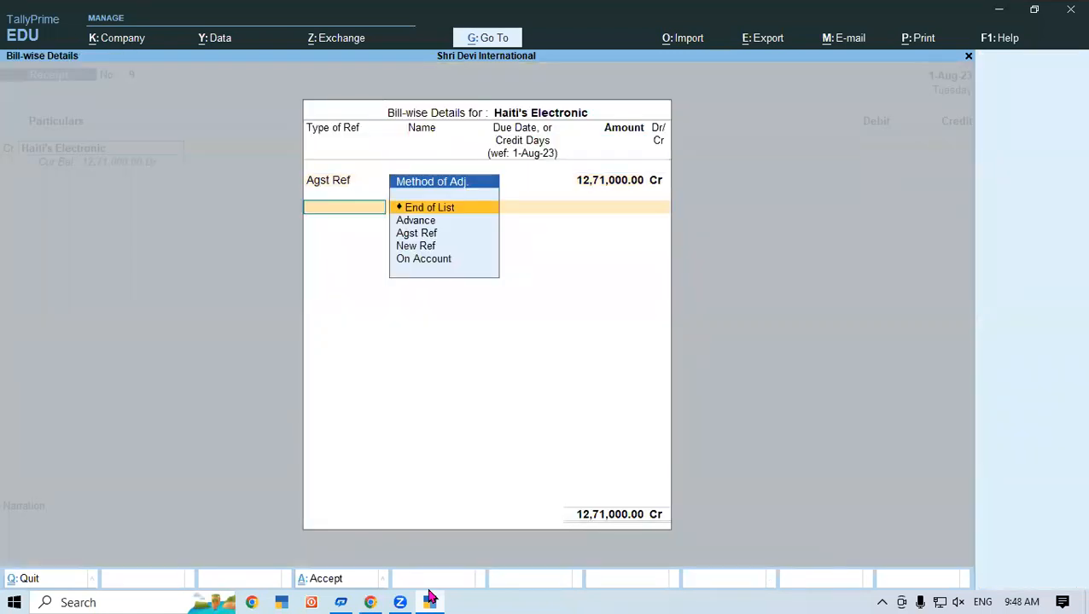
key("Return")
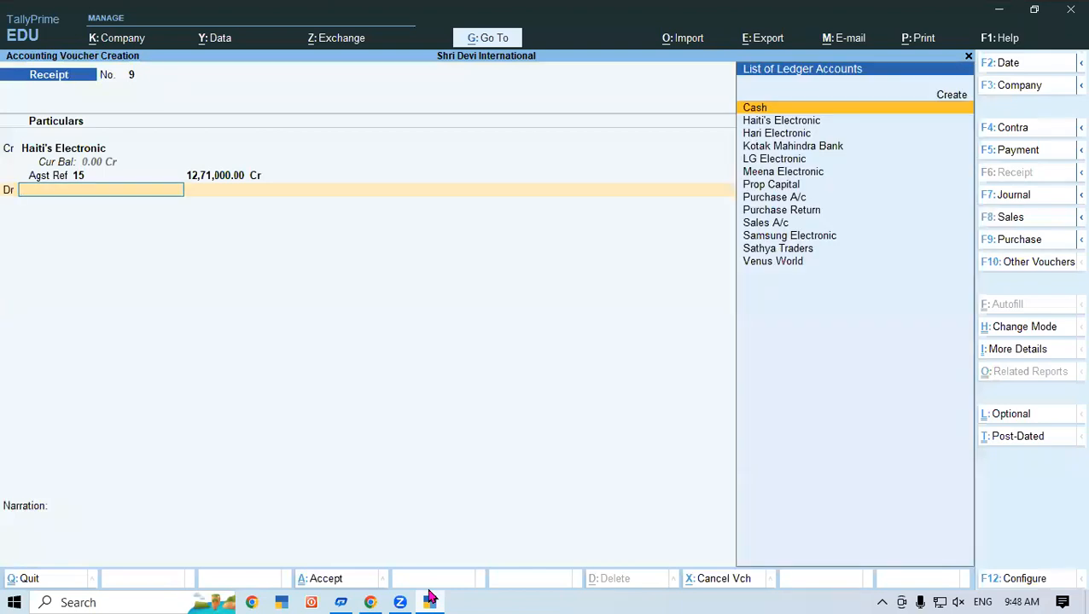
Step: Debit Kotak Mahindra Bank with 12,71,000.00 in the receipt voucher
type("Ko")
key("Return")
key("Return")
key("Return")
key("Return")
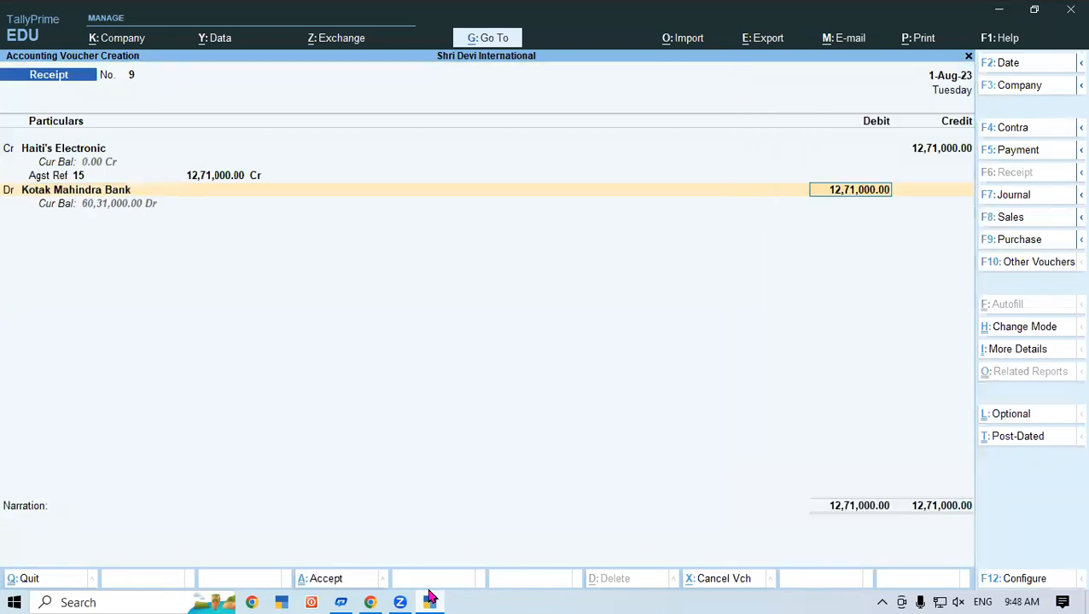
key("Return")
Step: Set the Cheque/DD instrument number to 960035 in the bank allocation, as given in the document, and save the receipt voucher
key("Return")
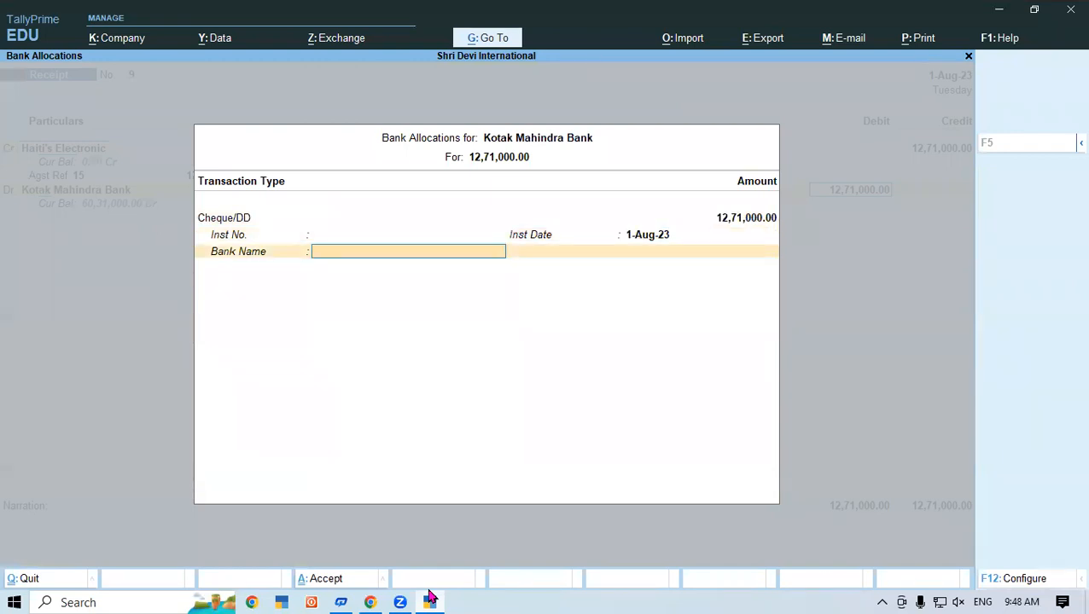
left_click(431, 598)
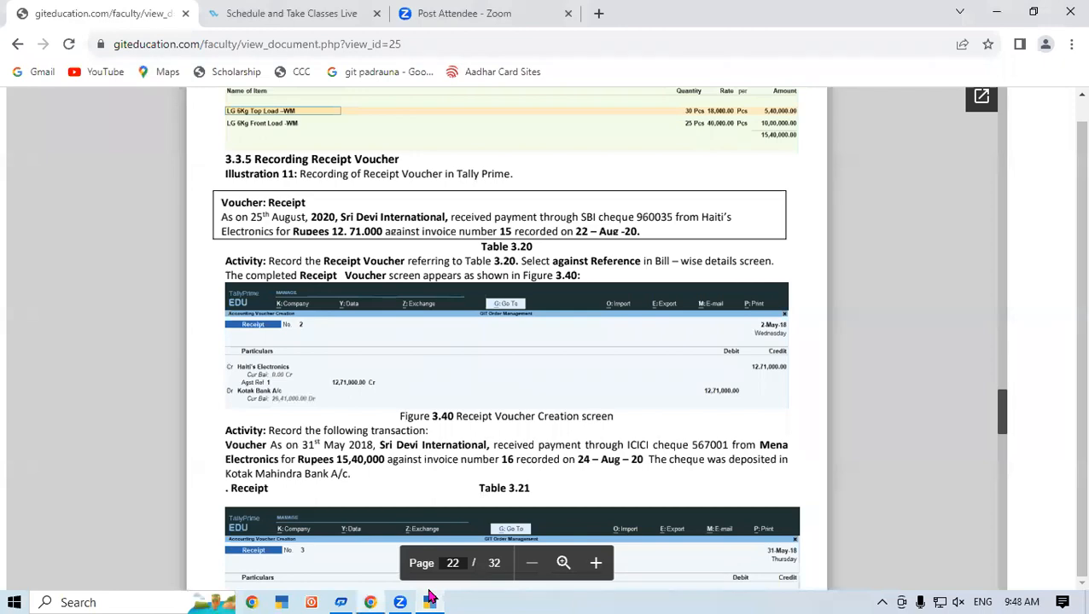
left_click(431, 597)
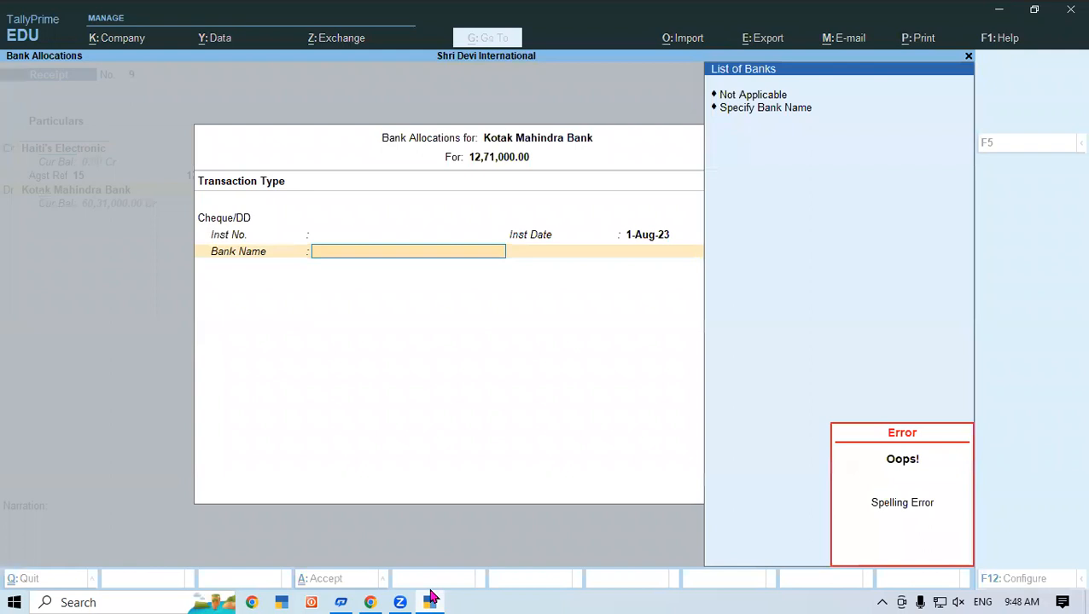
left_click(314, 237)
type("960035")
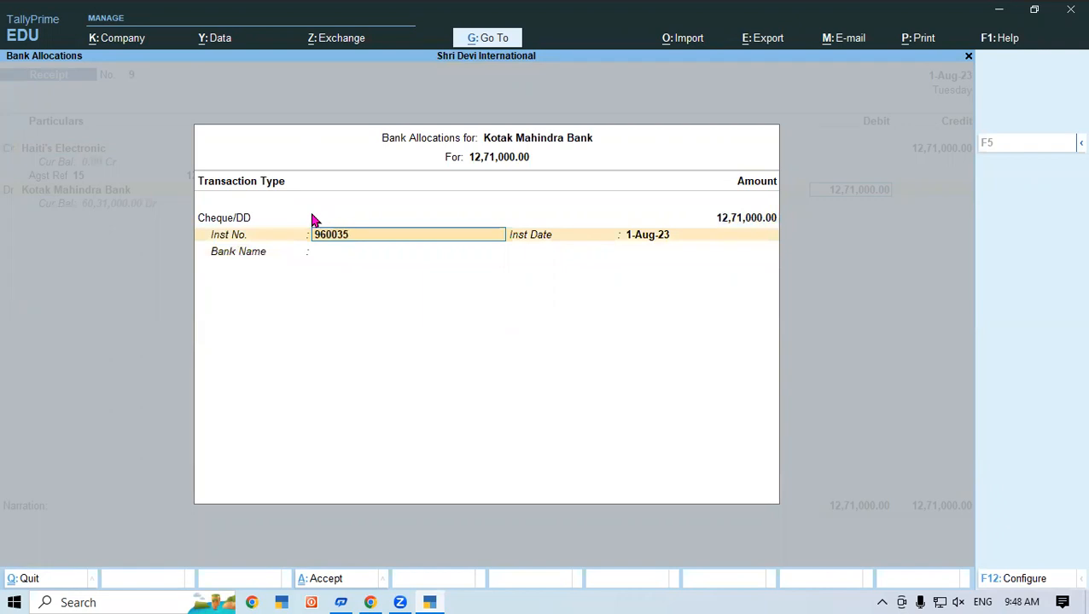
key("Return")
key("Return")
key("Return")
key("Return")
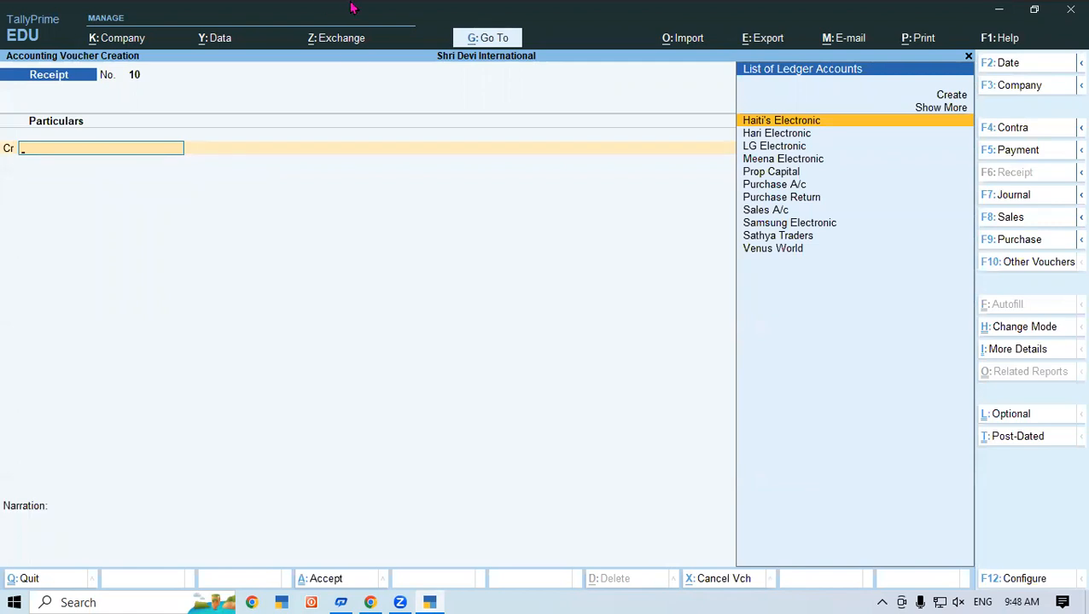
Step: Leave receipt voucher entry and open Shri Devi International's Balance Sheet
key("Escape")
key("Return")
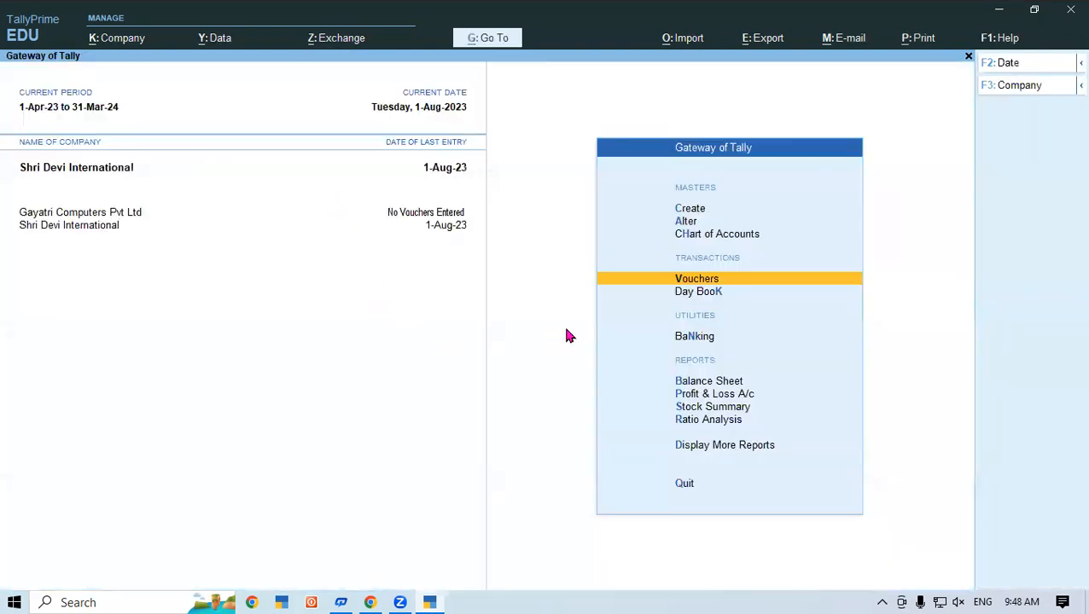
key("b")
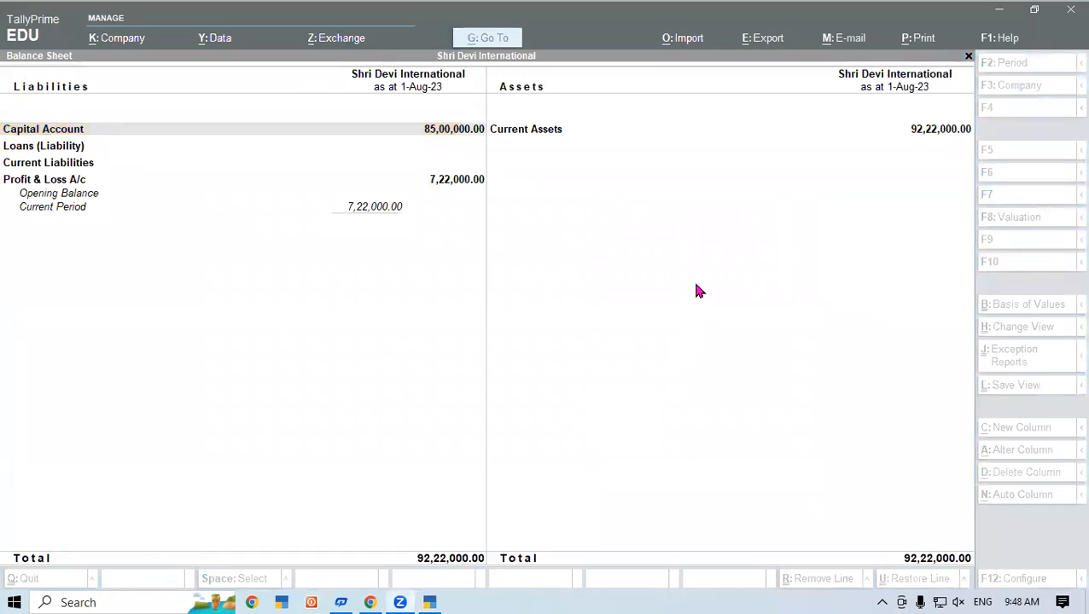
Step: Read the document's second receipt exercise and the notes that follow it, and return to the Balance Sheet
left_click(429, 602)
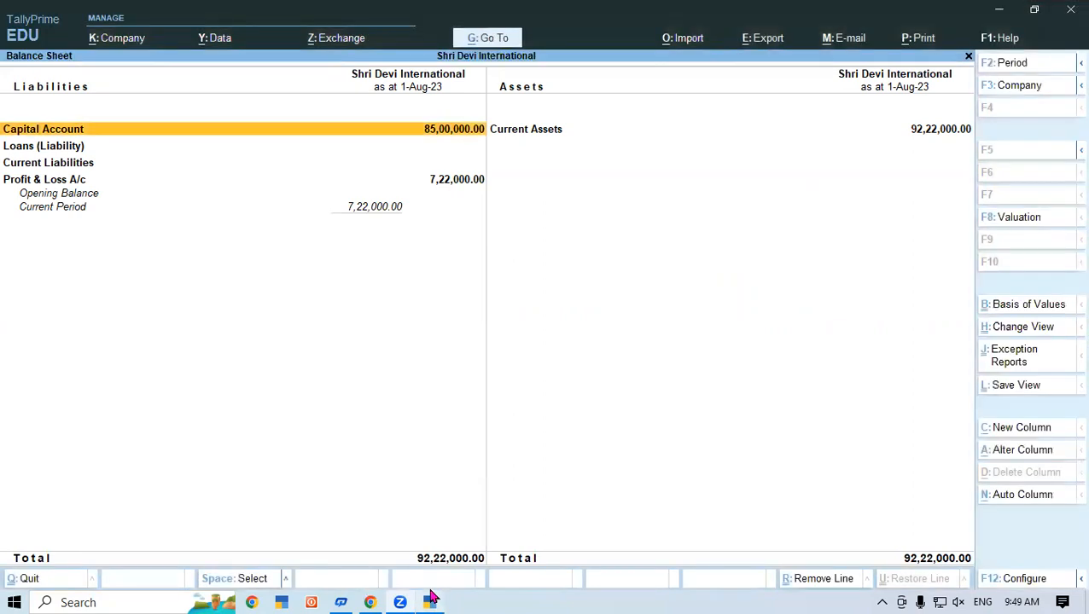
left_click(431, 597)
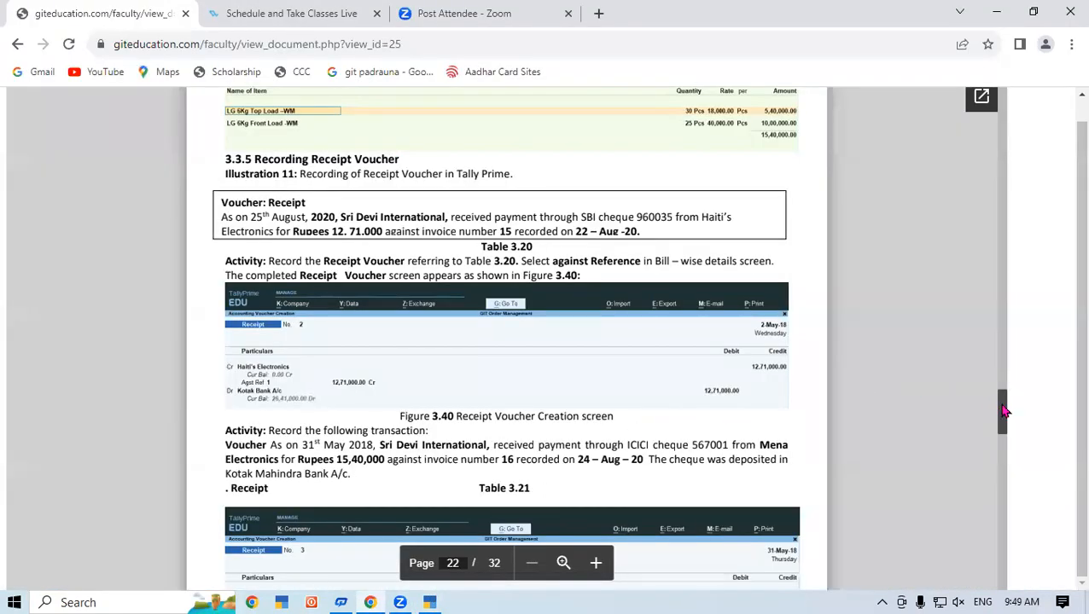
left_click_drag(1004, 411, 1004, 415)
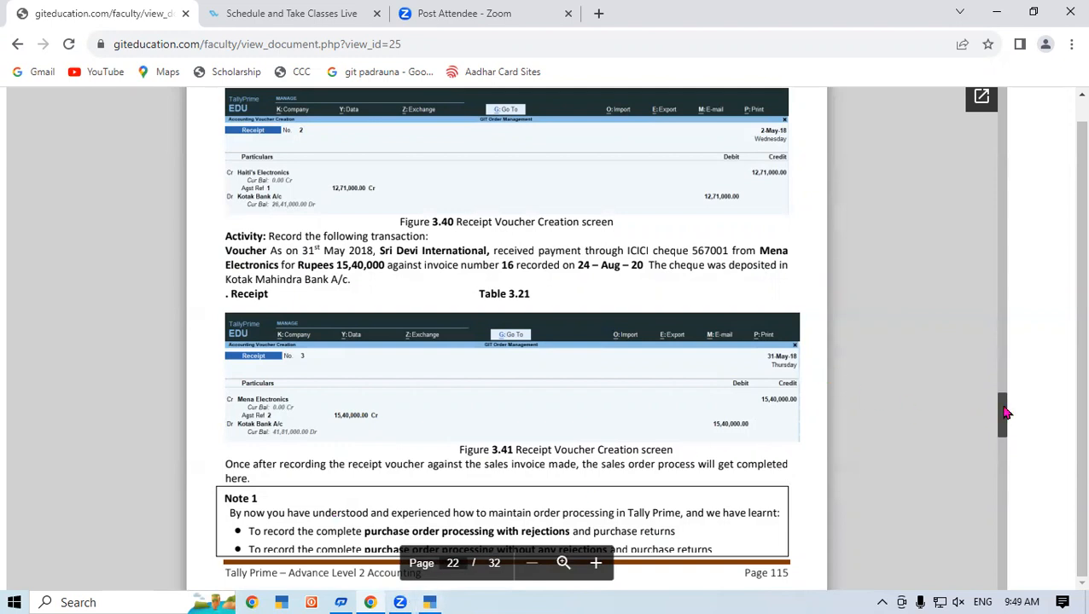
left_click_drag(1006, 414, 1006, 418)
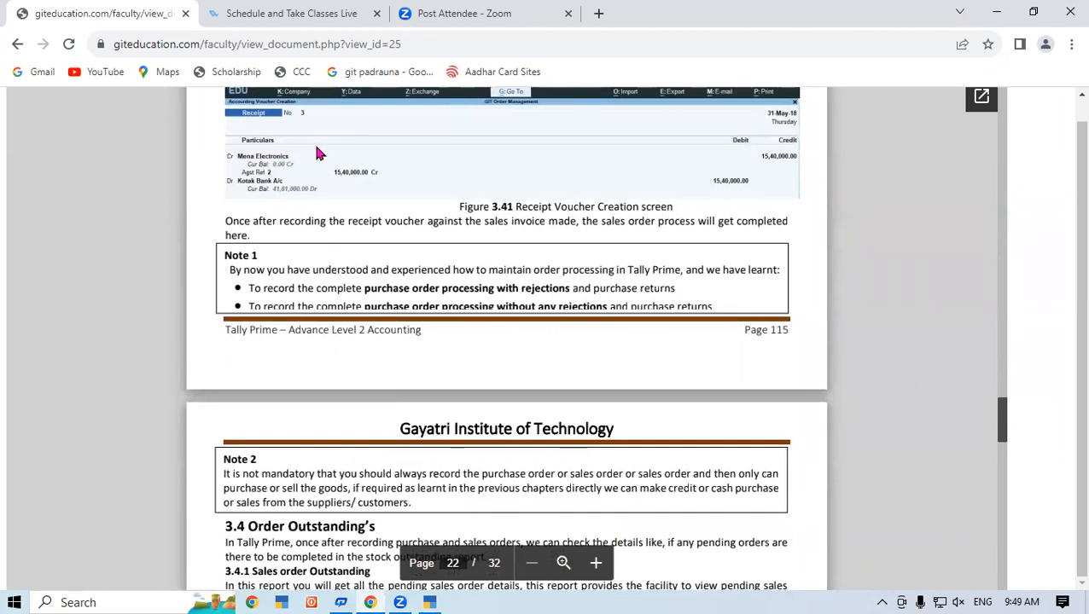
left_click(441, 600)
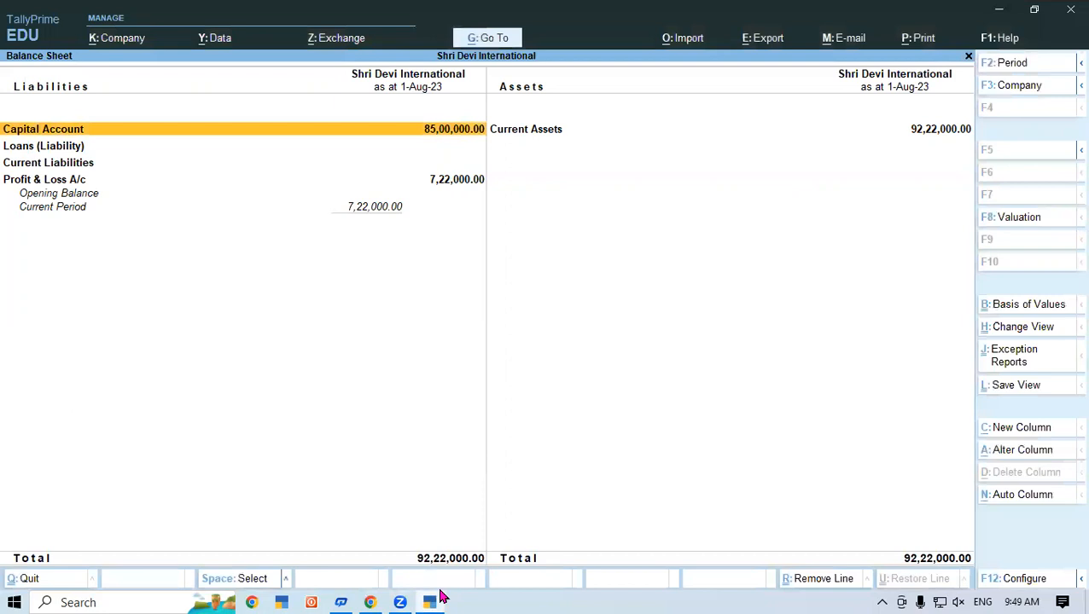
Step: Start a new receipt voucher and credit Meena Electronic with 15,40,000.00 against reference 16
key("Escape")
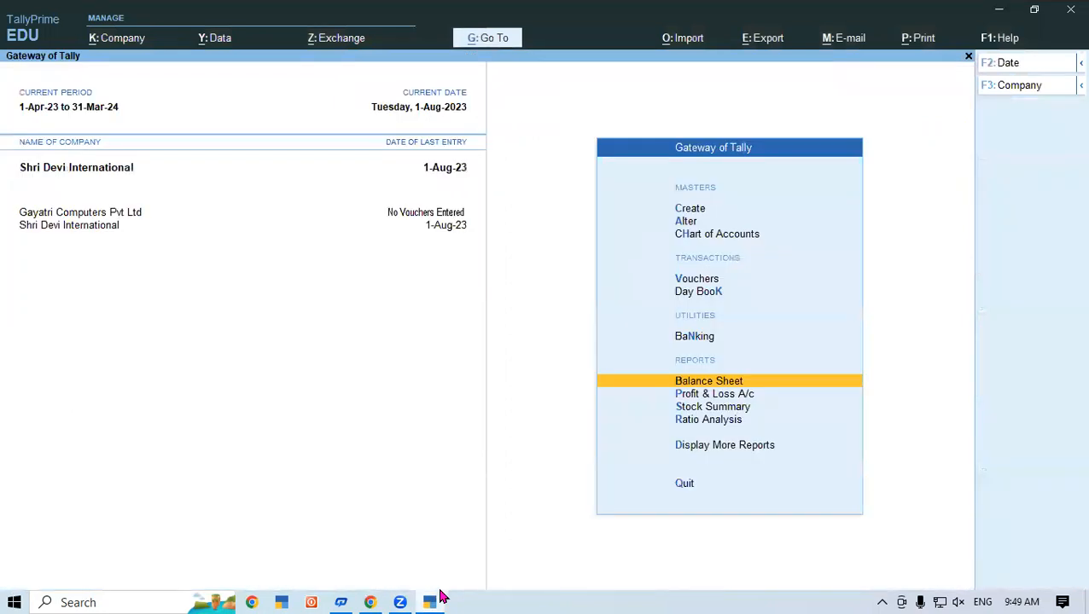
type("v")
type("Me")
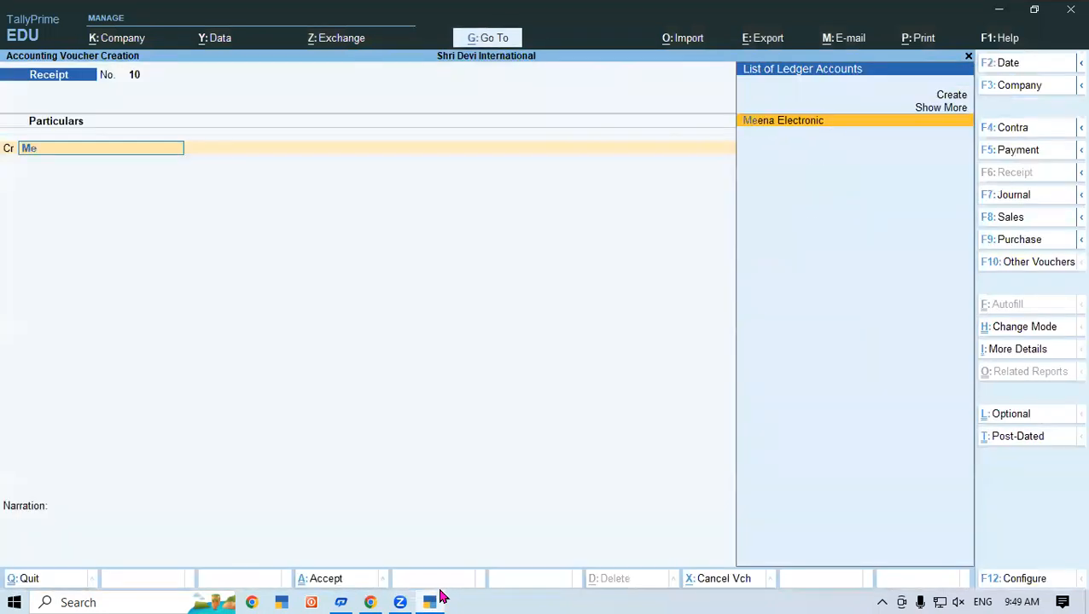
key("Return")
key("Return")
key("Return")
key("Return")
key("Return")
key("Return")
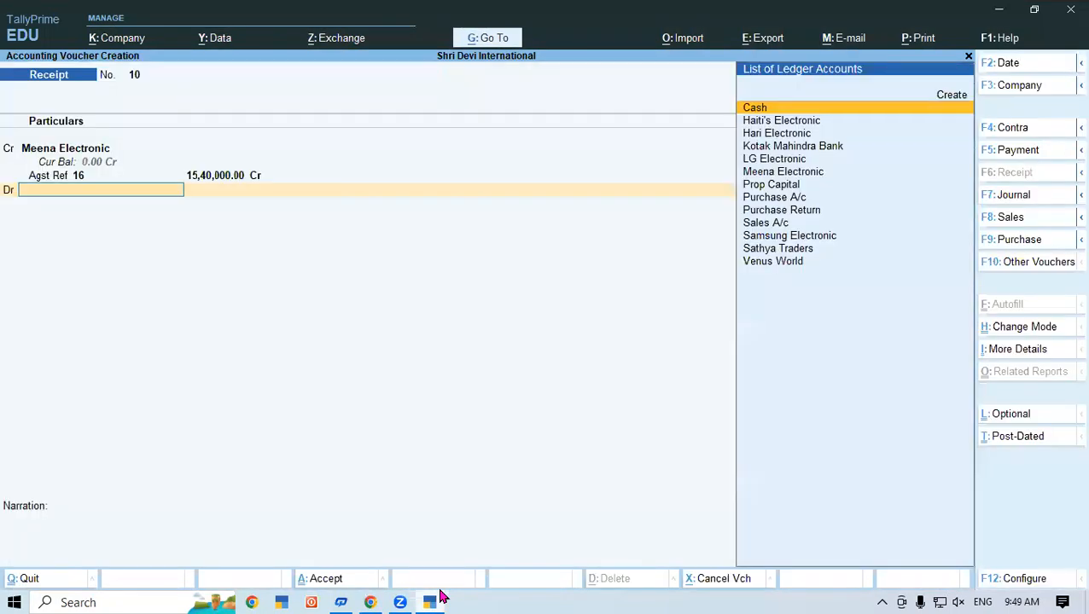
Step: Debit Kotak Mahindra Bank with 15,40,000.00 in the Meena Electronic receipt voucher
type("K")
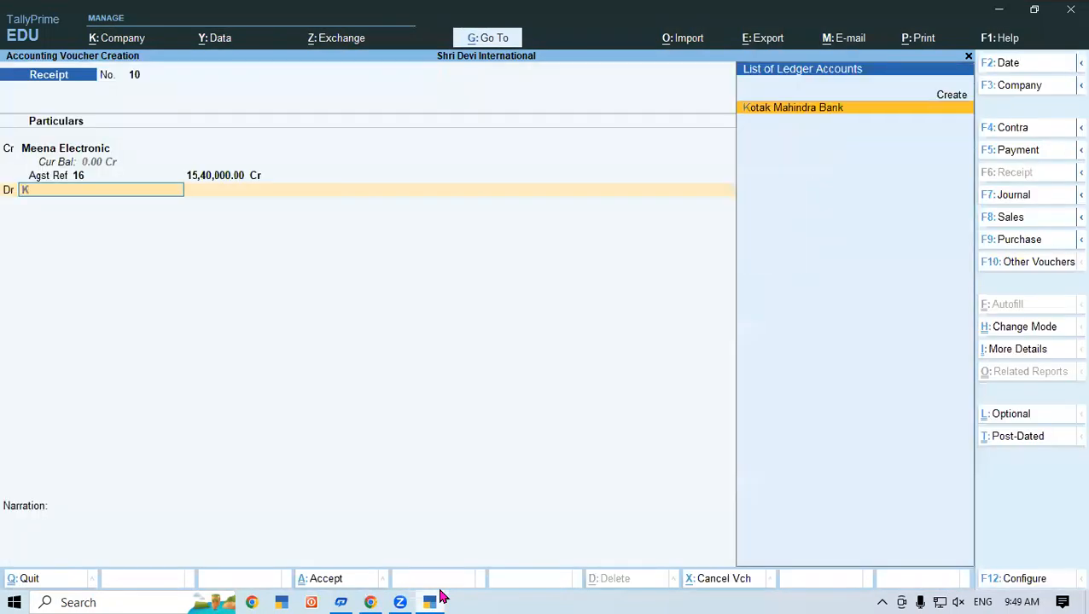
key("Return")
key("Return")
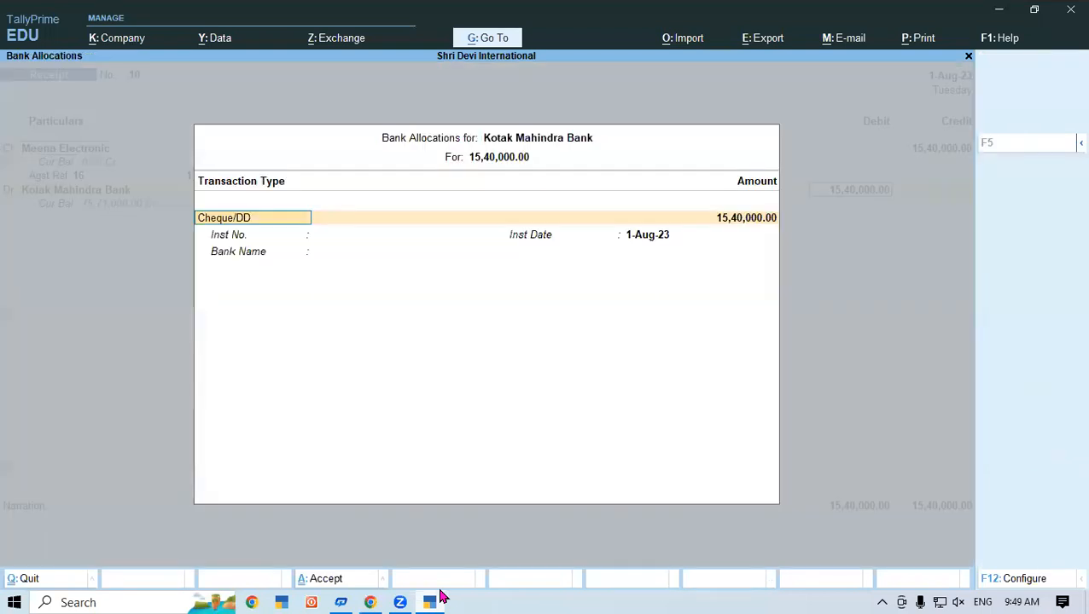
Step: Set the Cheque/DD instrument number to 567001 in the bank allocation and save the receipt voucher
key("Return")
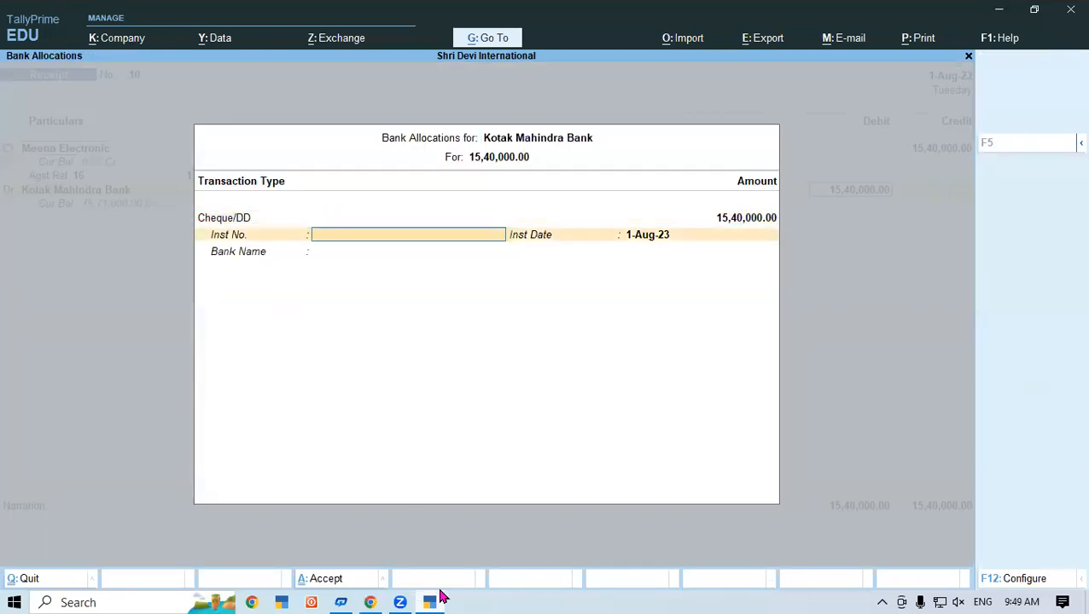
type("567001")
key("Return")
key("Return")
key("Return")
key("Return")
key("Return")
Step: Leave receipt voucher entry, check the Balance Sheet with the Meena Electronic receipt recorded, and return to the Gateway of Tally
key("Escape")
key("Return")
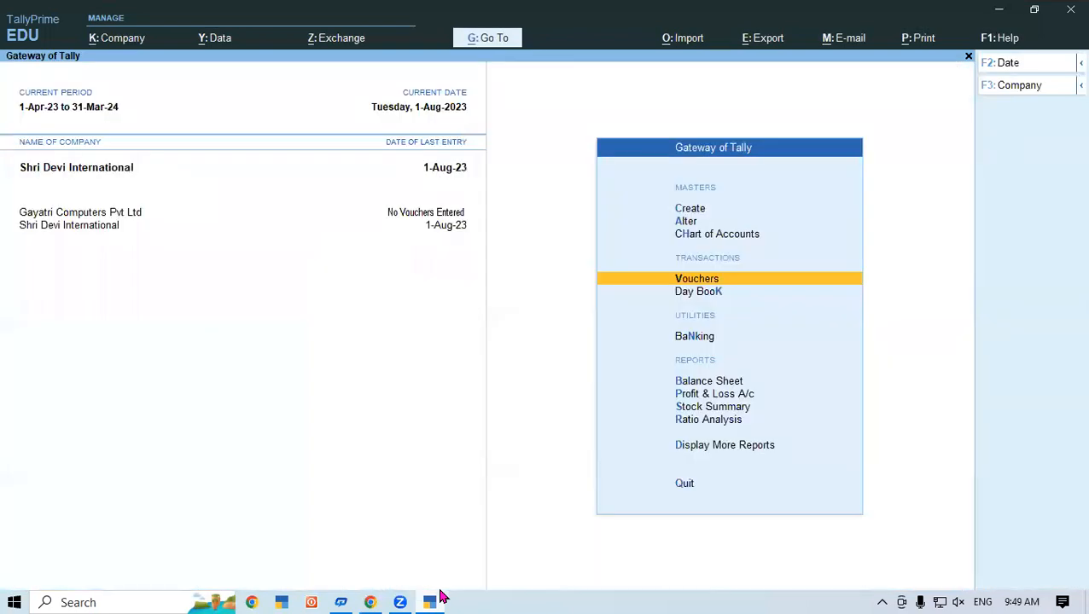
key("b")
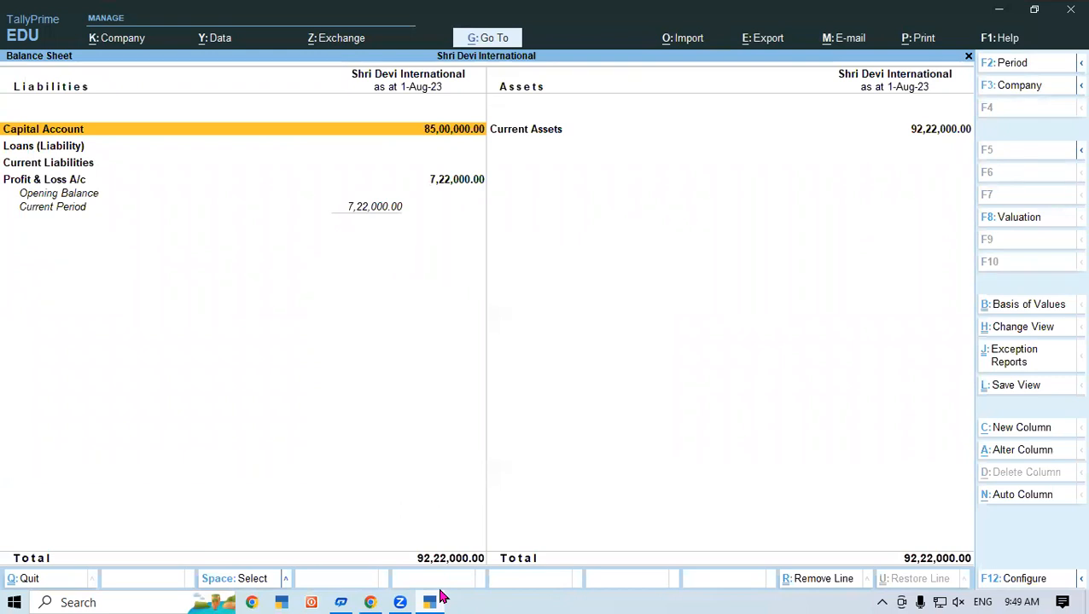
key("Escape")
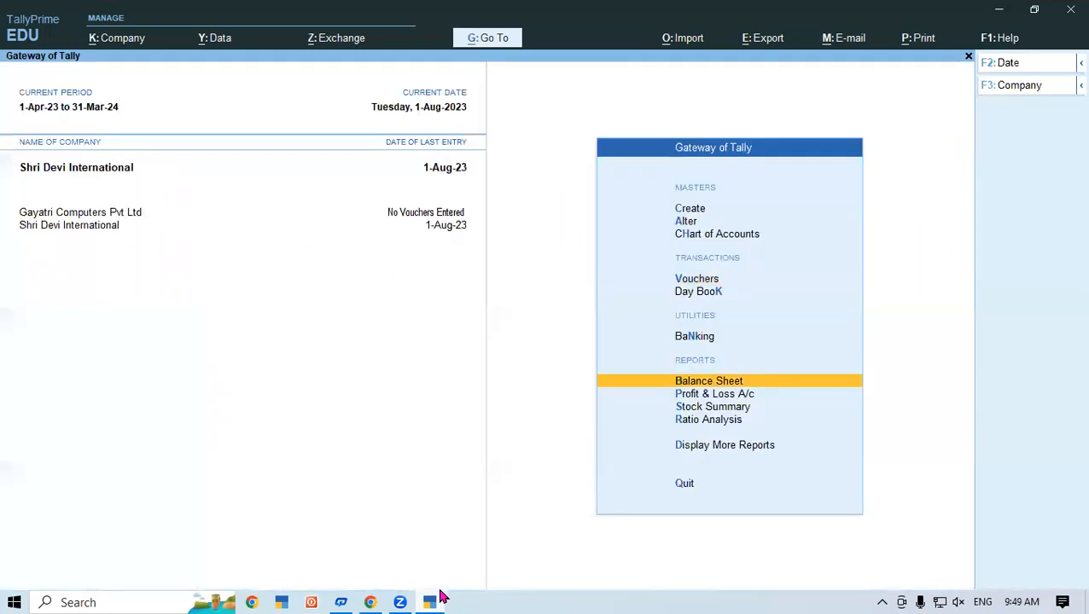